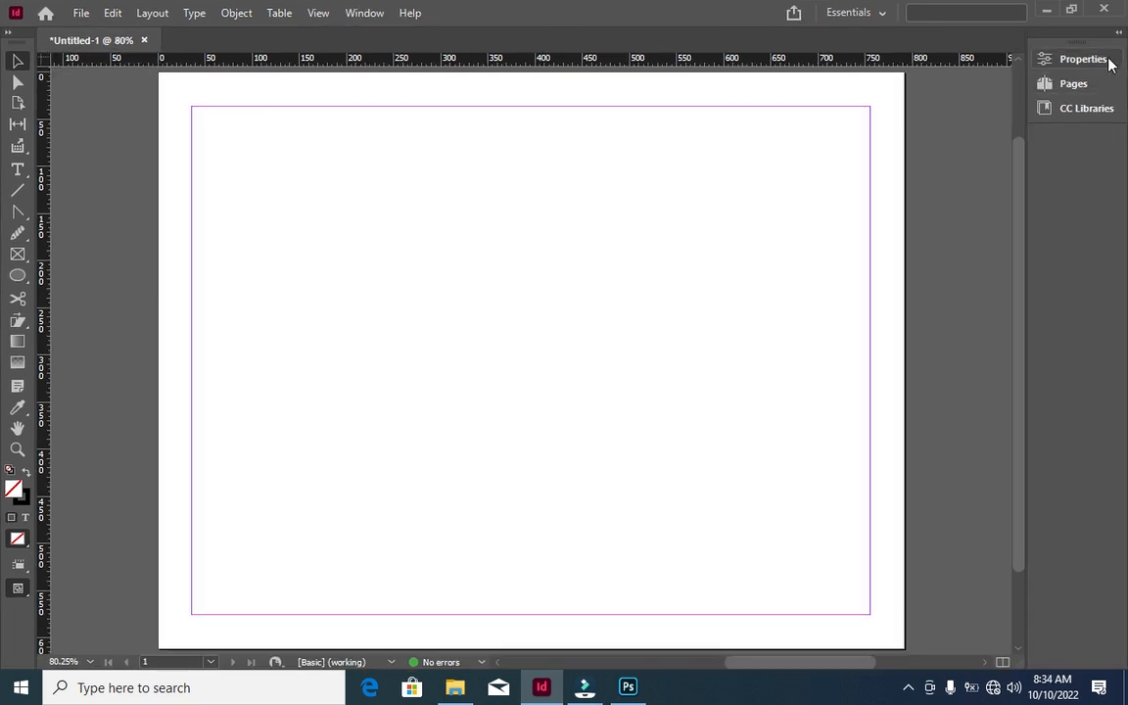
Undock the Properties and Pages panels as floating icons over the page, and detach and close the CC Libraries panel
left_click_drag(1101, 56, 865, 166)
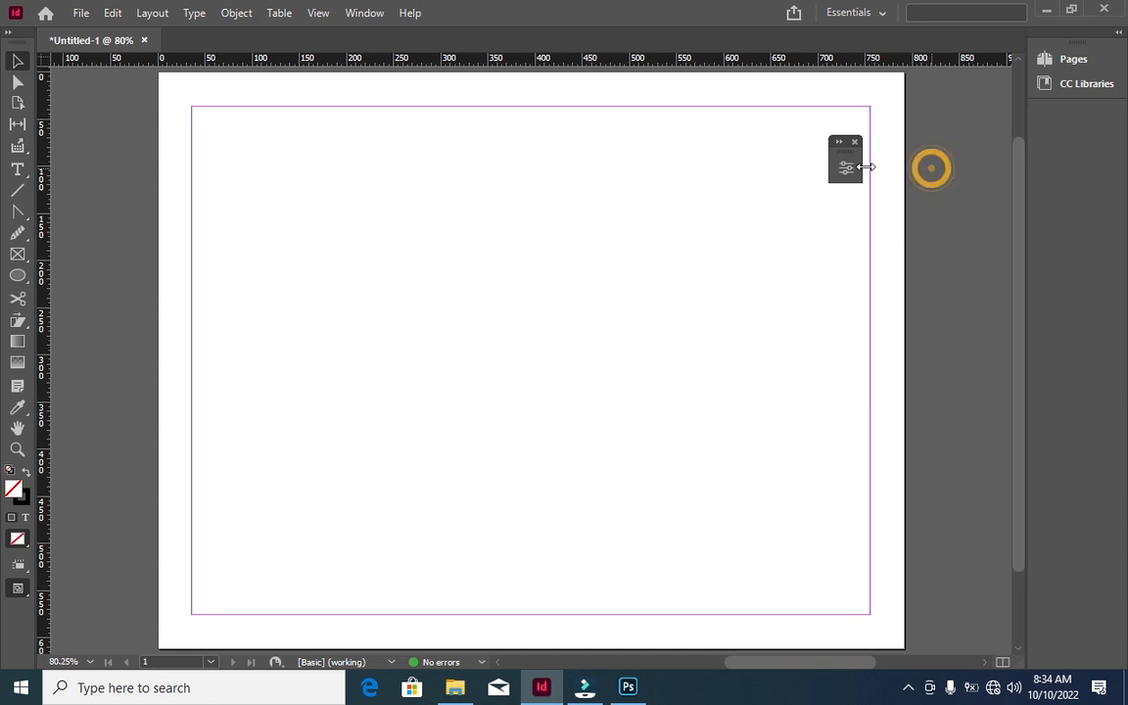
left_click_drag(1072, 59, 847, 218)
left_click_drag(1072, 58, 848, 334)
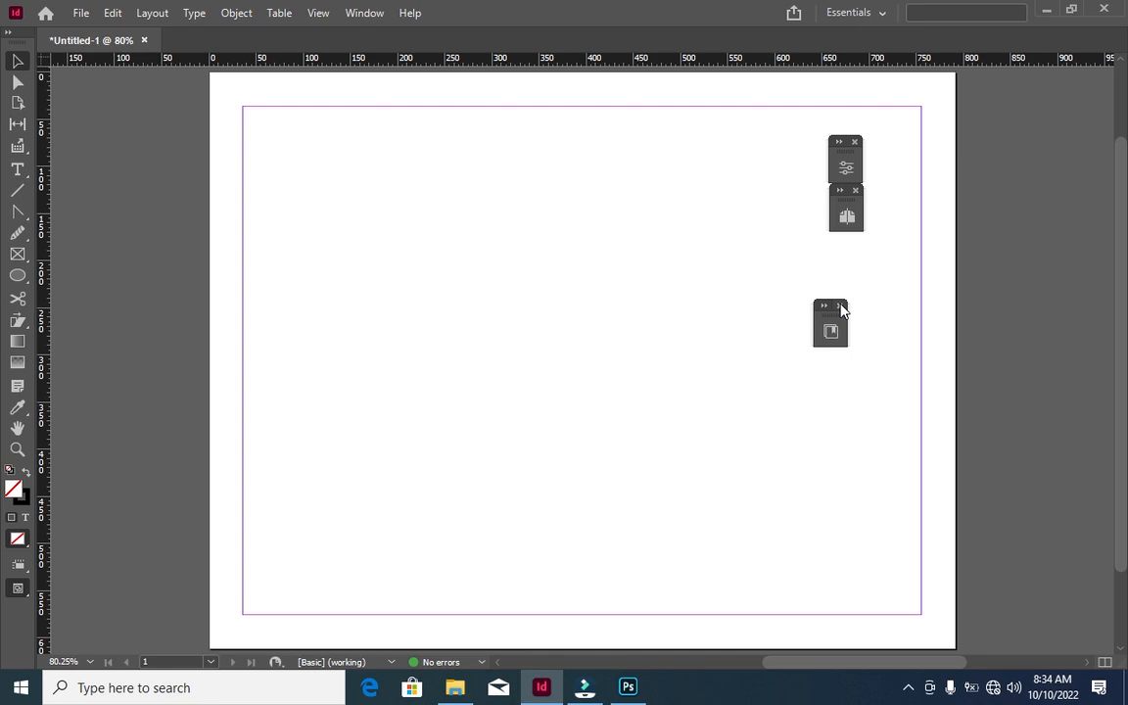
left_click(840, 305)
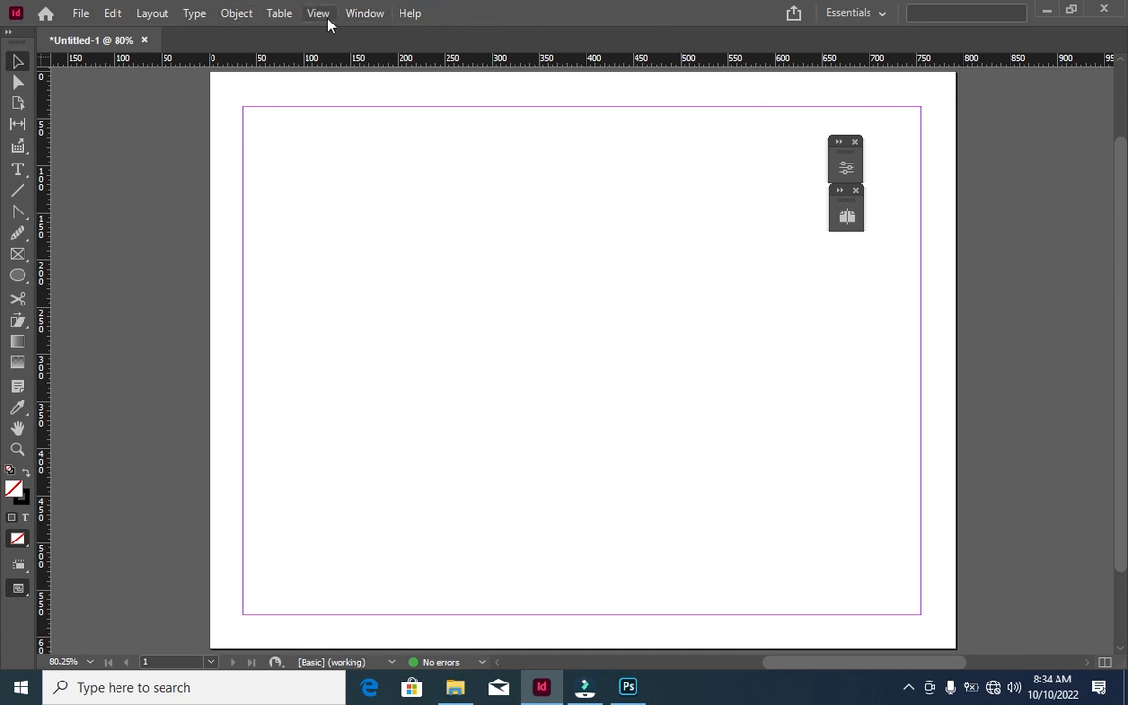
Show the Control panel and add the Links panel to the dock, collapsed to its icon
left_click(364, 14)
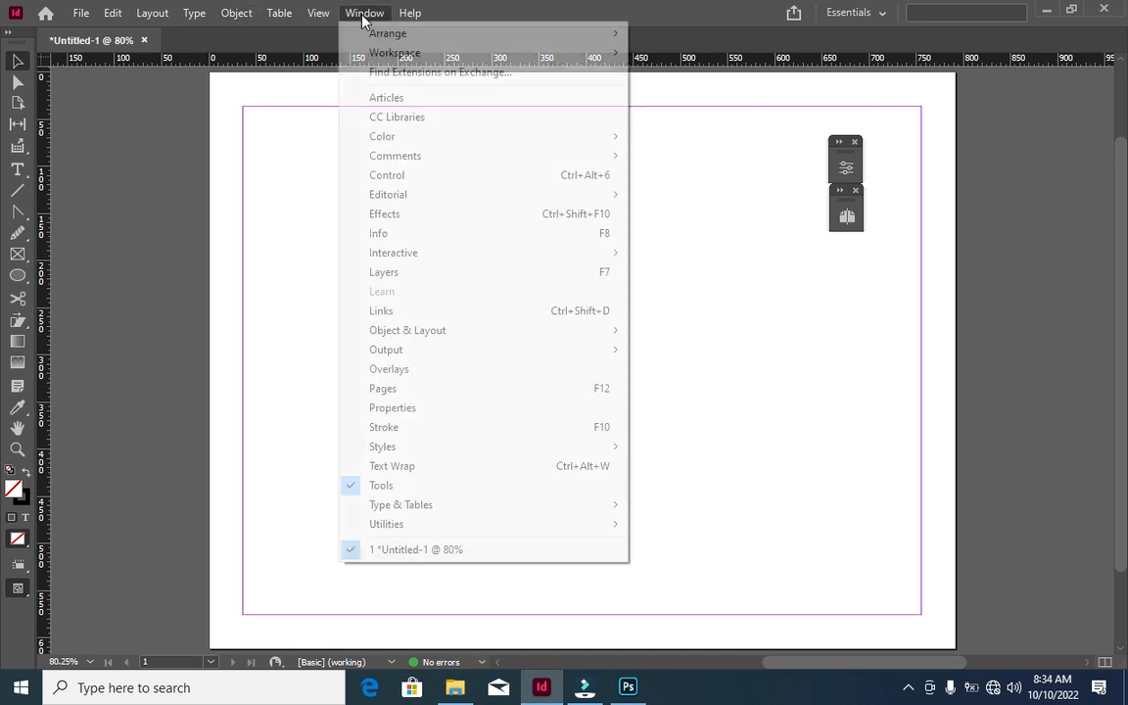
left_click(354, 182)
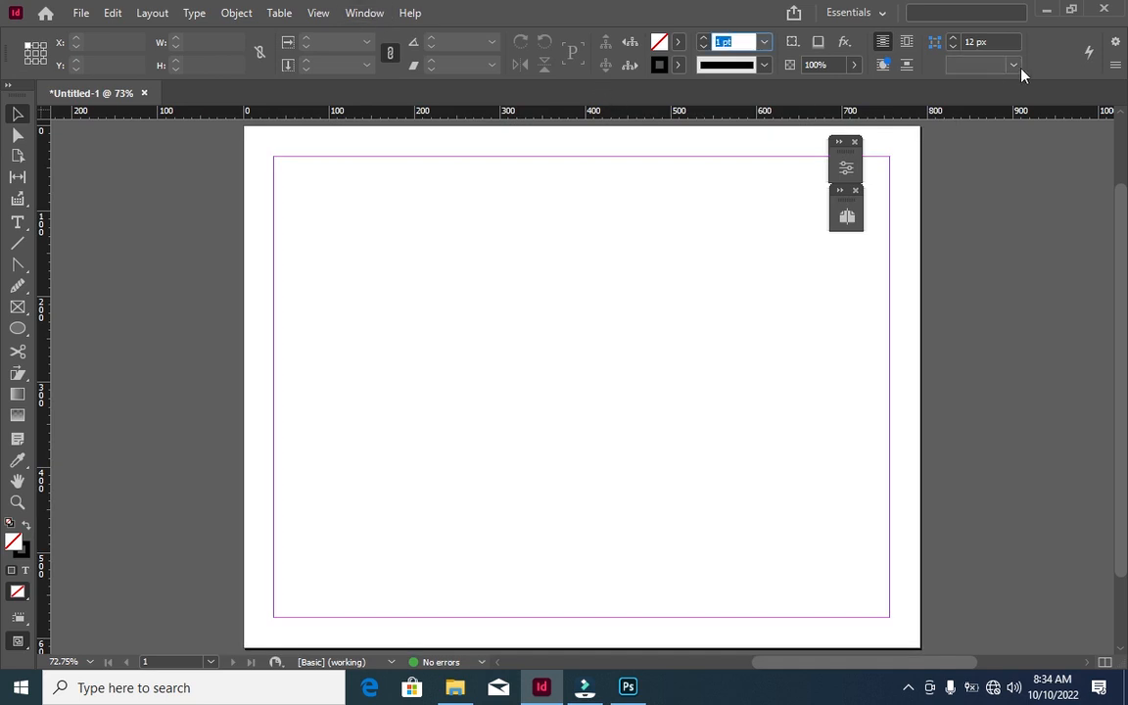
left_click(362, 14)
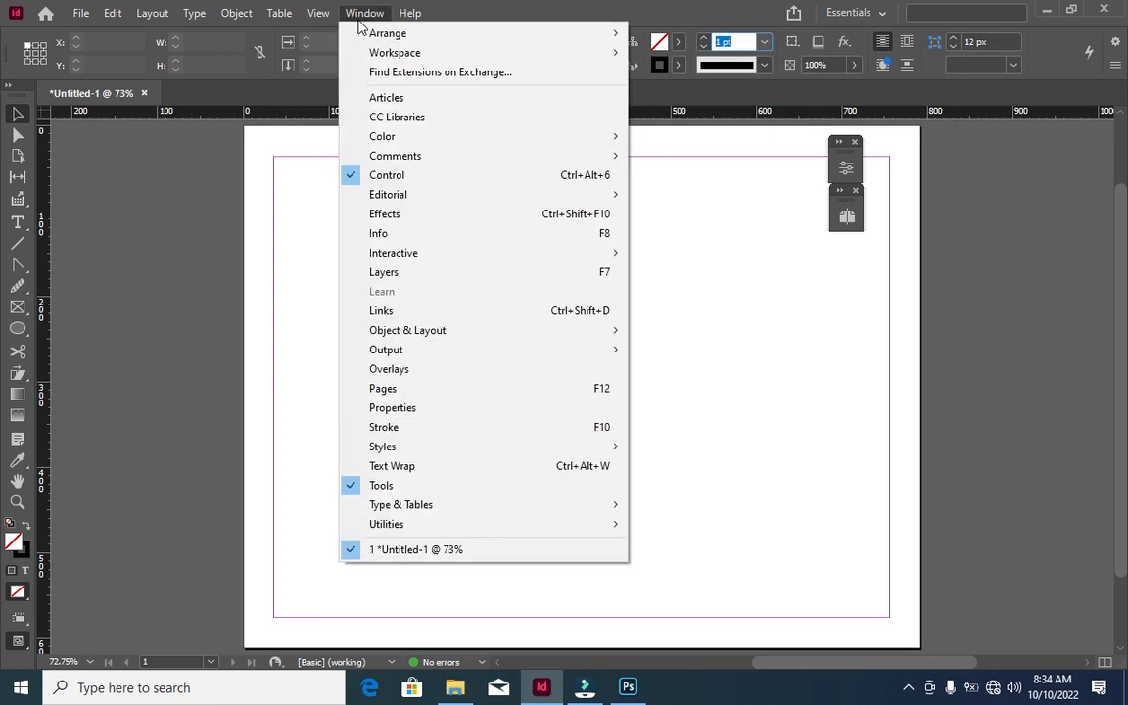
left_click(363, 311)
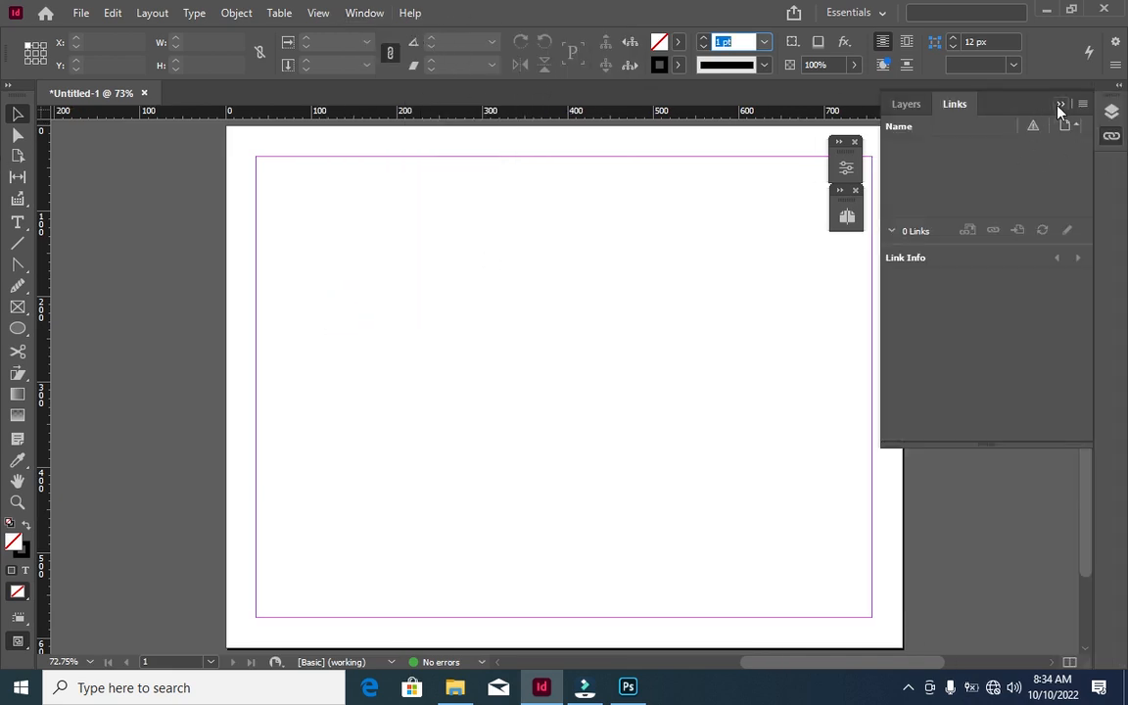
left_click(1059, 106)
Expand the Layers panel and the floating Properties panel in turn, collapsing each again
left_click(364, 12)
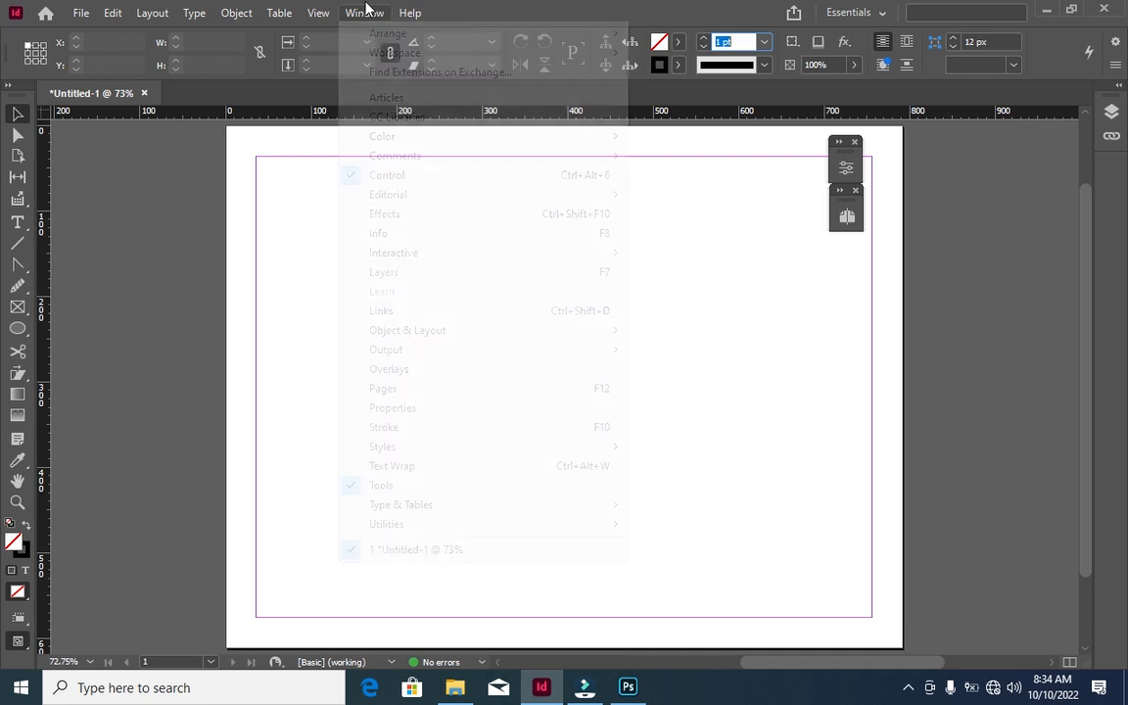
left_click(366, 275)
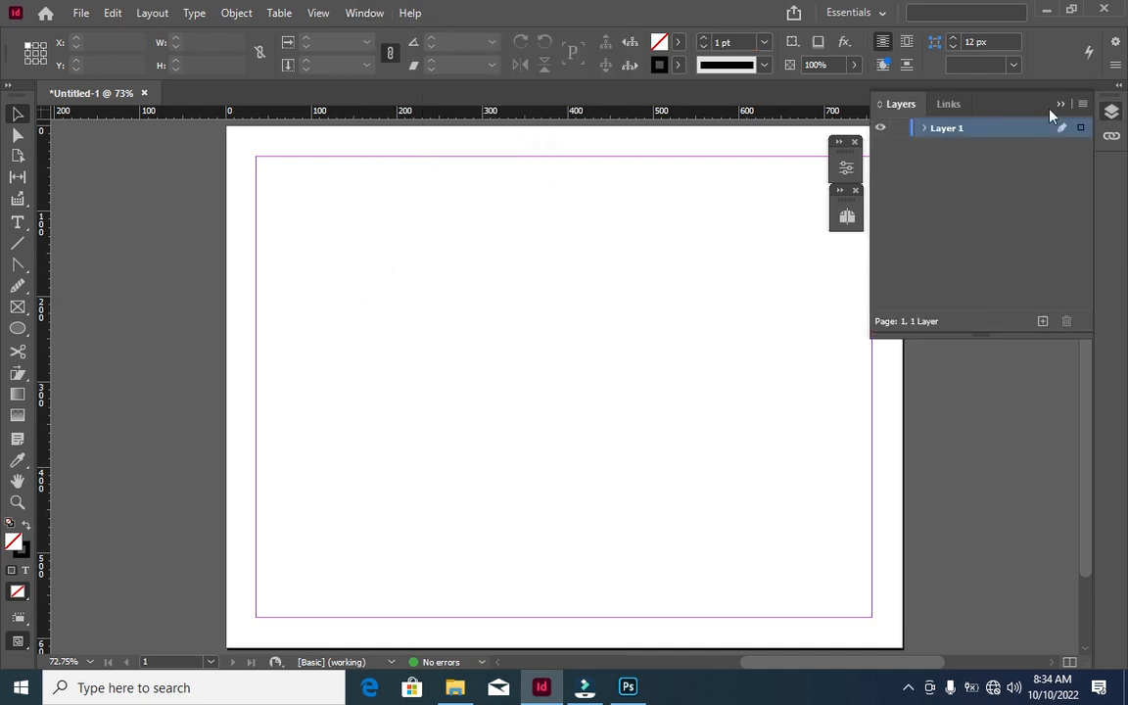
left_click(1060, 105)
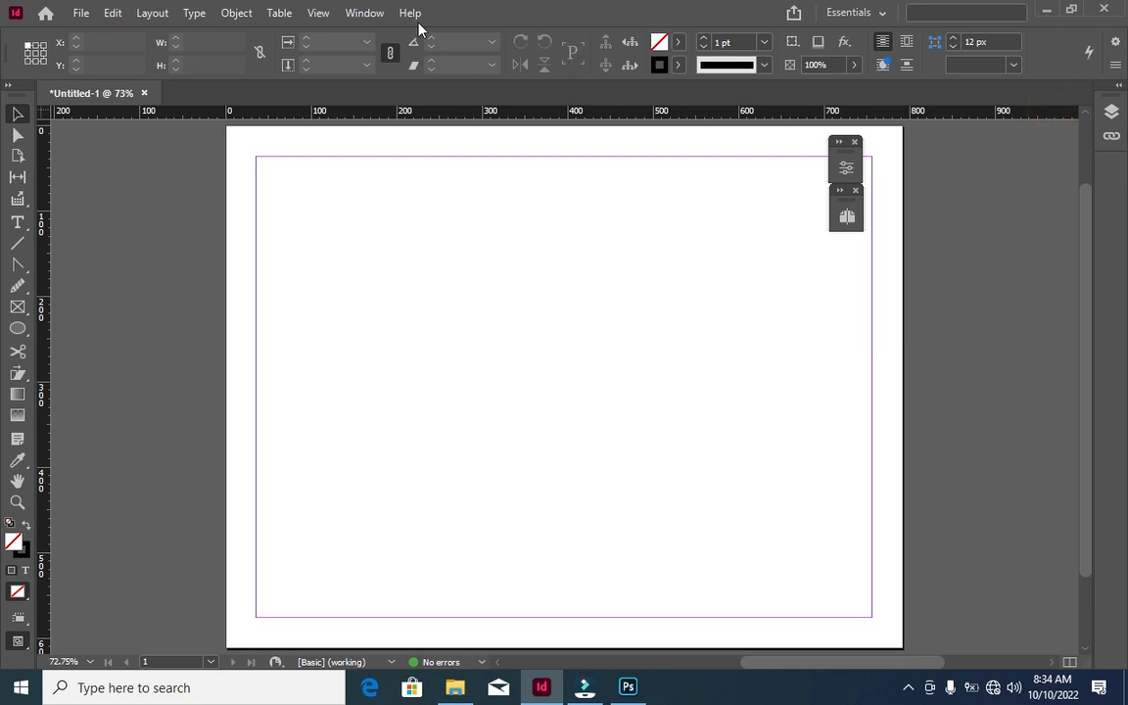
left_click(364, 13)
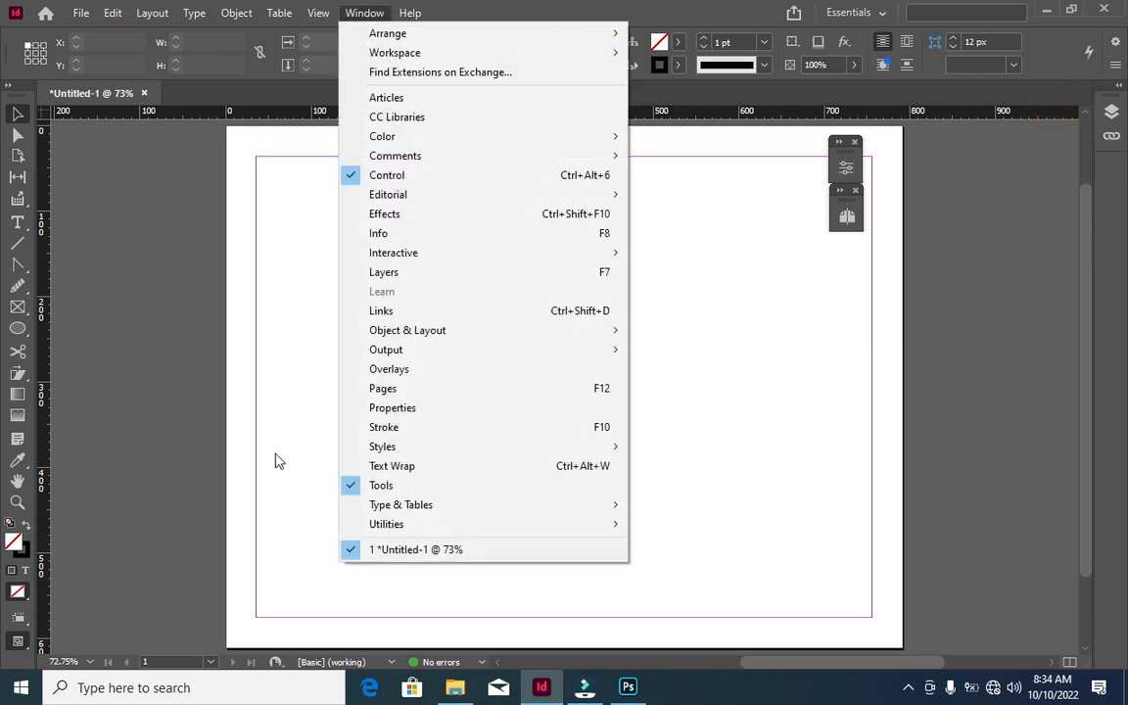
left_click(362, 417)
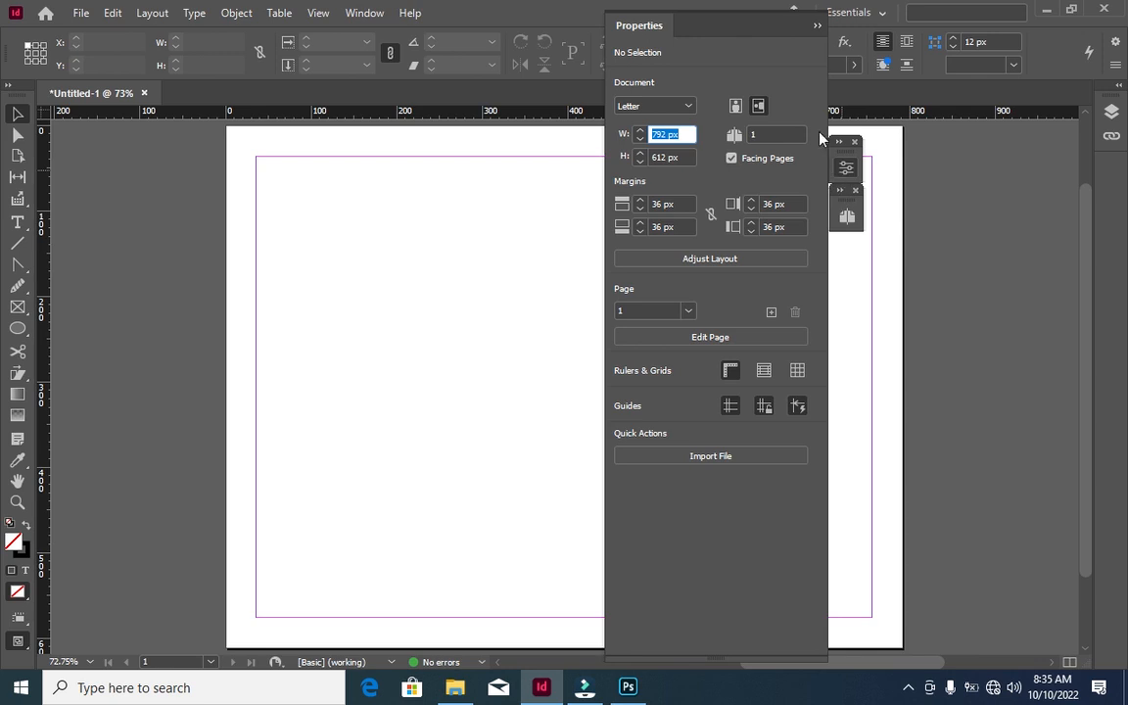
left_click(814, 27)
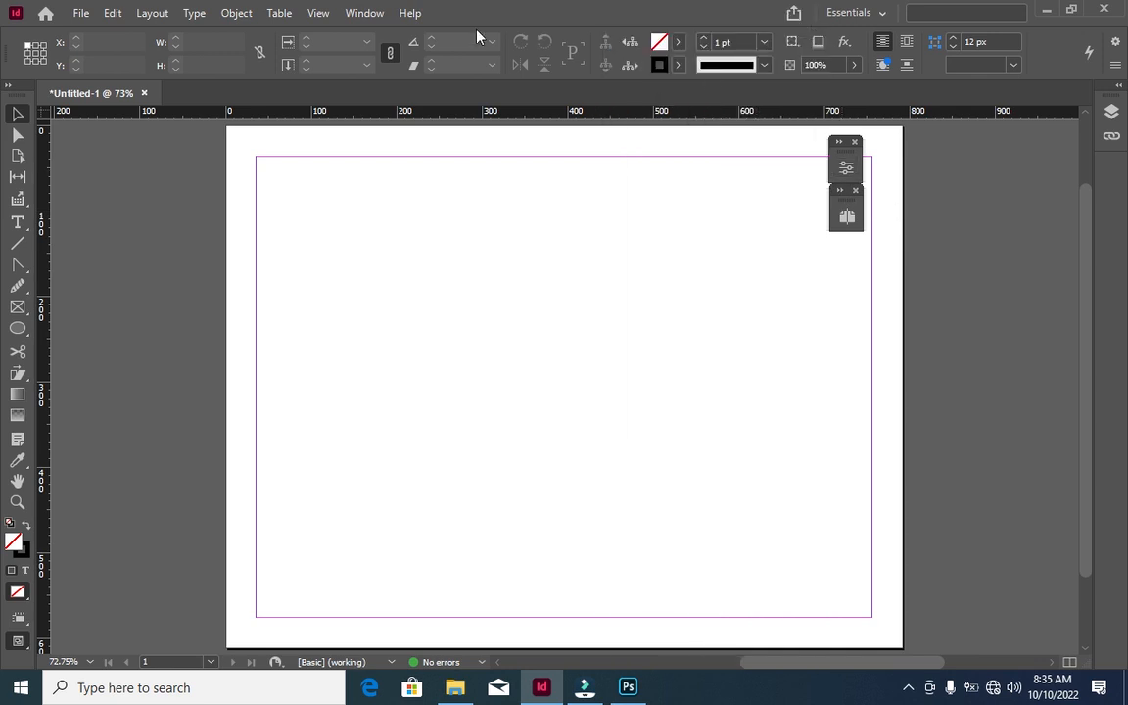
Add the Stroke and Character Styles panels, shrinking the floating styles group to icons and collapsing Stroke to its icon
left_click(364, 13)
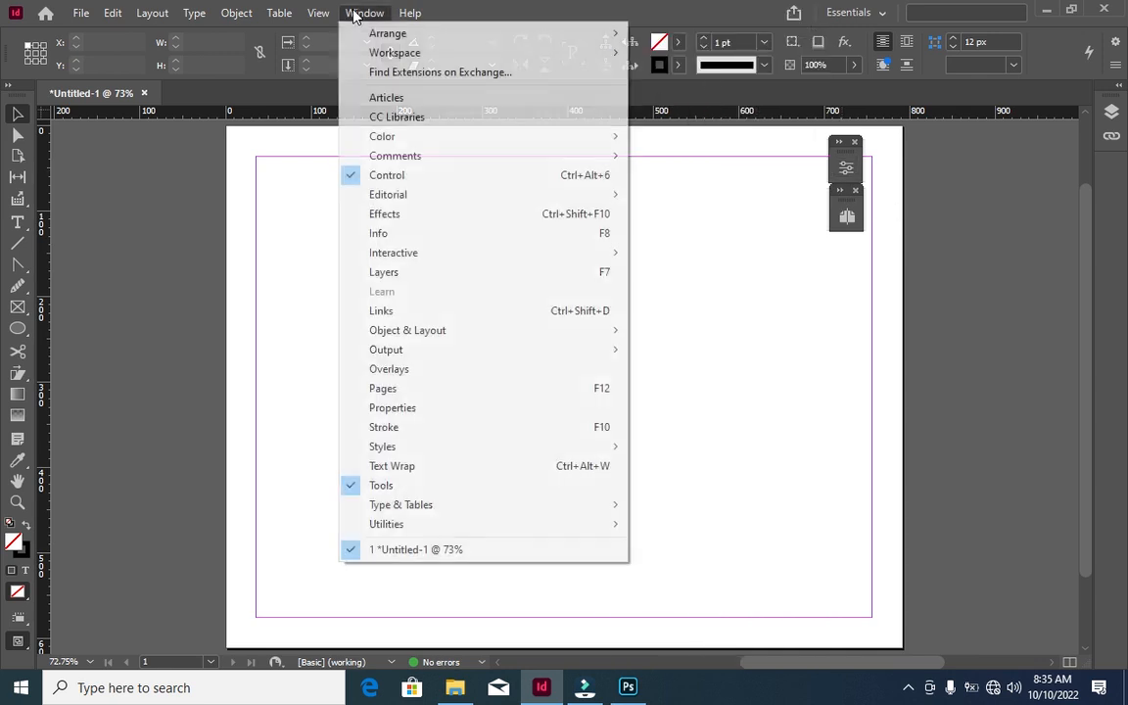
left_click(358, 428)
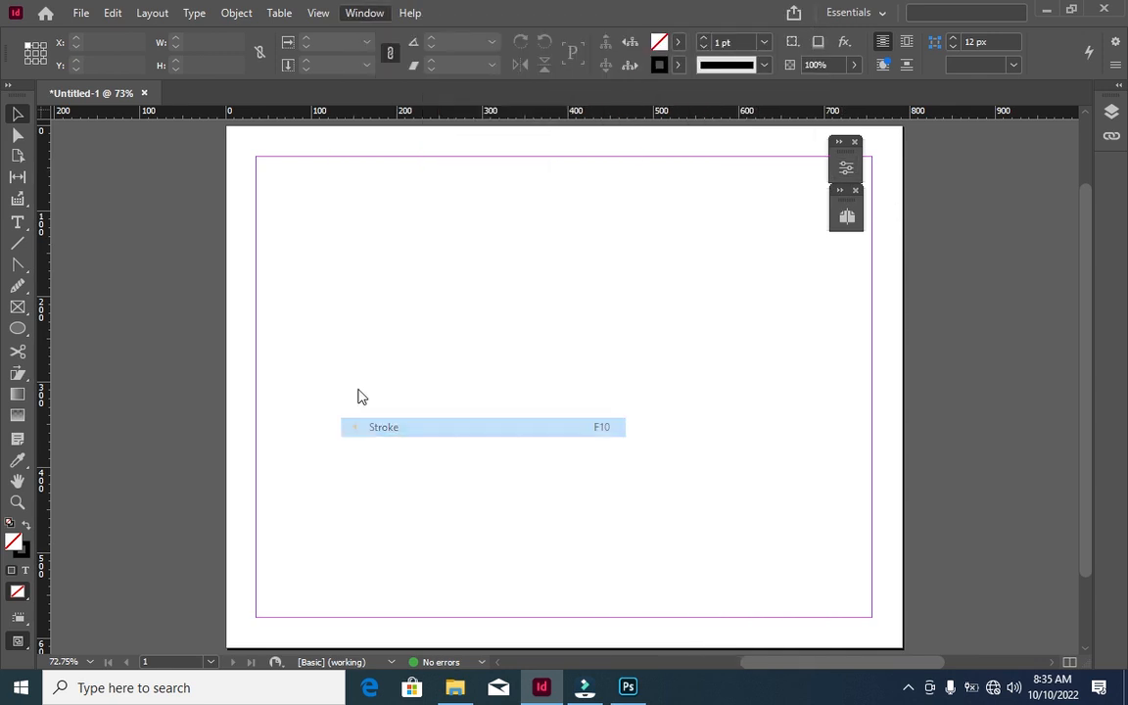
left_click(370, 13)
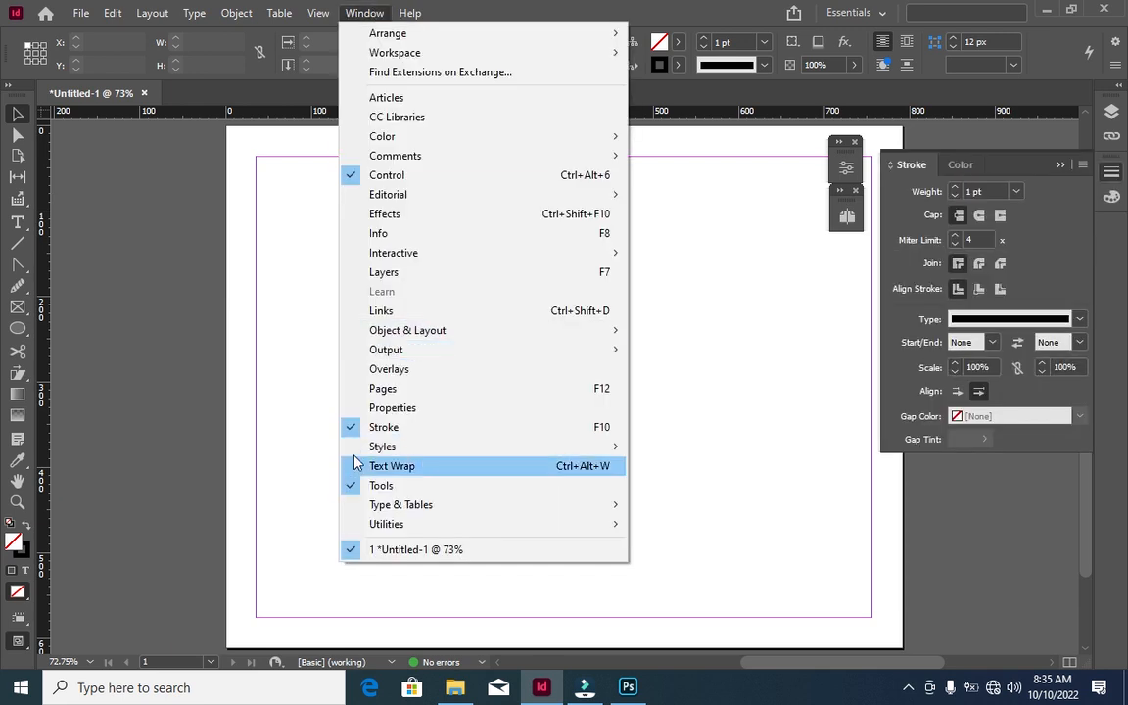
mouse_move(352, 449)
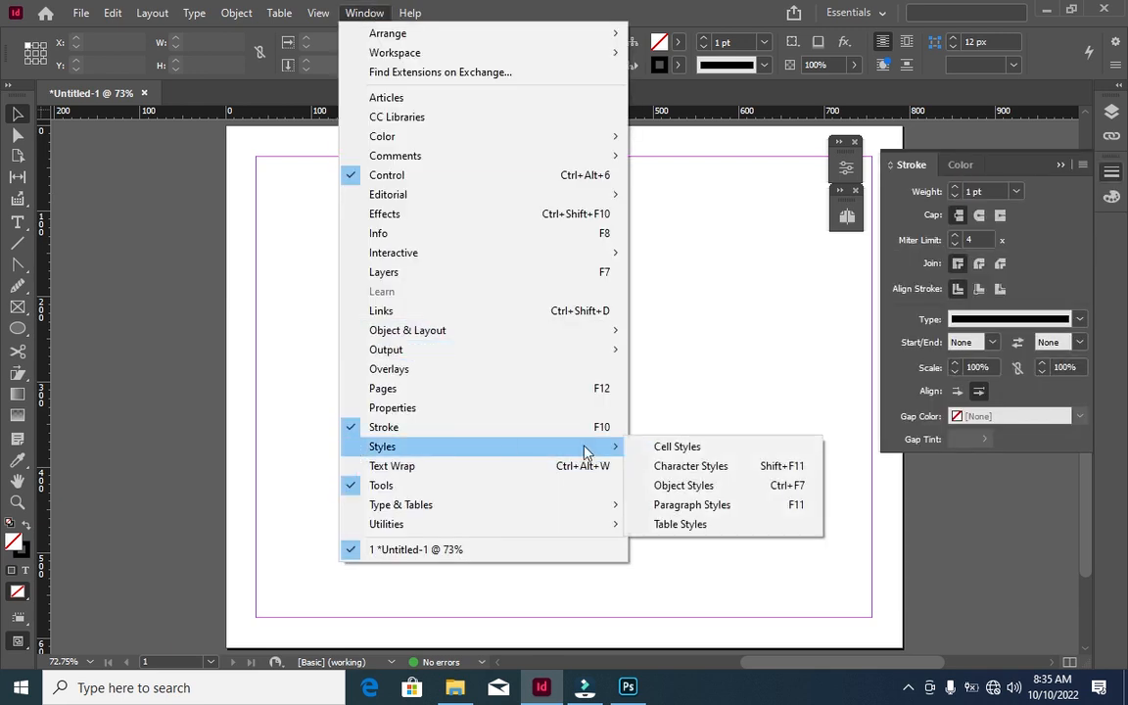
left_click(673, 468)
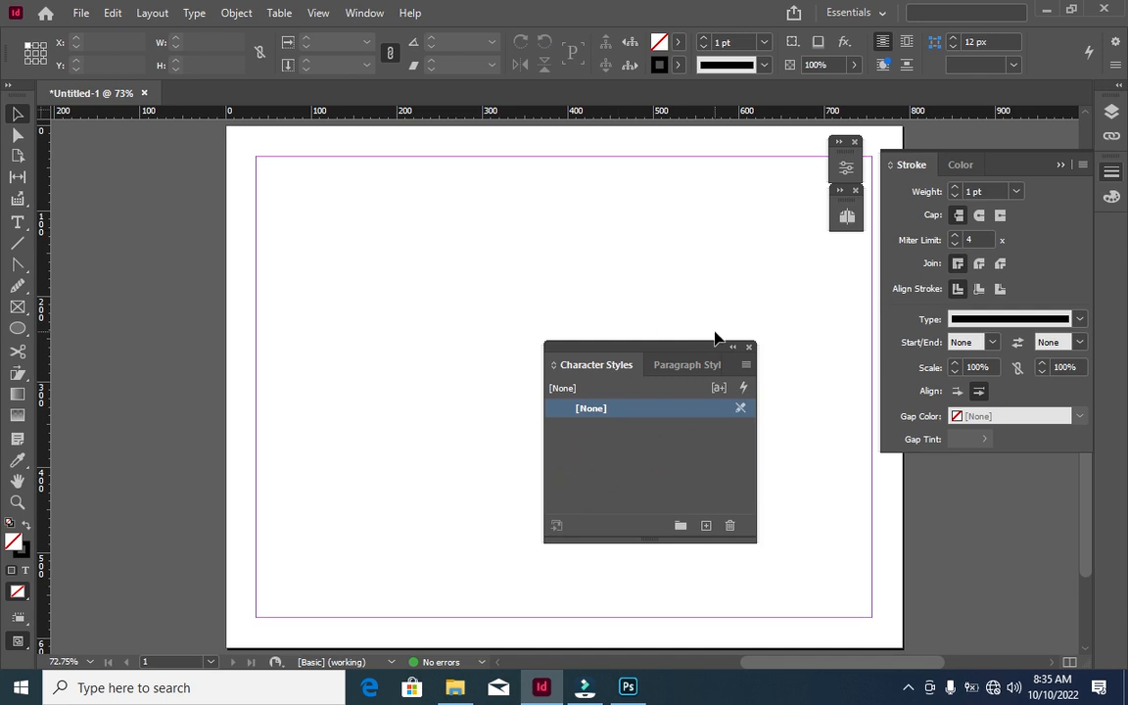
left_click(732, 347)
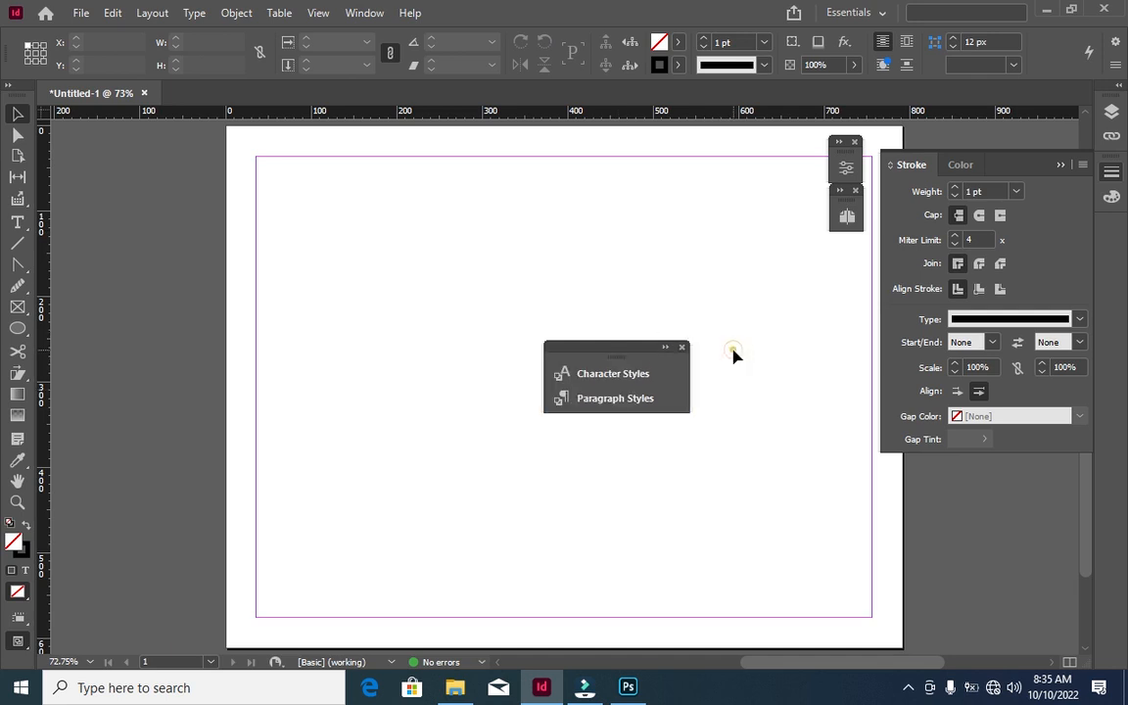
left_click_drag(690, 383, 759, 393)
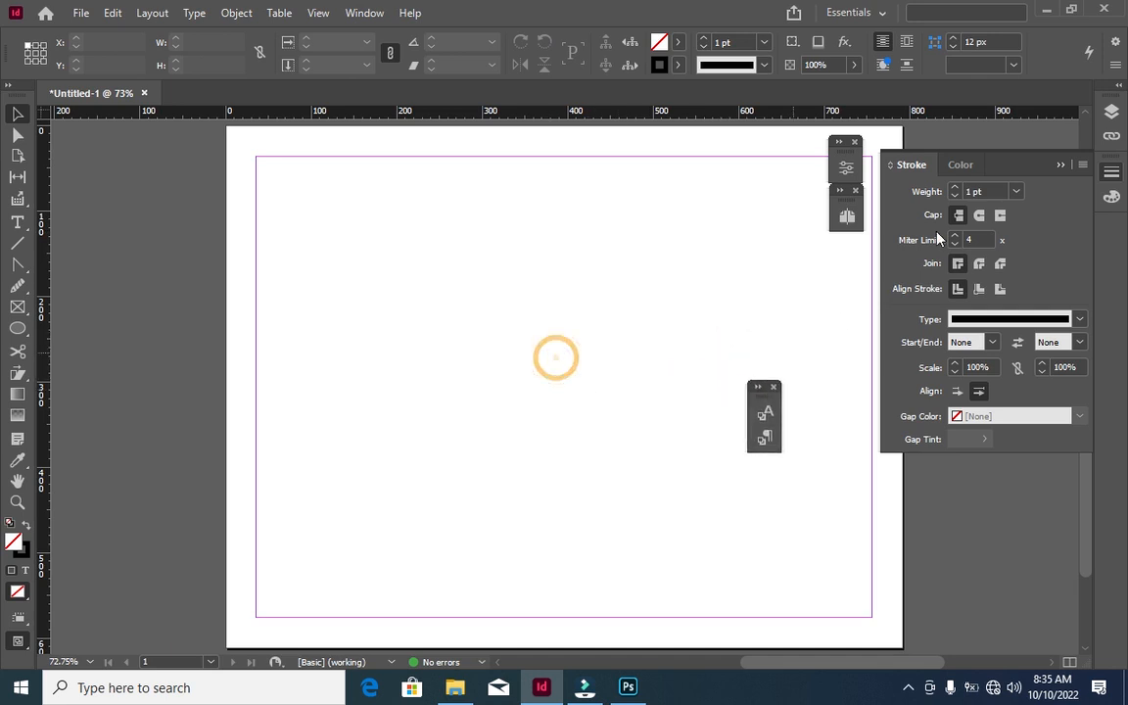
left_click(1058, 166)
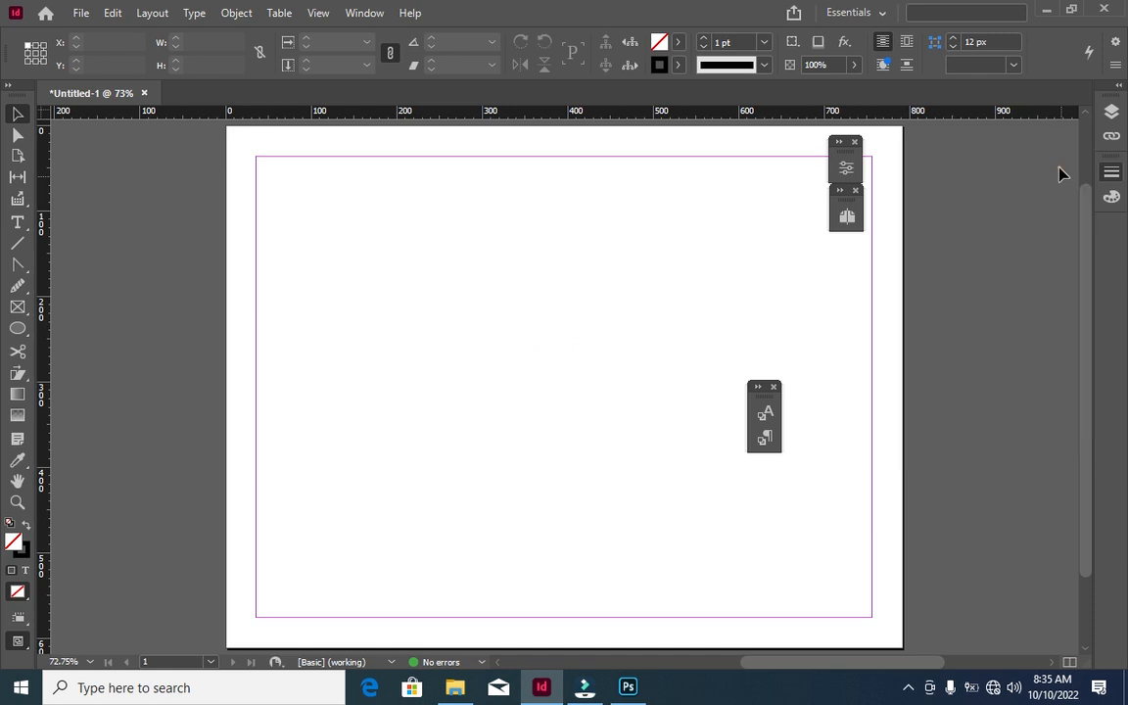
Expand the Color panel and collapse it back to its icon
left_click(379, 14)
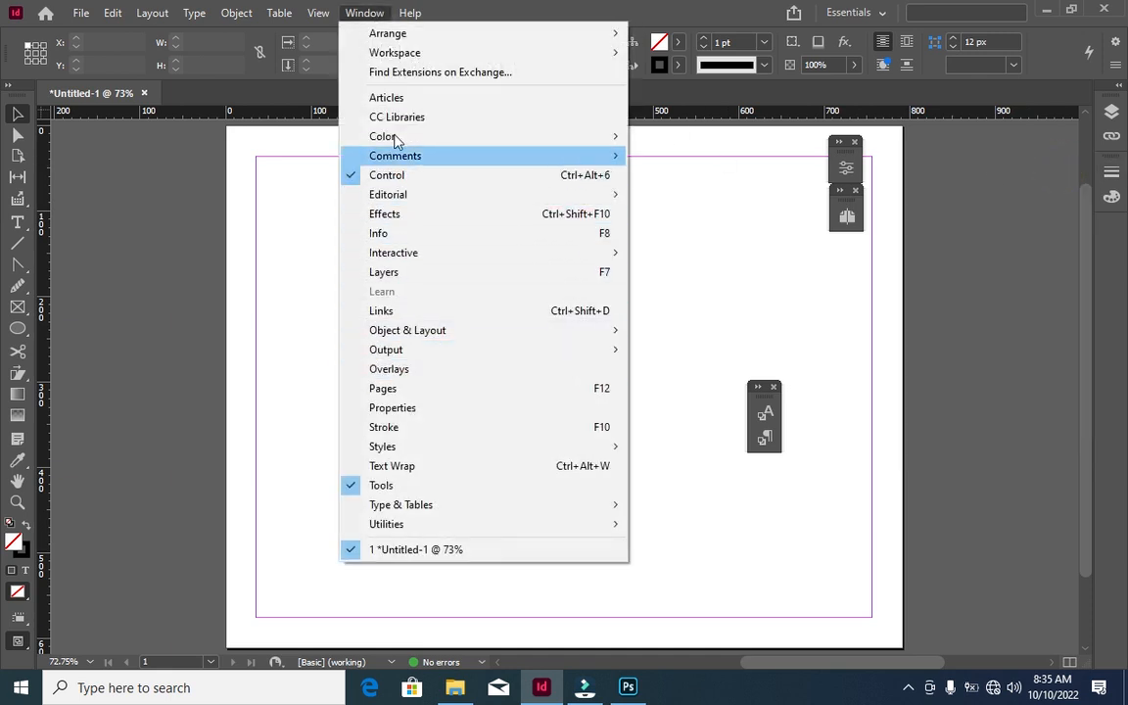
mouse_move(561, 139)
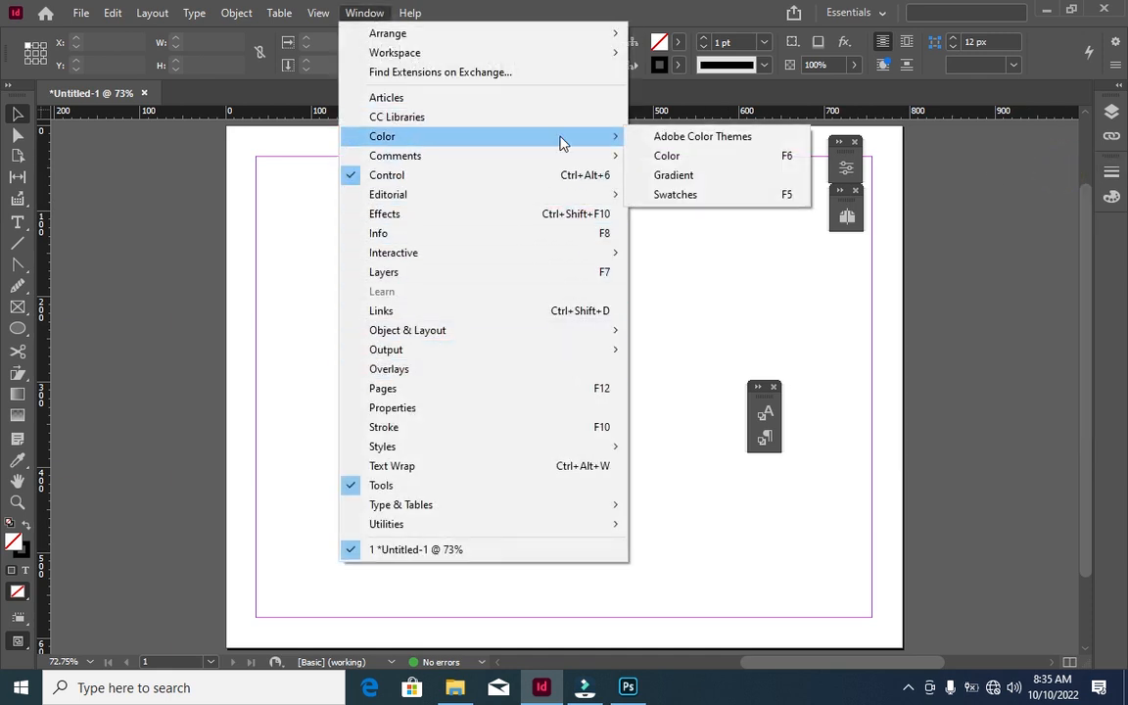
left_click(675, 156)
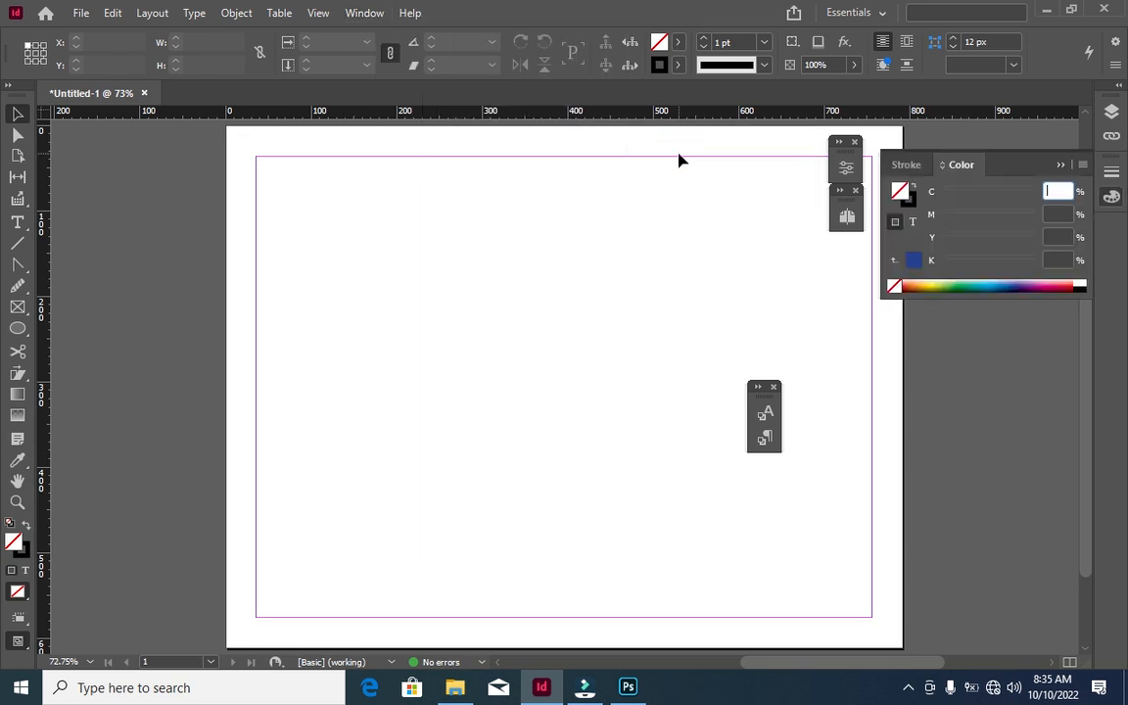
left_click(1064, 165)
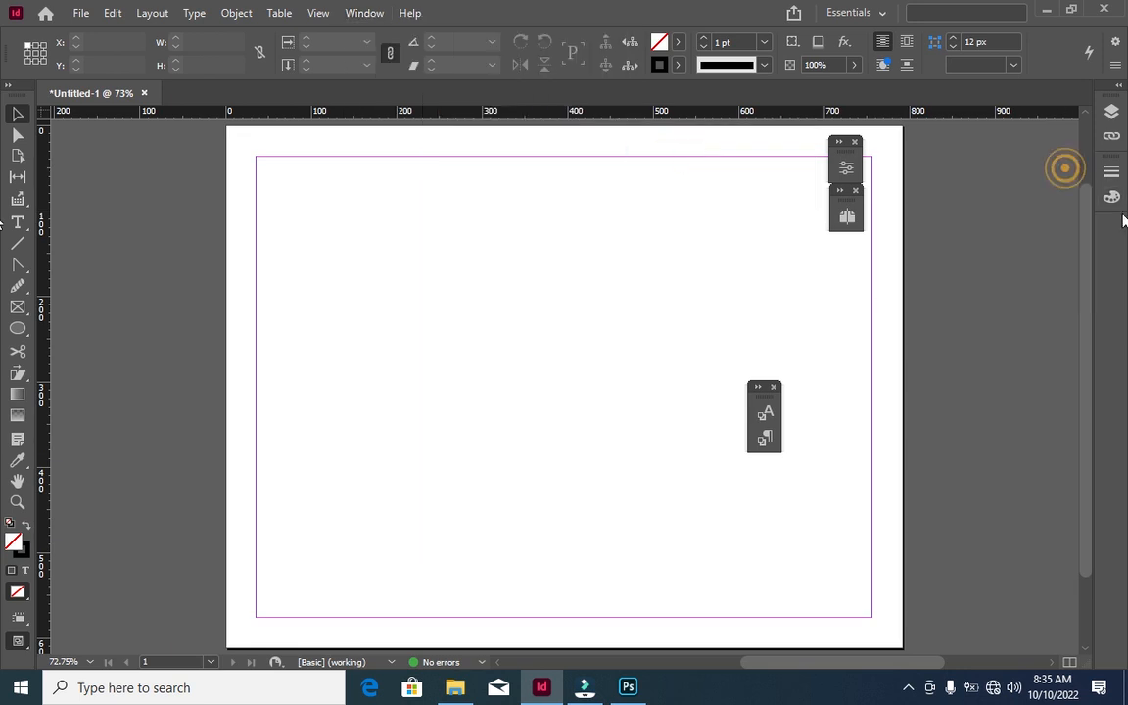
Show the Gradient panel, shrink it to an icon, and dock it below the Stroke and Color icons
left_click(364, 13)
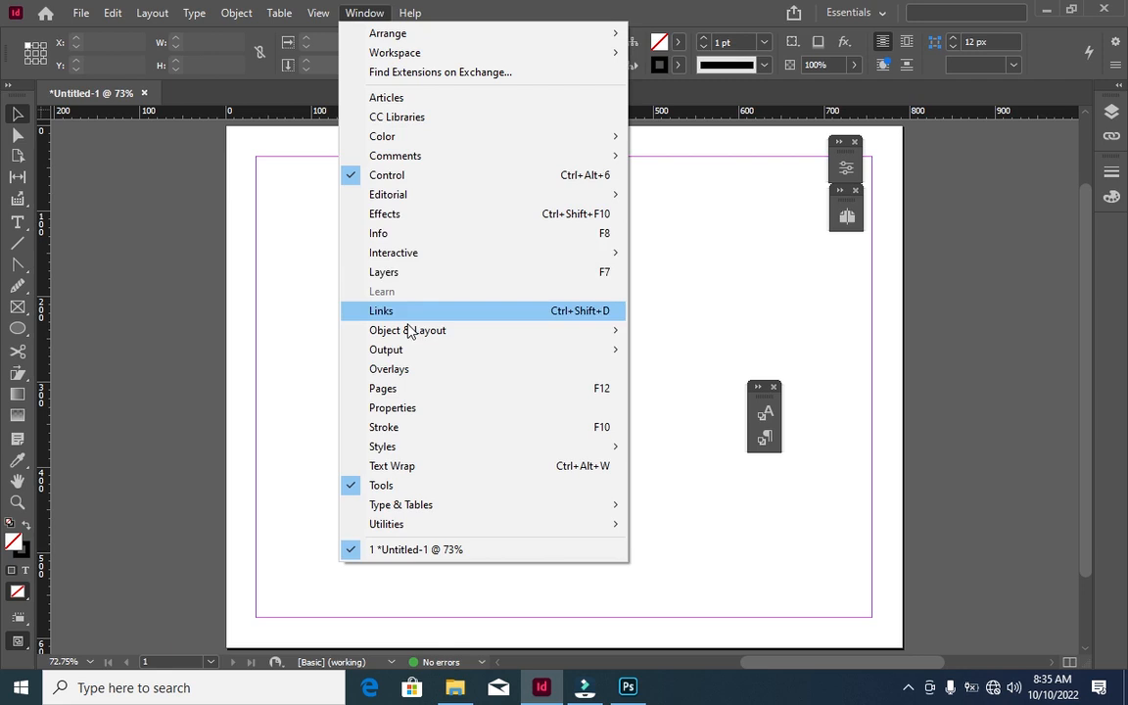
mouse_move(405, 137)
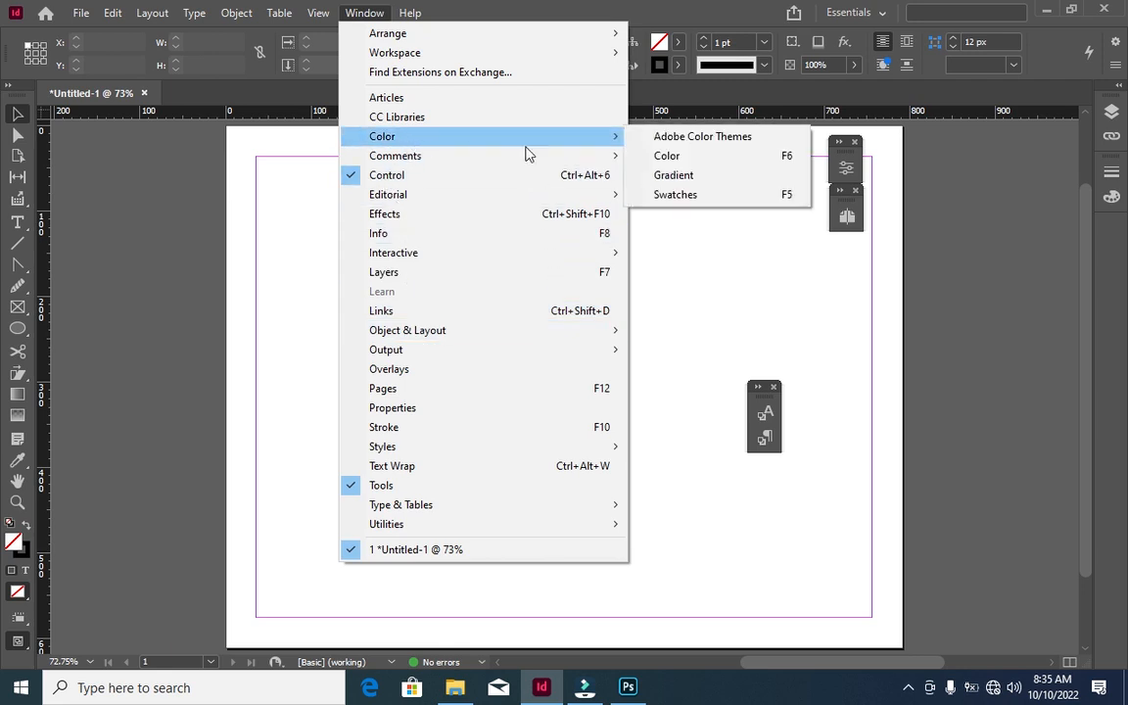
left_click(658, 176)
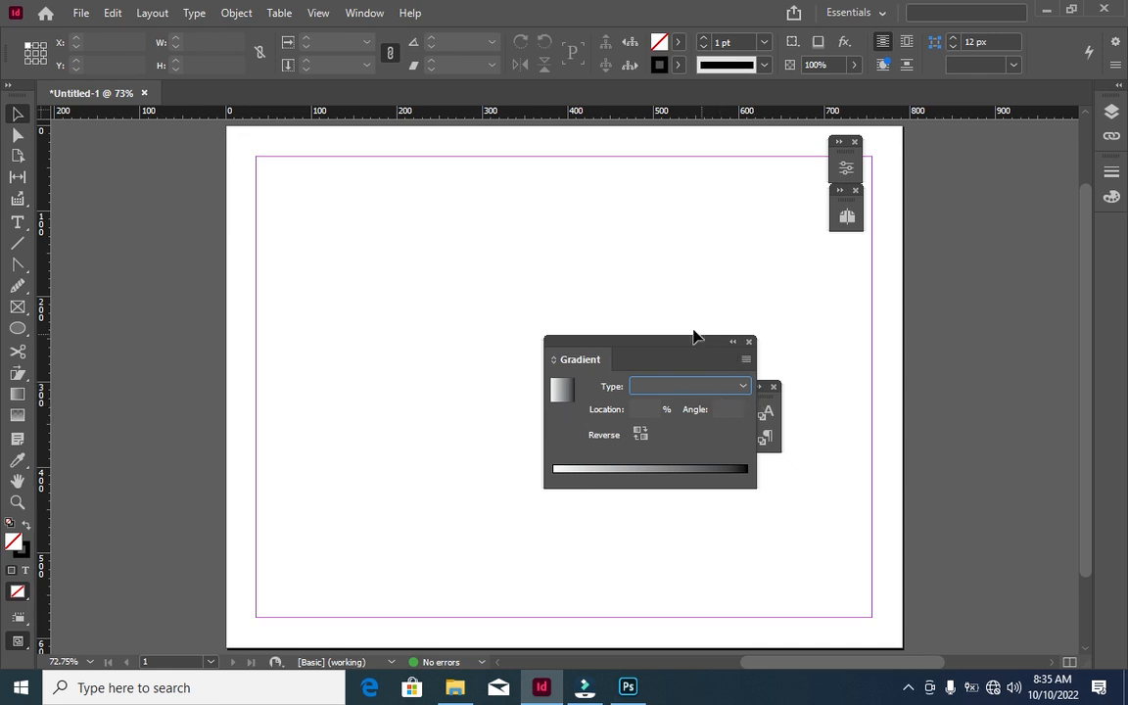
left_click(733, 341)
left_click_drag(687, 378, 510, 375)
left_click(560, 354)
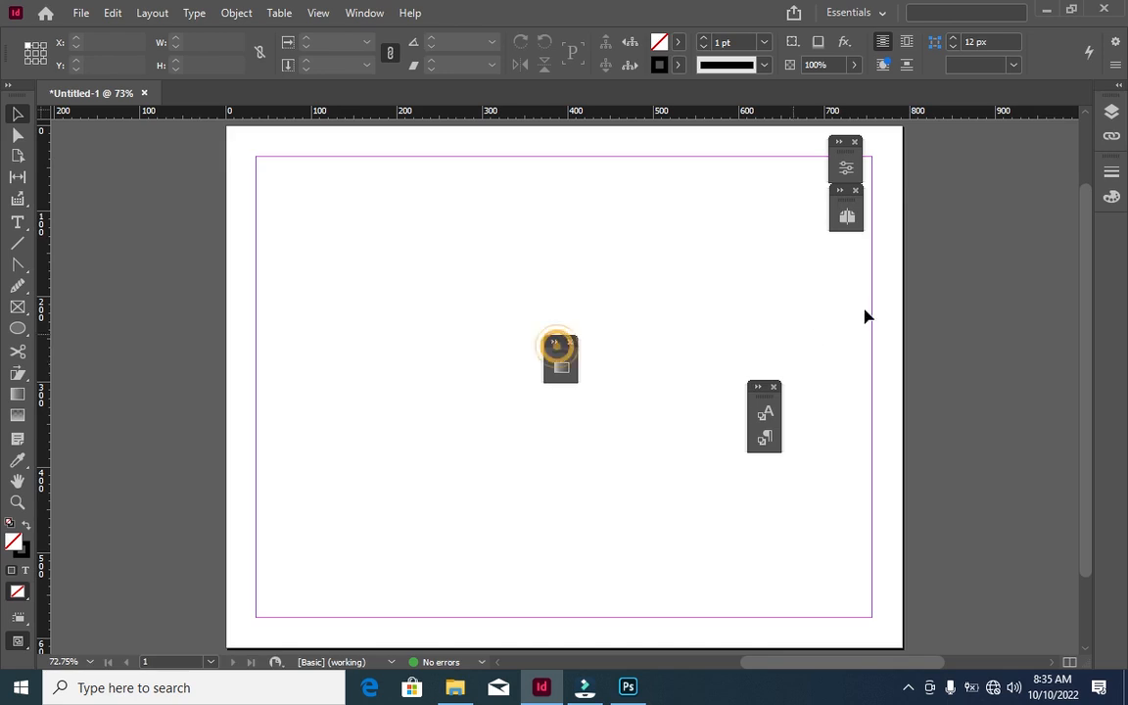
left_click_drag(560, 348, 1106, 228)
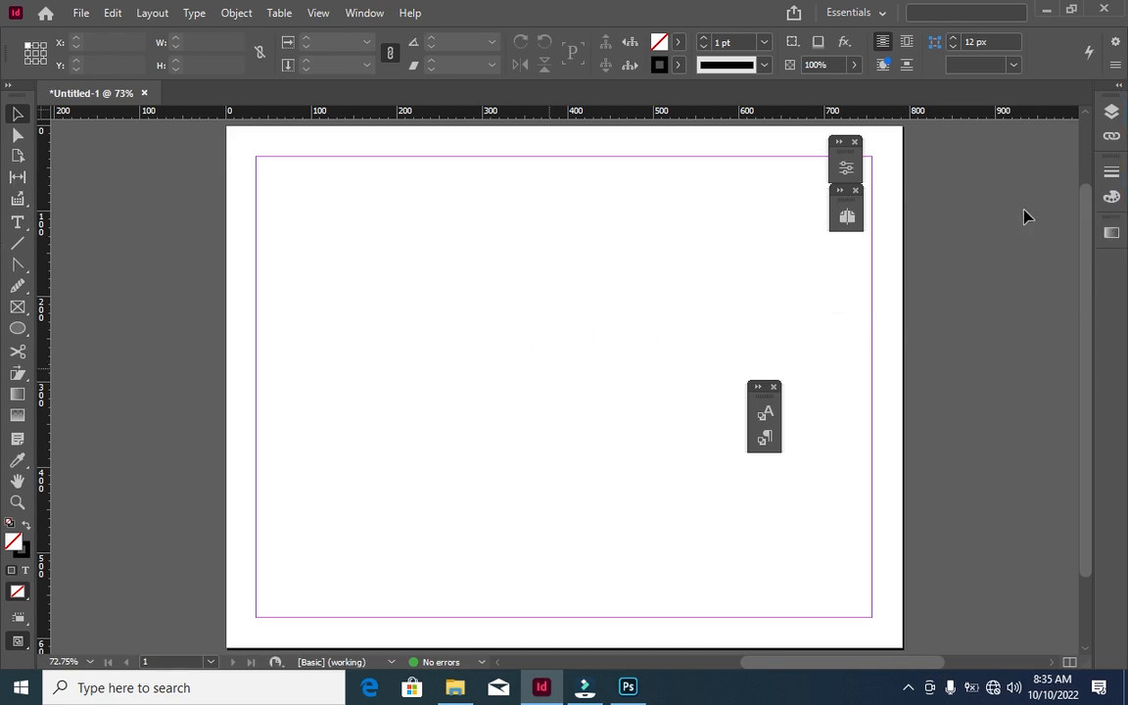
Show the Adobe Color Themes panel and move it up so the whole panel fits over the page
left_click(364, 11)
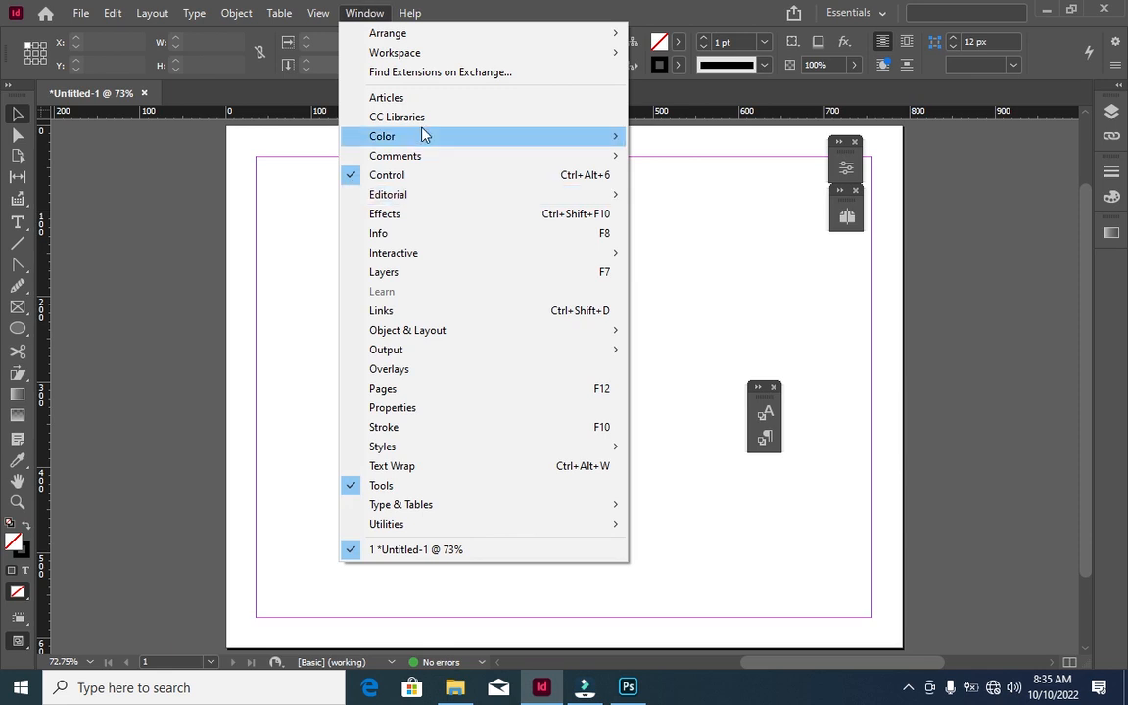
mouse_move(431, 138)
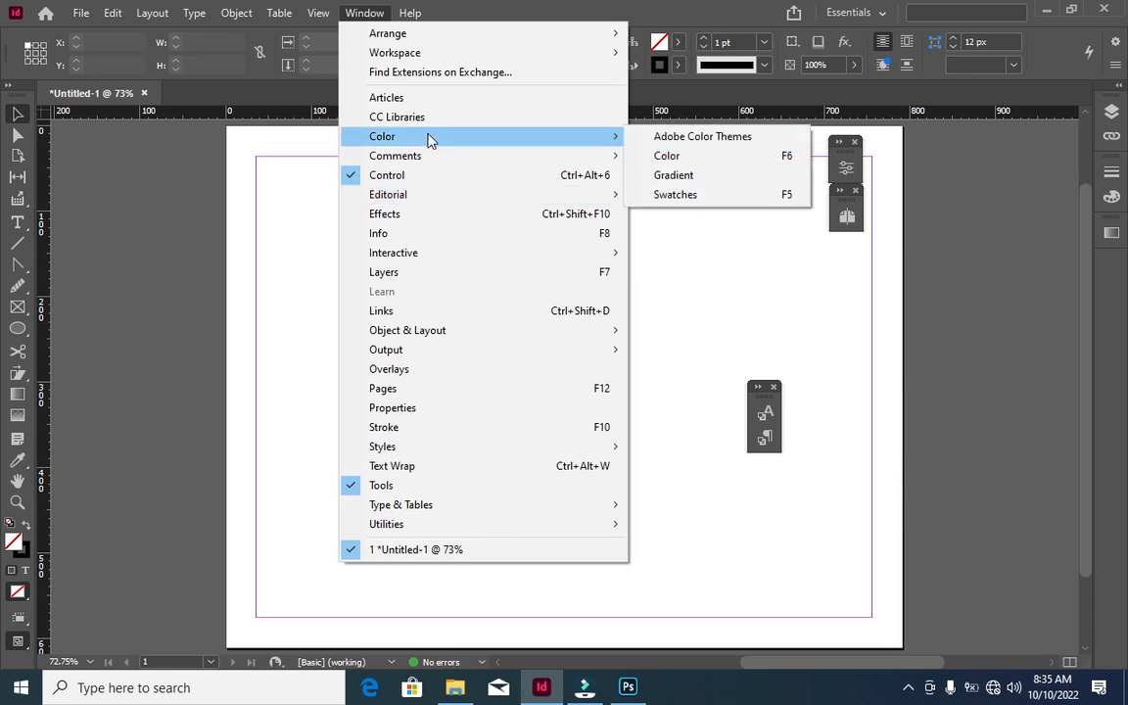
left_click(663, 144)
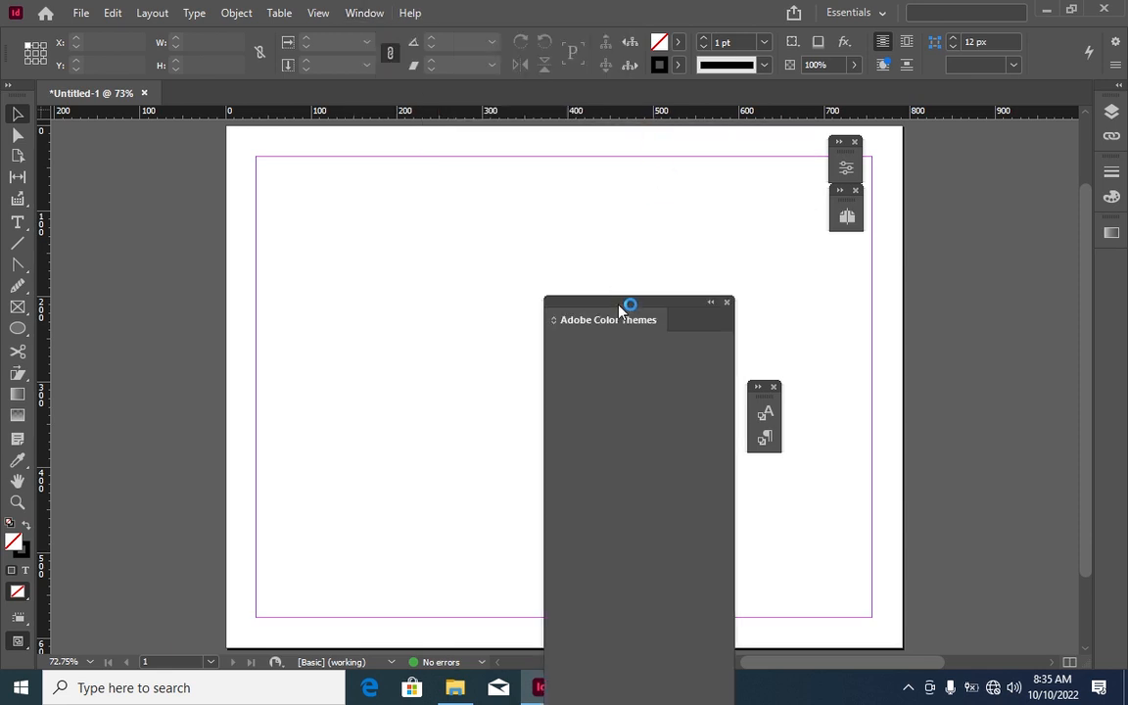
left_click_drag(618, 309, 601, 90)
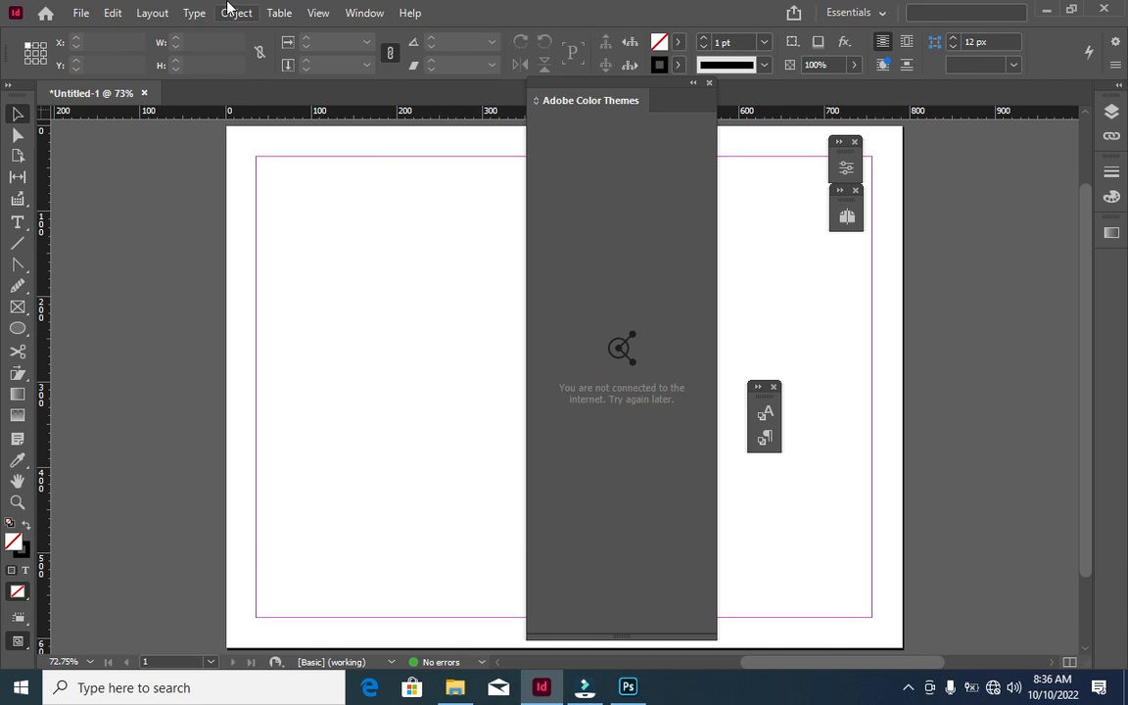
Close the floating Adobe Color Themes panel
left_click(376, 14)
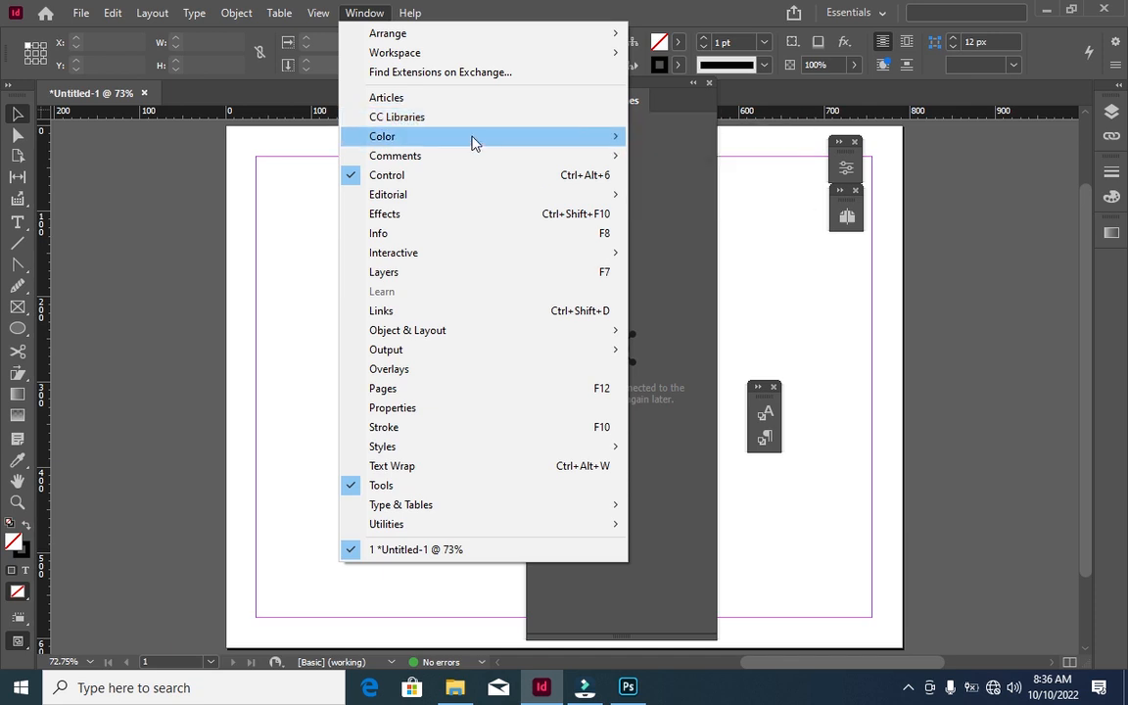
left_click(913, 343)
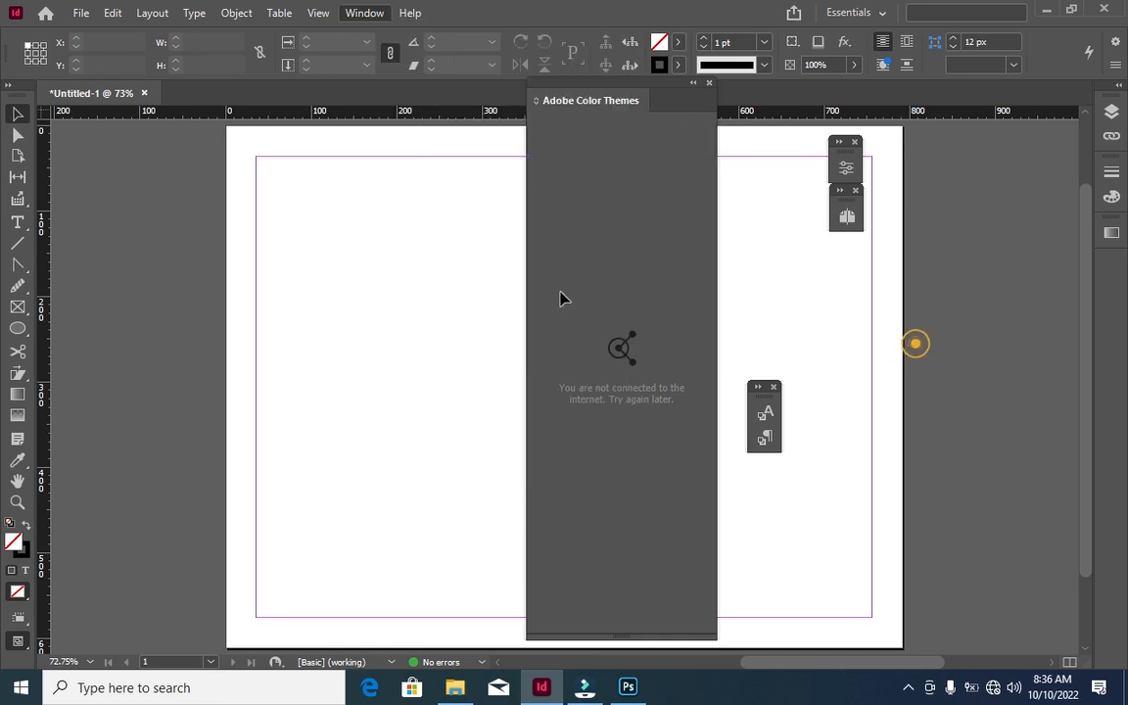
left_click(708, 84)
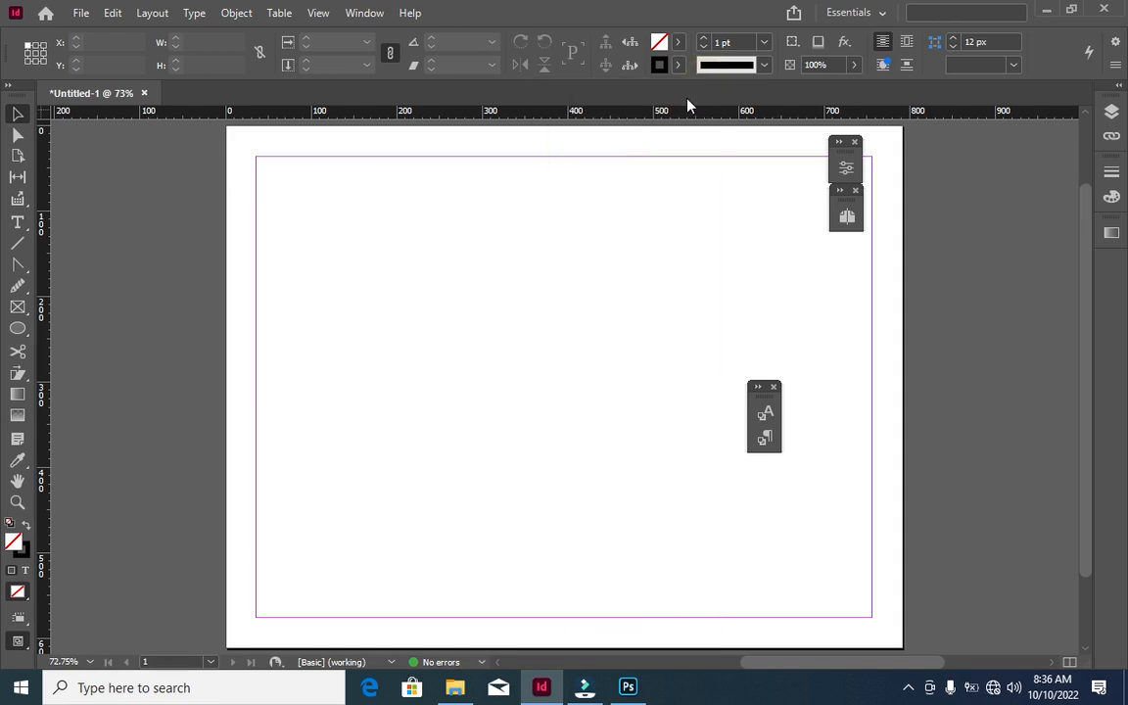
Dock the three floating icon groups below the Gradient icon, placing the Character and Paragraph Styles group last
left_click(848, 152)
left_click_drag(848, 195, 1116, 272)
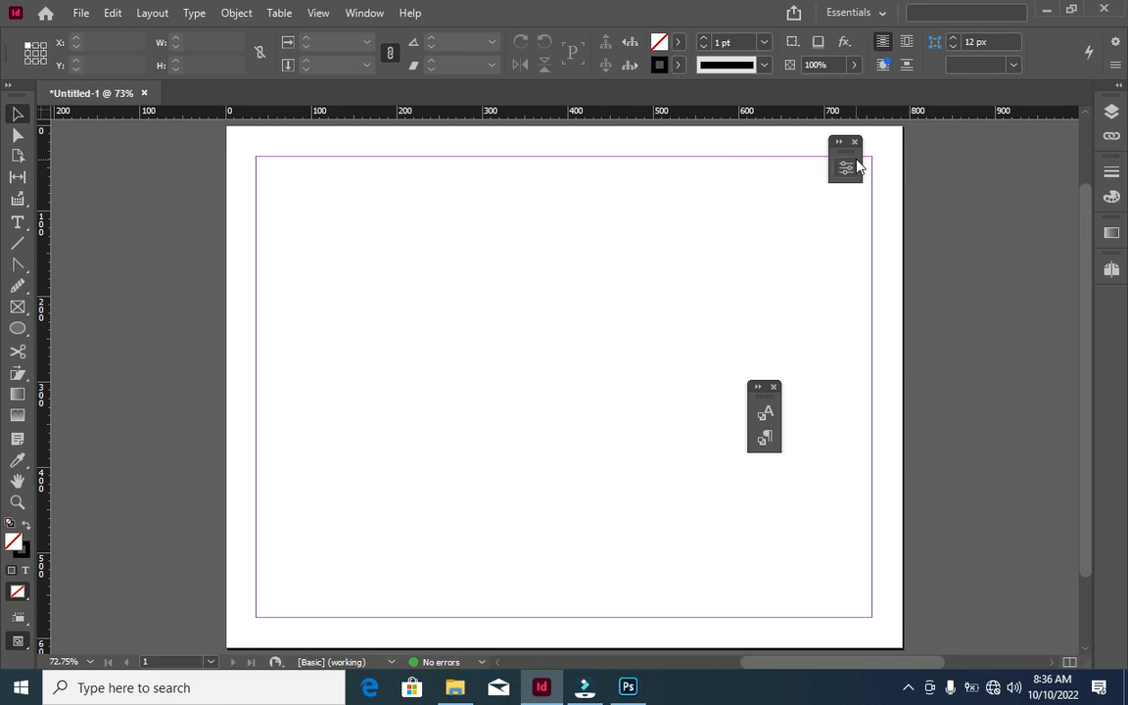
left_click_drag(848, 149, 1115, 307)
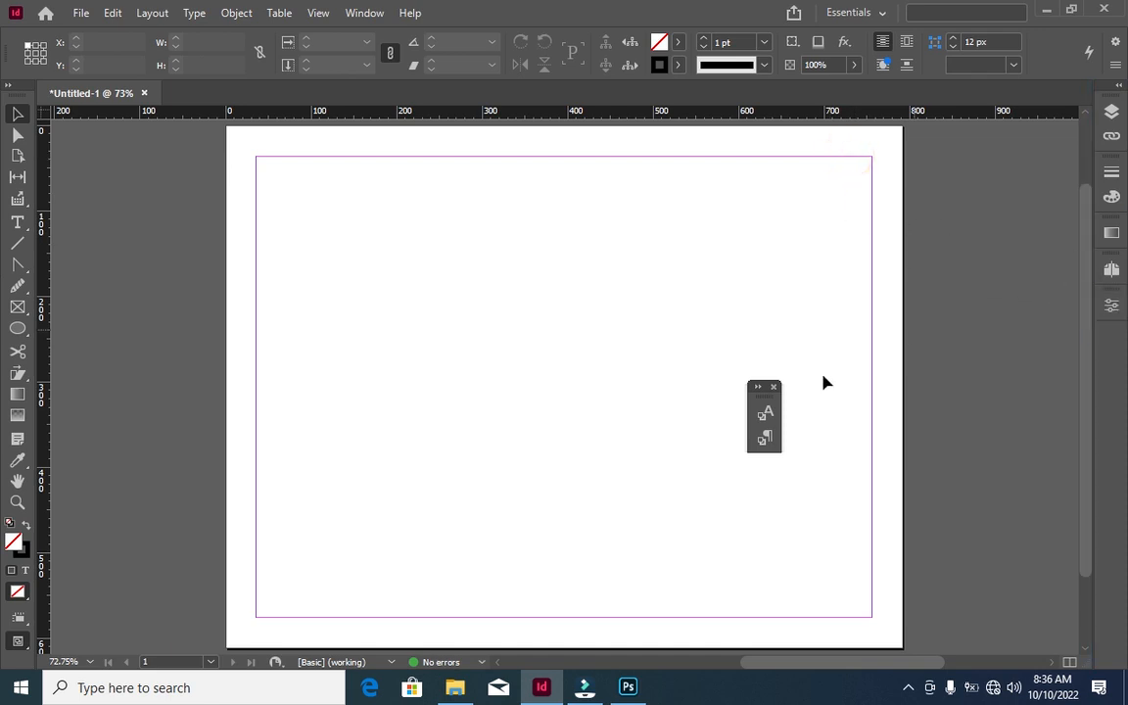
left_click_drag(764, 387, 1117, 349)
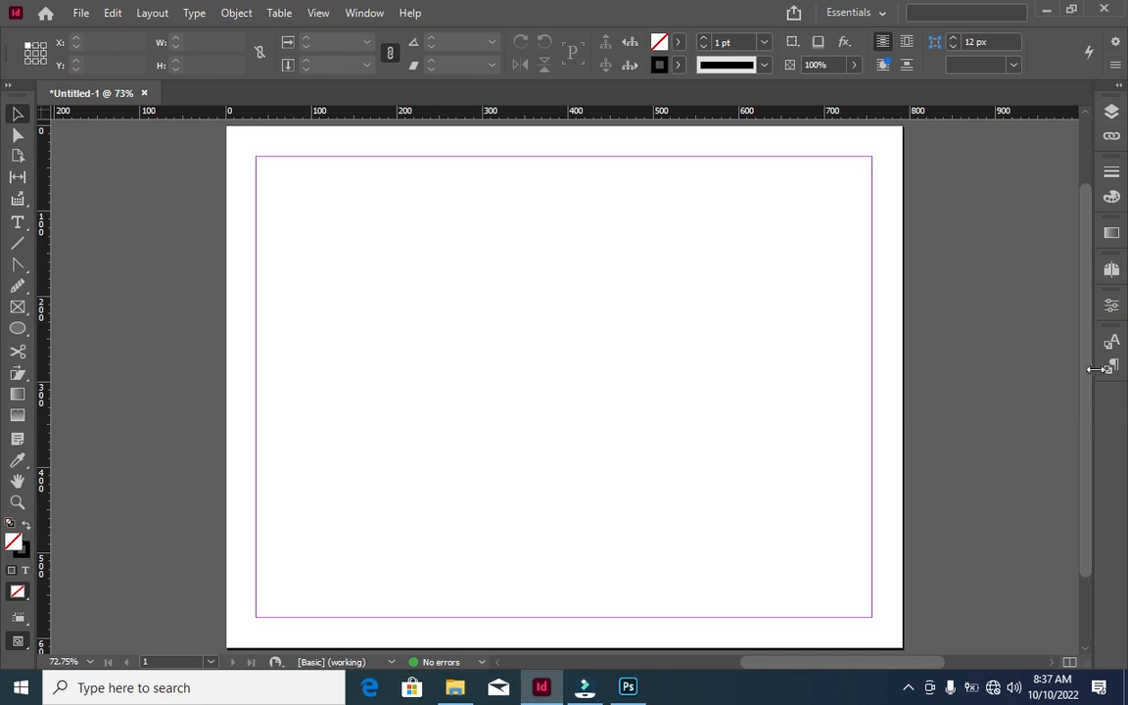
Save the current panel arrangement as a new workspace named inds, capturing panel locations and menu customization
left_click(363, 14)
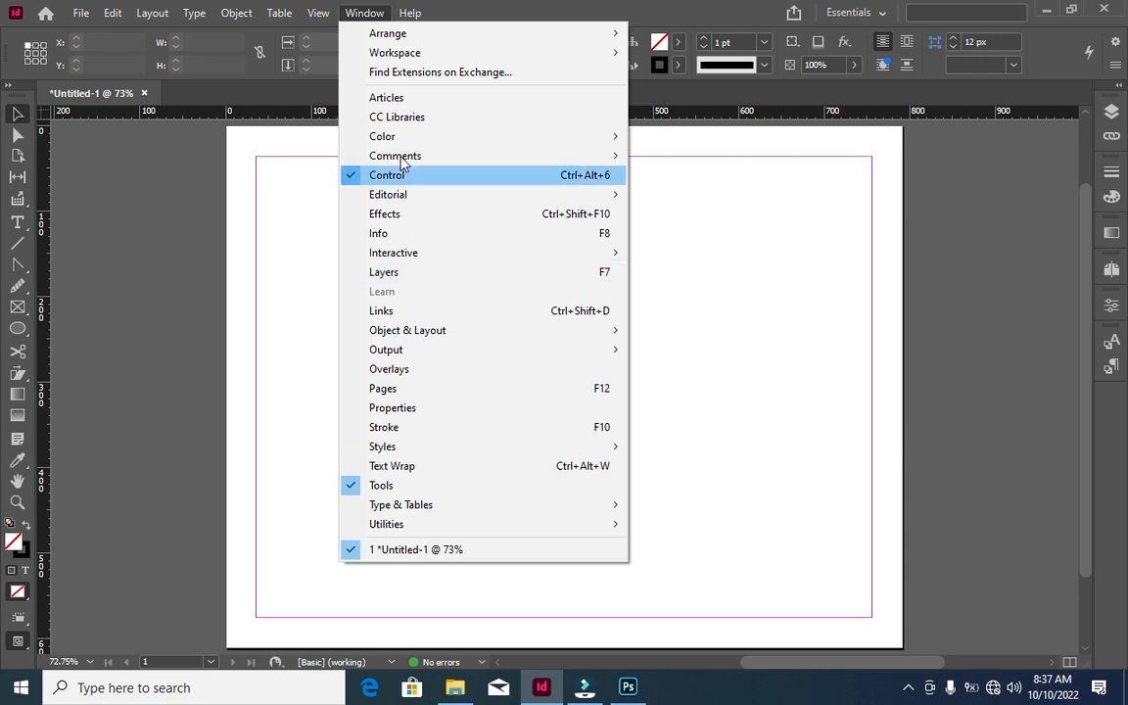
left_click(374, 12)
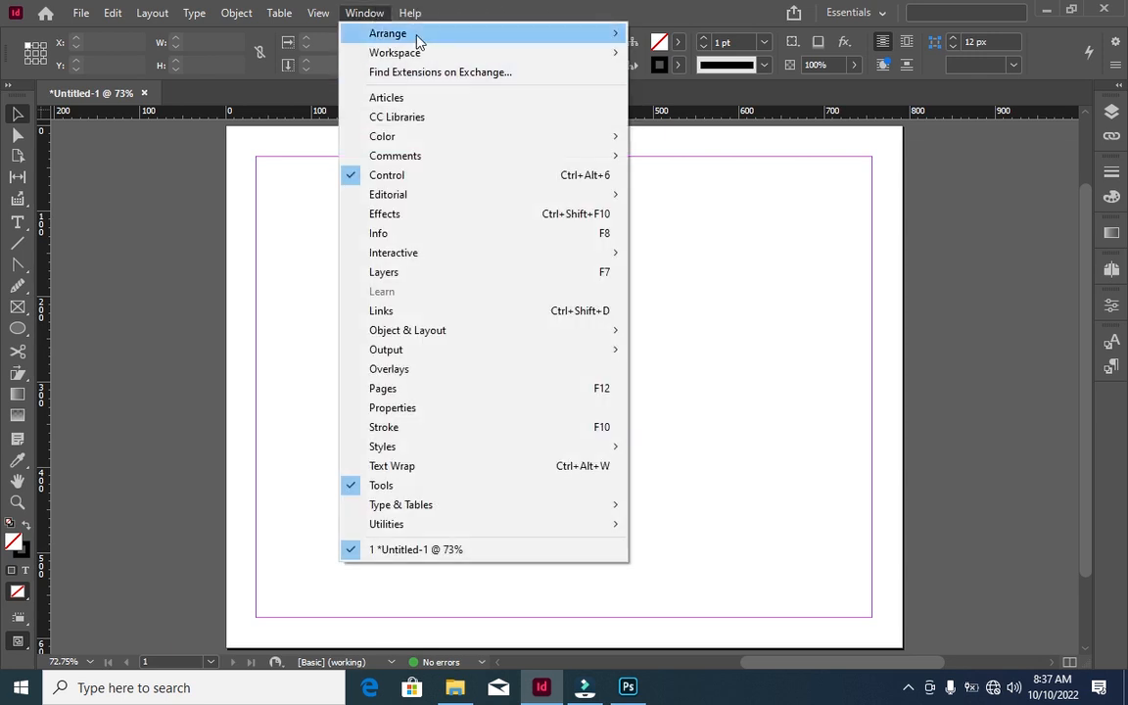
mouse_move(605, 51)
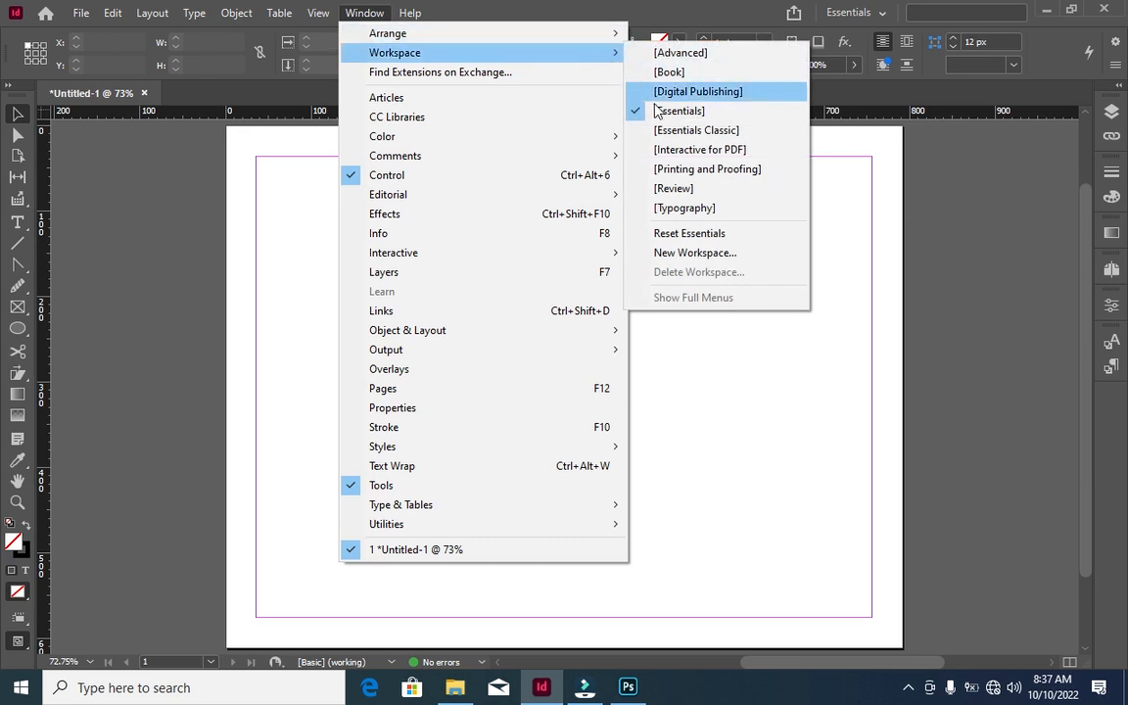
left_click(689, 253)
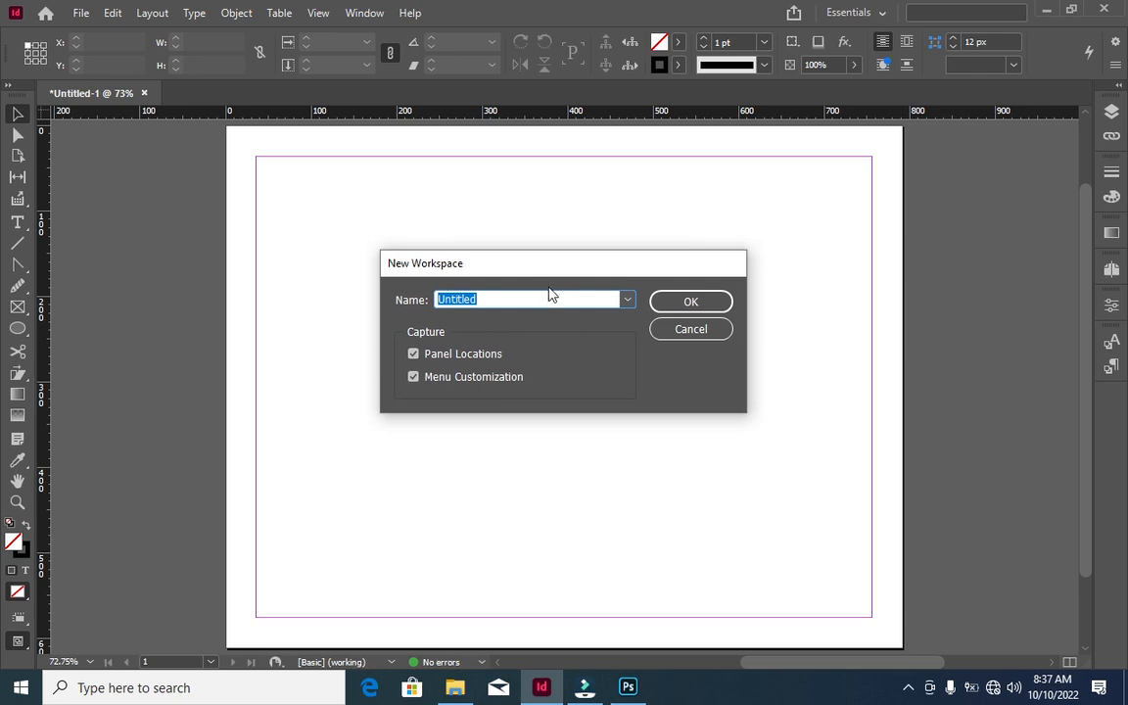
left_click(519, 295)
key("BackSpace")
left_click(673, 302)
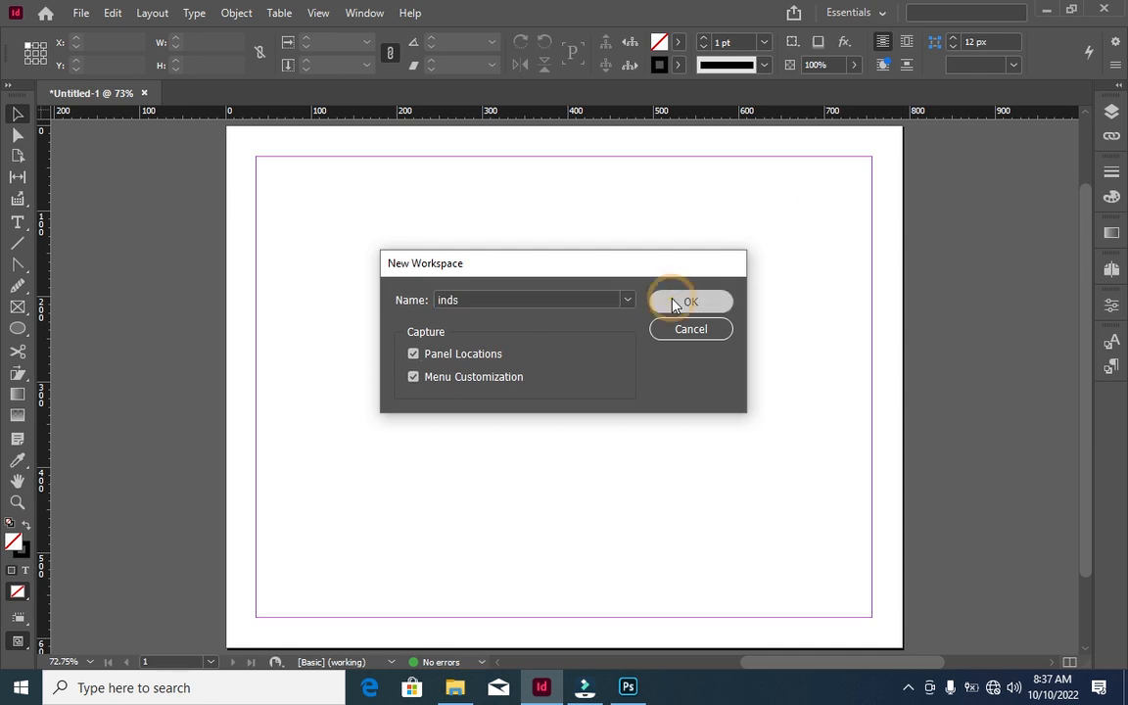
left_click(685, 296)
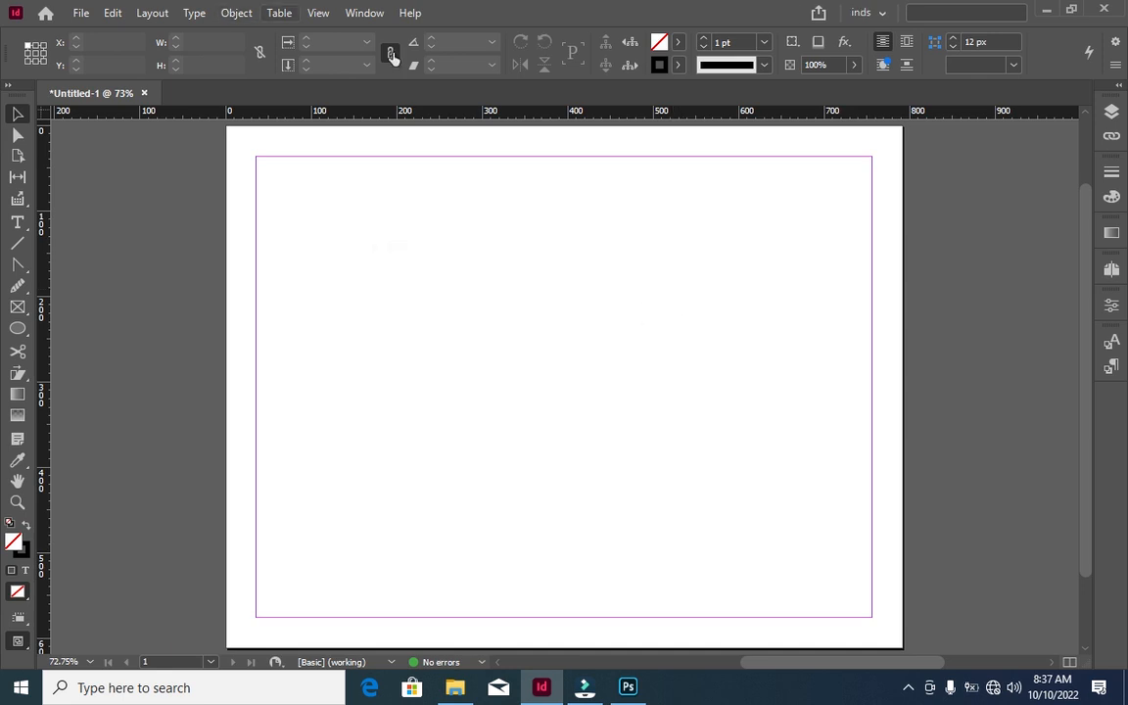
Check the list of available workspaces for the saved inds workspace and close it without switching
left_click(363, 14)
left_click(363, 12)
left_click(410, 13)
left_click(883, 14)
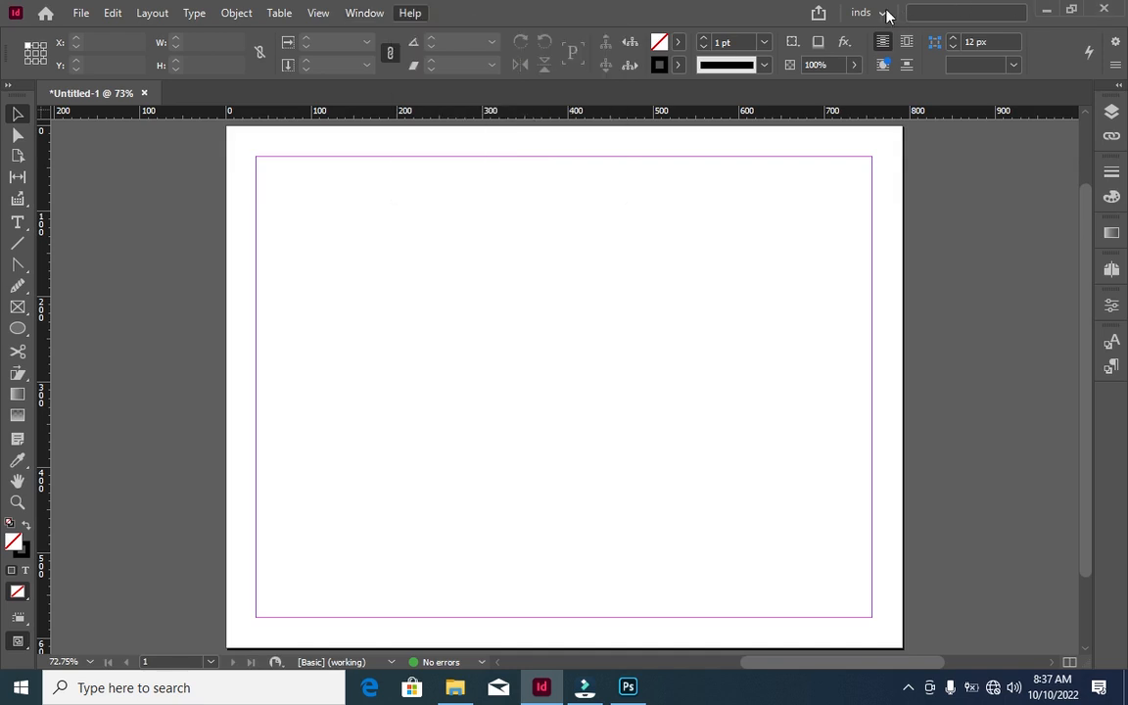
left_click(883, 13)
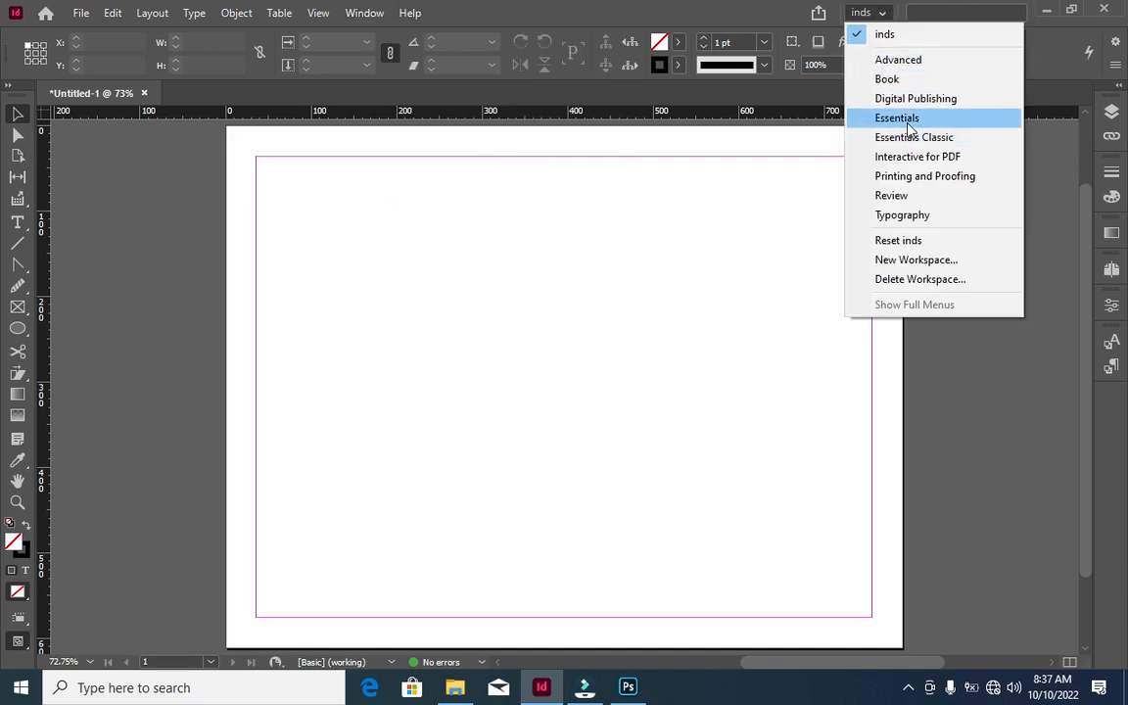
left_click(129, 157)
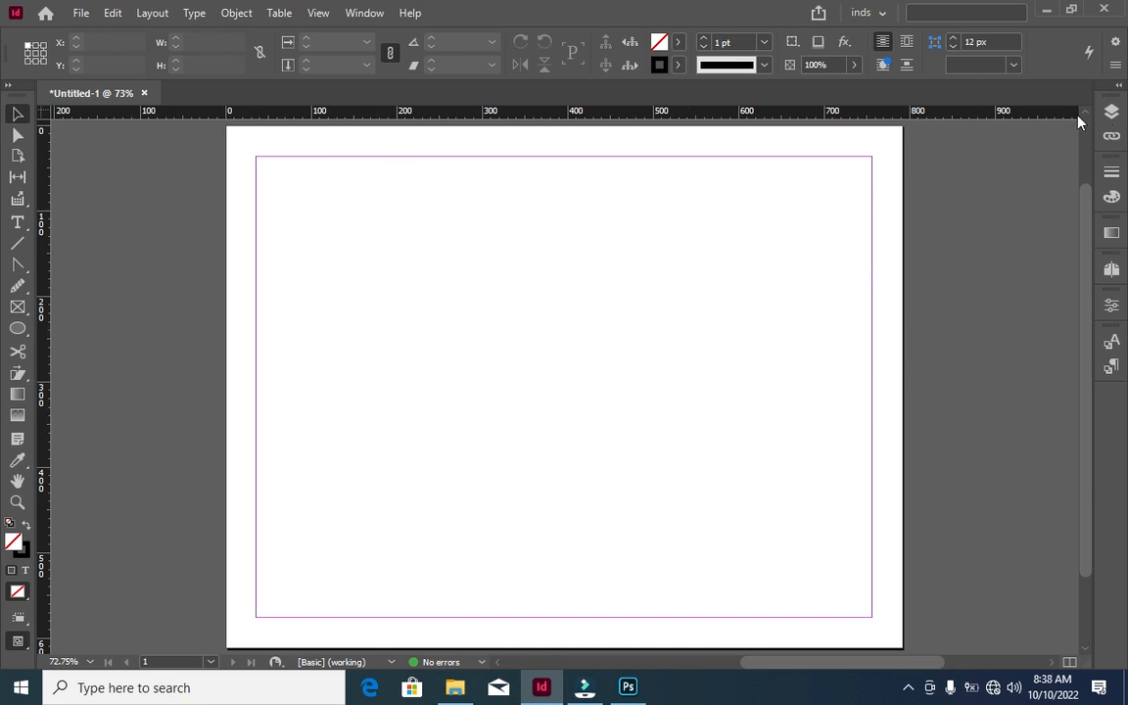
left_click(368, 15)
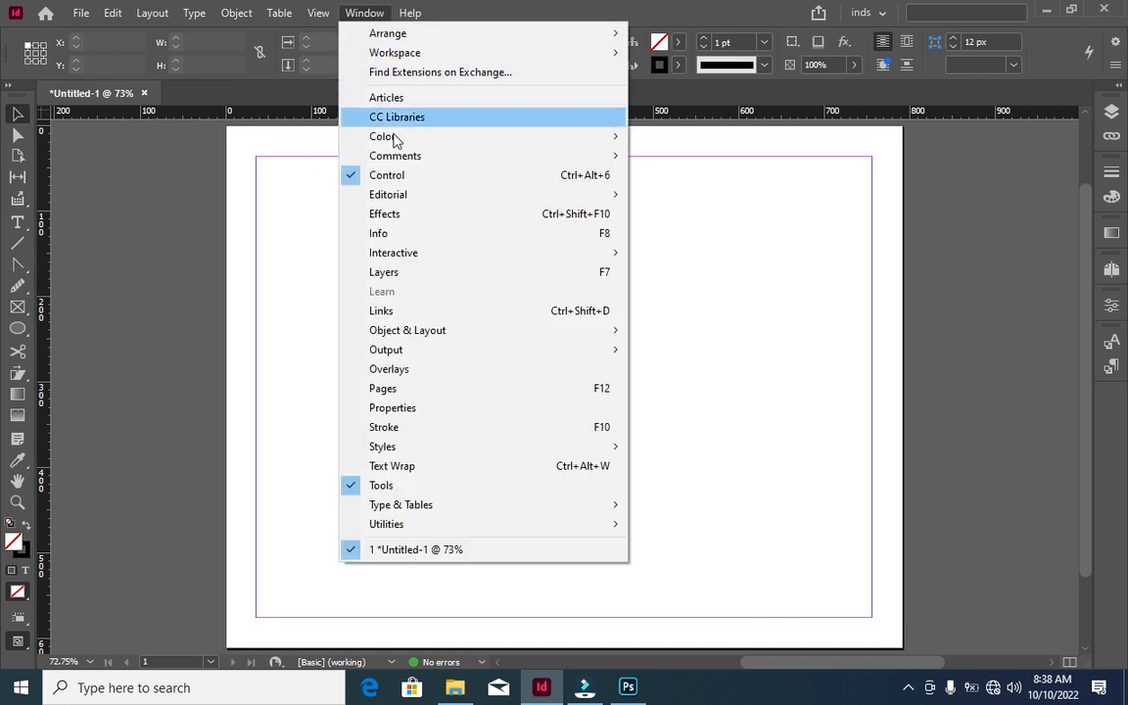
mouse_move(581, 142)
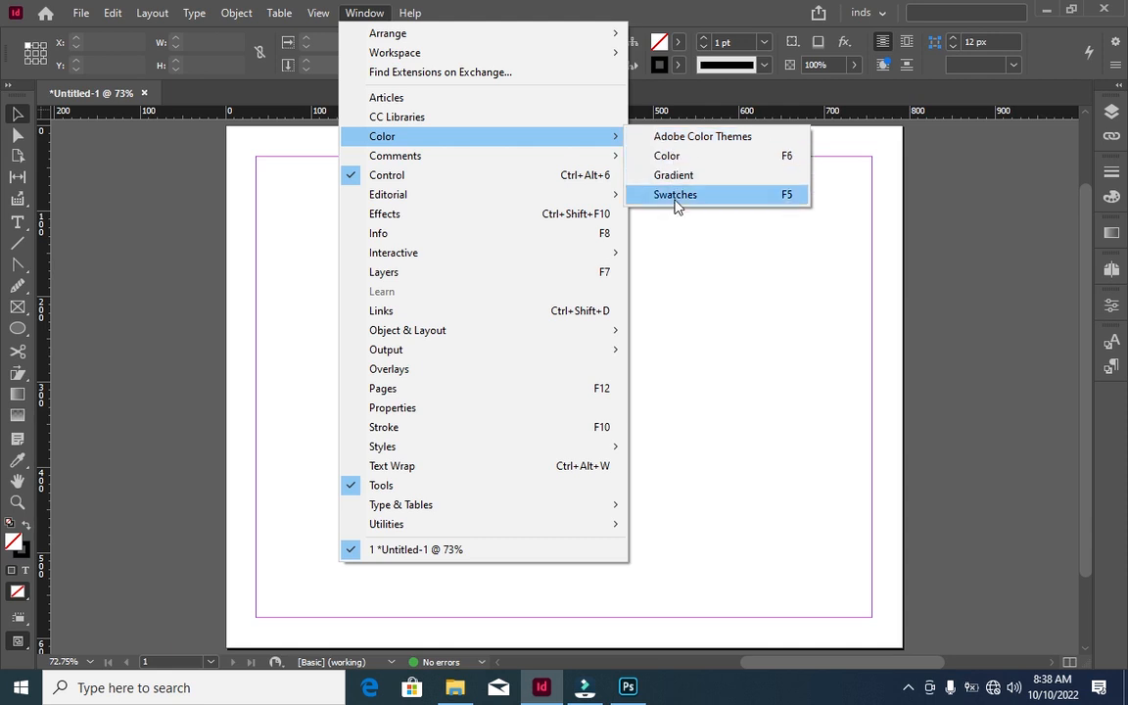
left_click(992, 223)
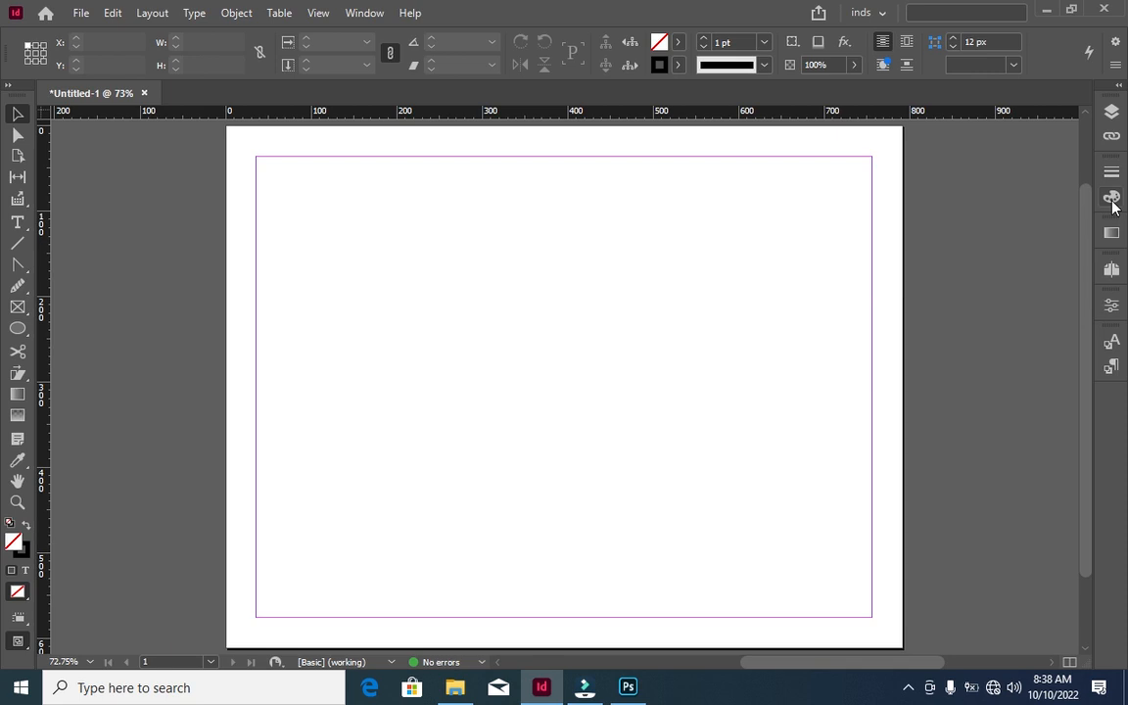
Expand the Color panel and draw a rectangle about 242 by 174 px in the page's upper-left area
left_click(1112, 199)
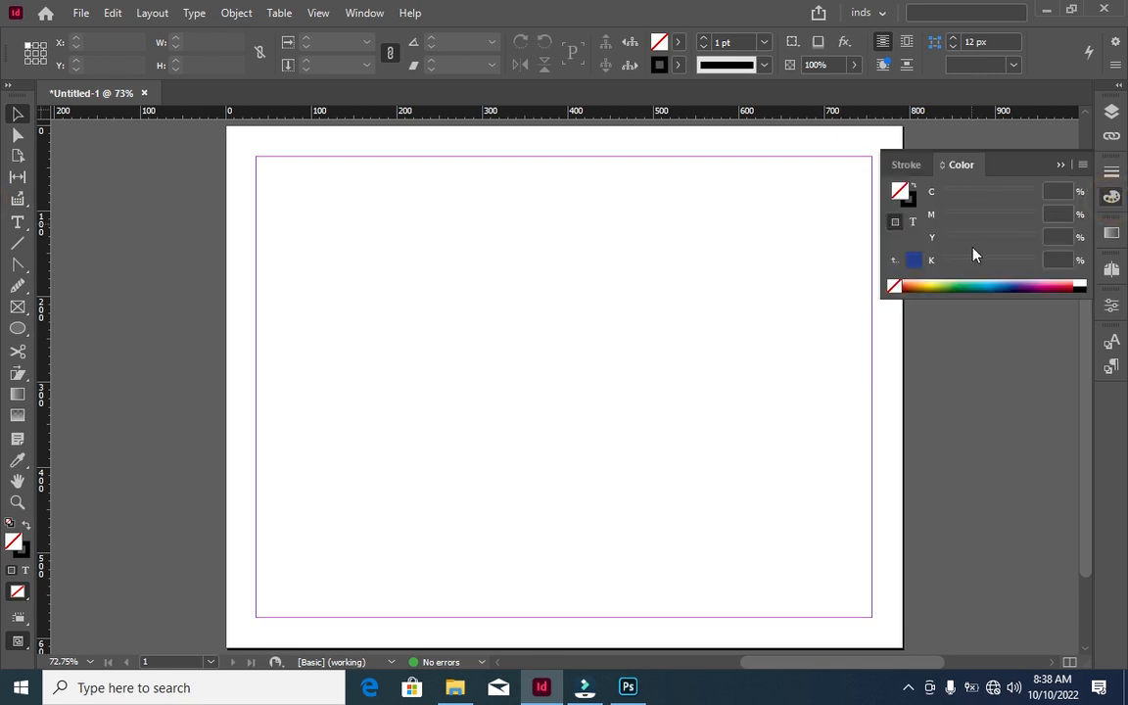
left_click(32, 336)
left_click(83, 351)
left_click(318, 210)
left_click_drag(527, 359, 529, 360)
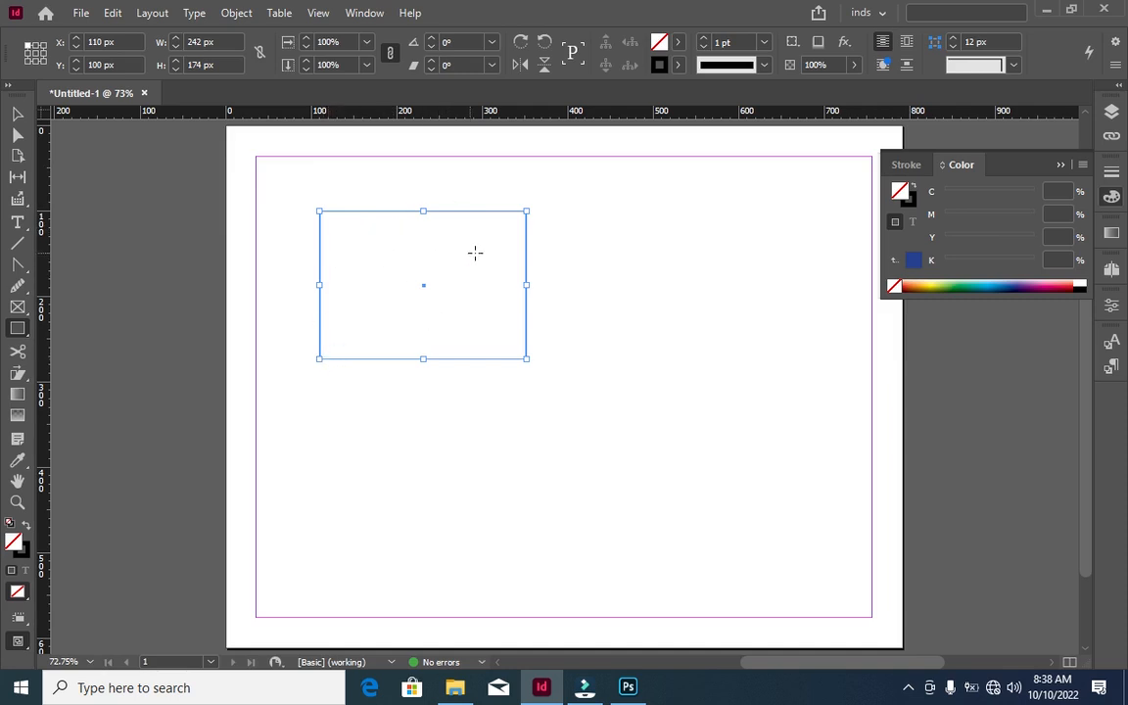
Raise the rectangle's stroke weight to 9 pt and swap its fill and stroke so the fill is black
left_click(703, 38)
left_click(704, 38)
left_click(704, 38)
left_click(704, 38)
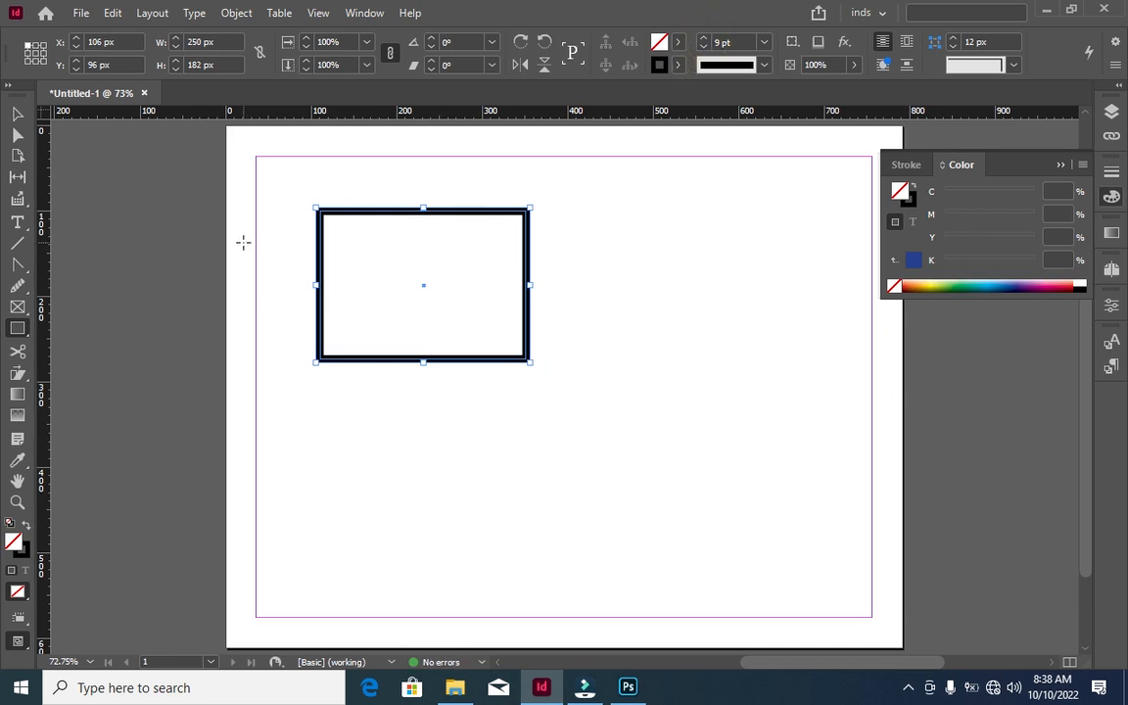
key("shift+x")
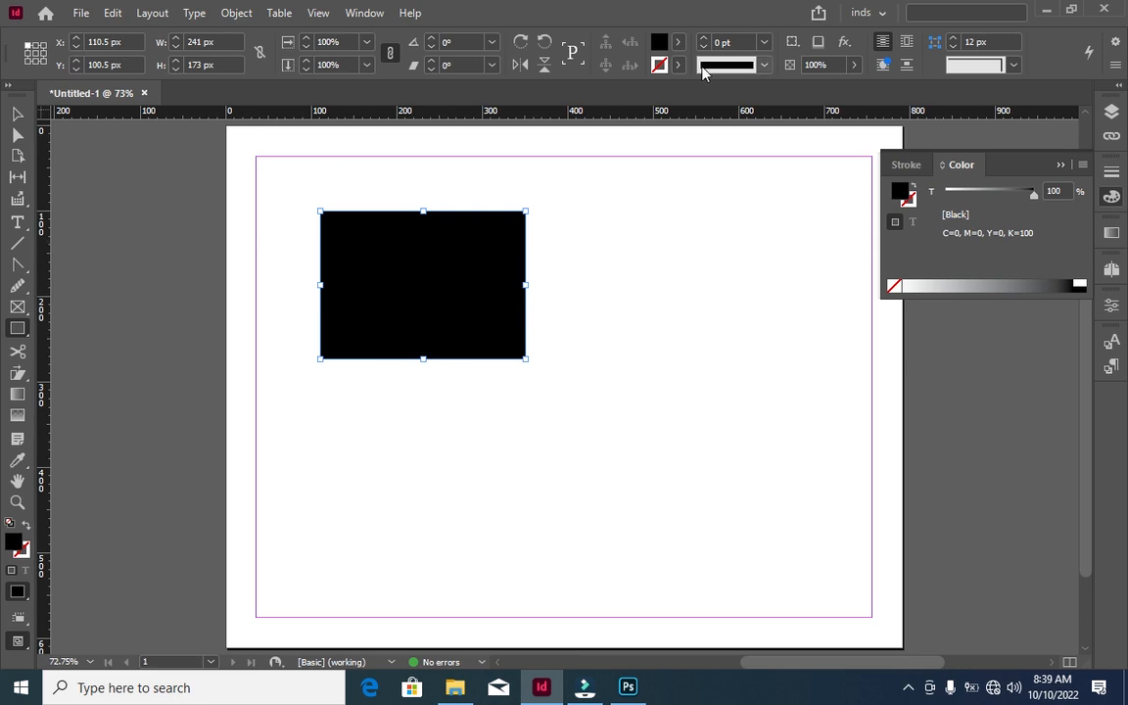
Collapse and reopen the Color panel, switch to Stroke, and collapse the group back to icons
left_click(1060, 165)
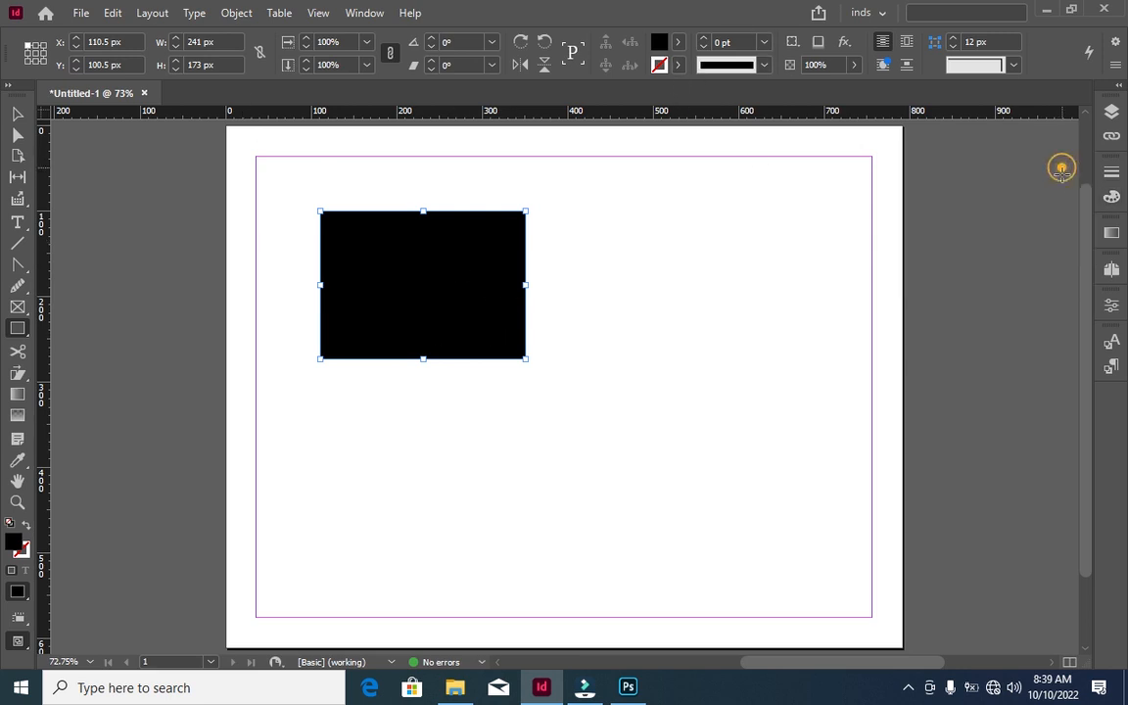
left_click(1110, 196)
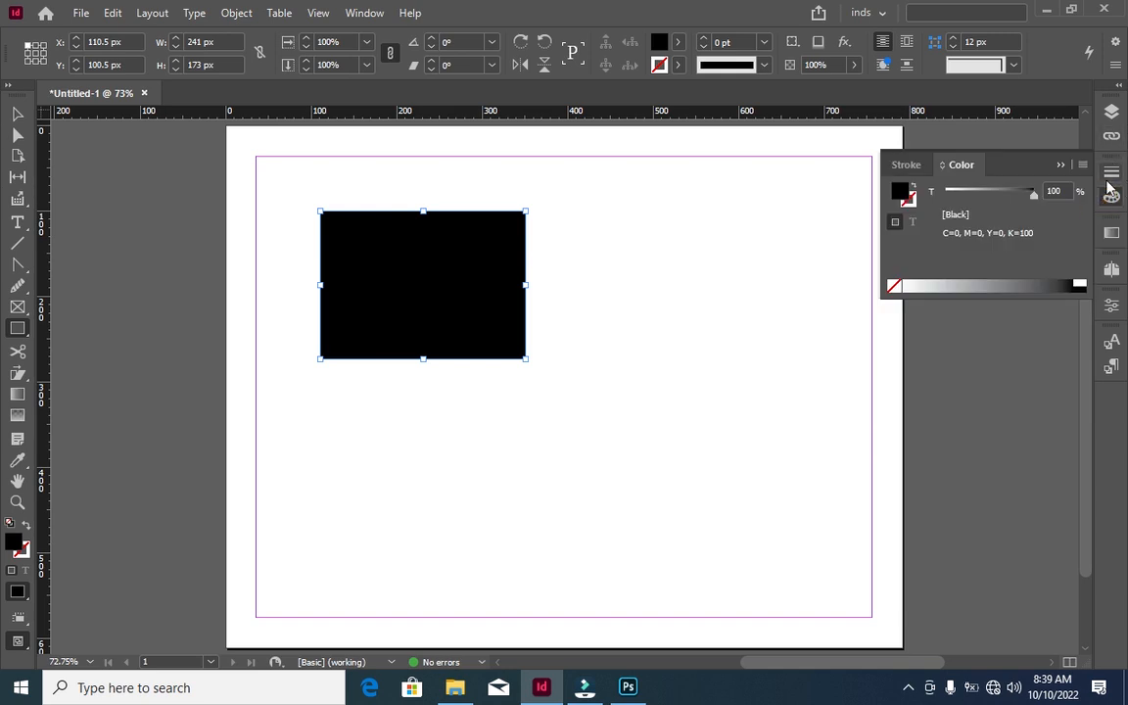
left_click(1109, 180)
left_click(1109, 180)
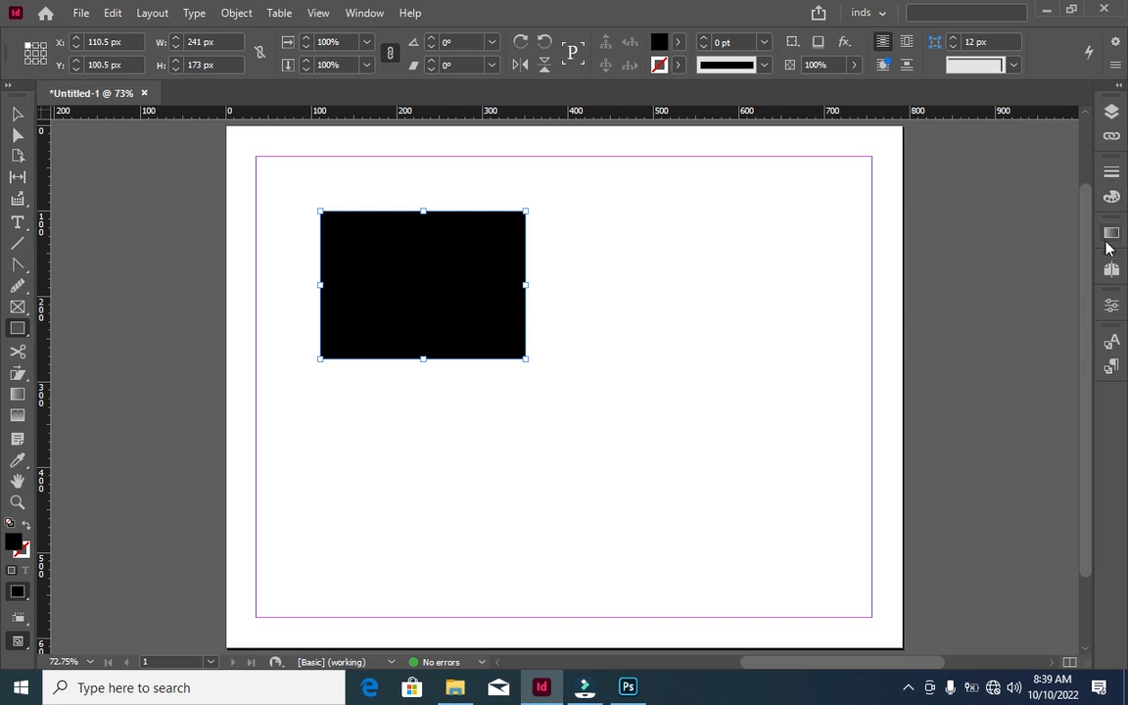
Add the Swatches panel to the dock, collapse it to its icon, and expand it again
left_click(363, 15)
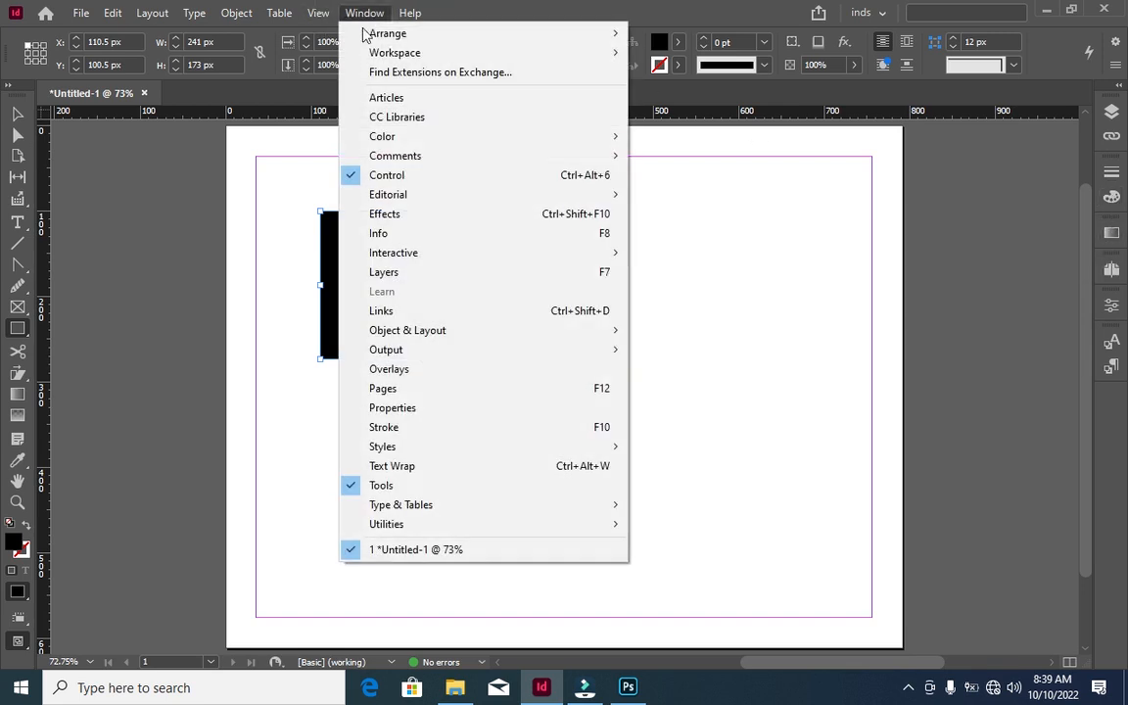
mouse_move(572, 139)
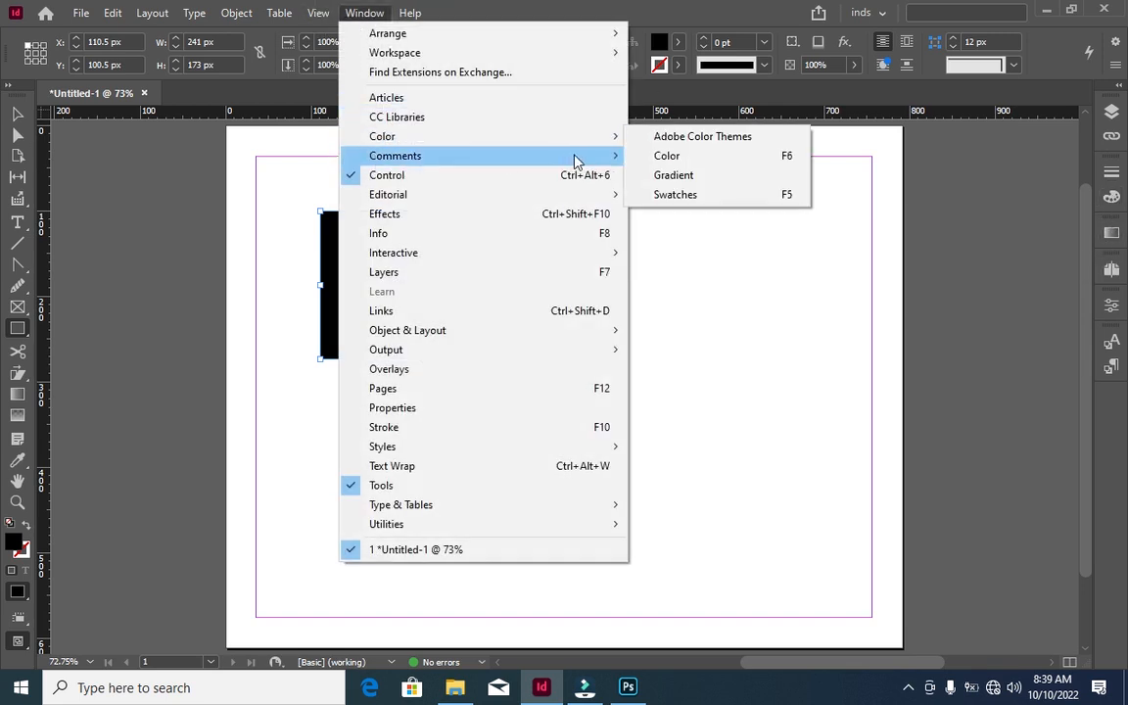
left_click(661, 194)
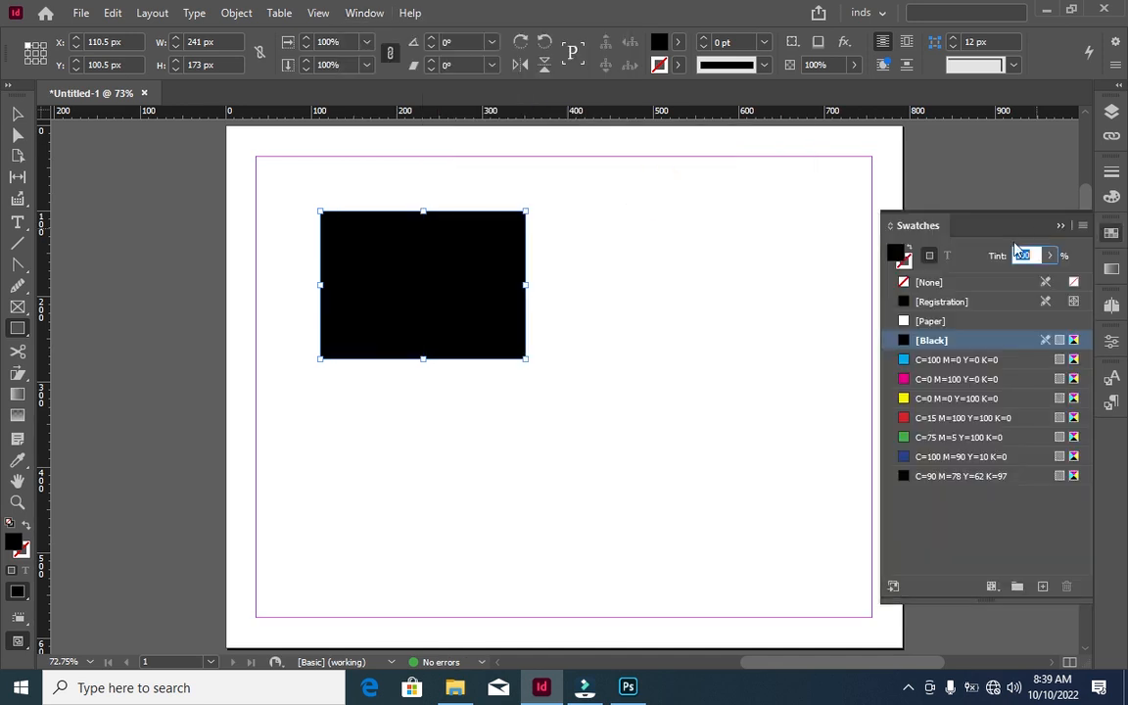
left_click(1060, 225)
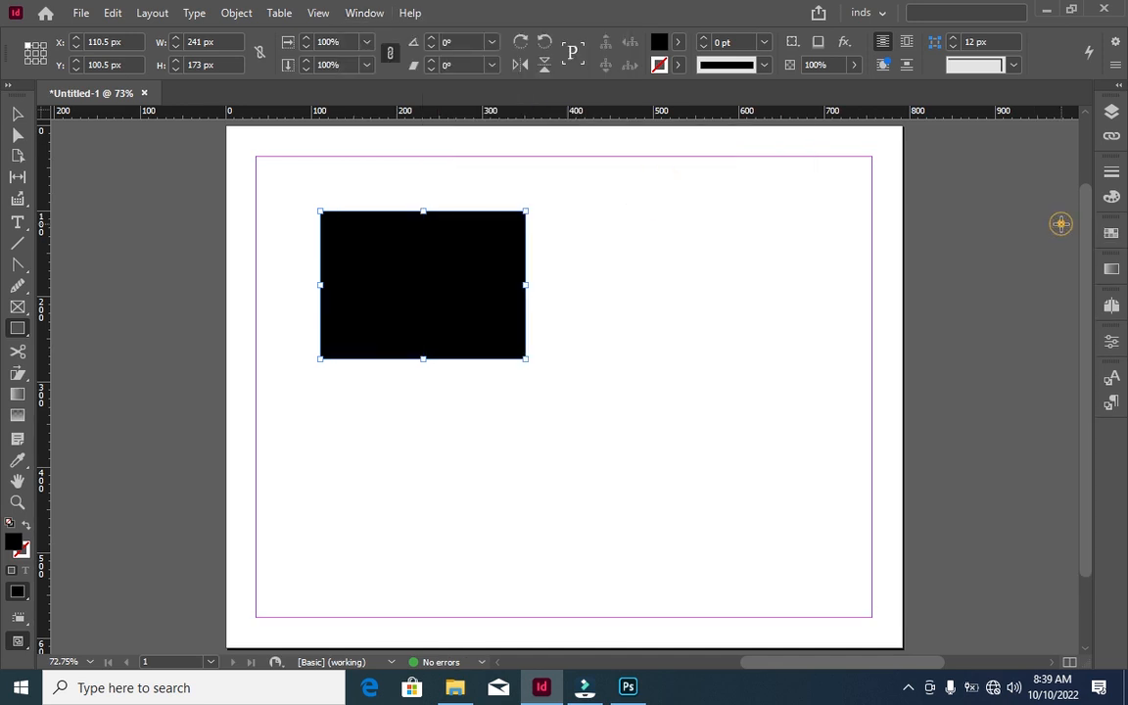
left_click(1109, 240)
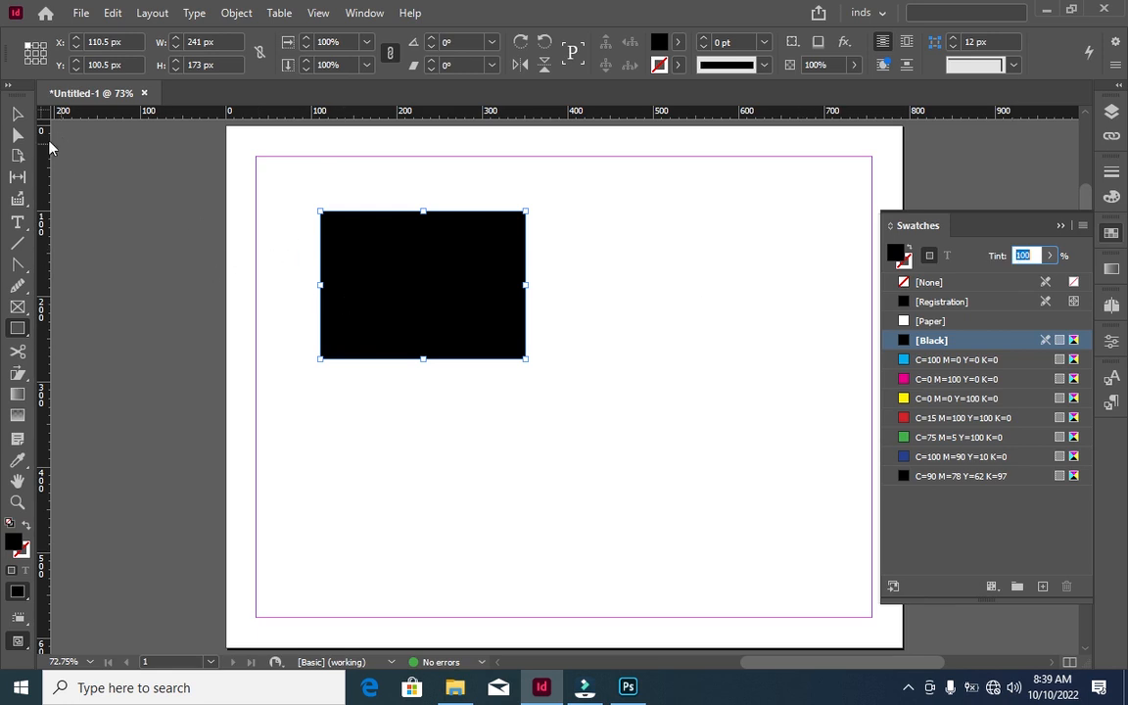
Undock the Tools panel, float it beside the page, and change it to a two-column layout
left_click_drag(12, 94, 12, 104)
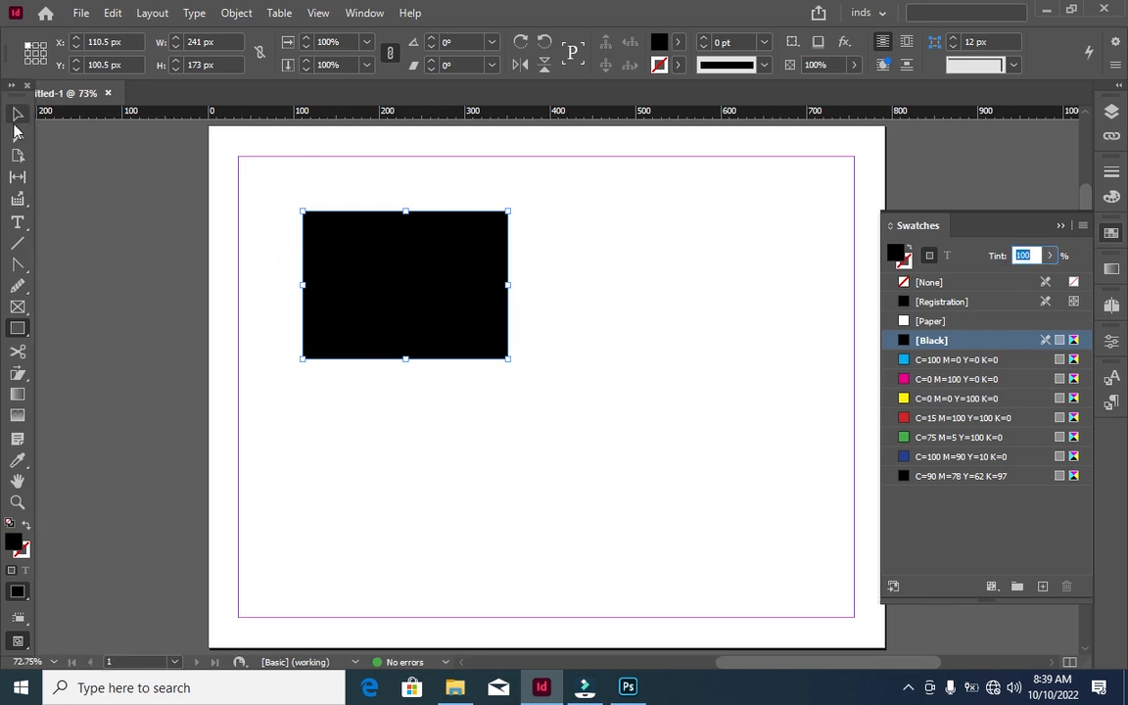
left_click(13, 113)
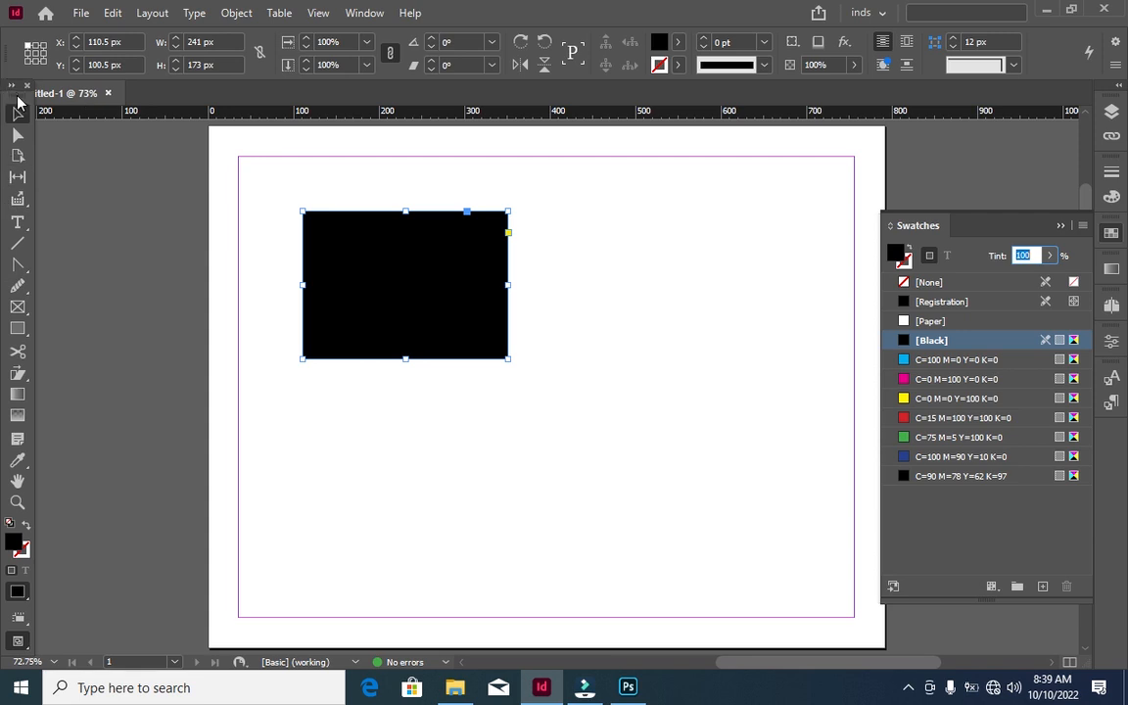
left_click_drag(17, 101, 82, 103)
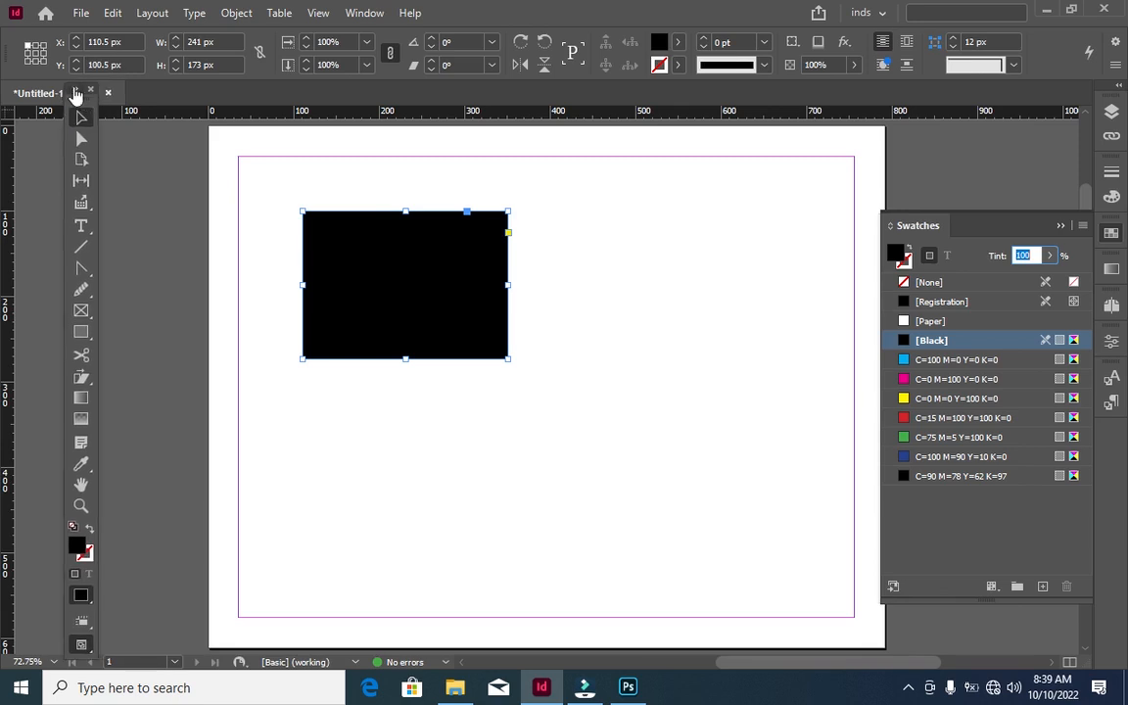
left_click(74, 91)
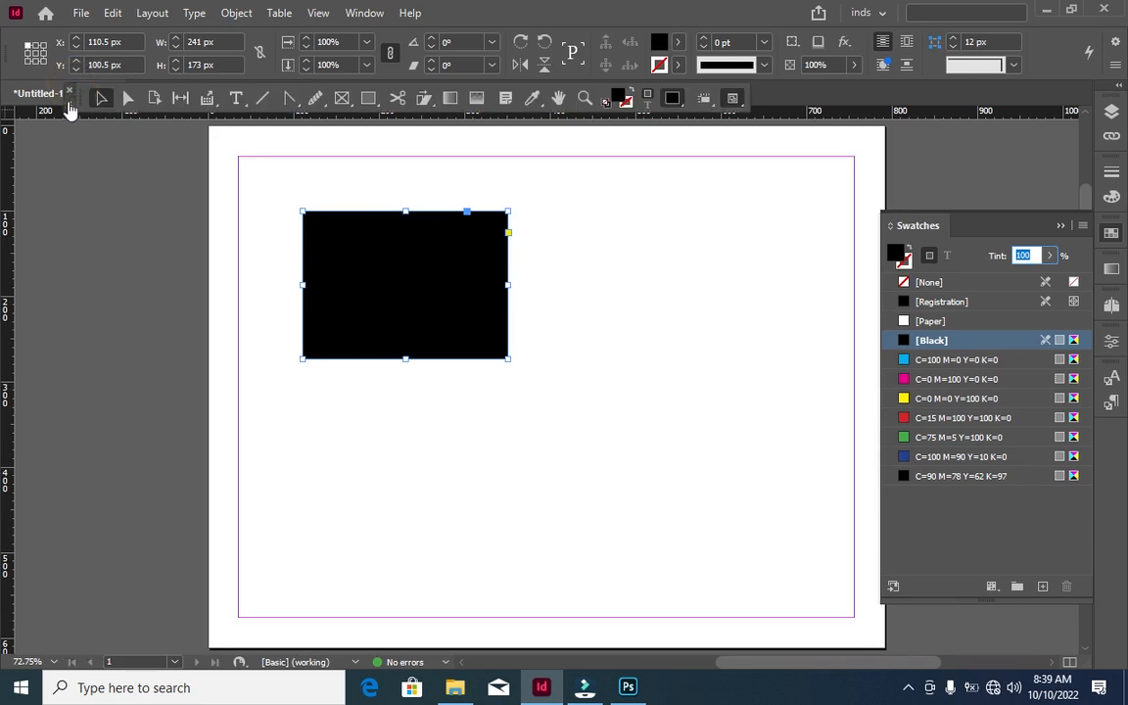
left_click(68, 108)
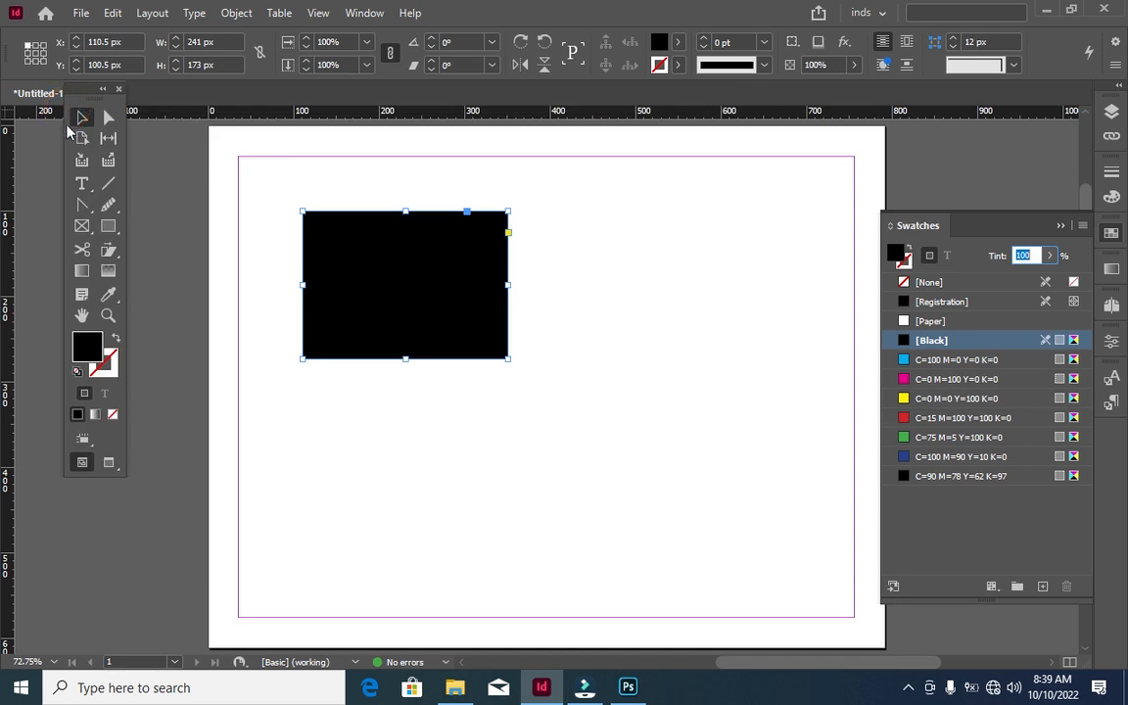
Move the floating Tools panel clear of the document tab, and collapse and reopen the Swatches panel
left_click_drag(99, 94, 69, 134)
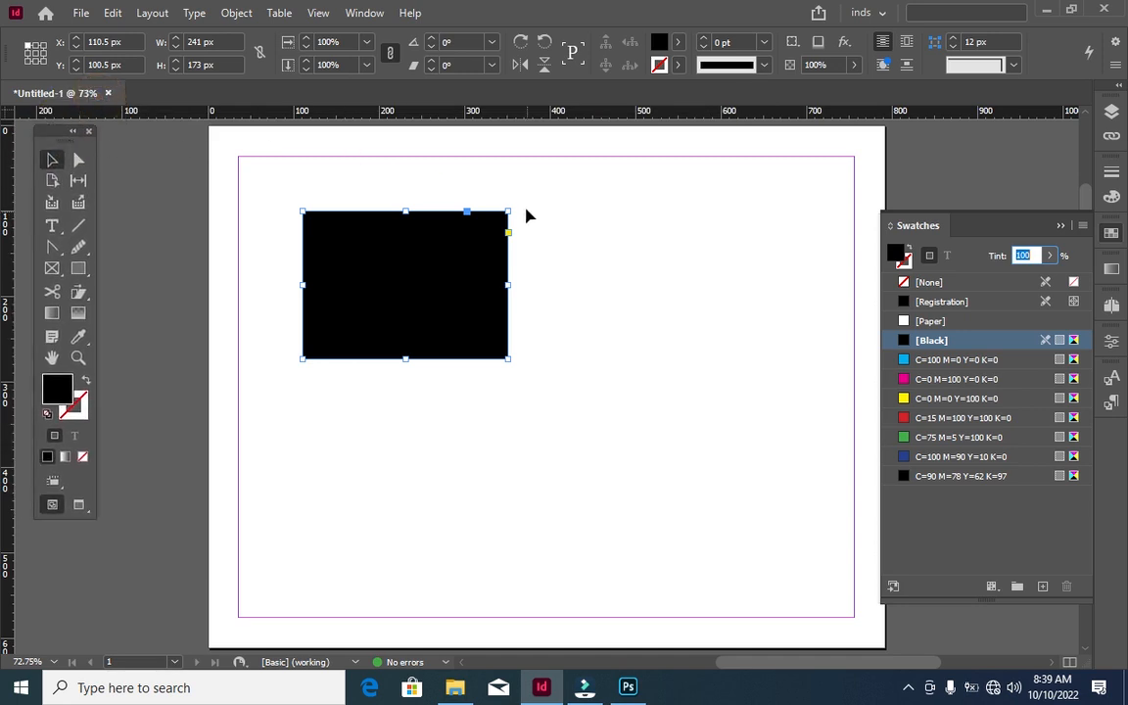
left_click(1060, 228)
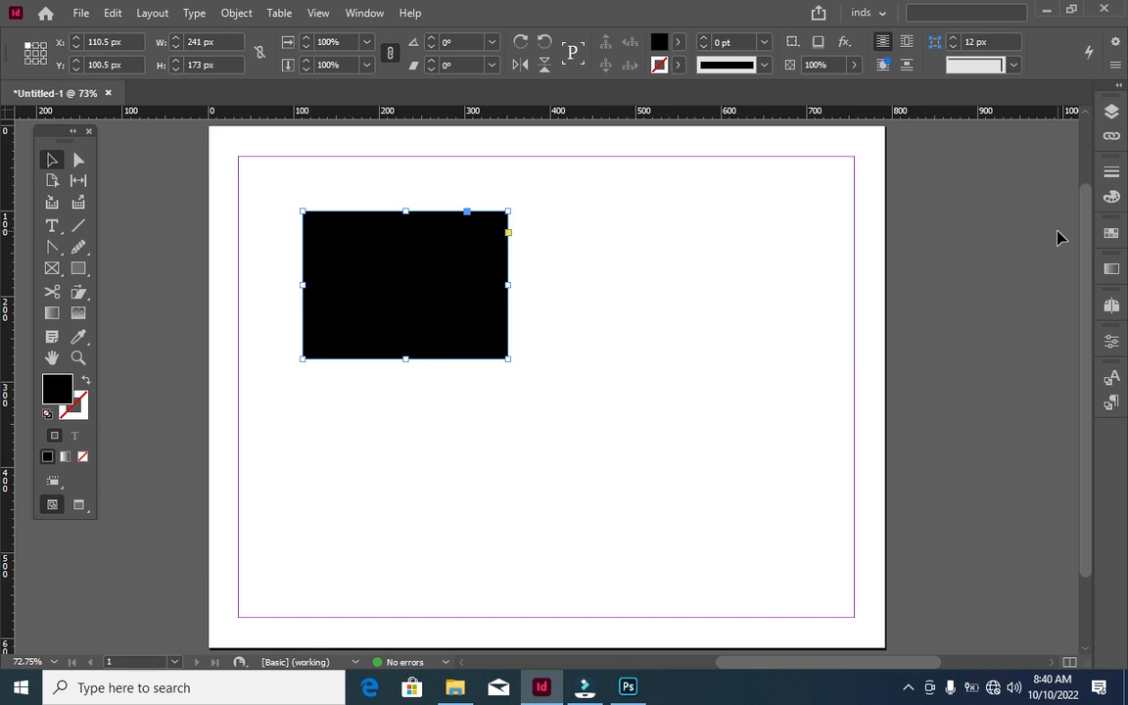
left_click(1108, 241)
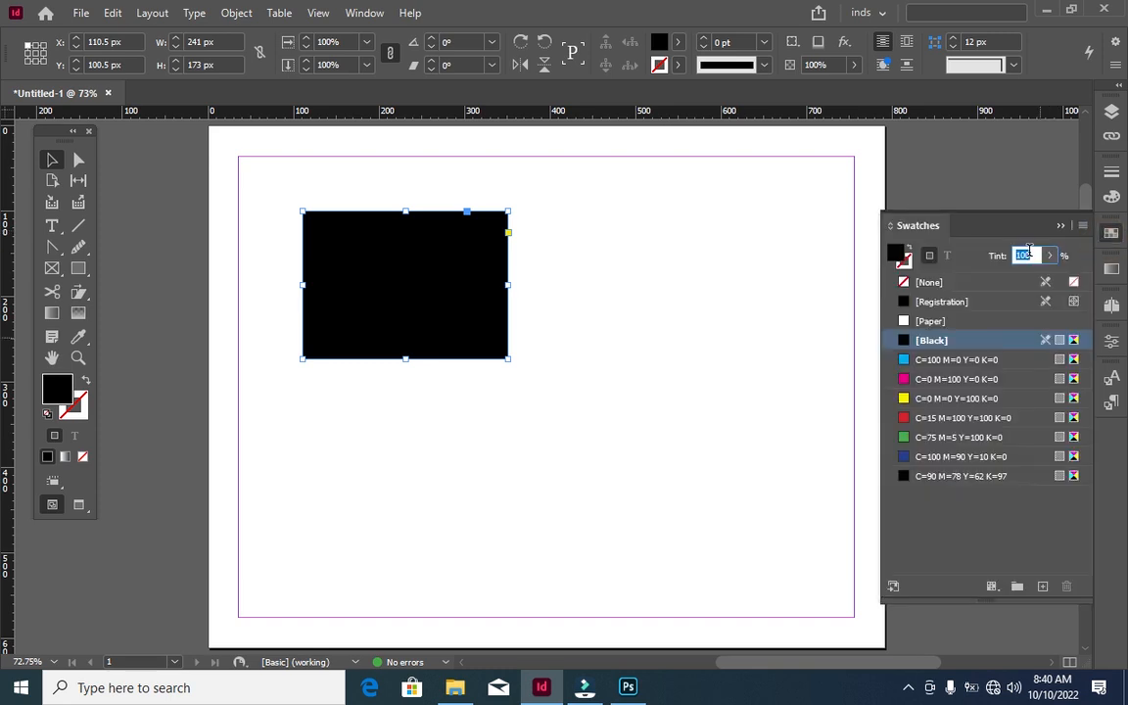
left_click(1083, 227)
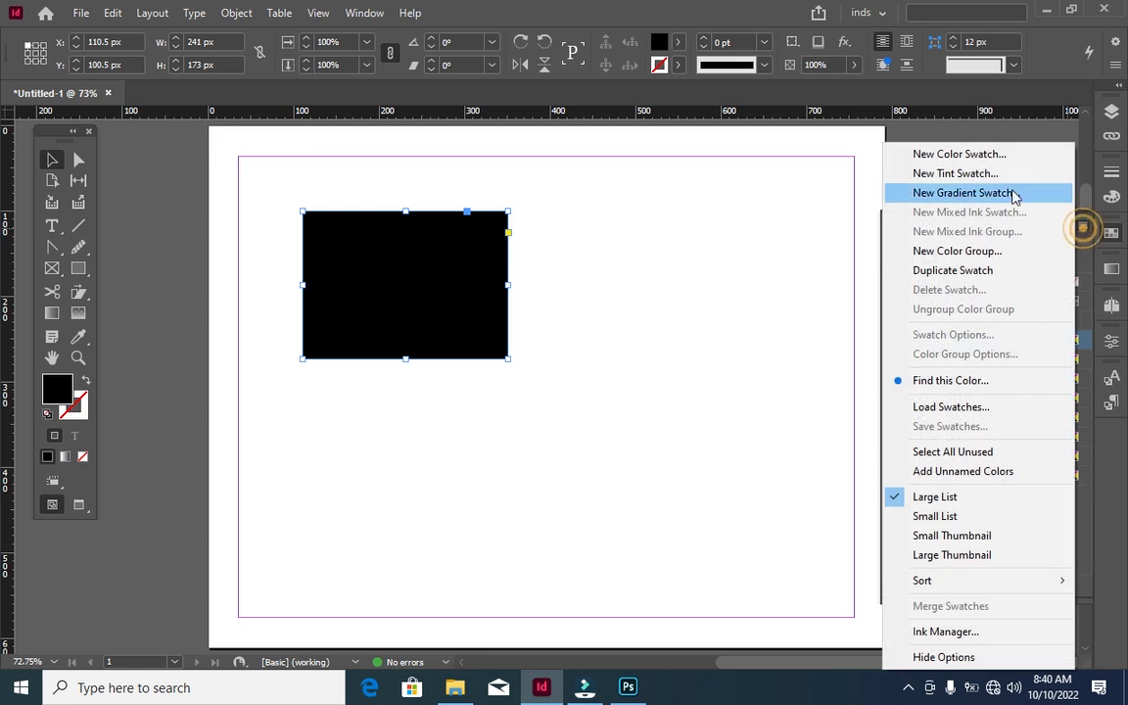
left_click(997, 153)
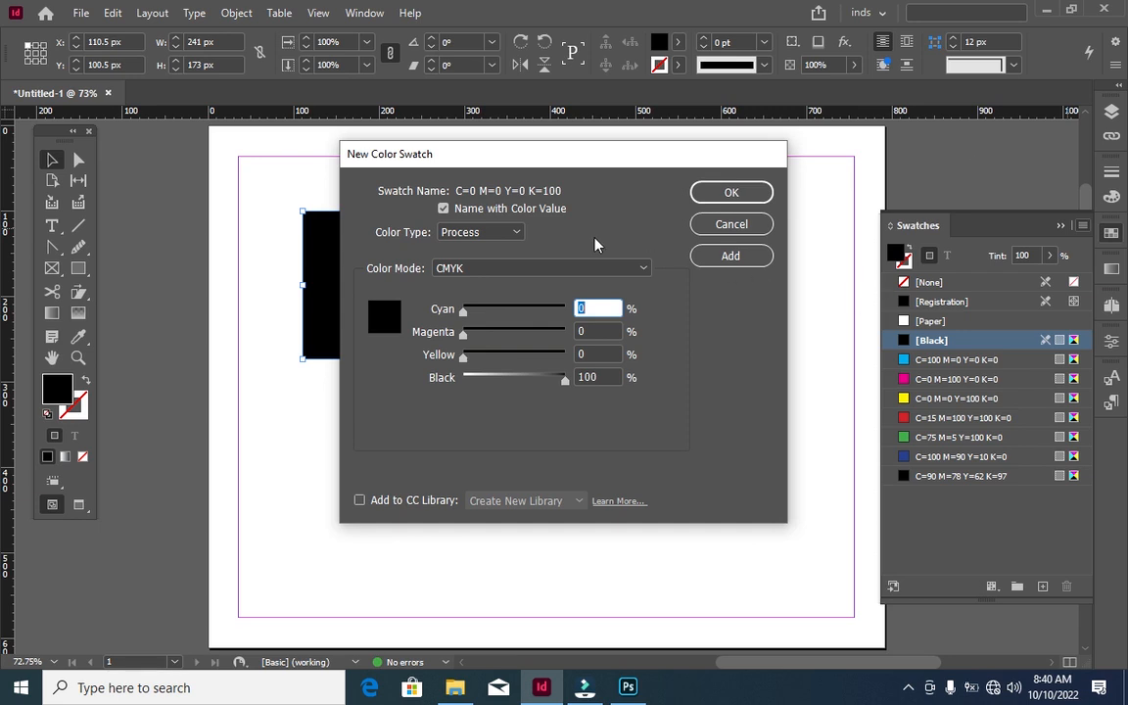
left_click(516, 268)
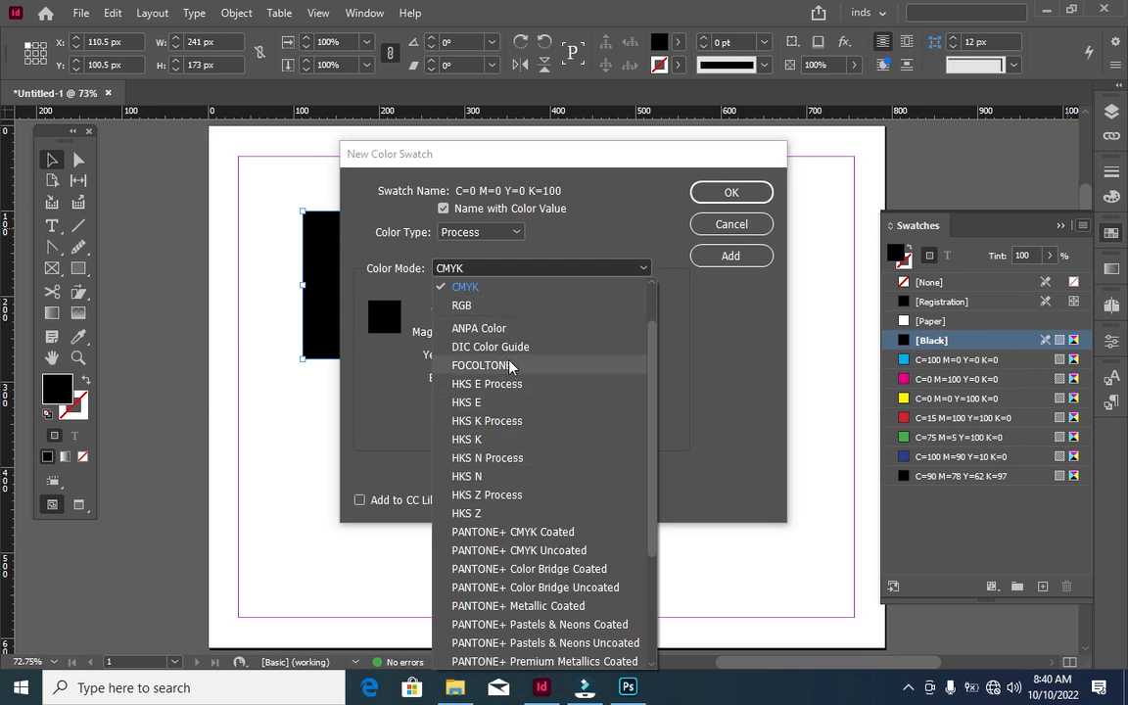
scroll(491, 578, "down", 3)
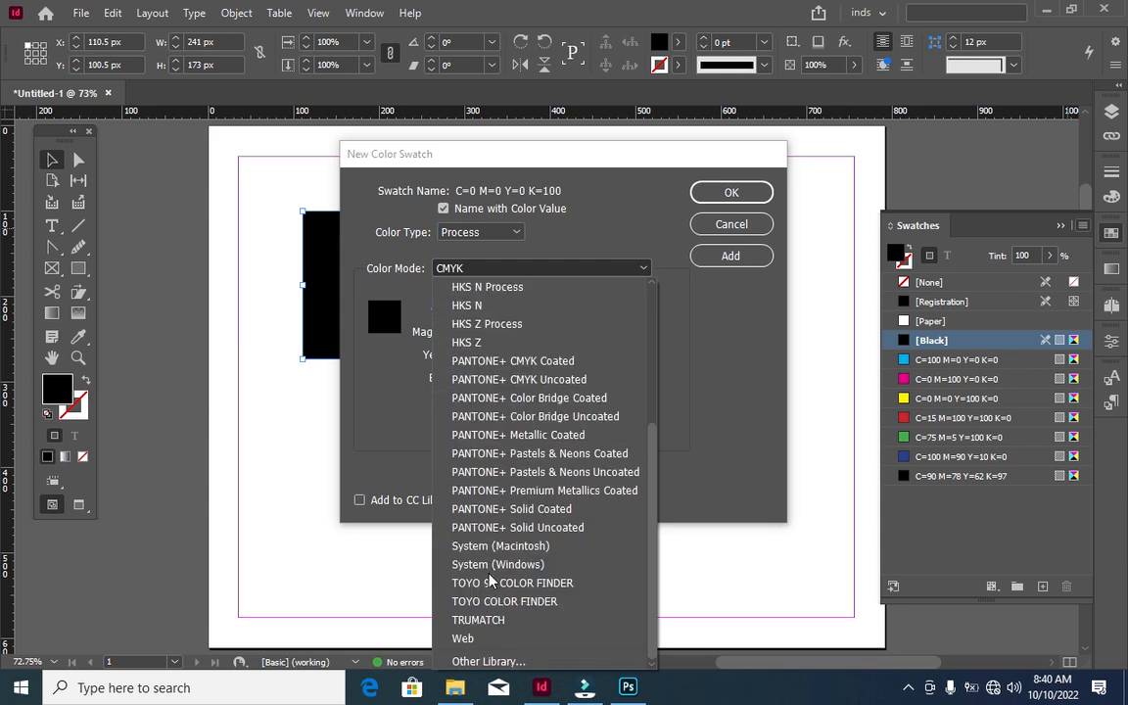
scroll(491, 579, "up", 2)
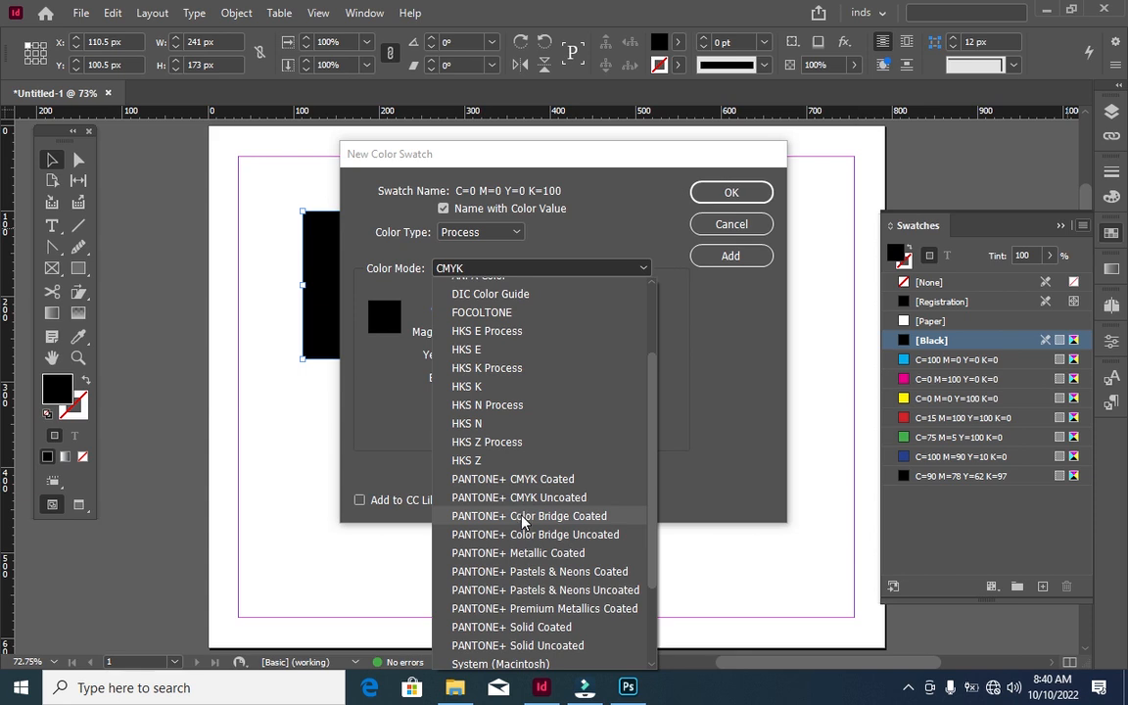
left_click(522, 516)
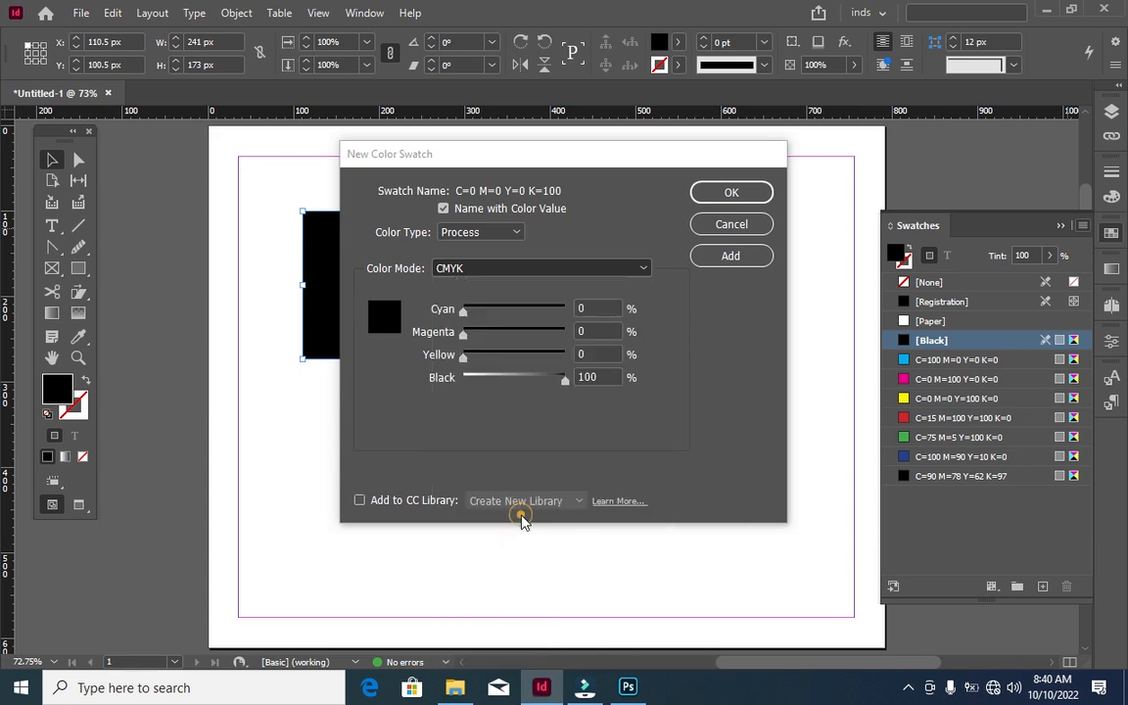
left_click(511, 309)
type("100")
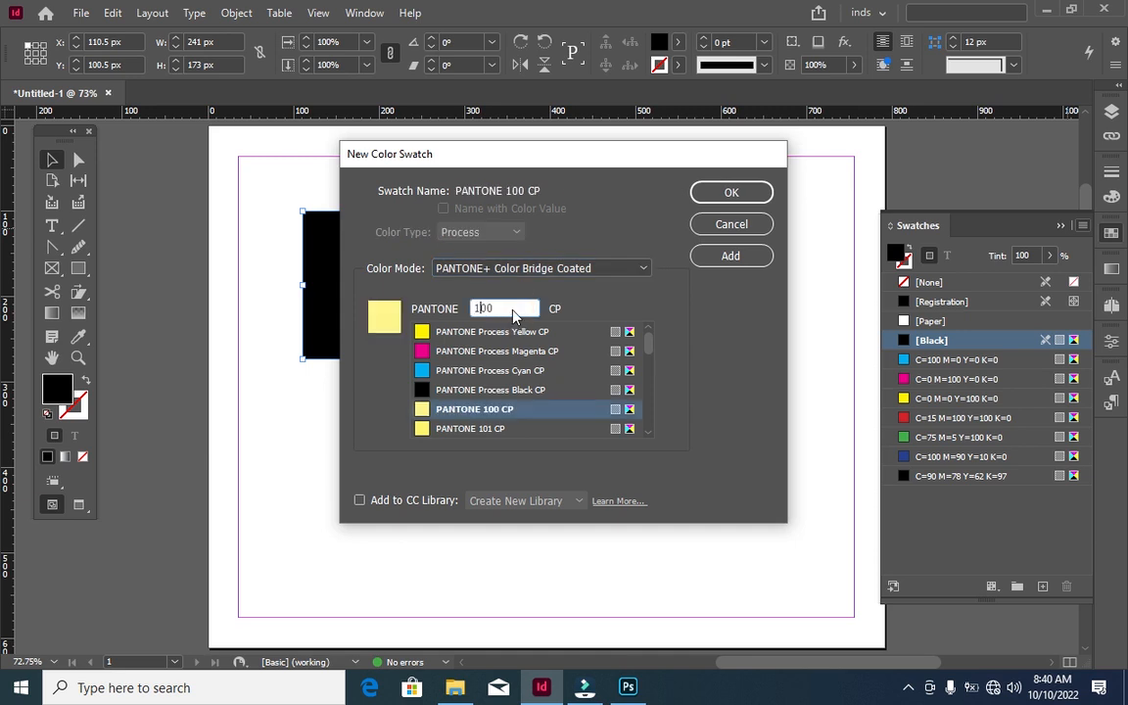
type("87")
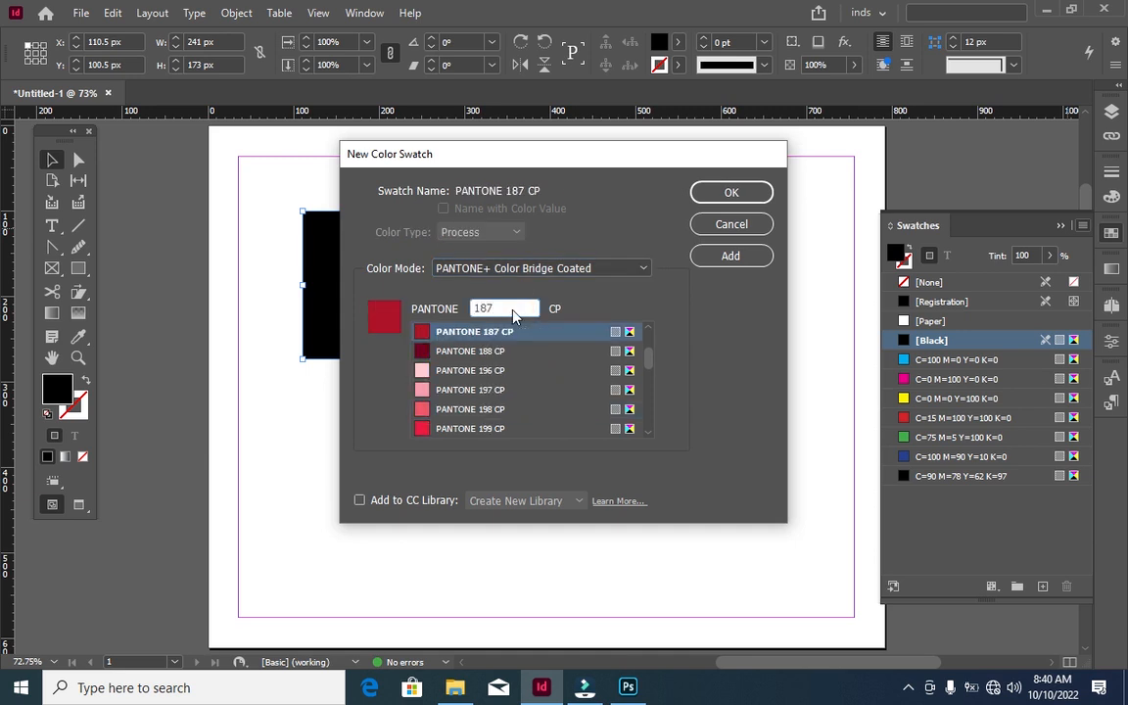
left_click(717, 229)
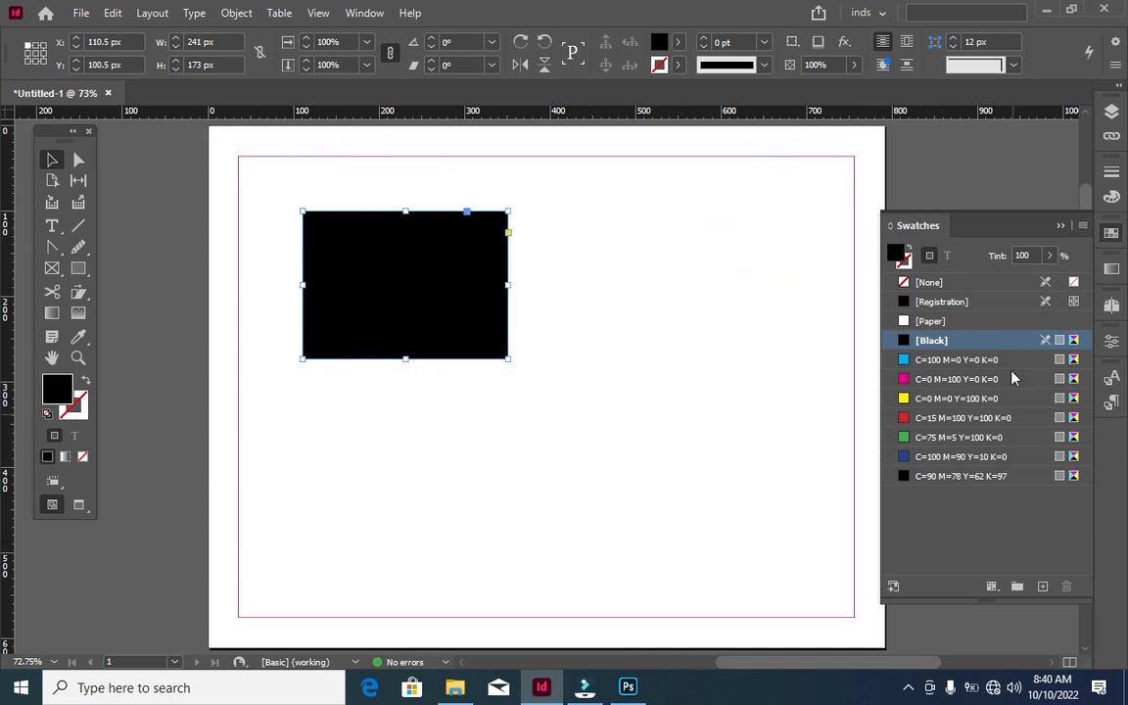
Create a new CMYK process color swatch with cyan 90, magenta 78, yellow 62 and black 97 percent
left_click(1075, 227)
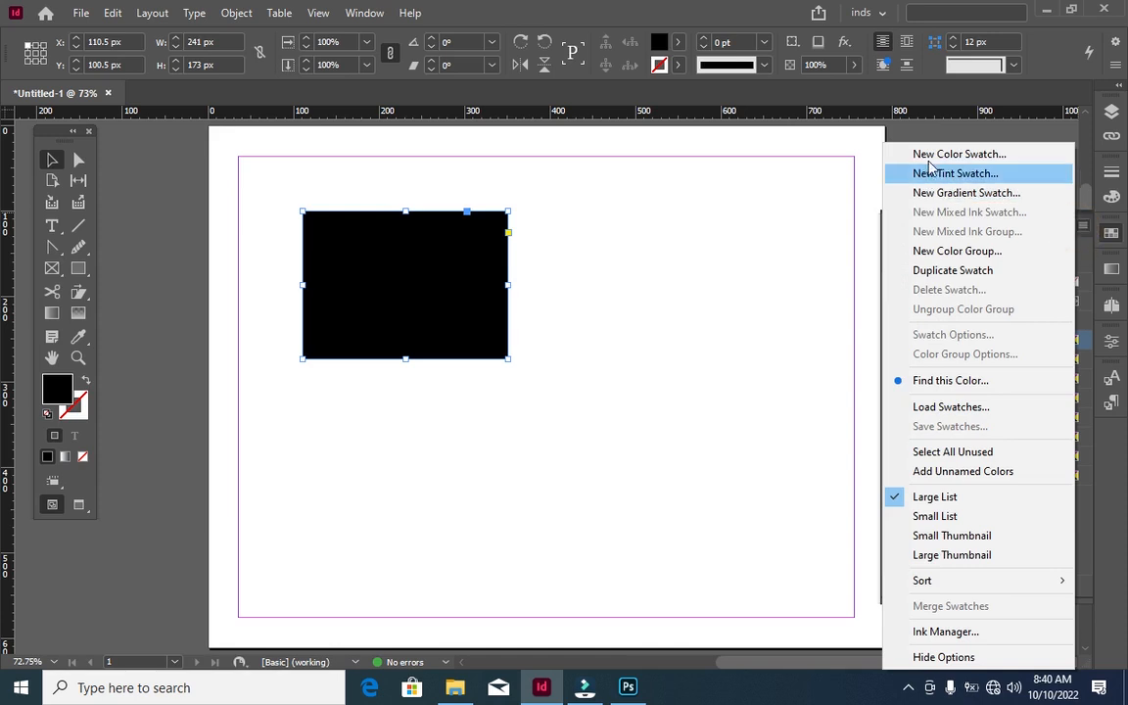
left_click(932, 156)
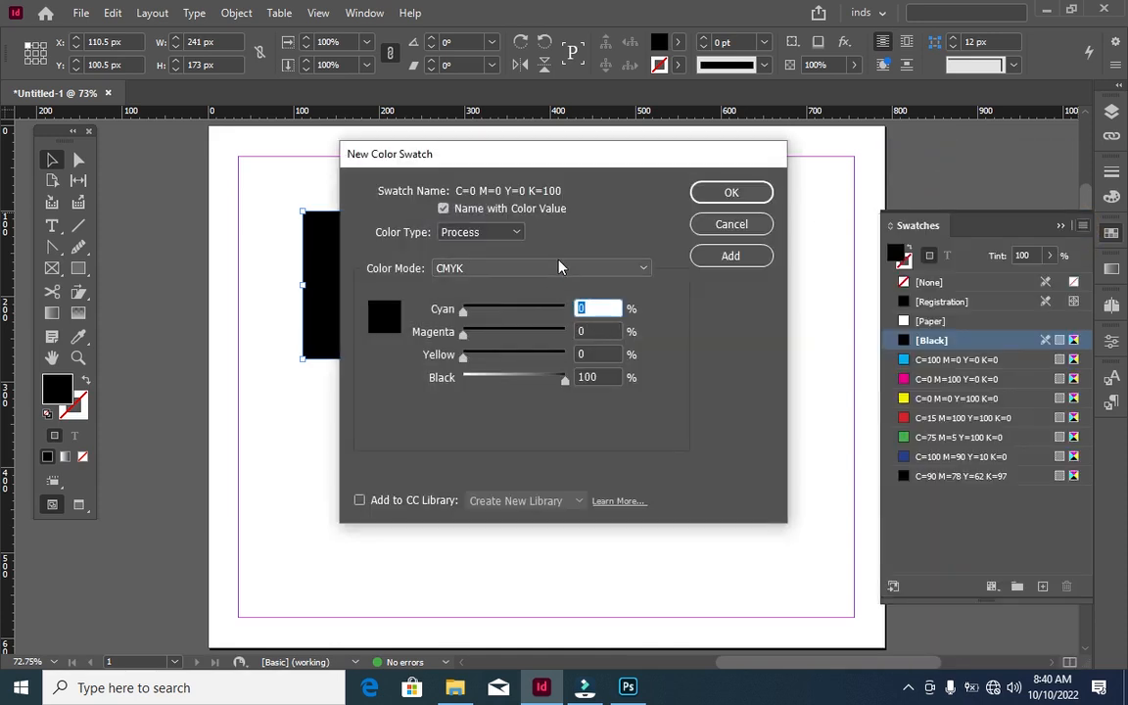
left_click(493, 233)
left_click(492, 233)
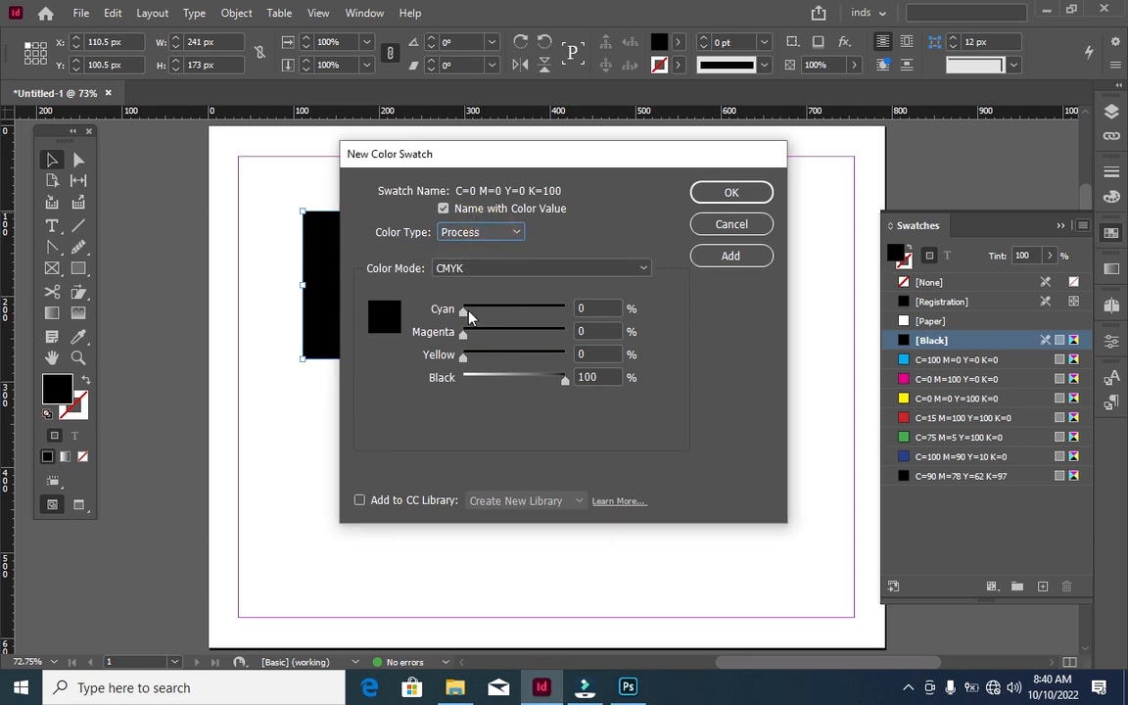
double_click(594, 307)
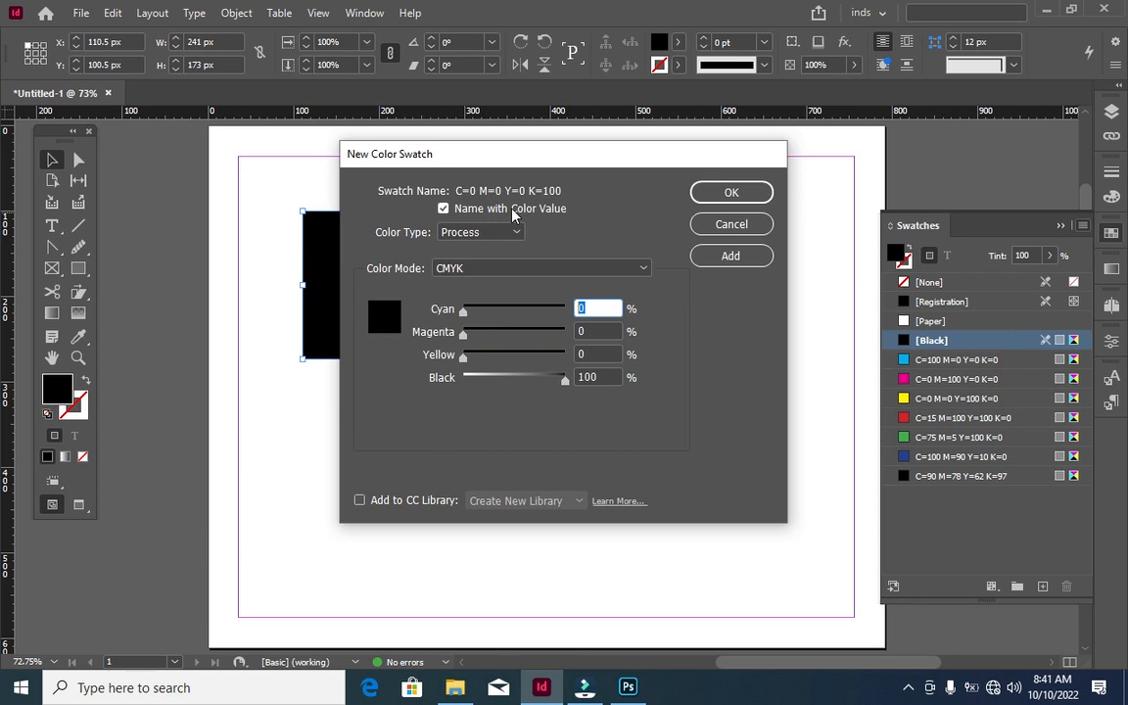
type("90")
key("Tab")
type("7")
key("Tab")
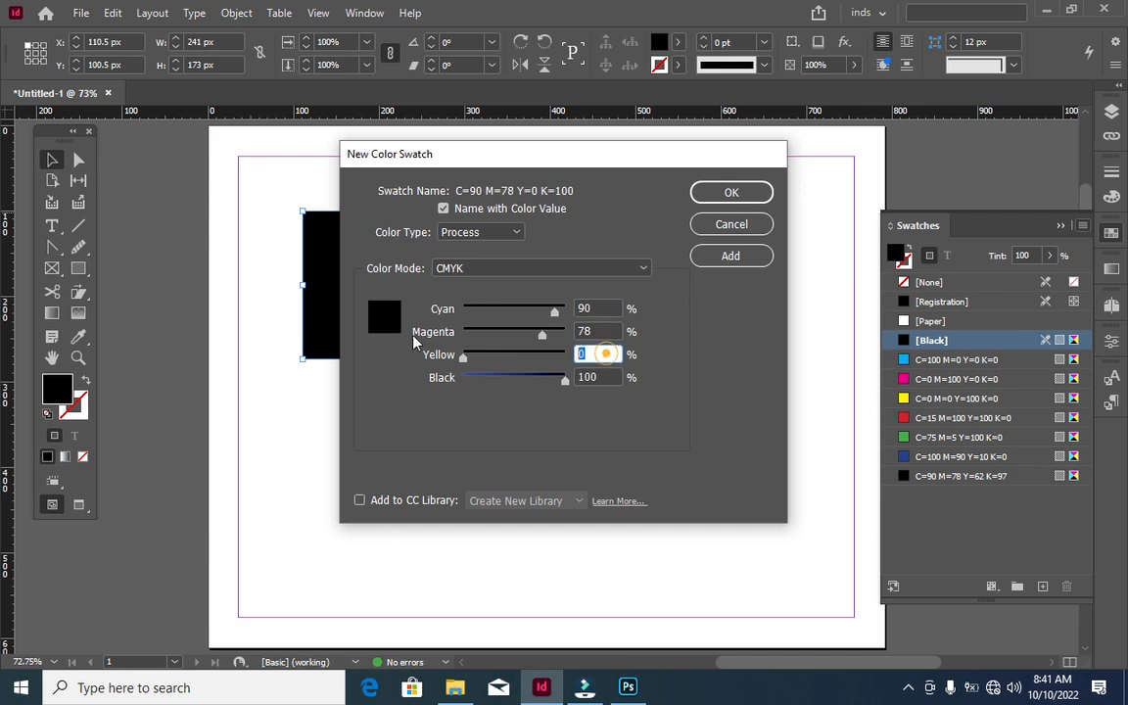
type("62")
key("Tab")
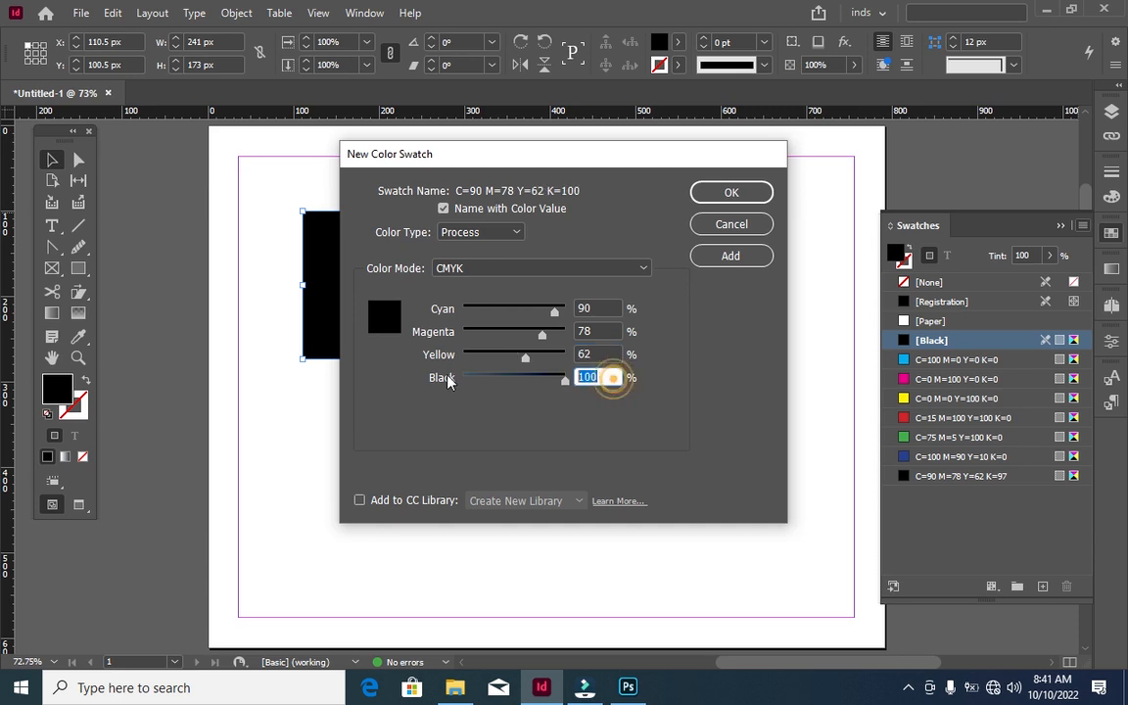
type("97")
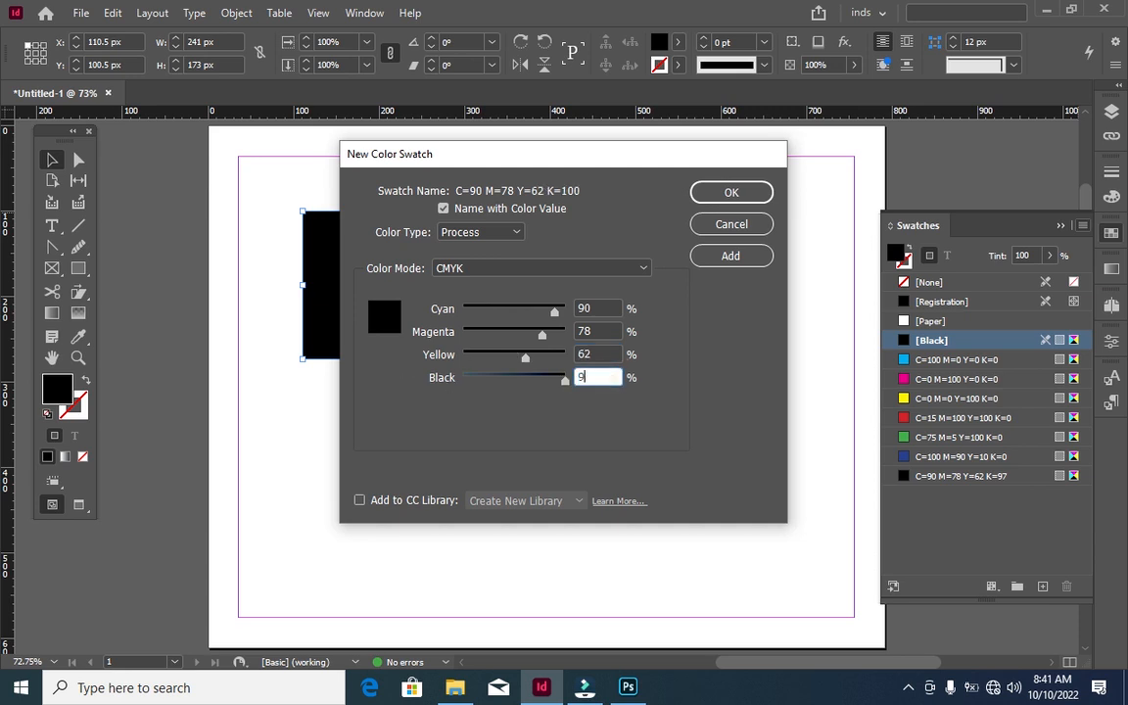
left_click(724, 194)
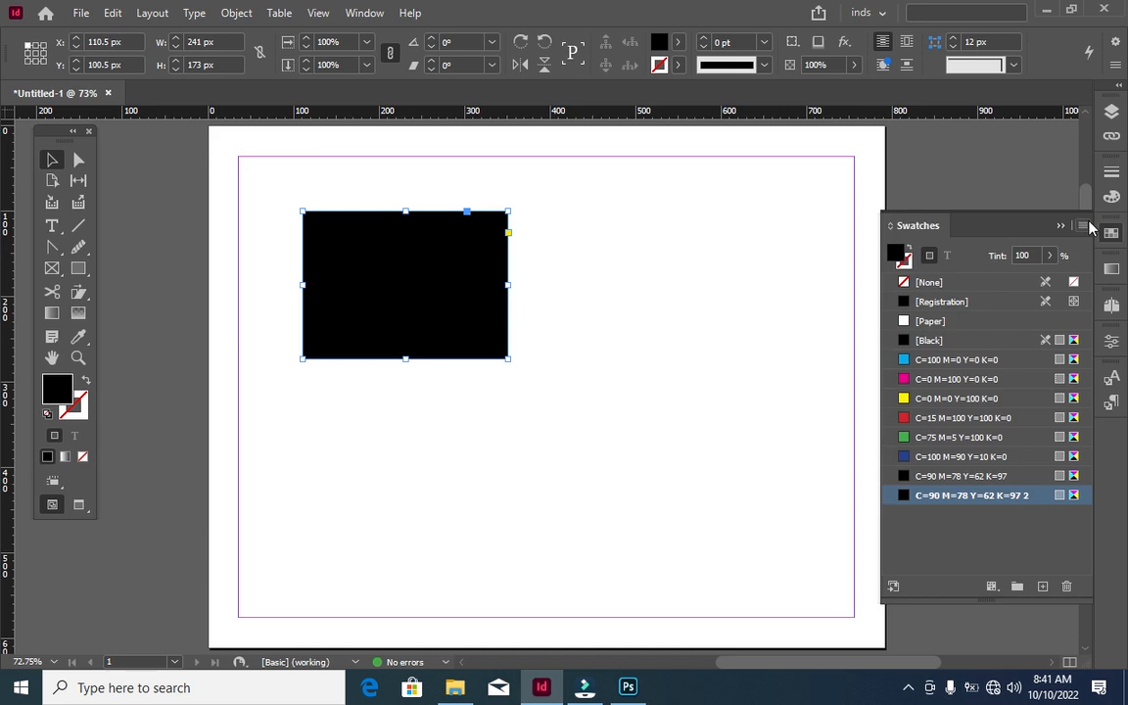
Create another CMYK swatch with cyan 65, magenta 31, yellow 21 and black 5 percent for the rectangle's fill
left_click(1082, 226)
left_click(1024, 157)
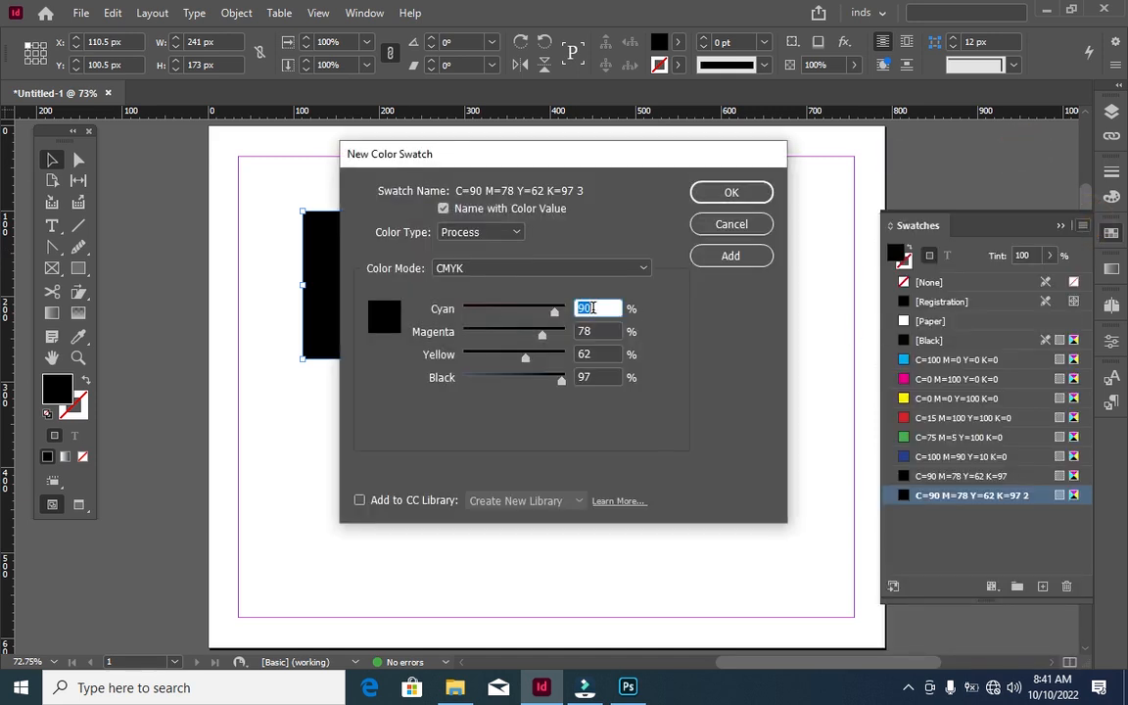
type("65")
key("Tab")
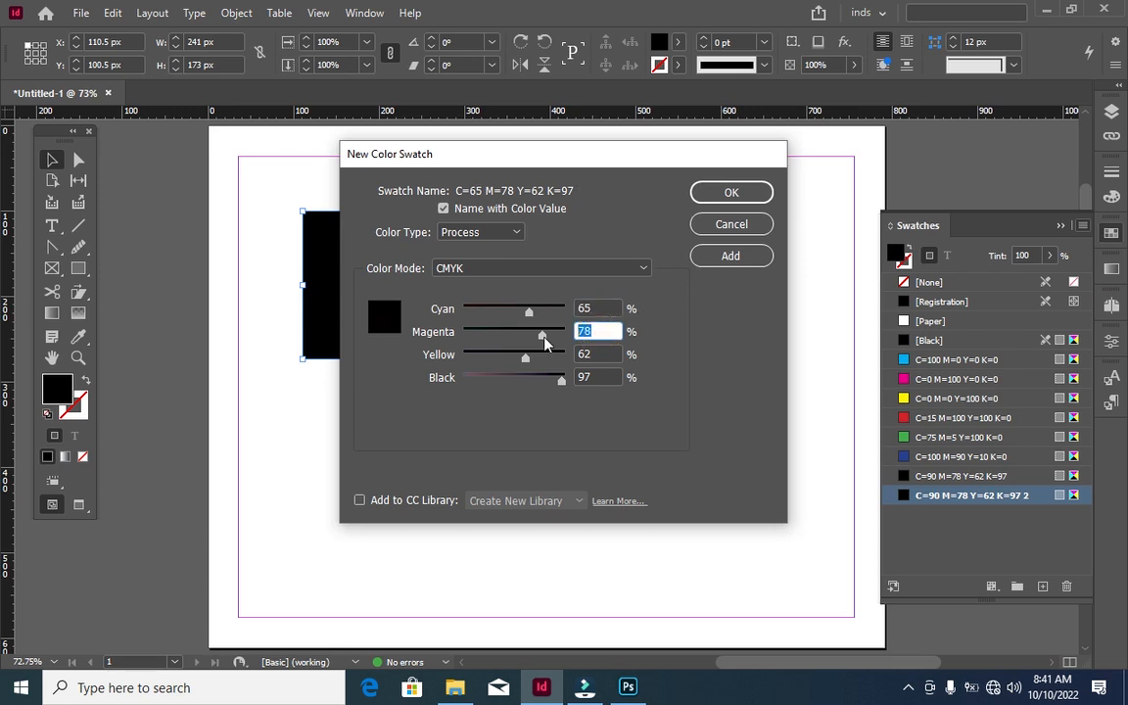
type("31")
left_click(597, 355)
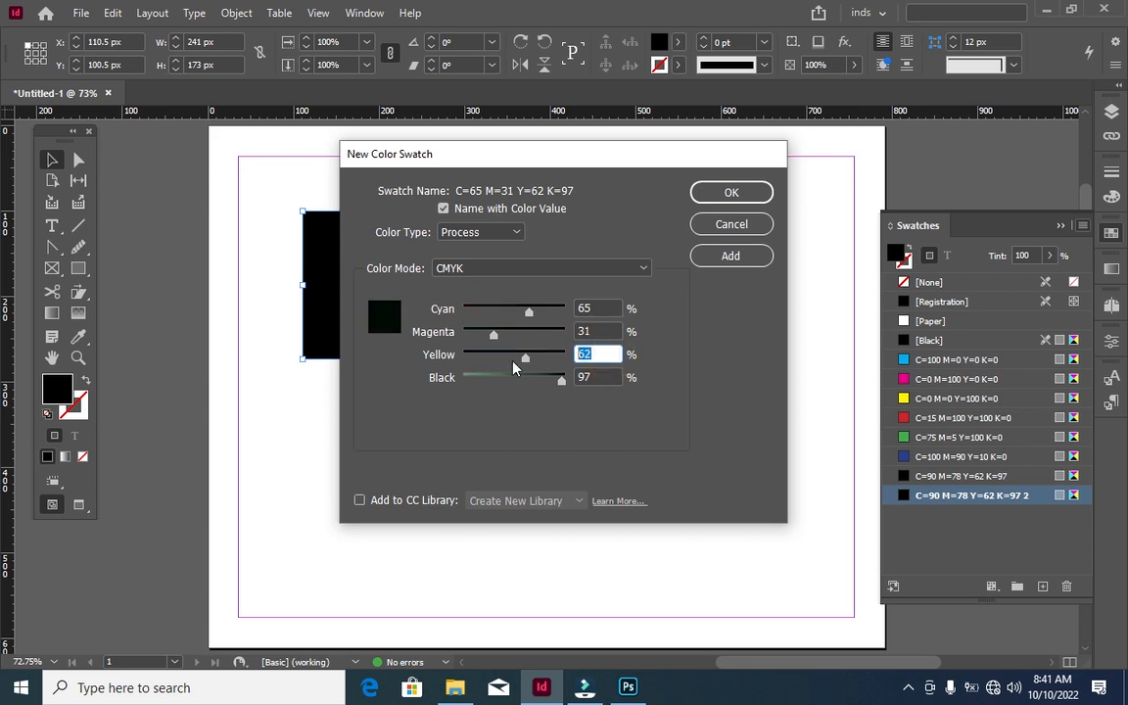
type("21")
left_click(595, 377)
type("5")
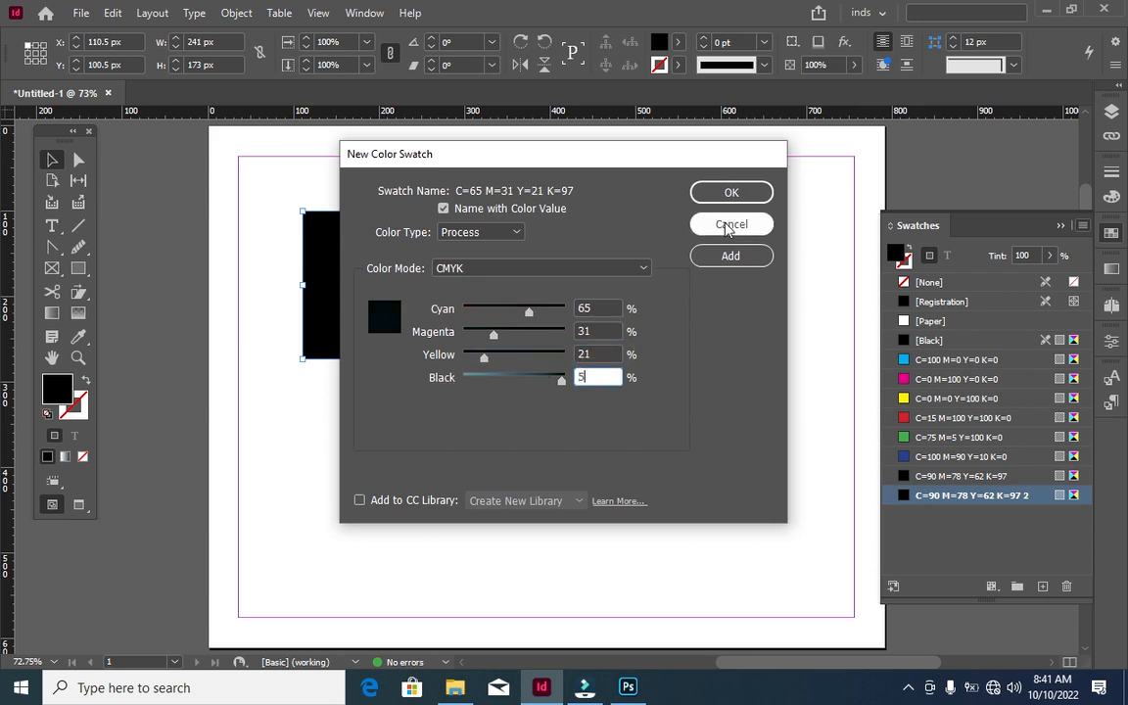
left_click(734, 193)
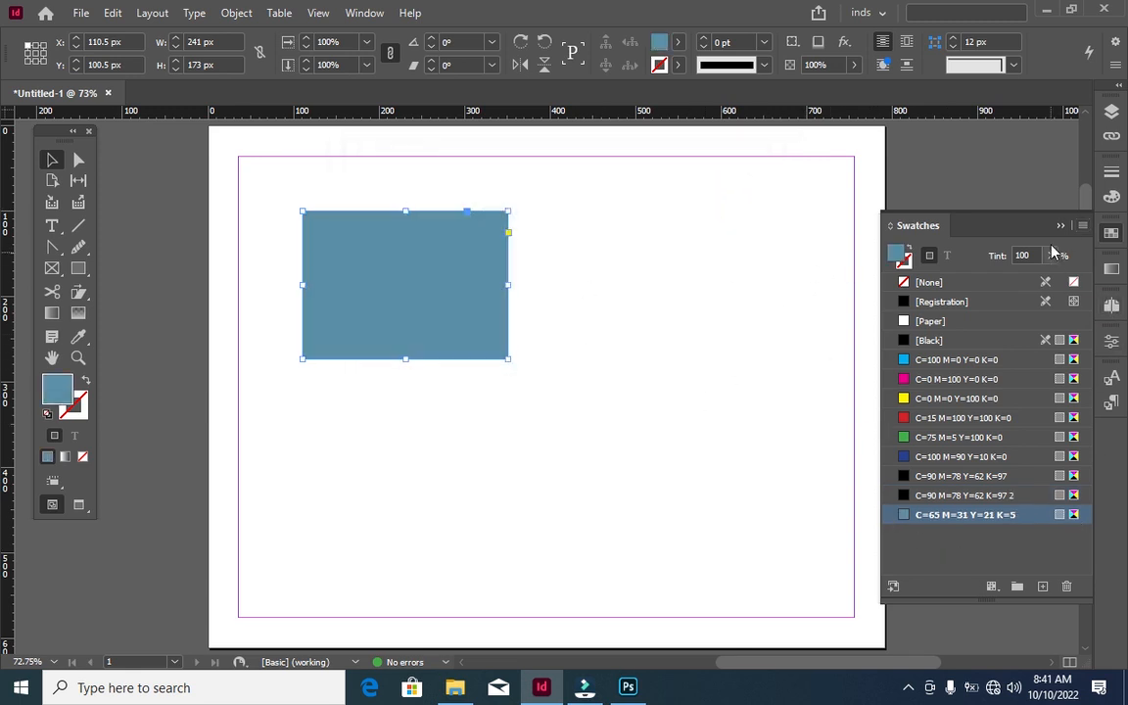
Duplicate the blue swatch and set the copy's cyan to 5, magenta to 33 and yellow to 16 percent
left_click(1043, 586)
left_click(1072, 534)
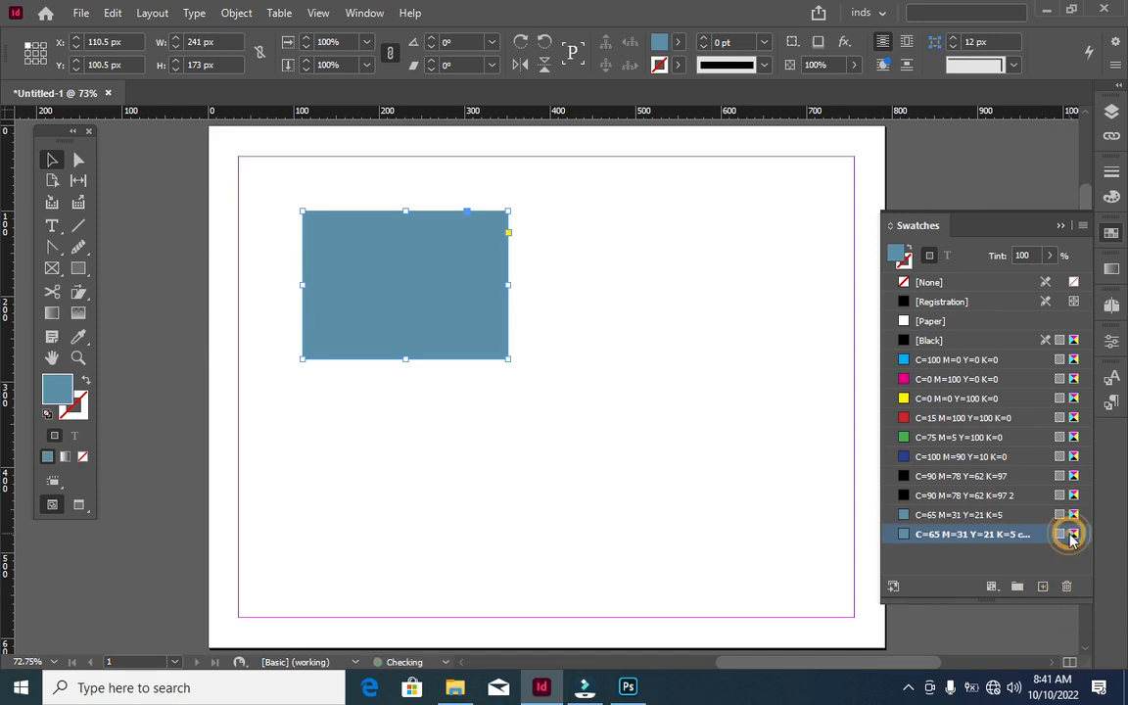
double_click(1072, 534)
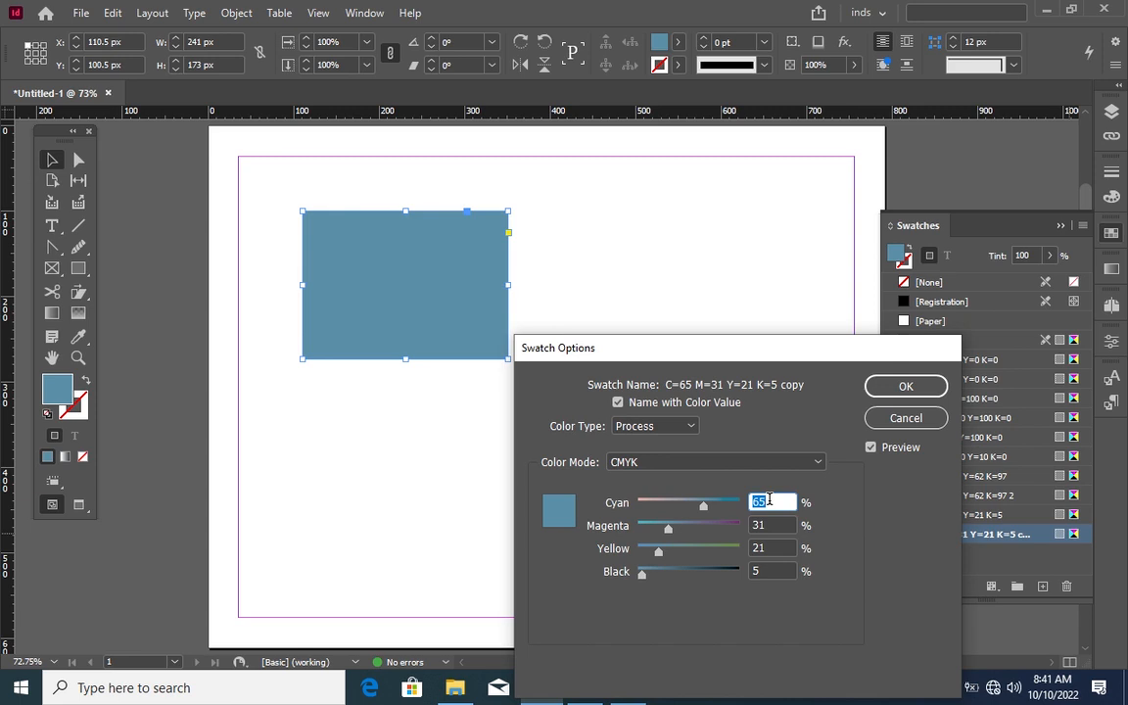
type("5")
left_click(773, 526)
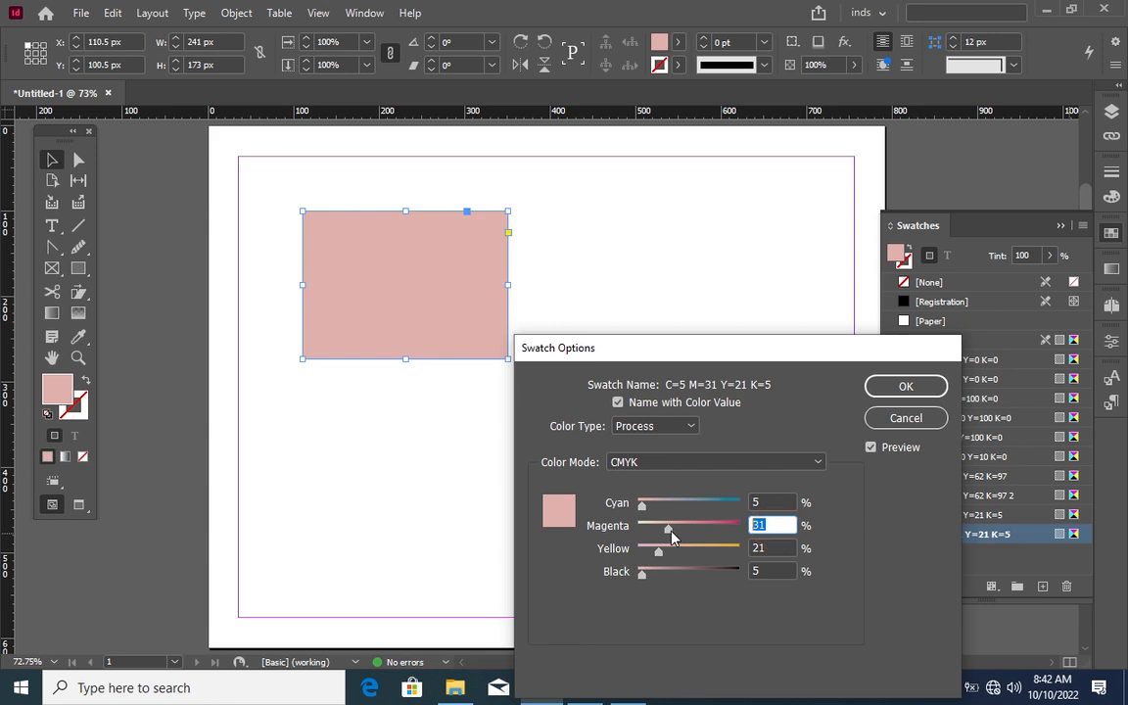
type("33")
left_click(779, 550)
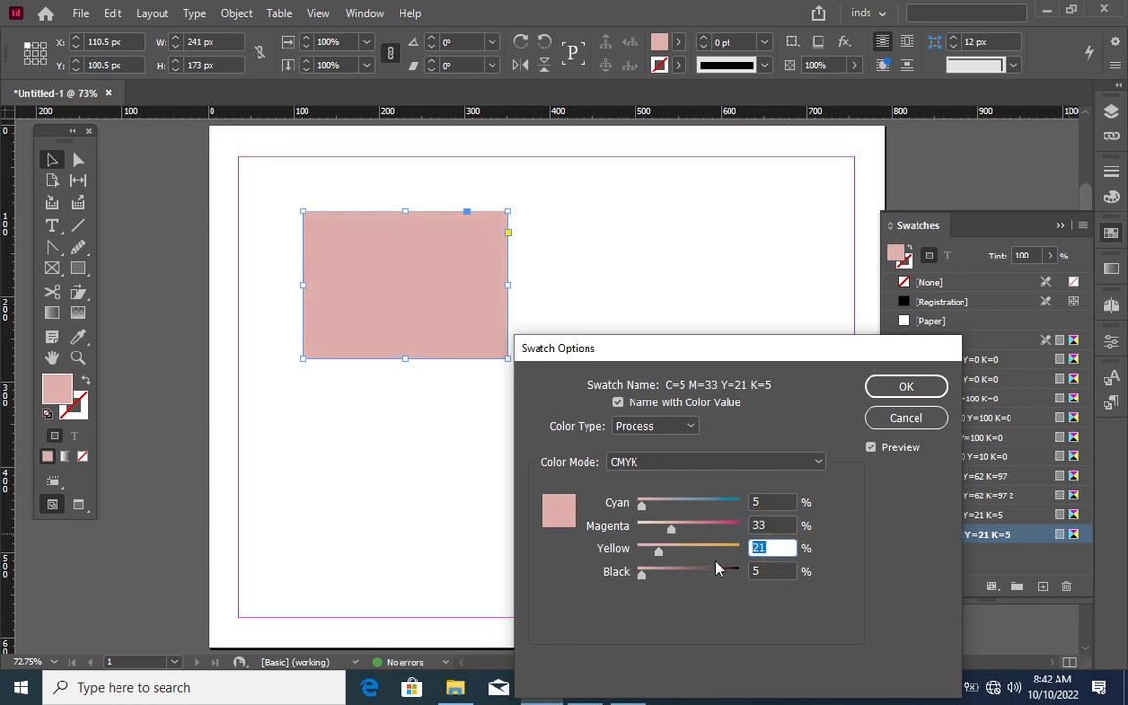
type("16")
Set the duplicated swatch's black to 0 percent and apply the swatch options
left_click(770, 571)
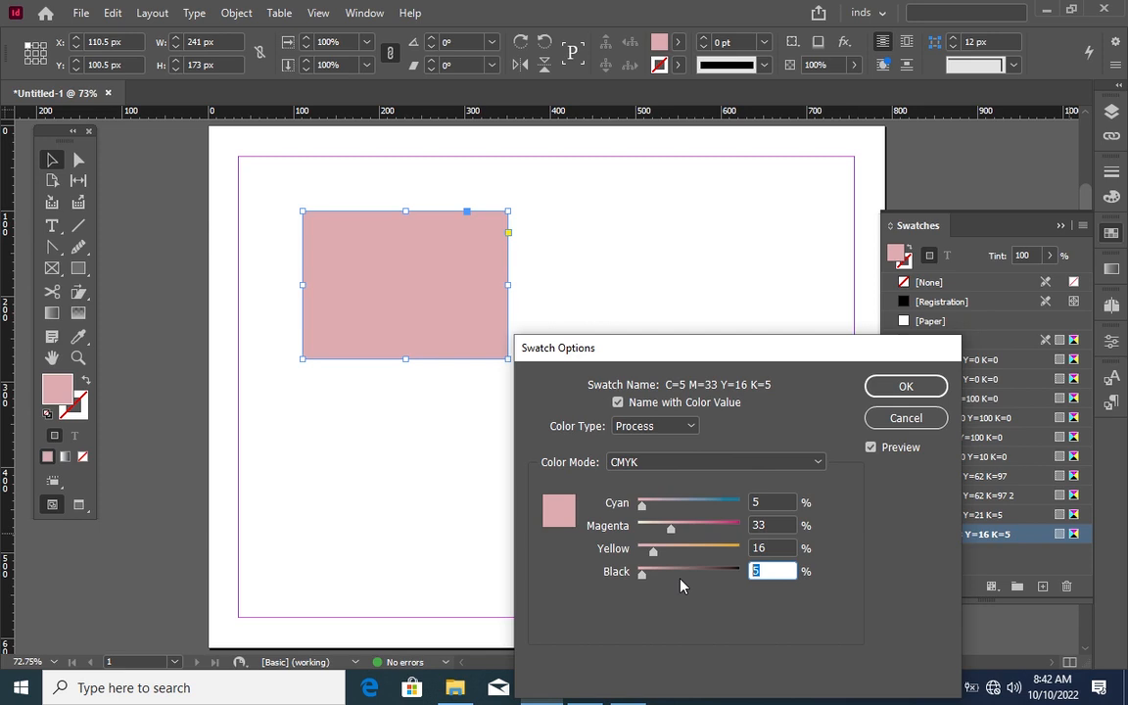
left_click(679, 575)
left_click(757, 571)
double_click(778, 569)
type("0")
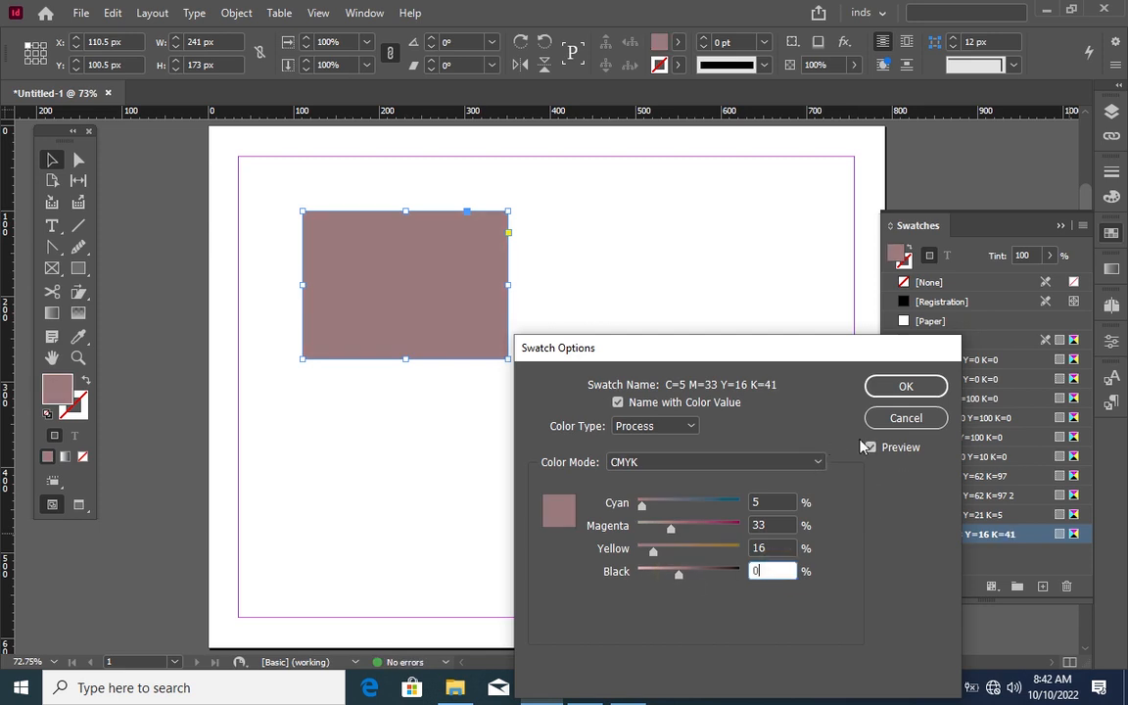
left_click(935, 385)
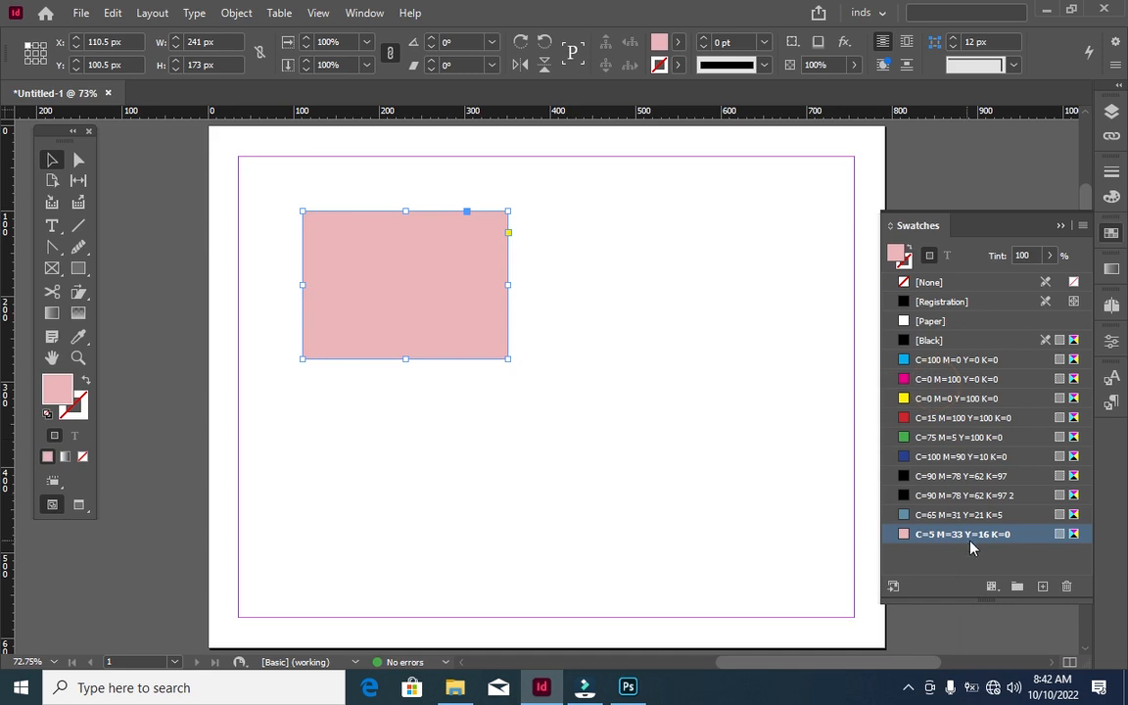
Duplicate the pink swatch and set the copy to cyan 0, magenta 74, yellow 80 and black 0 percent
left_click(1047, 586)
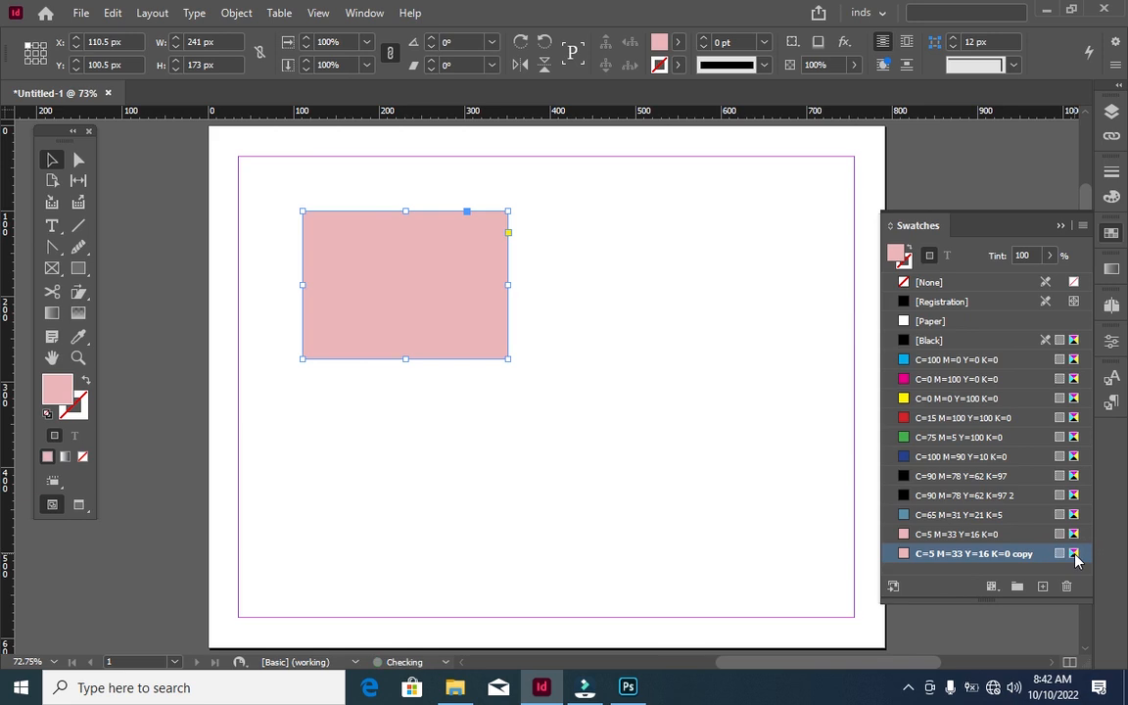
double_click(1075, 554)
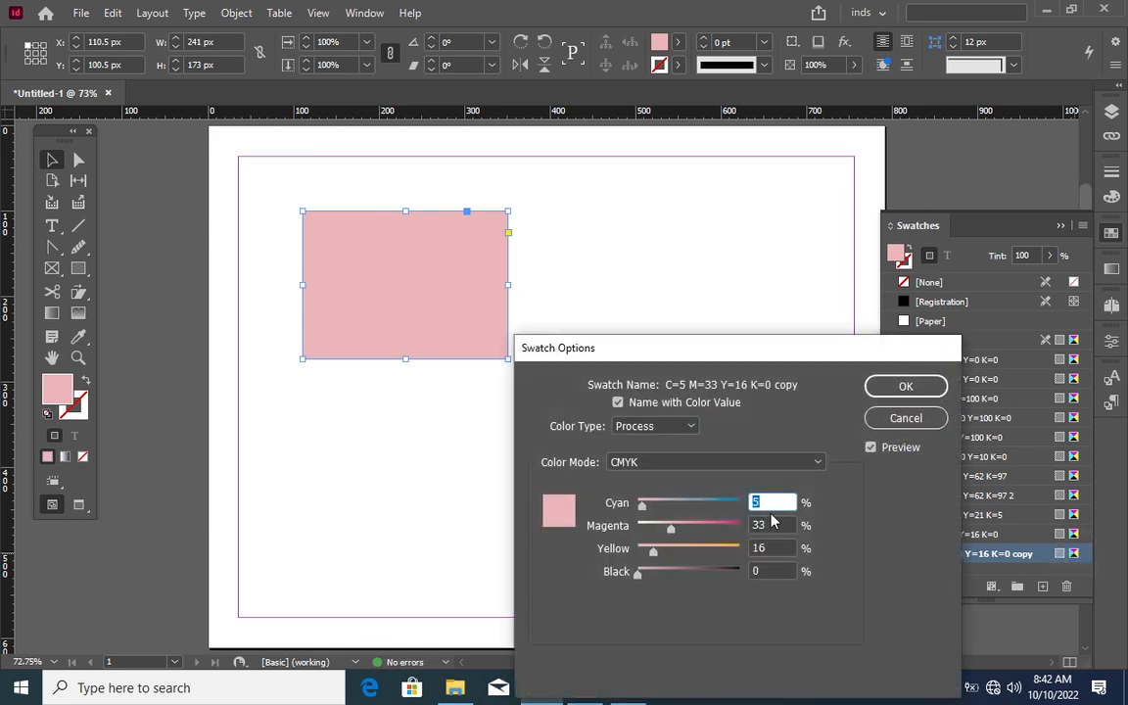
type("0")
key("Tab")
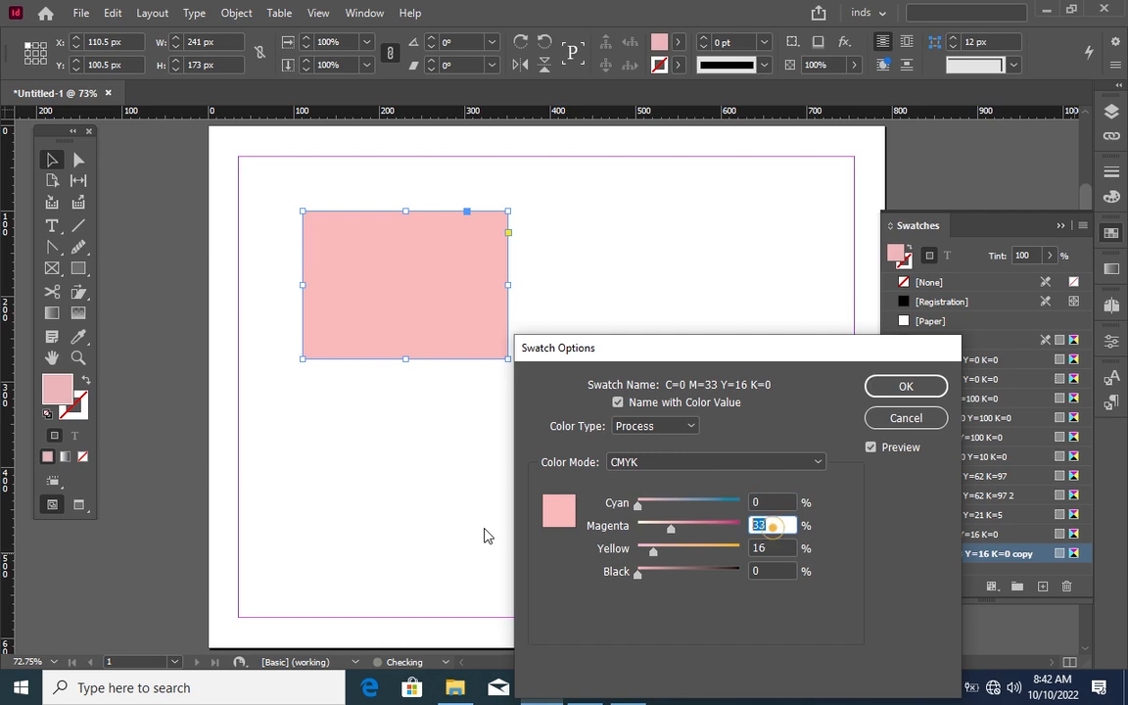
type("74")
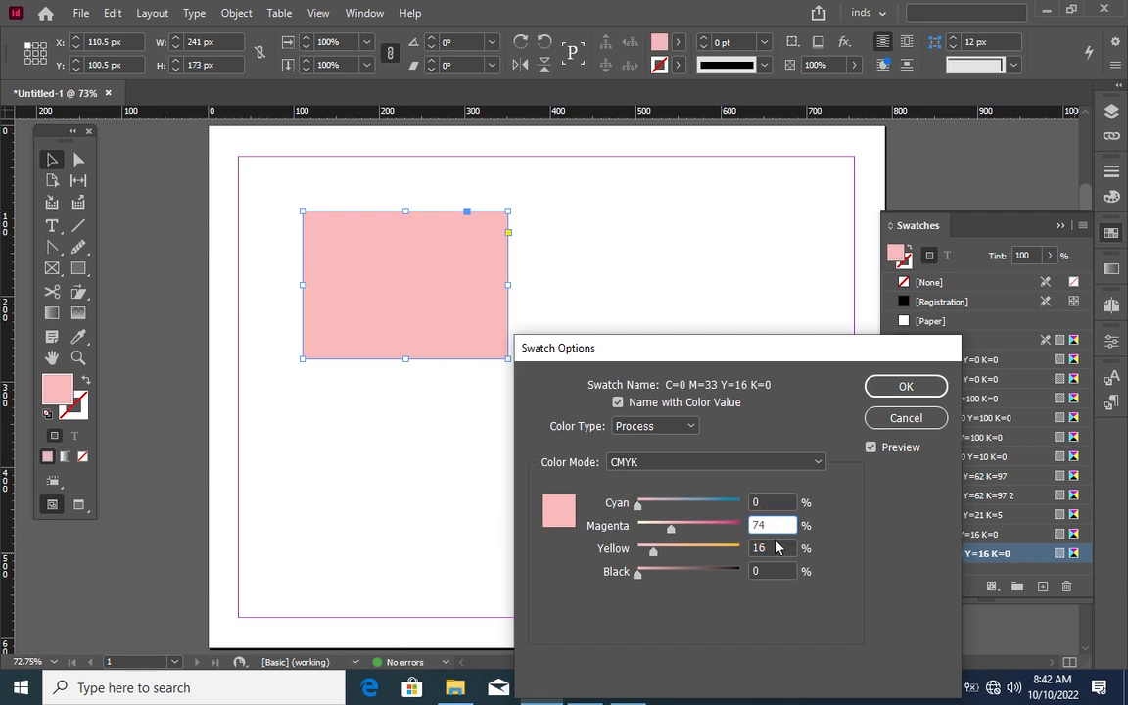
key("Tab")
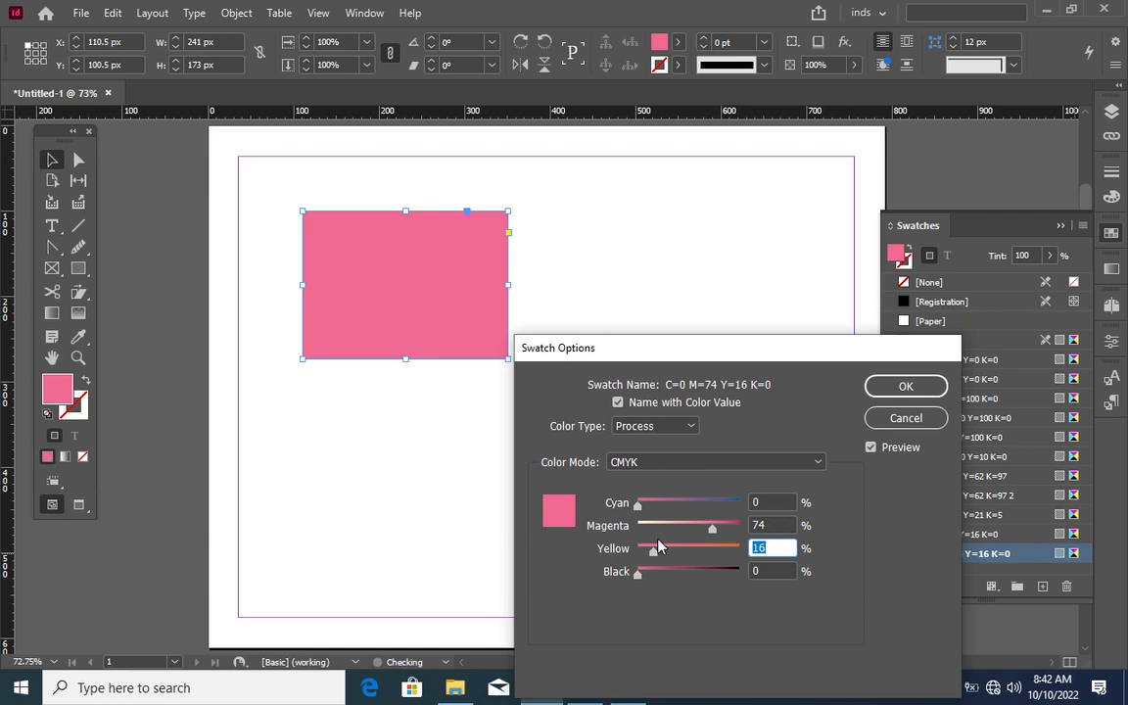
type("80")
key("Tab")
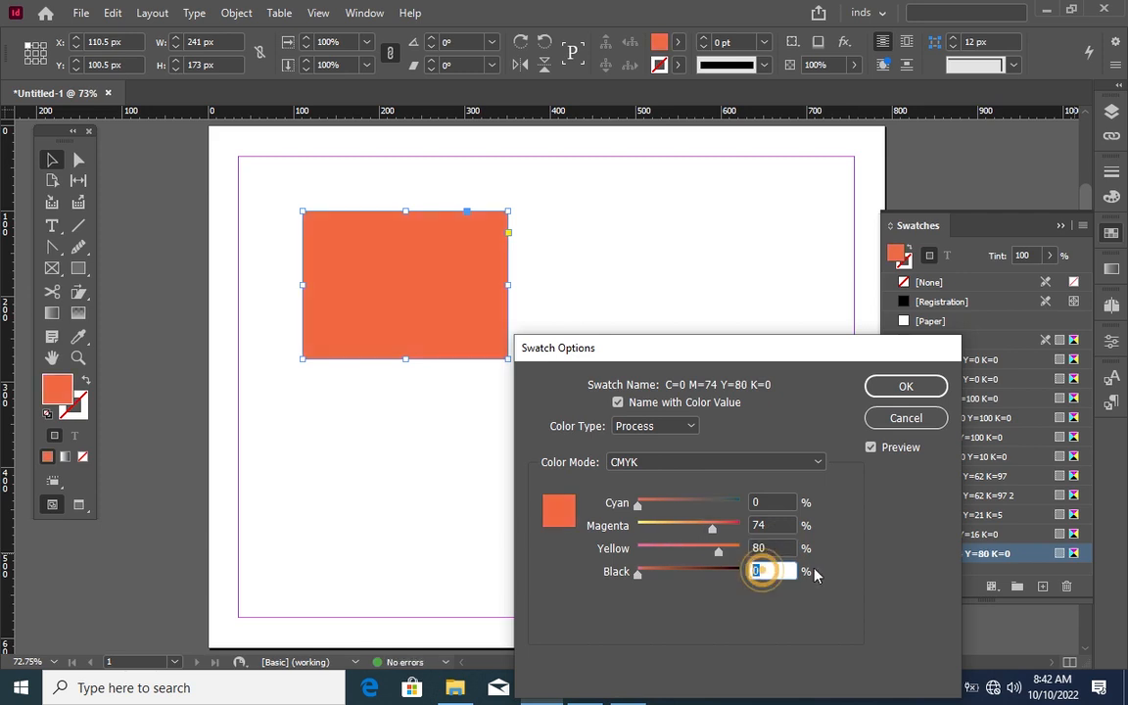
left_click(871, 388)
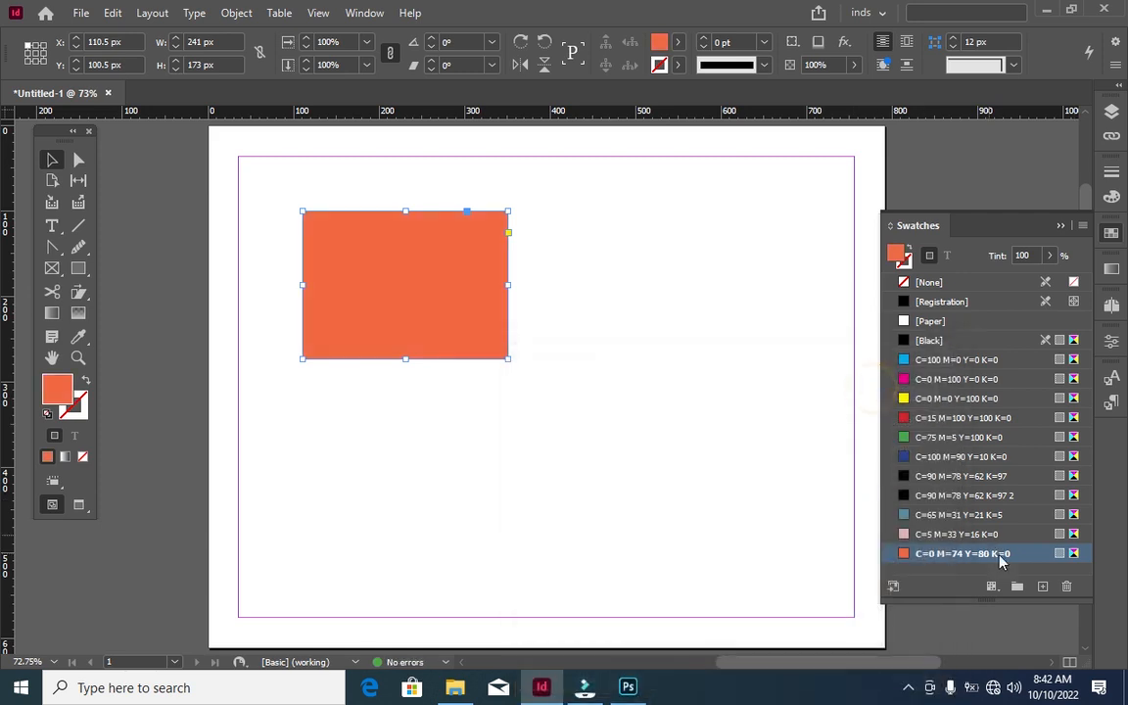
left_click(1043, 587)
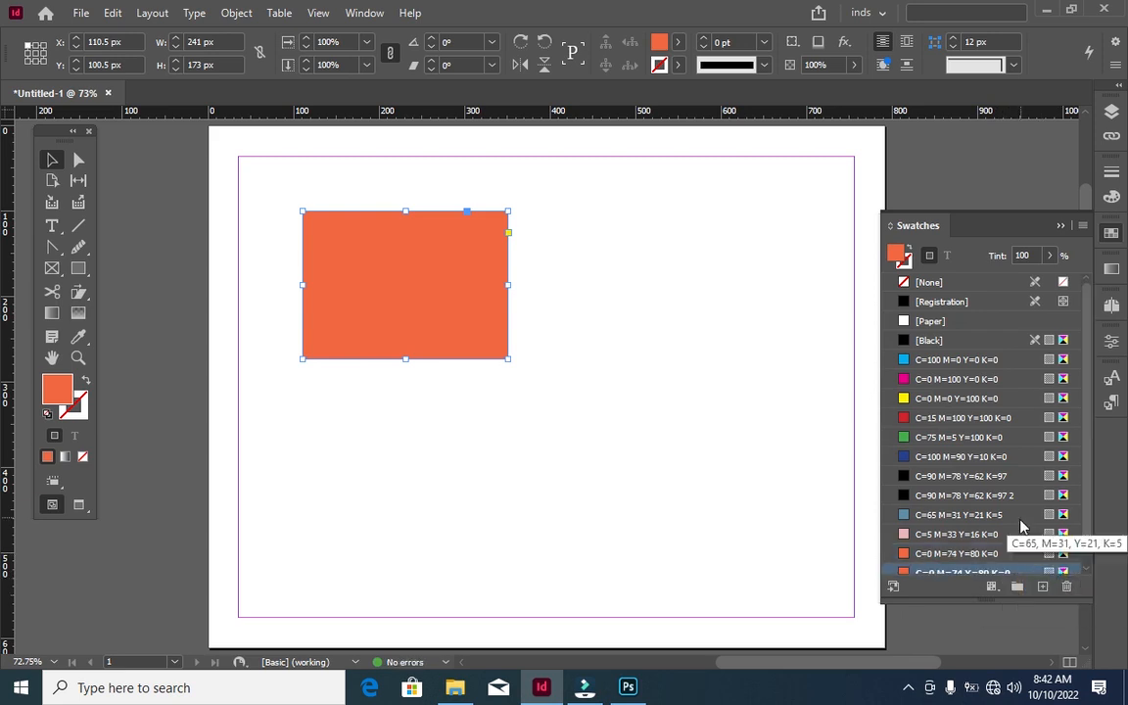
scroll(1021, 524, "down", 1)
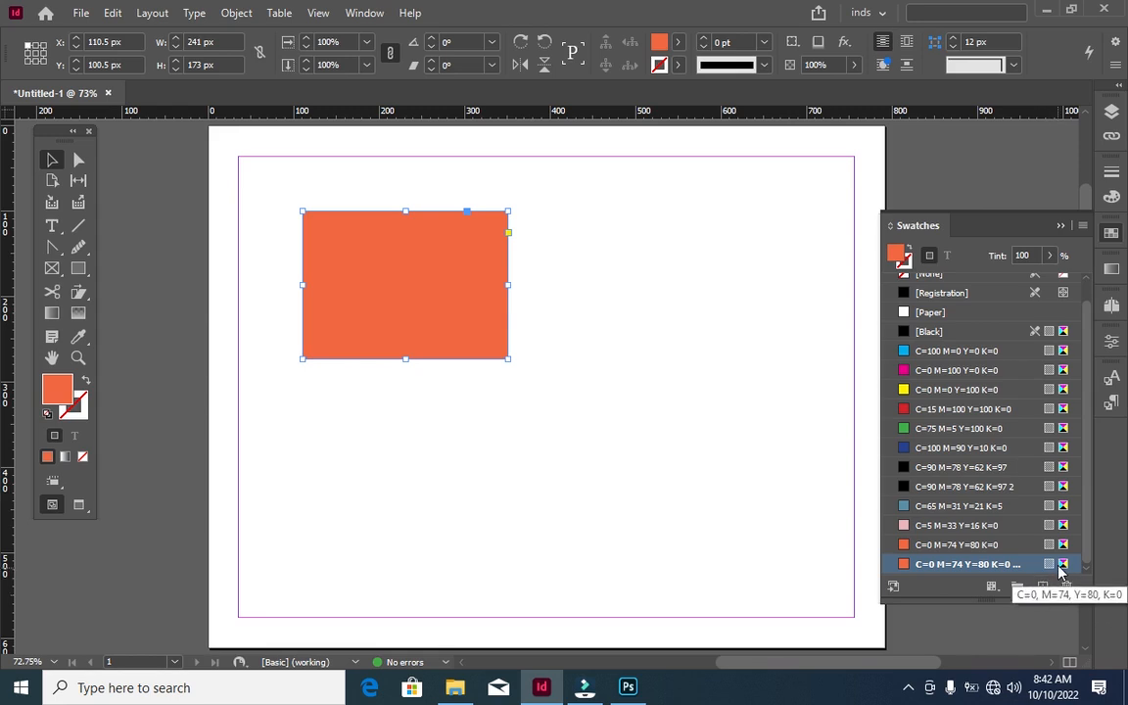
double_click(1058, 565)
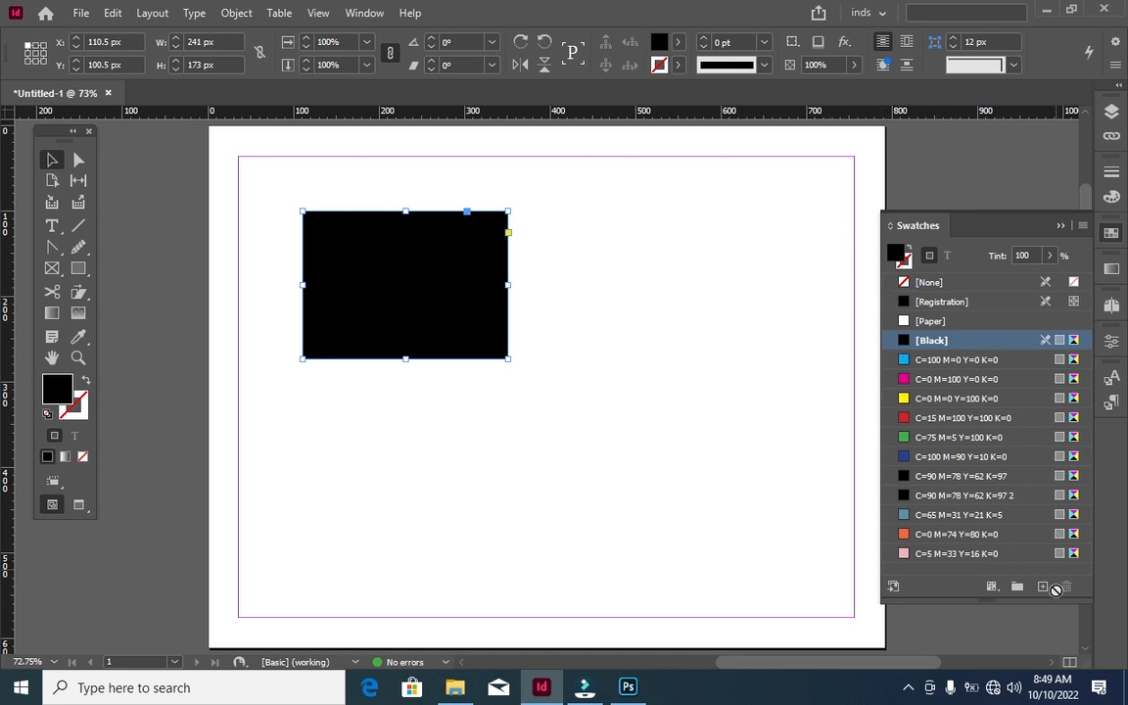
Duplicate the [Black] swatch and set the copy's yellow to 7 and black to 0 percent
left_click(1042, 591)
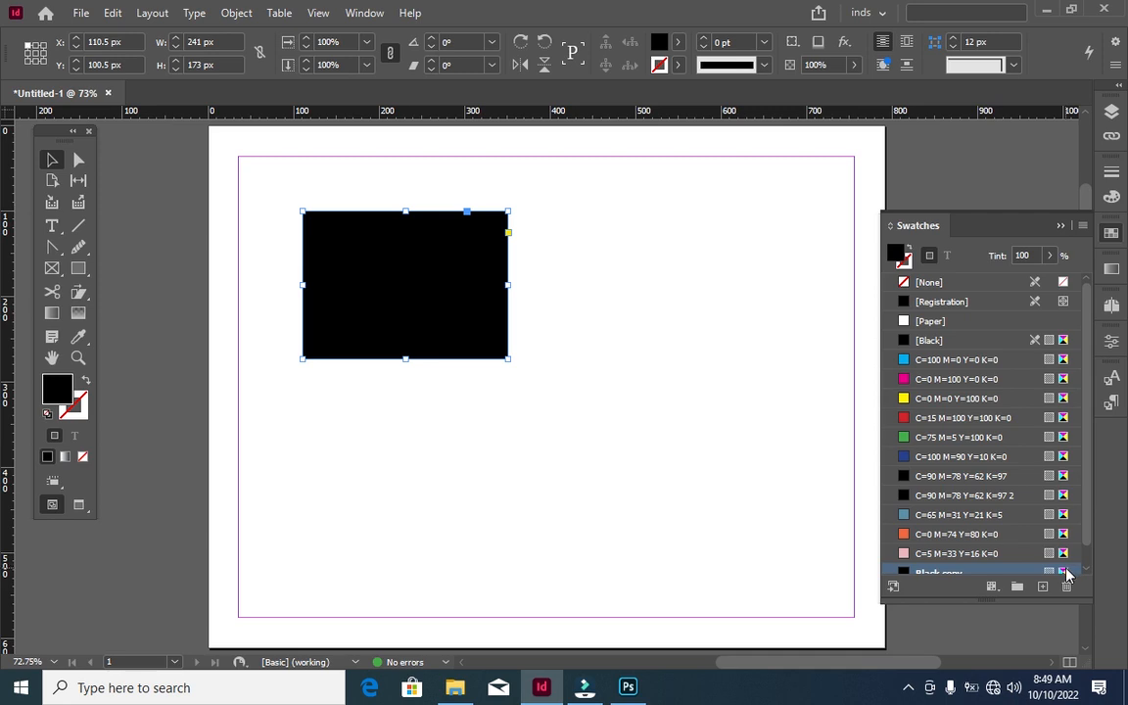
double_click(1067, 575)
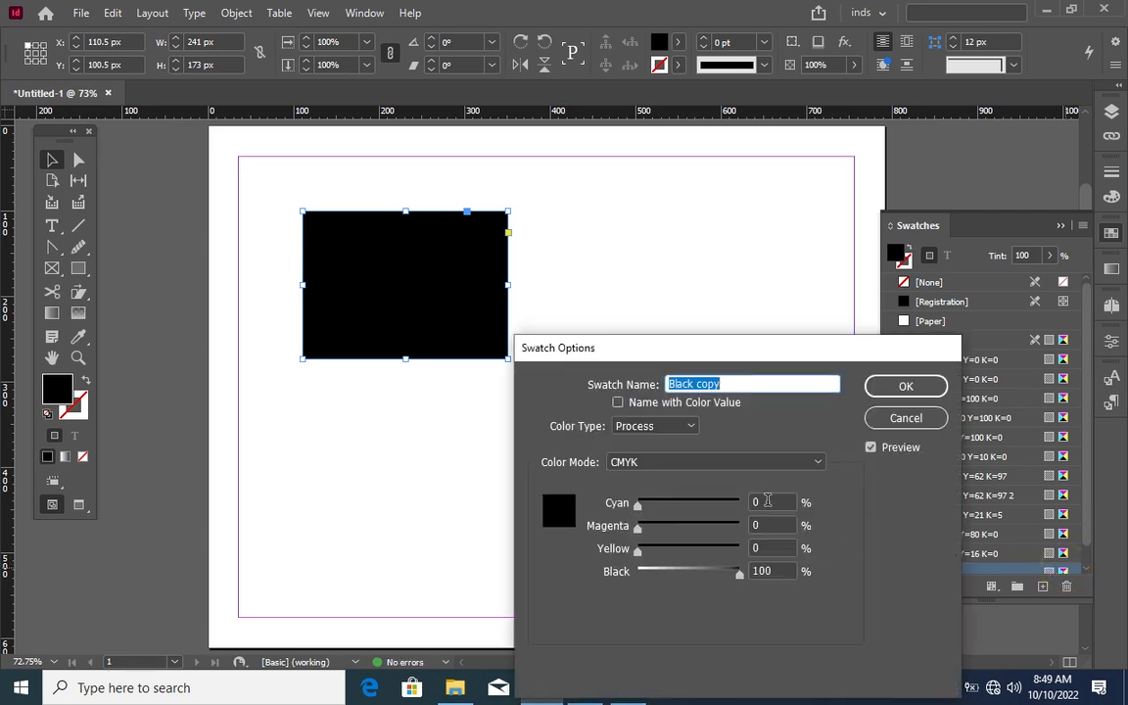
left_click(769, 548)
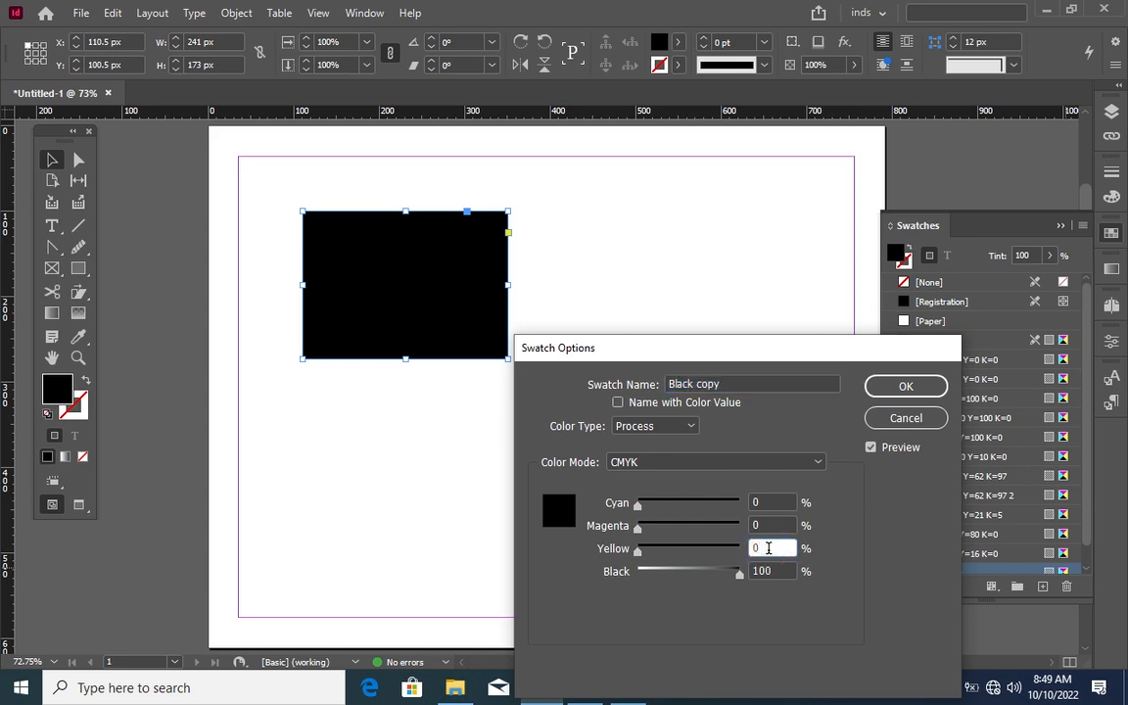
type("7")
double_click(770, 571)
type("0")
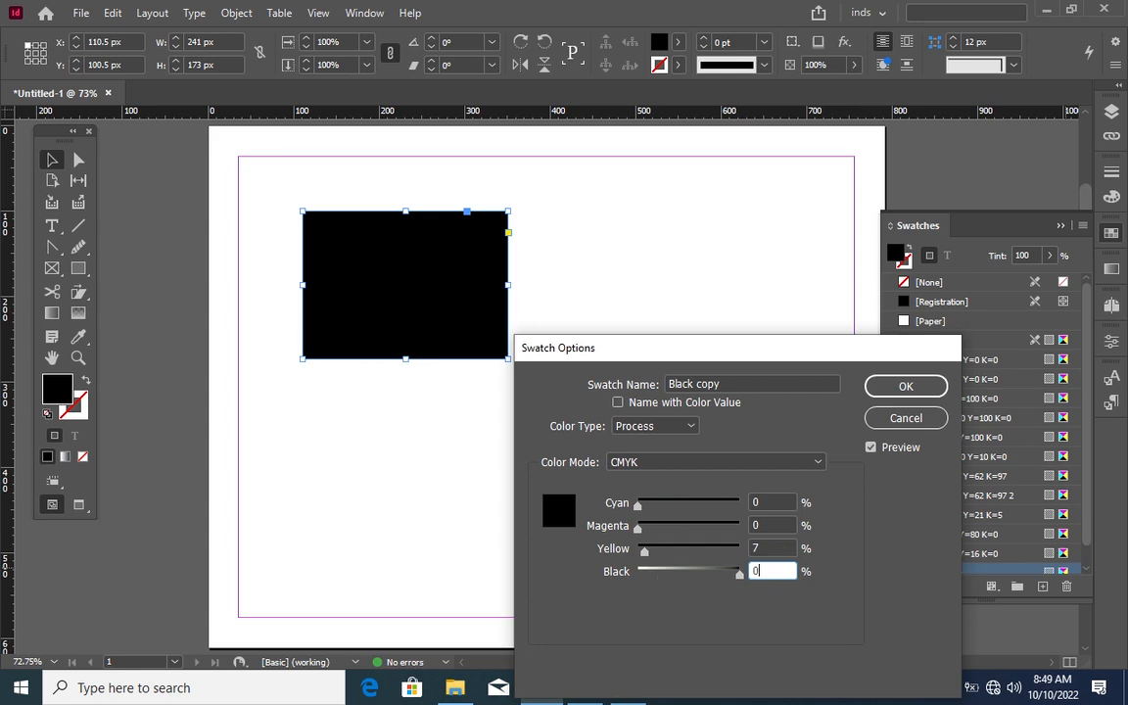
left_click(927, 389)
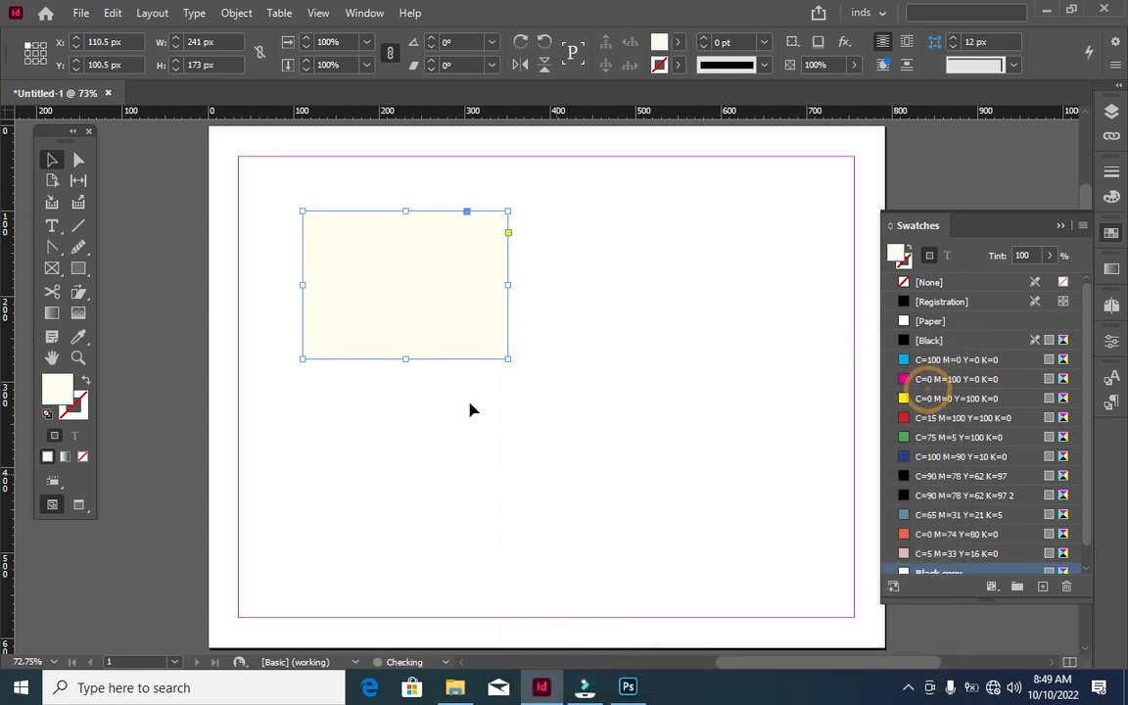
Move the rectangle on the page to about X 134 px, Y 66 px
left_click_drag(403, 292, 422, 265)
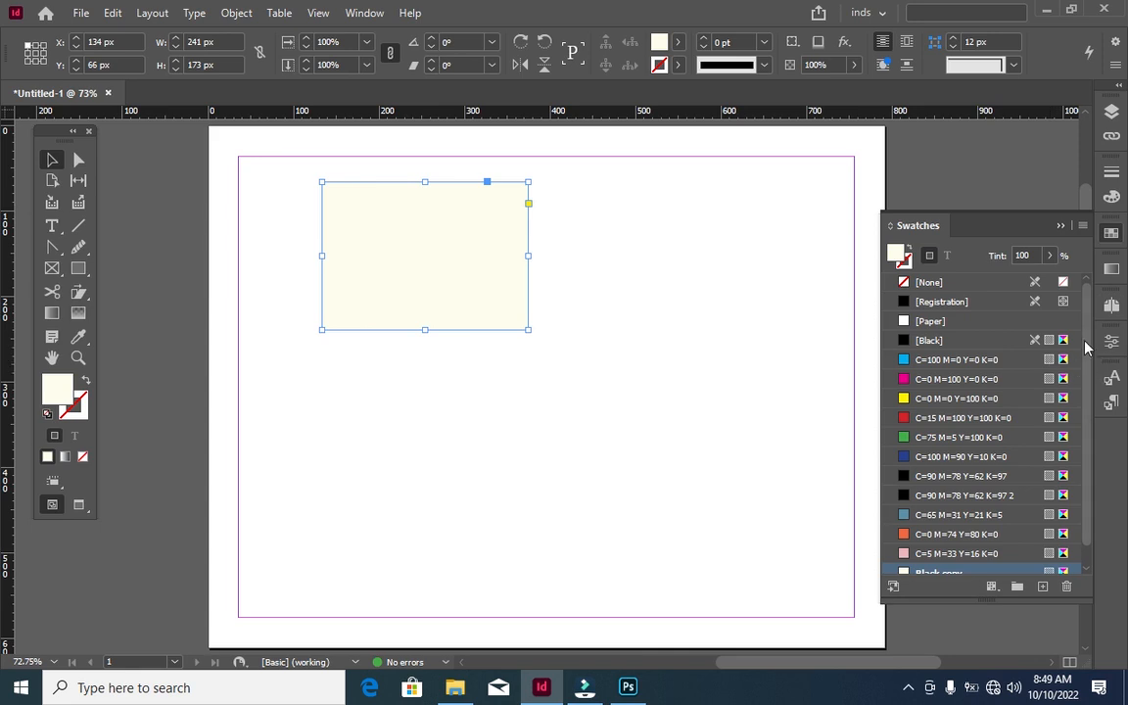
left_click_drag(1085, 361, 1085, 369)
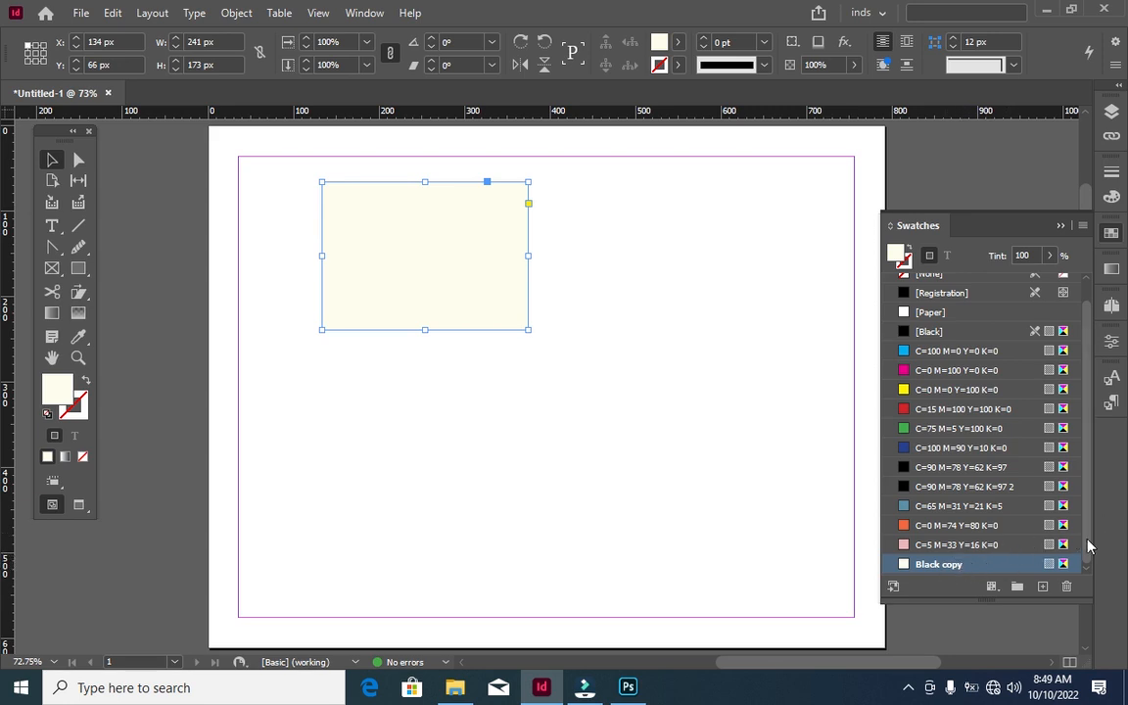
left_click_drag(1087, 537, 1088, 469)
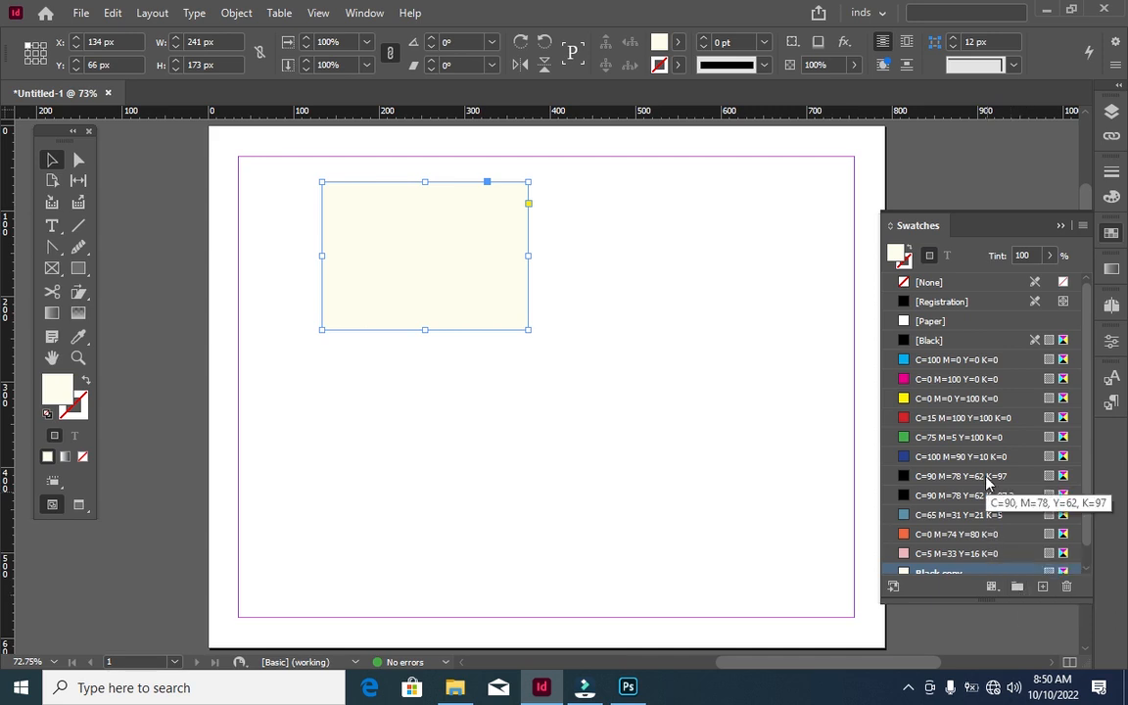
Group the five custom swatches from C=90 M=78 Y=62 K=97 2 through Black copy into a color group named newspaper
left_click(983, 552)
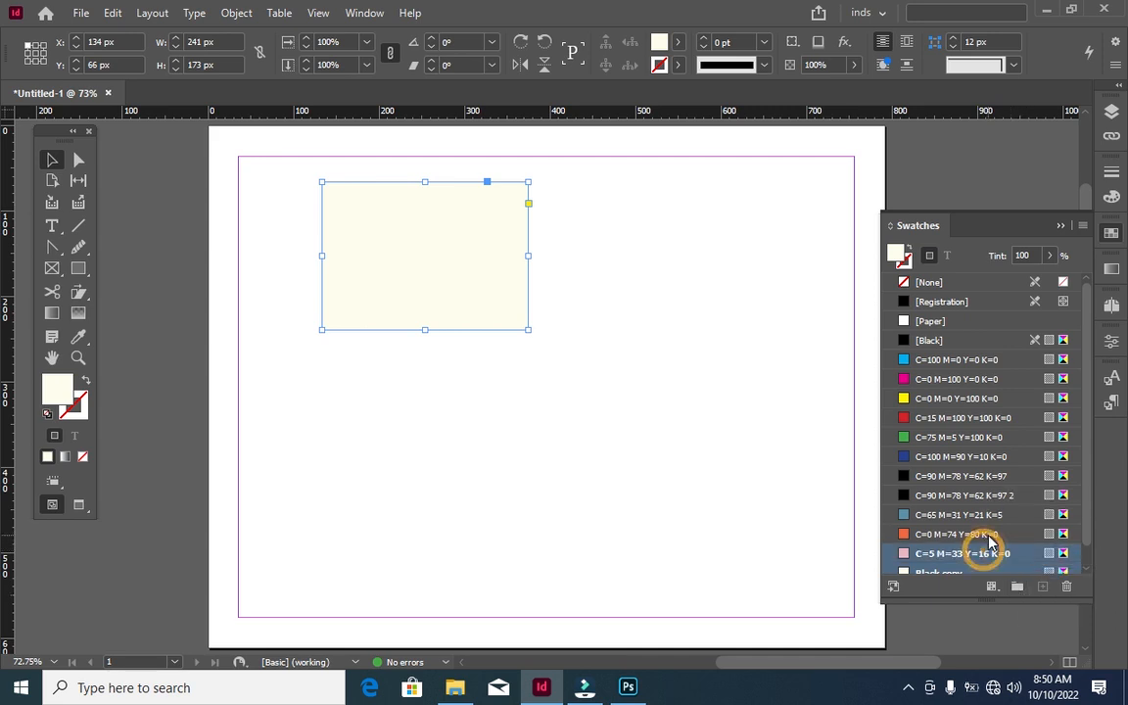
left_click(987, 533, "ctrl")
left_click(987, 514, "ctrl")
left_click(984, 496, "ctrl")
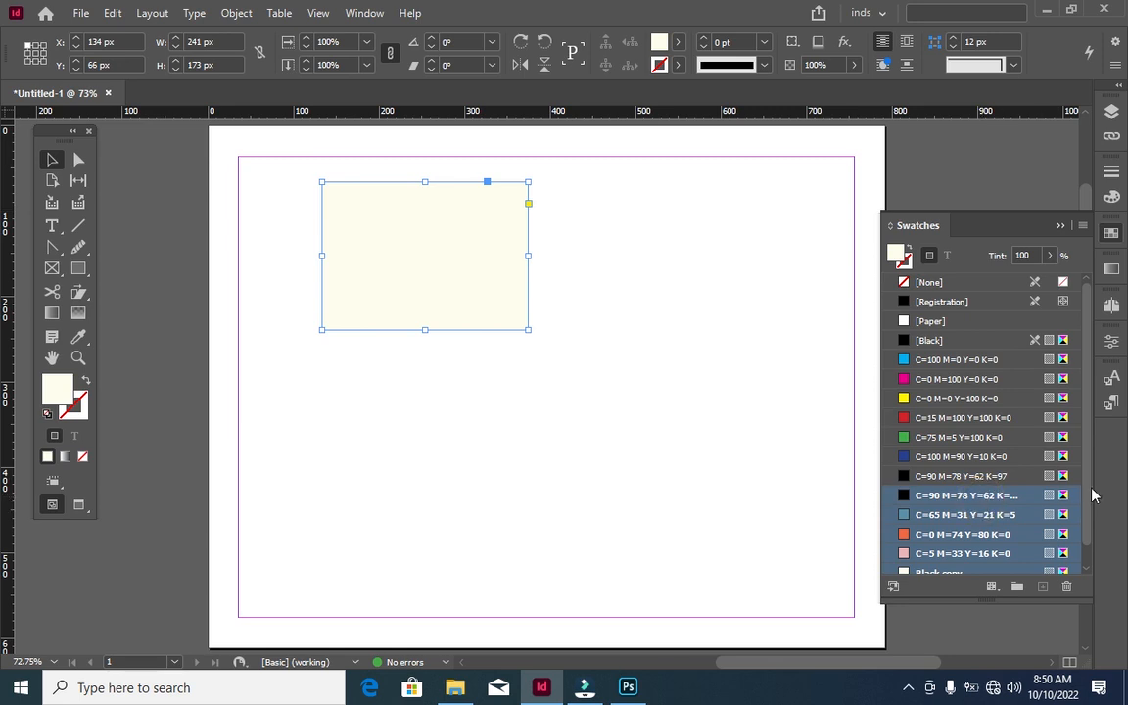
scroll(1093, 497, "down", 1)
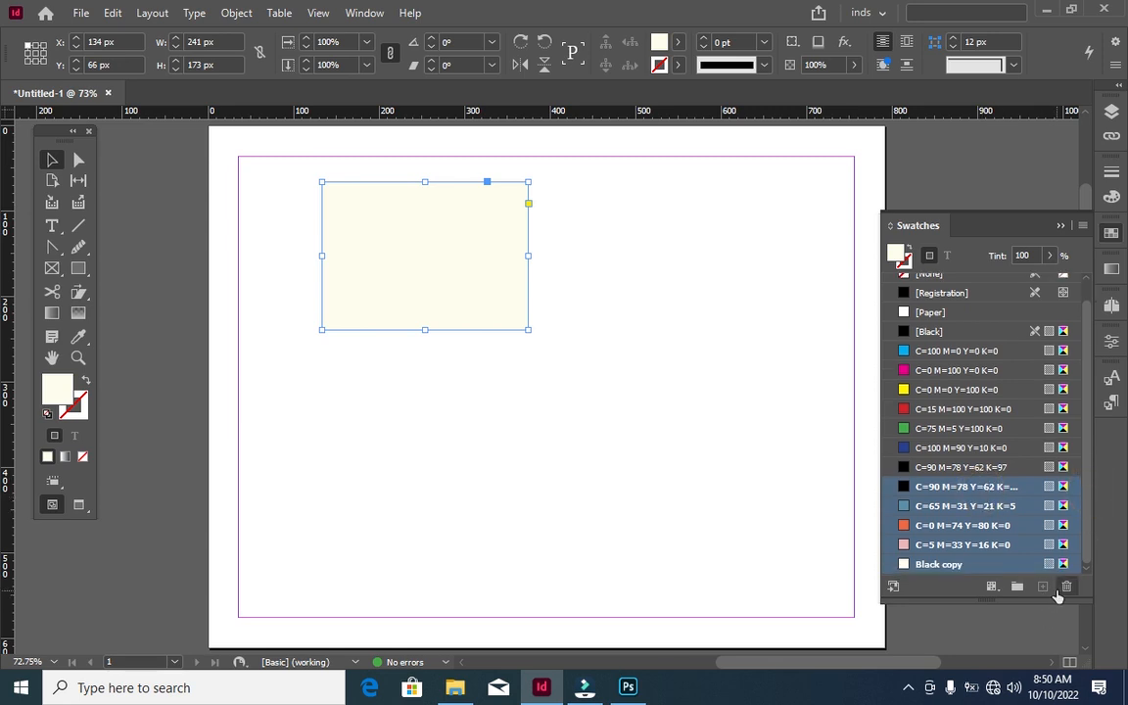
left_click(1016, 586)
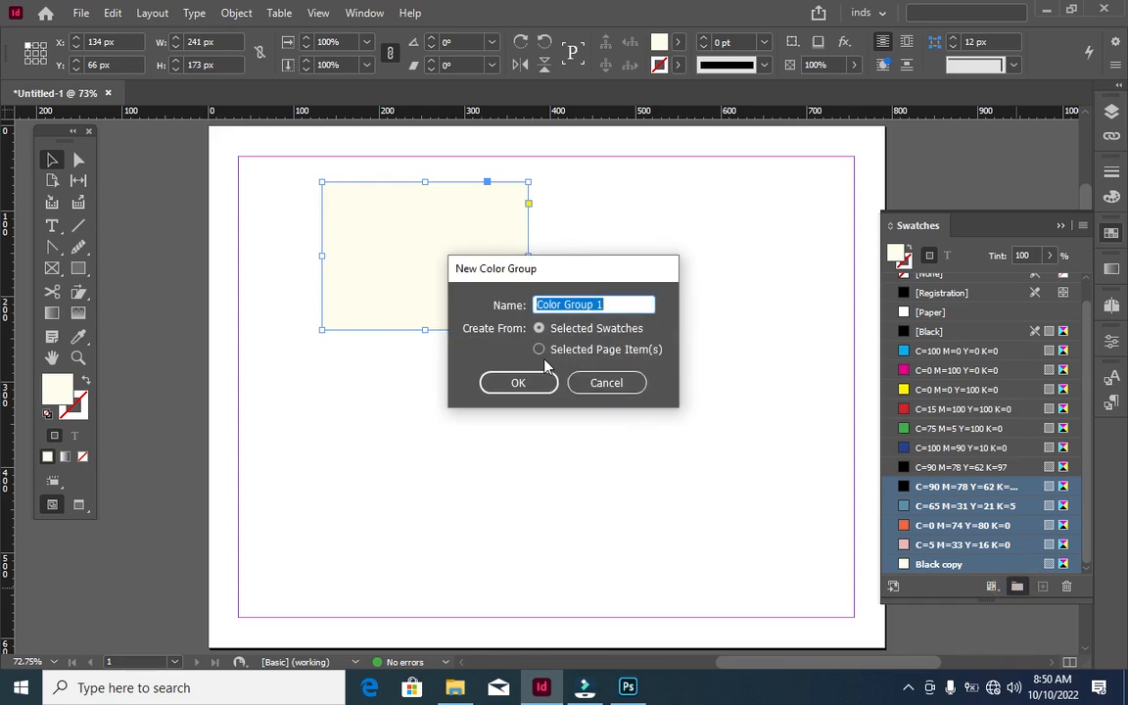
type("newsp")
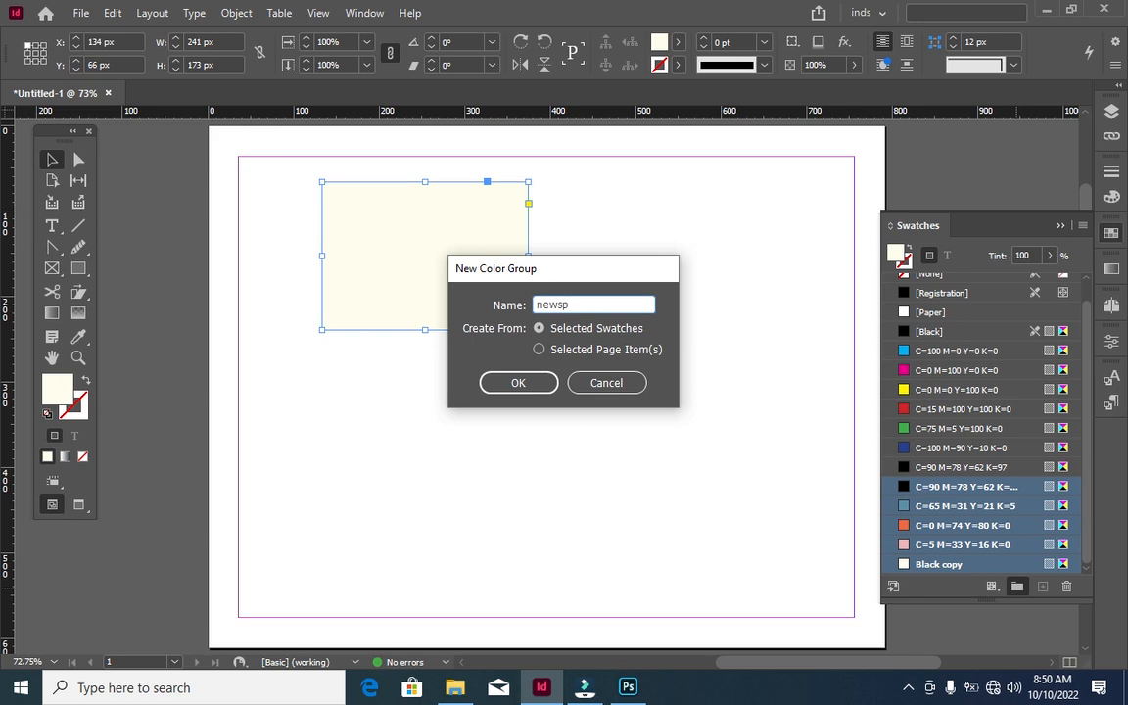
type("aper")
left_click(543, 383)
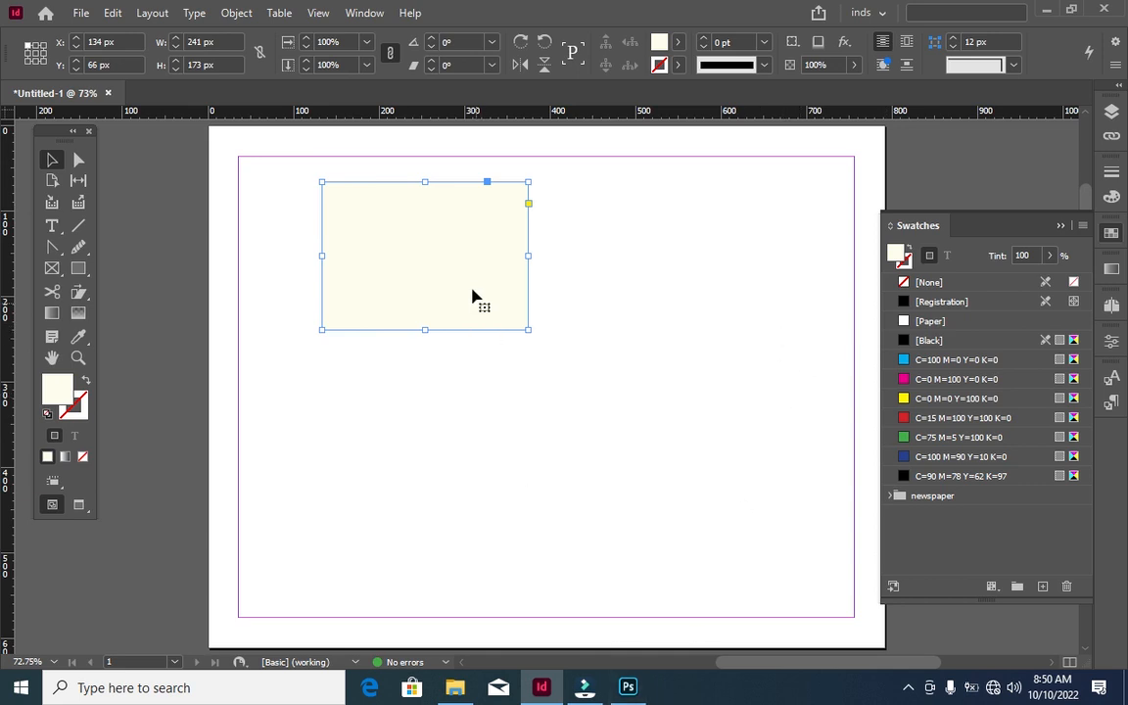
Delete the rectangle from the page and collapse the Swatches panel
scroll(444, 274, "up", 2)
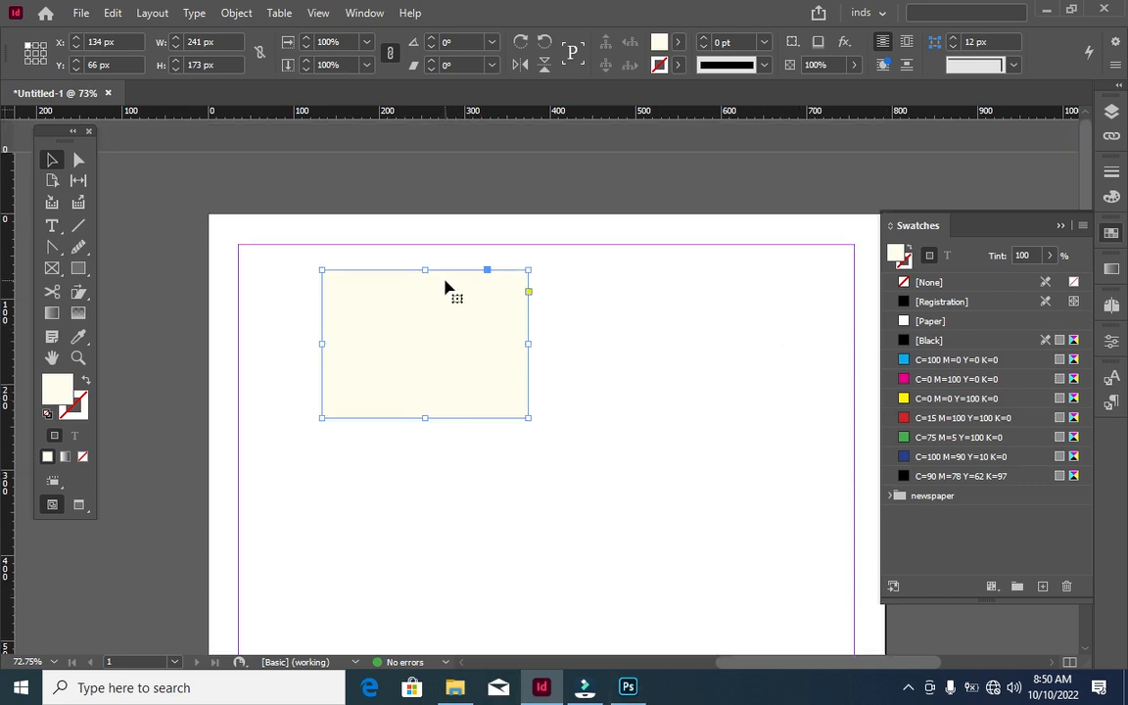
left_click(475, 361)
key("Delete")
scroll(488, 328, "down", 1)
scroll(489, 328, "down", 3)
scroll(490, 330, "up", 3)
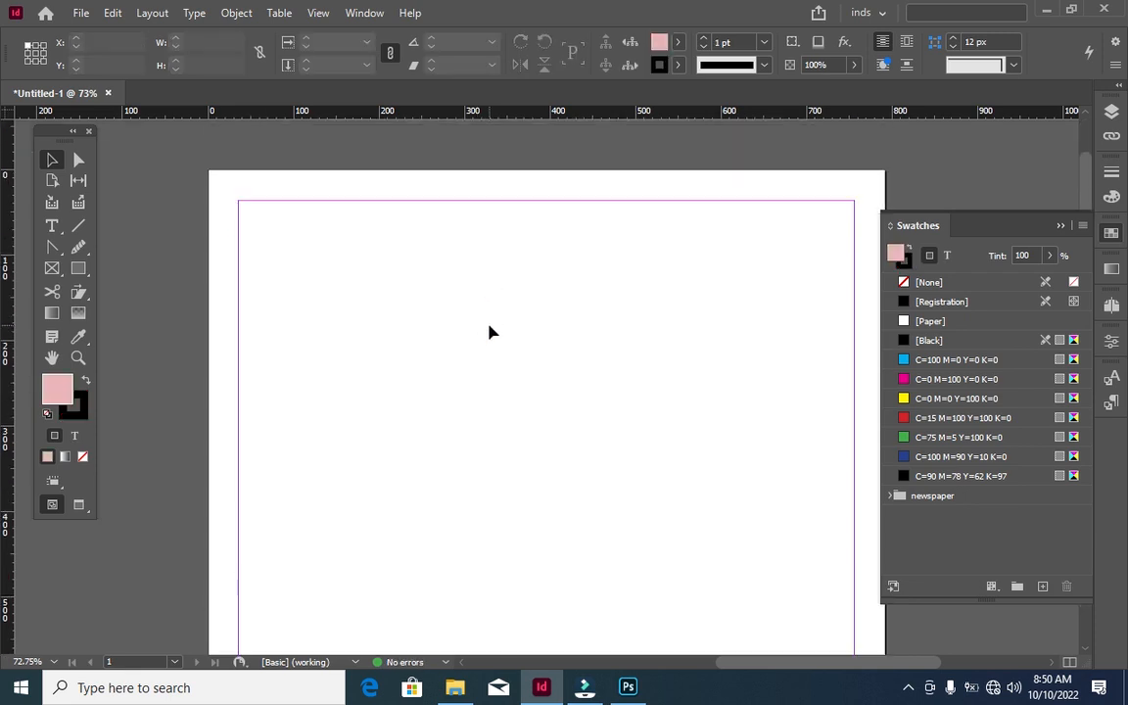
left_click(1056, 227)
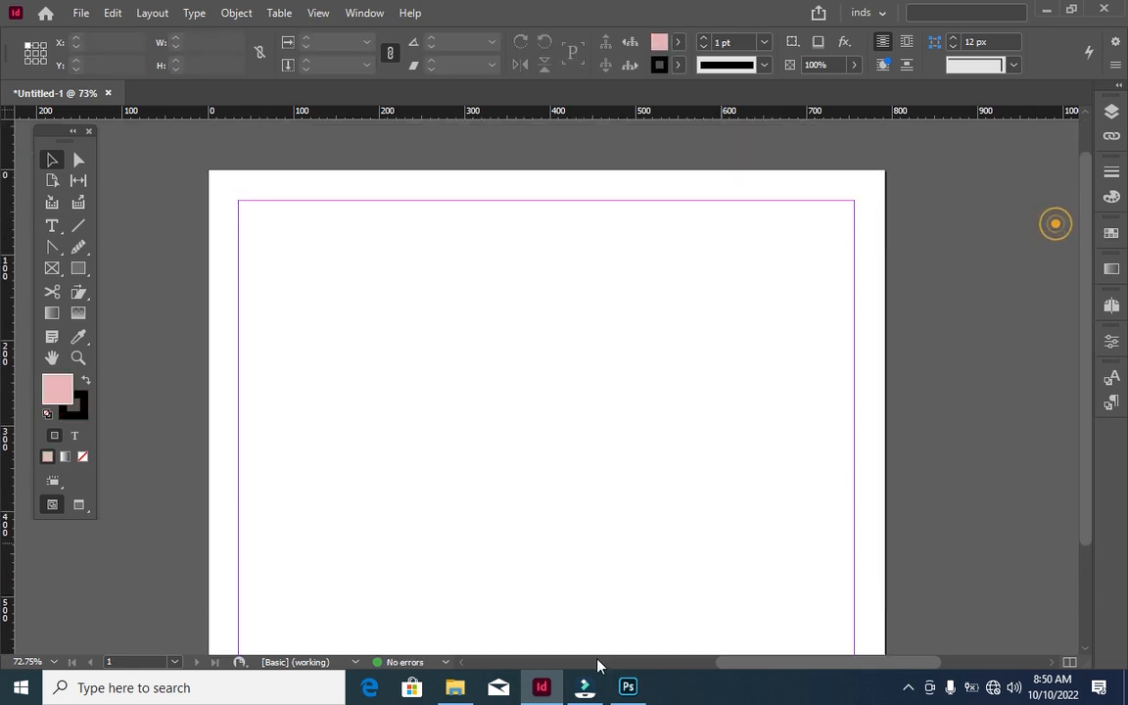
Place the cmyk-vs-rgb-diagram image from File Explorer's color folder on the page, about 630 px wide and 355 px high
left_click(455, 688)
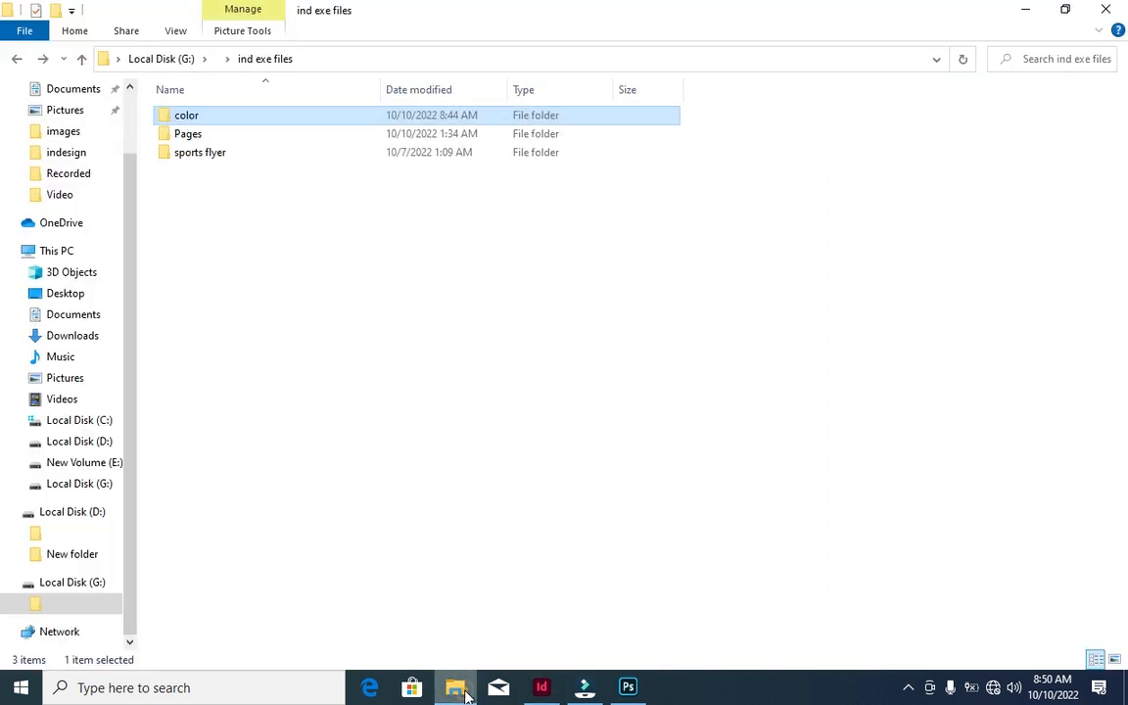
left_click(192, 140)
double_click(196, 115)
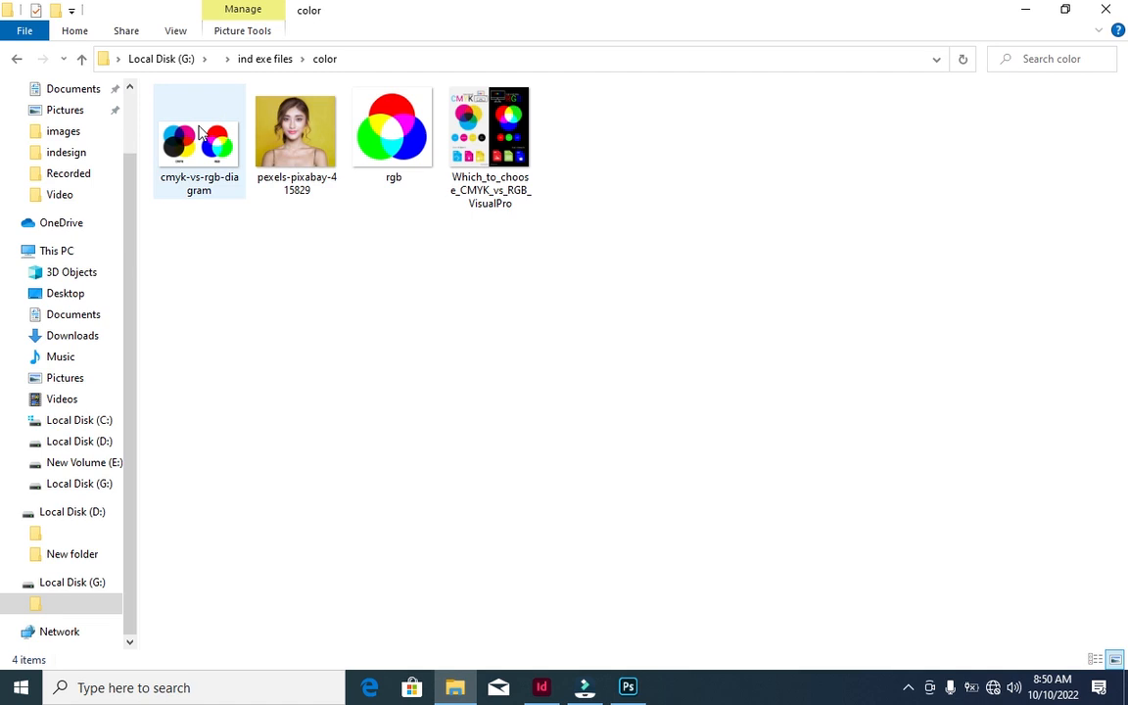
left_click_drag(199, 142, 416, 326)
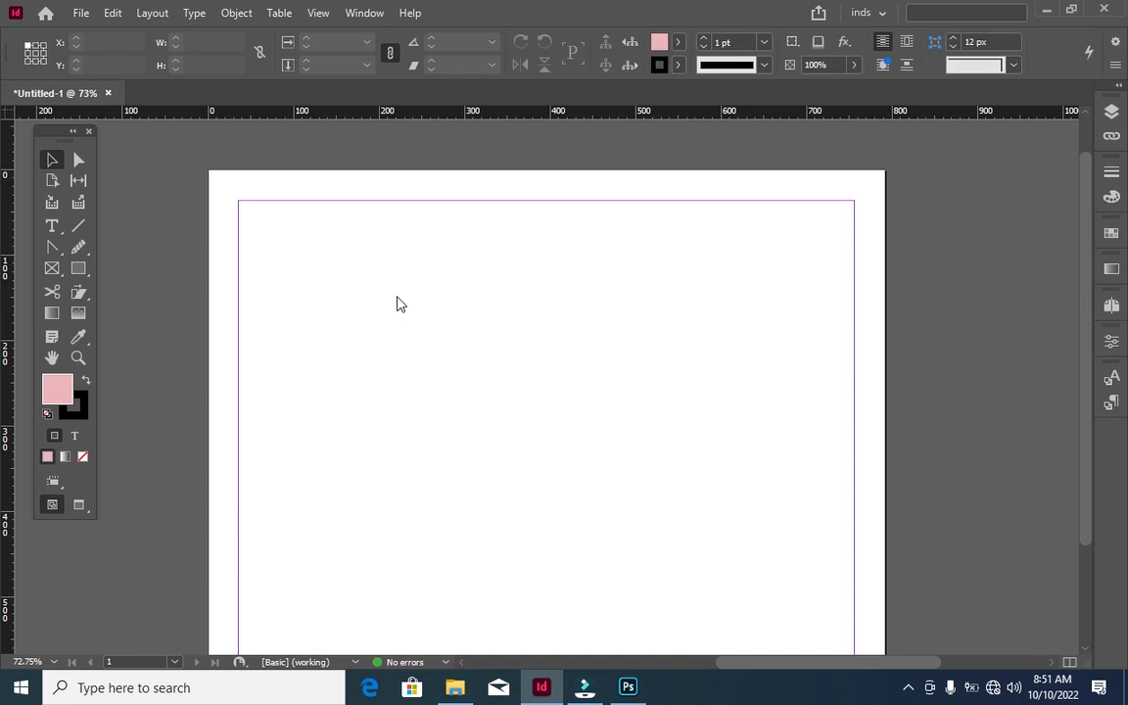
left_click_drag(271, 227, 813, 405)
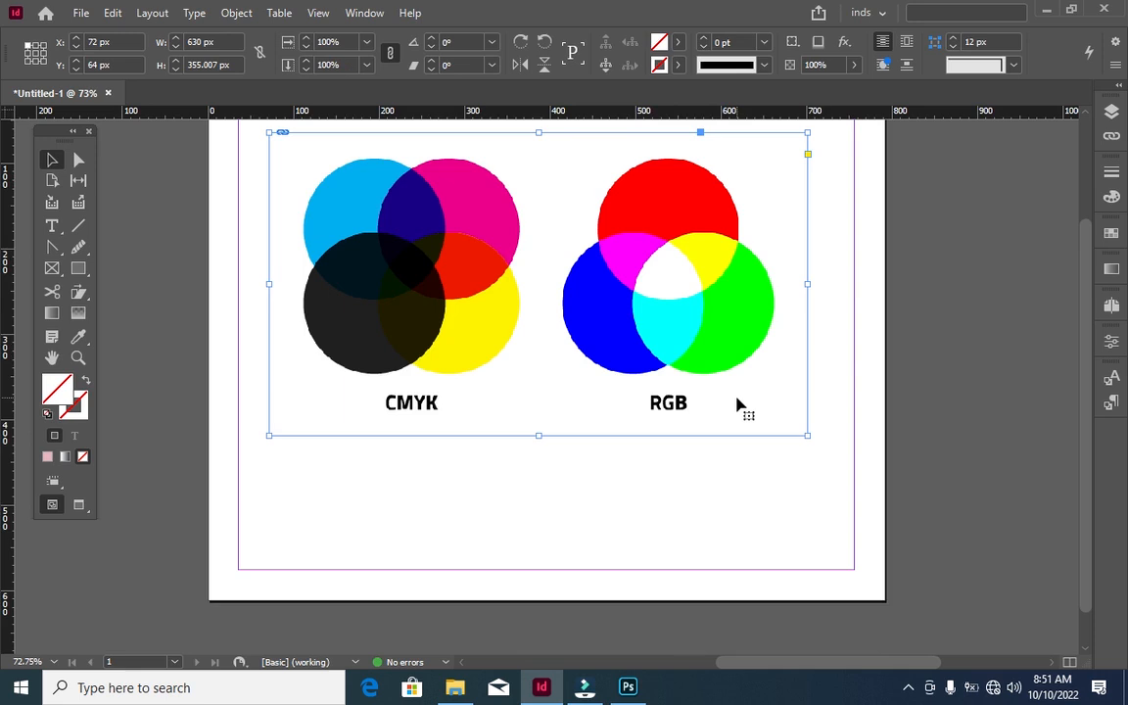
Deselect the placed diagram and add a second page to the document
scroll(741, 408, "up", 2)
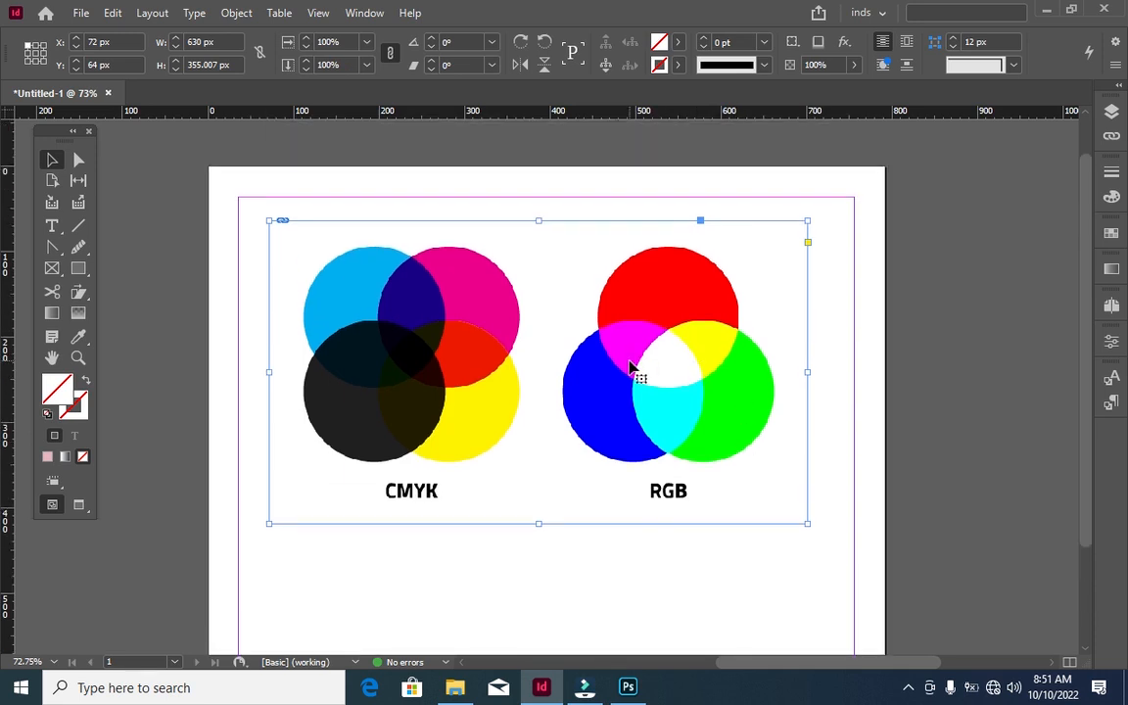
scroll(635, 501, "down", 3)
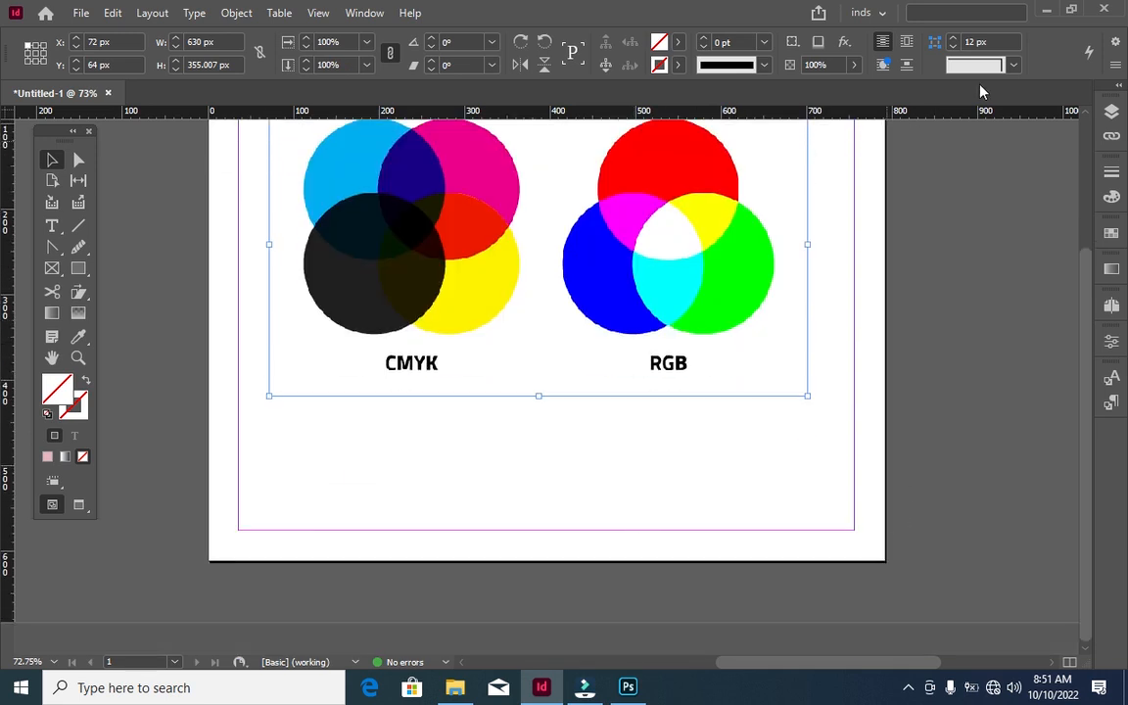
left_click(810, 508)
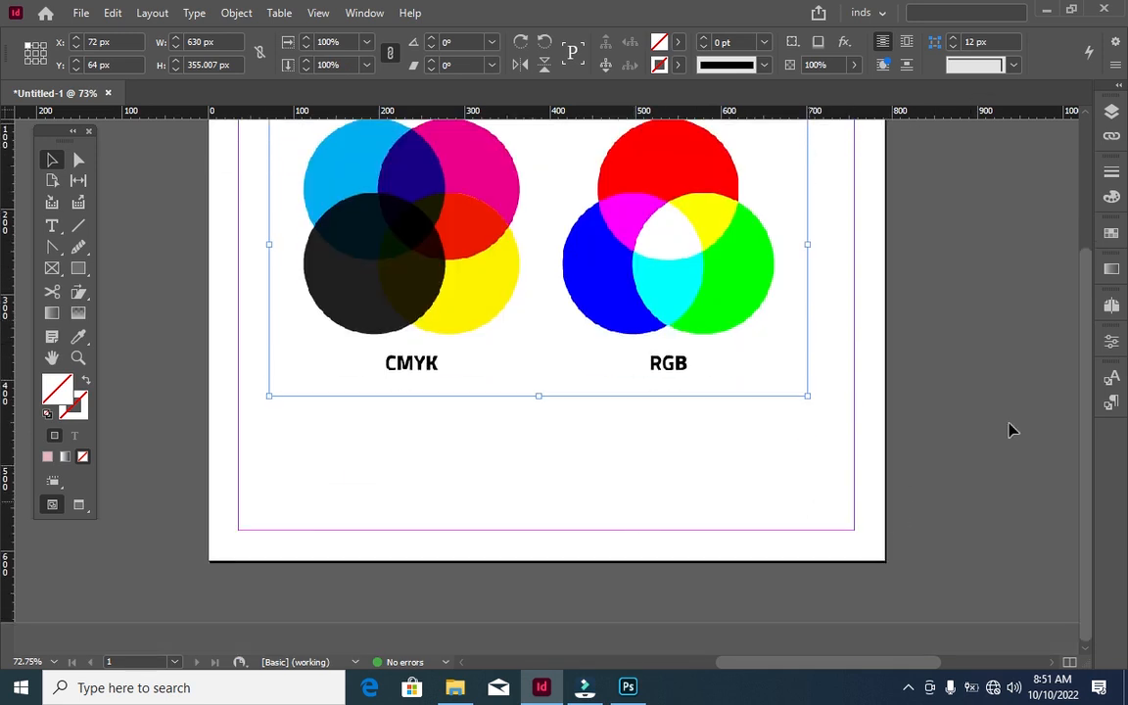
left_click(1110, 306)
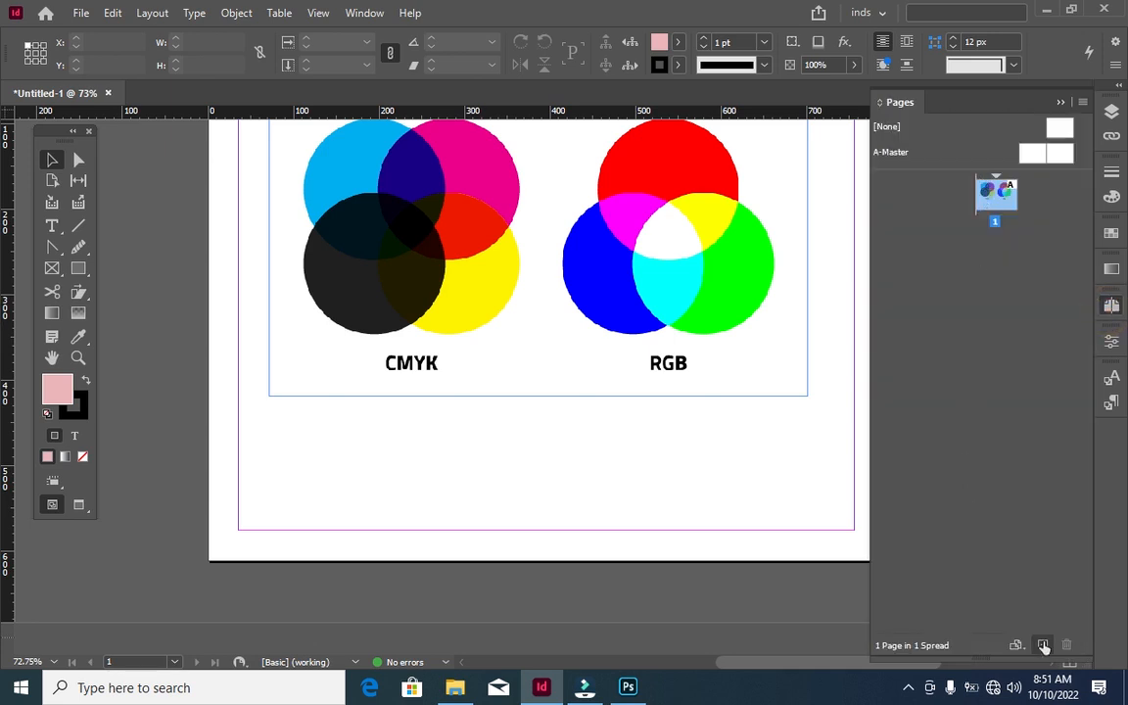
left_click(1043, 644)
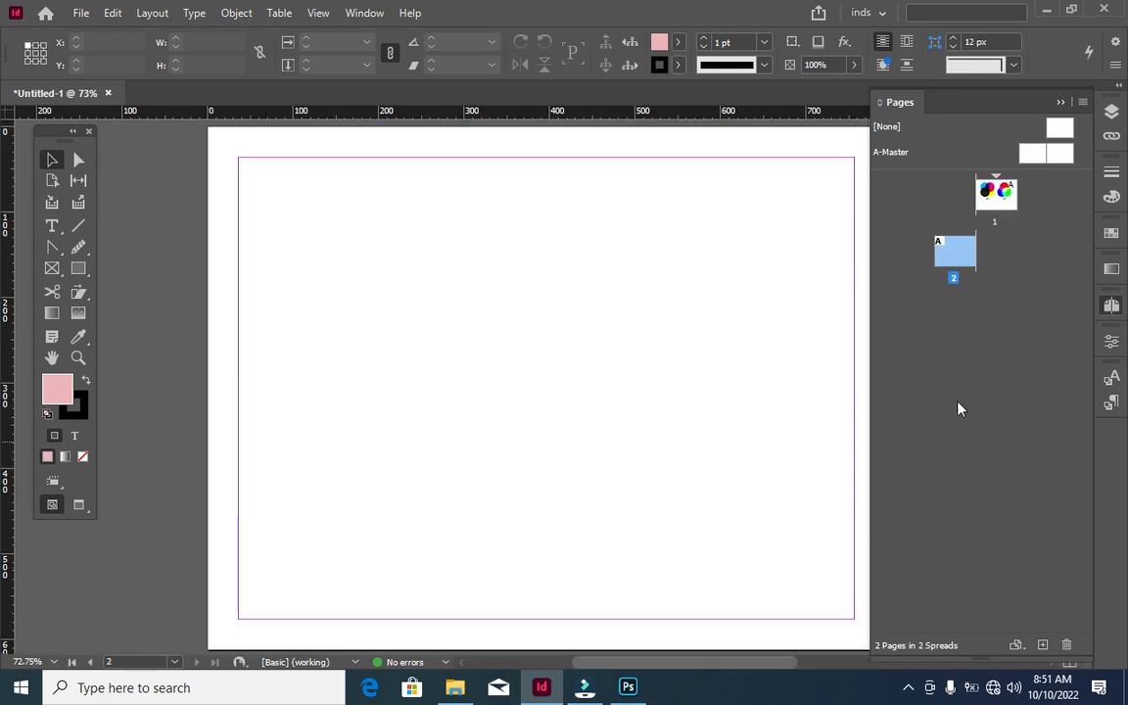
Look over the diagram on page 1 and the blank page 2, ending with page 2 in view
scroll(823, 257, "up", 3)
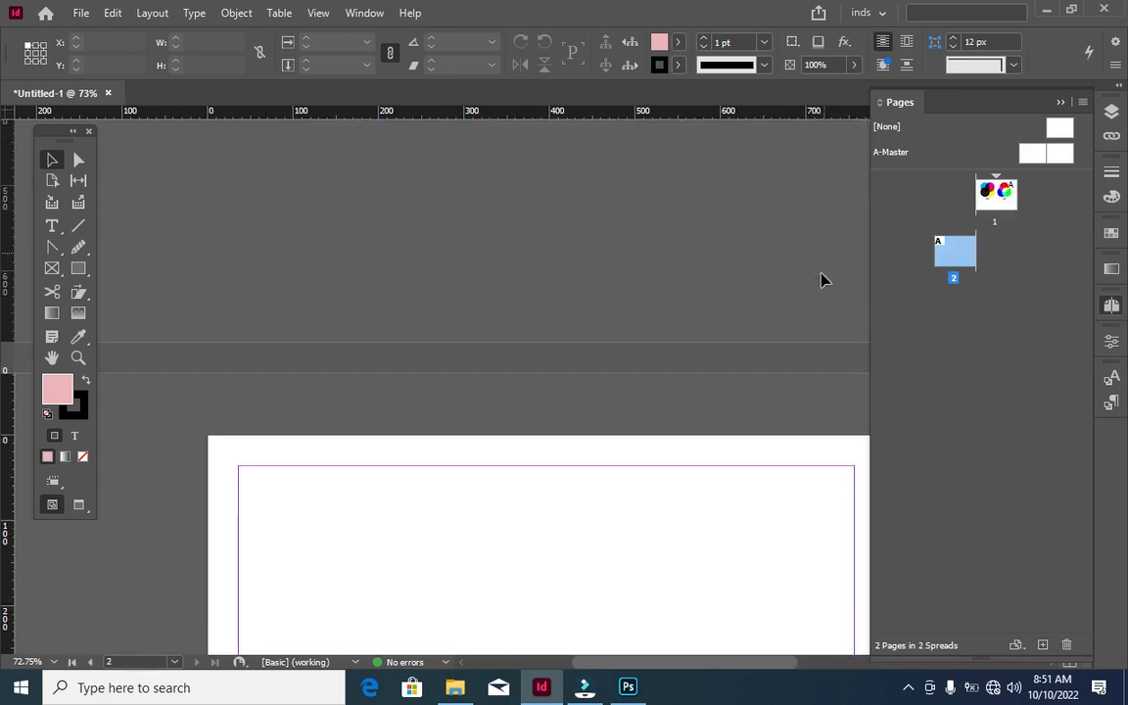
scroll(822, 279, "down", 2)
scroll(803, 337, "down", 5)
left_click_drag(656, 664, 764, 664)
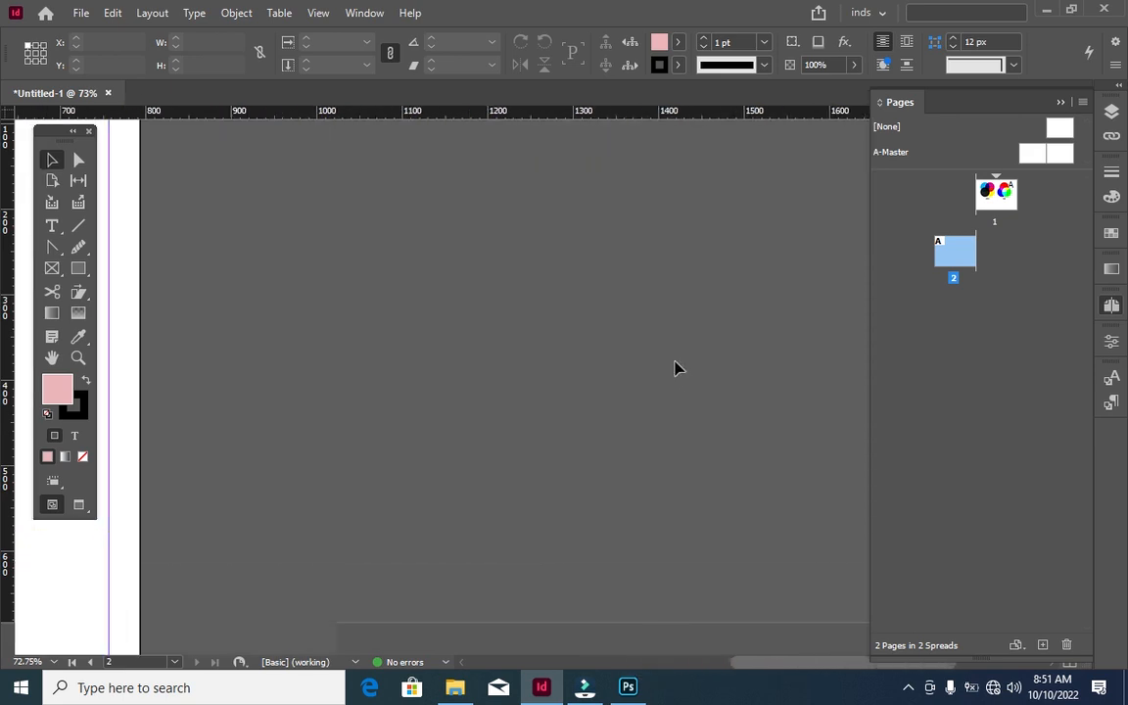
scroll(674, 361, "up", 7)
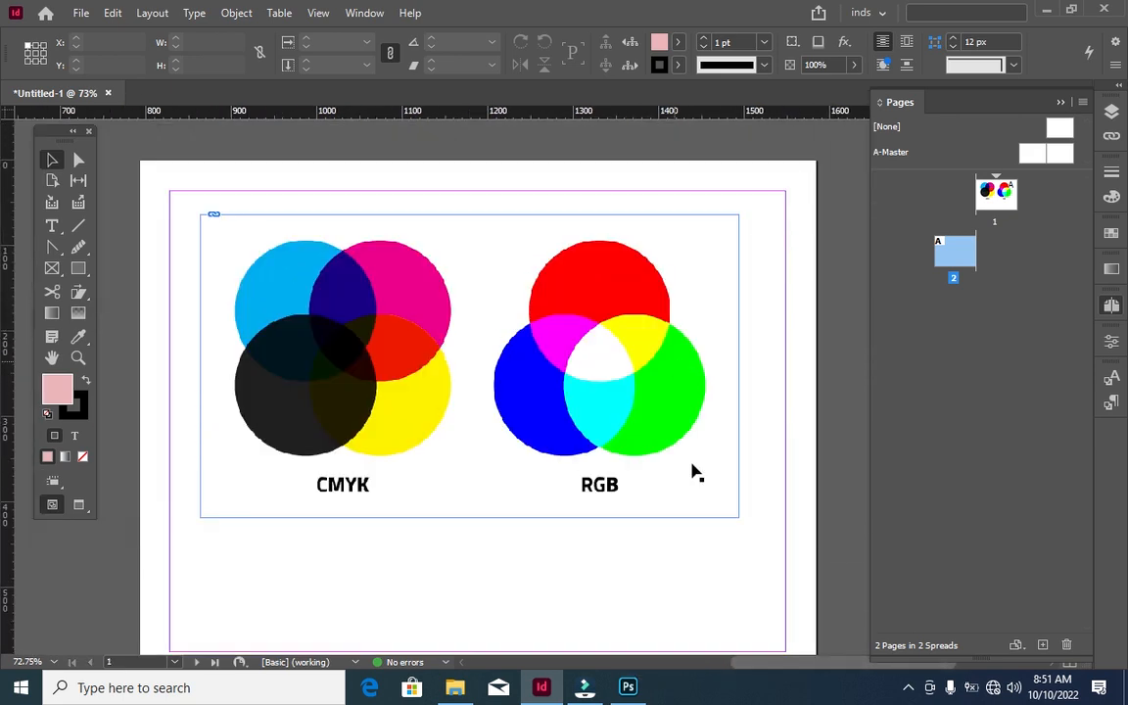
scroll(695, 471, "down", 3)
left_click_drag(826, 666, 726, 666)
scroll(636, 446, "down", 5)
scroll(635, 446, "down", 4)
scroll(649, 514, "down", 2)
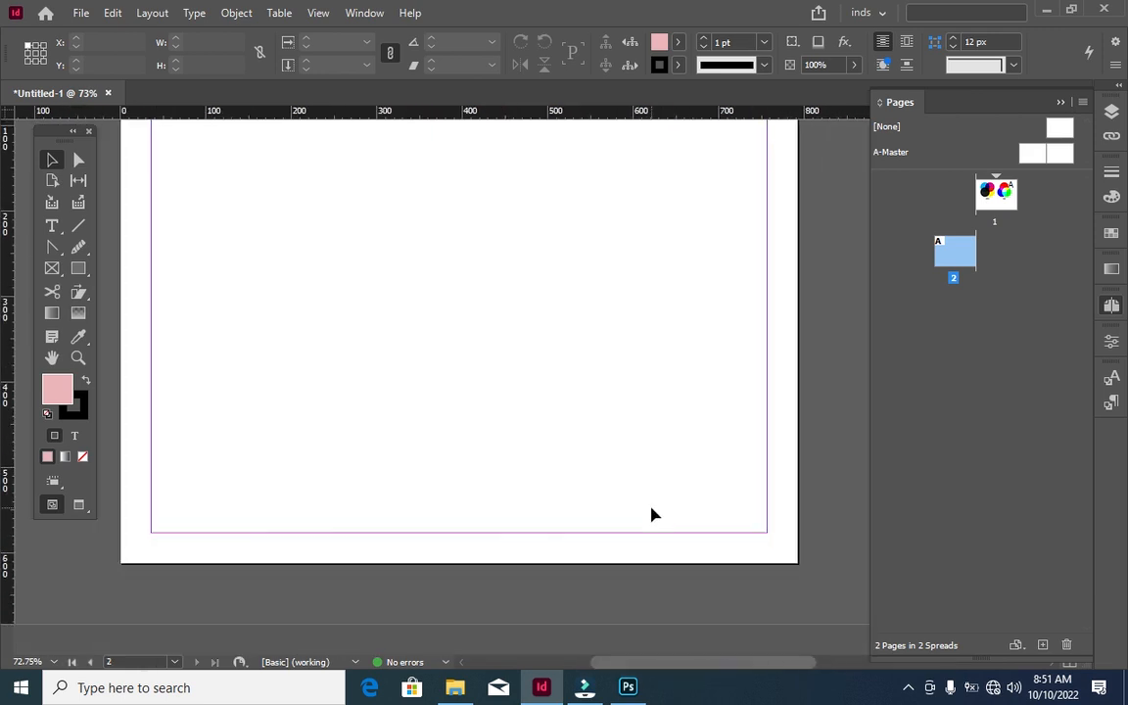
Place the Which_to_choose_CMYK_vs_RGB_VisualPro image from File Explorer on page 2, about 570 px square at X 70 px, Y 24 px
left_click(456, 690)
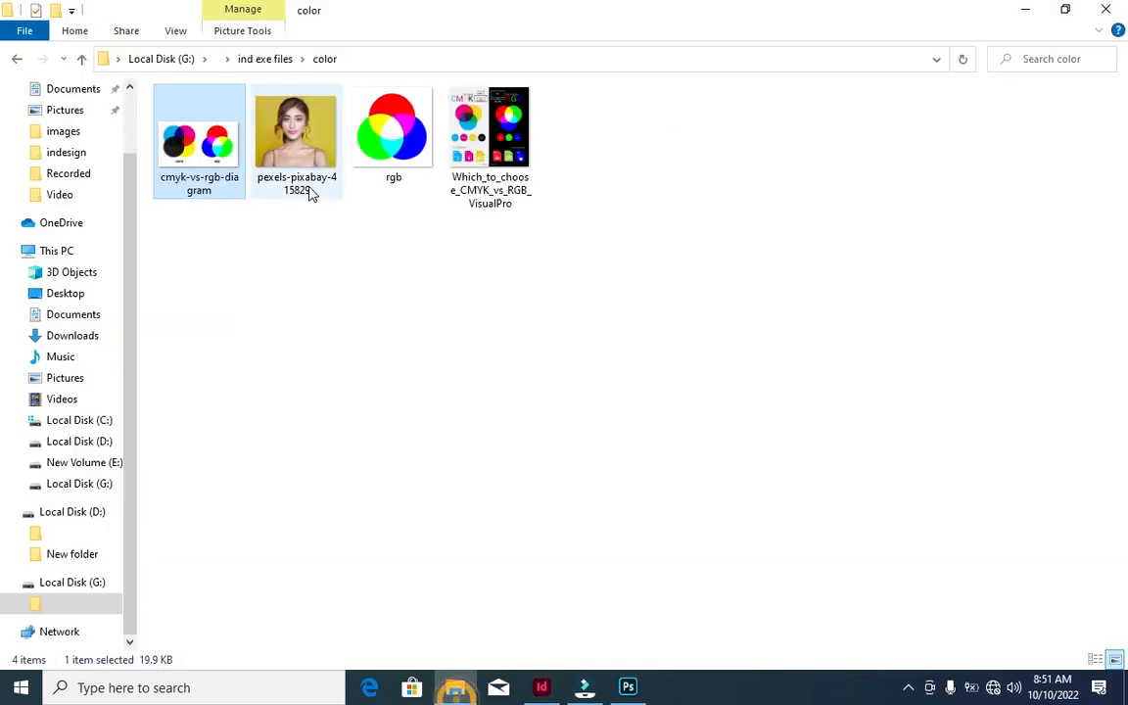
left_click(494, 145)
left_click_drag(495, 145, 375, 365)
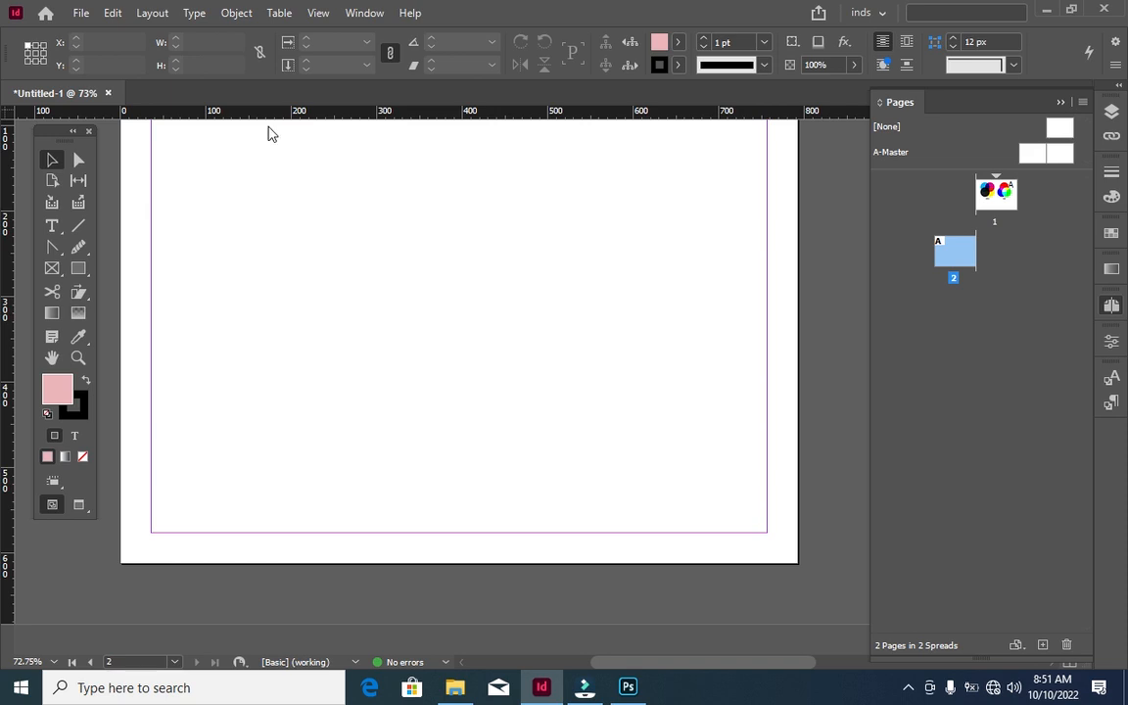
scroll(278, 195, "up", 3)
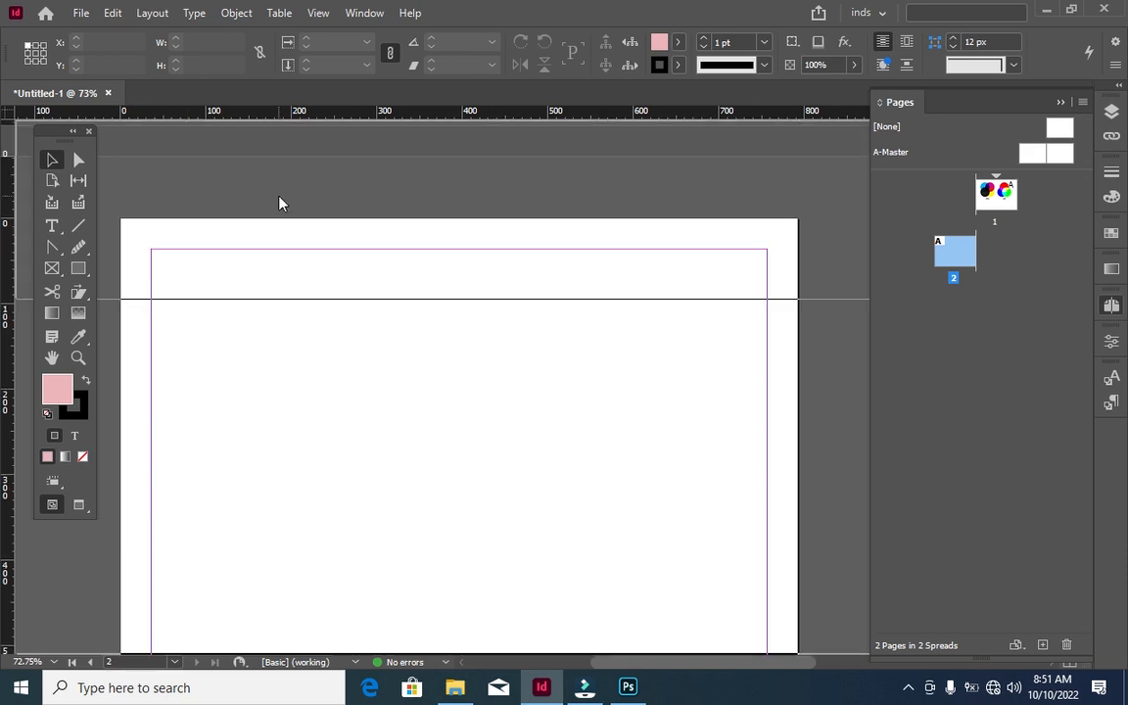
scroll(287, 257, "down", 1)
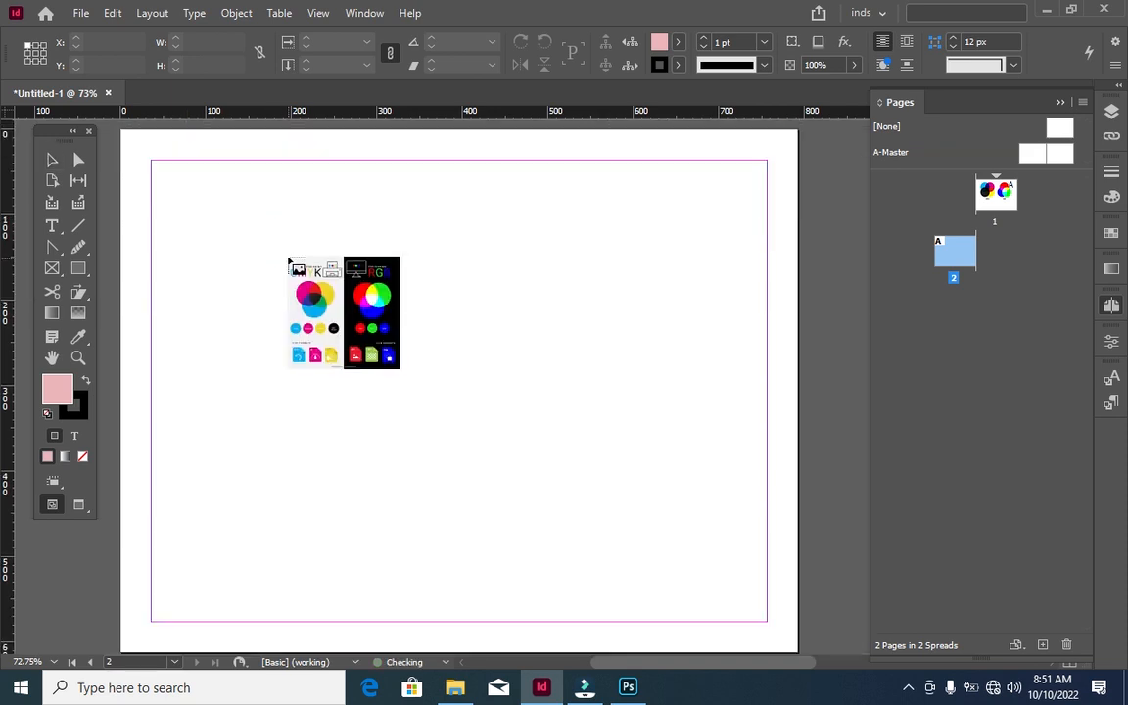
left_click_drag(181, 150, 667, 635)
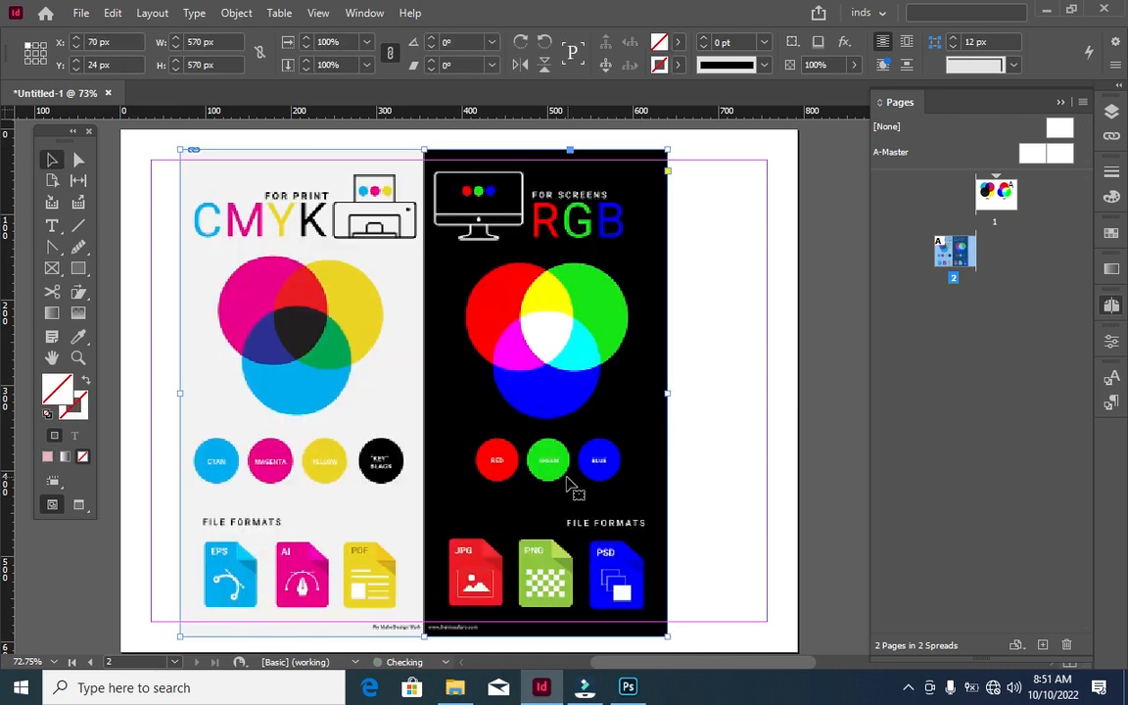
left_click(763, 240)
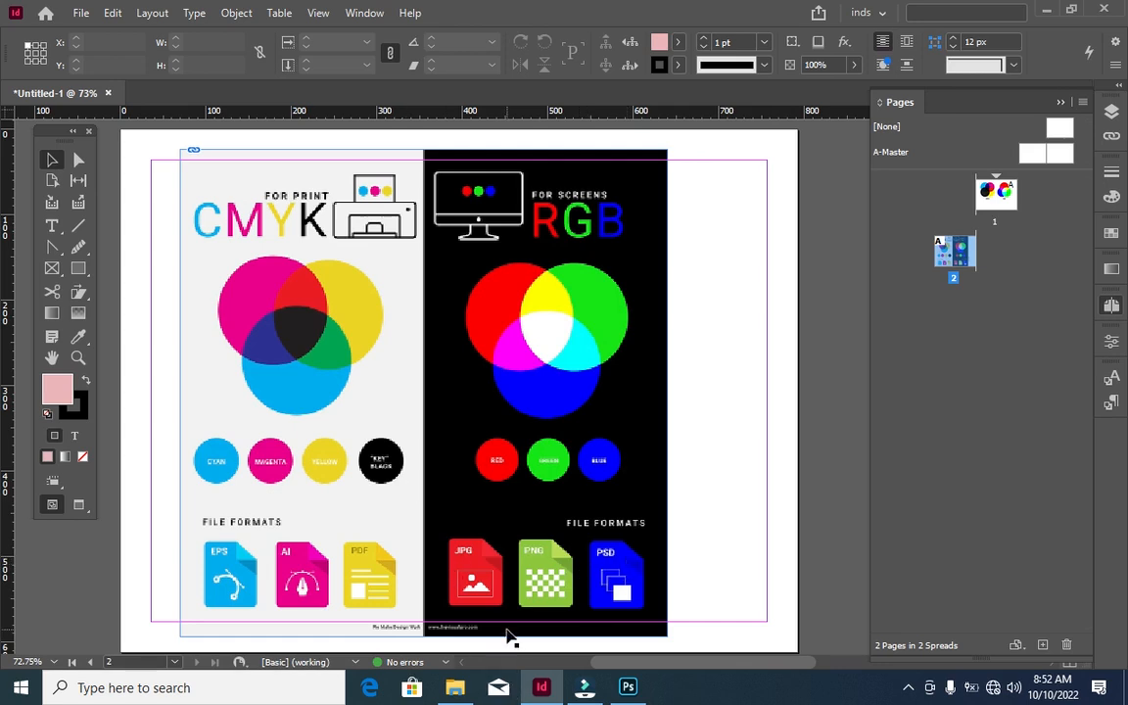
Scale the CMYK versus RGB diagram on page 1 down proportionally to about 402 px wide and 226 px high
scroll(503, 631, "down", 2)
scroll(529, 529, "up", 10)
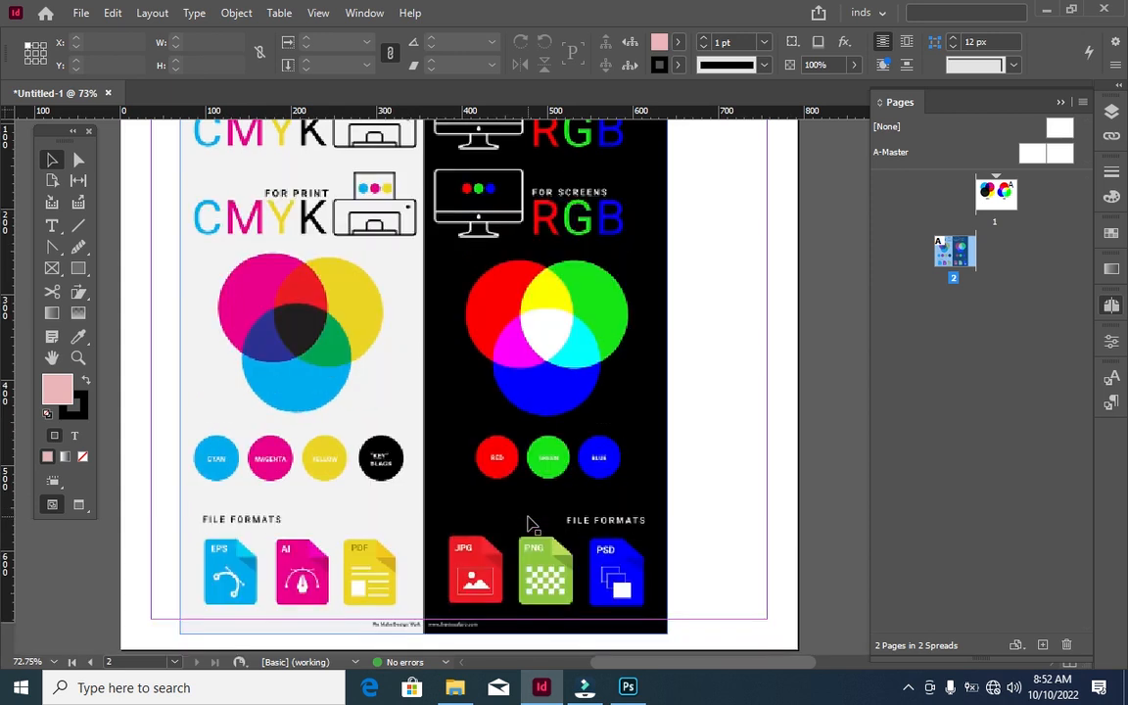
left_click_drag(655, 664, 773, 646)
scroll(756, 508, "down", 3)
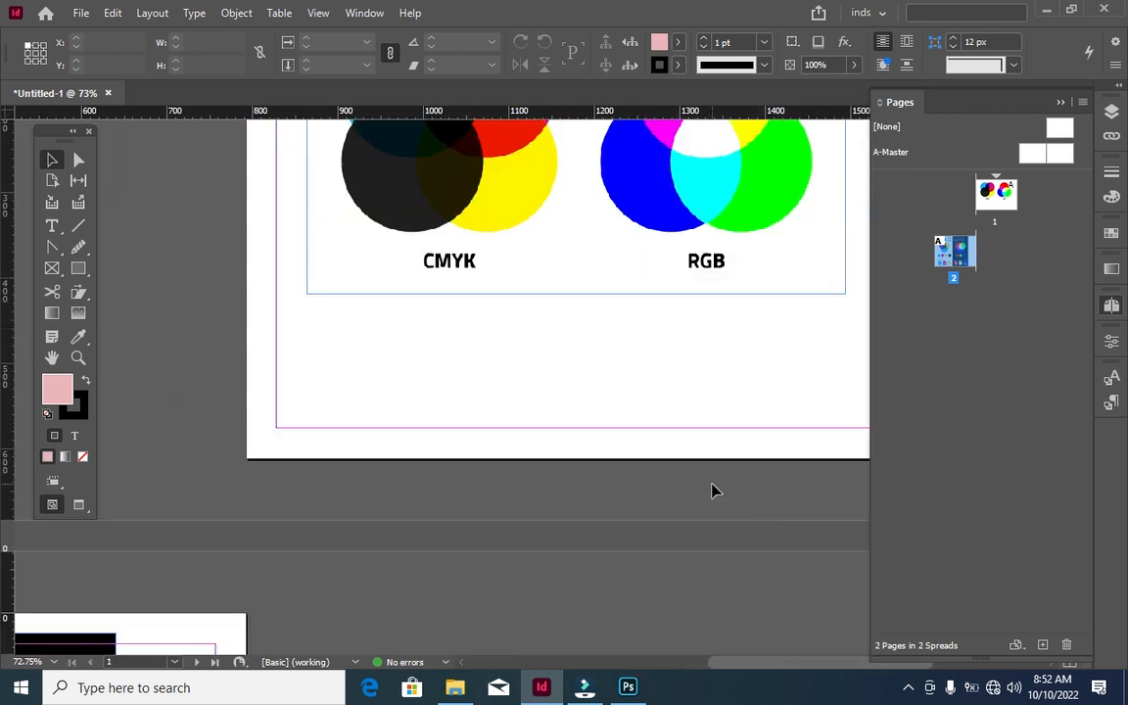
scroll(712, 491, "up", 2)
left_click(737, 327)
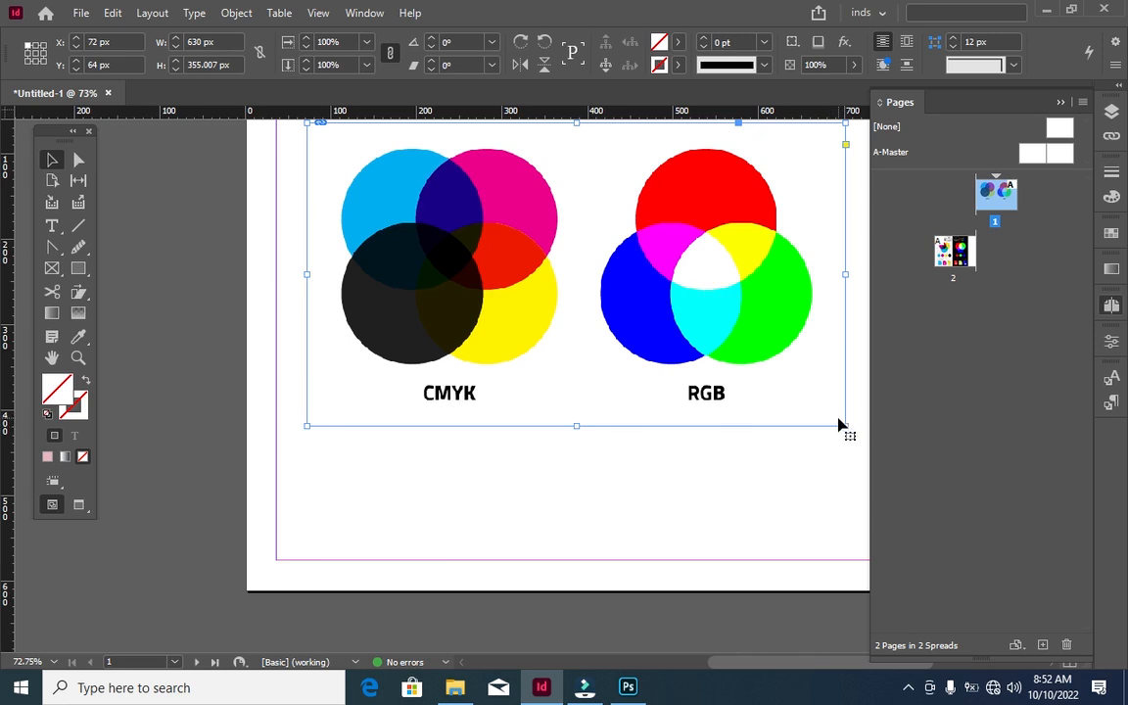
left_click(838, 419)
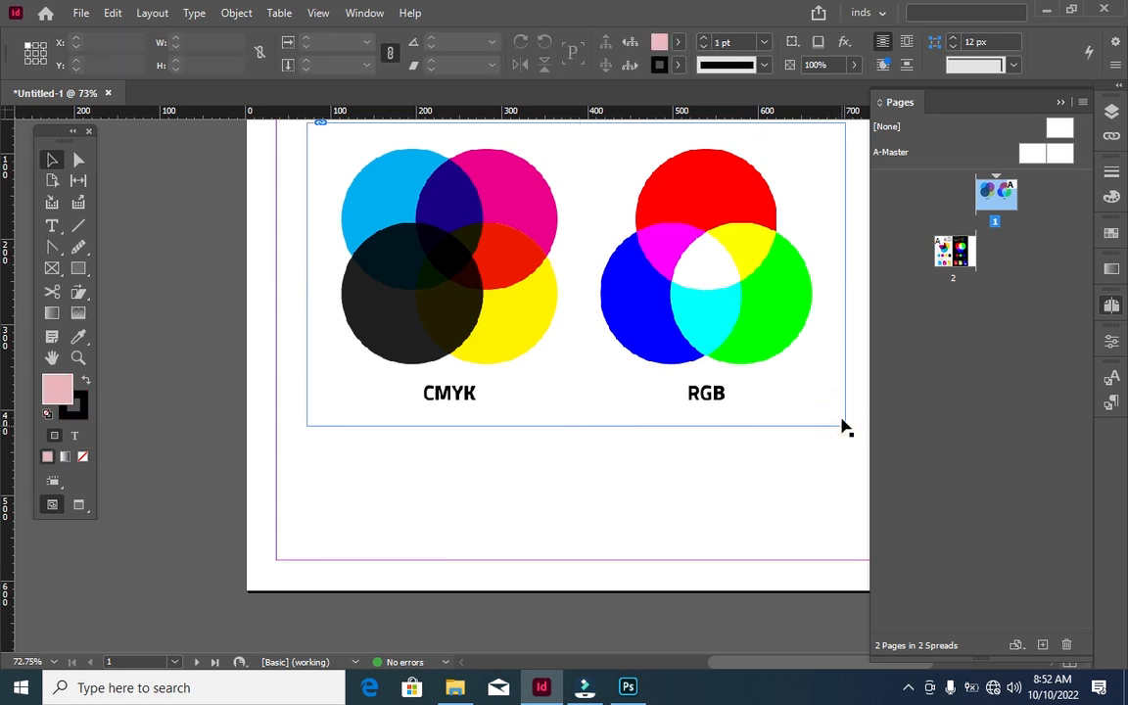
left_click(726, 347)
left_click_drag(846, 428, 651, 315)
Move the diagram up past page 1's top edge, to about X 80 px, Y -96 px
left_click_drag(564, 224, 564, 132)
scroll(671, 223, "up", 3)
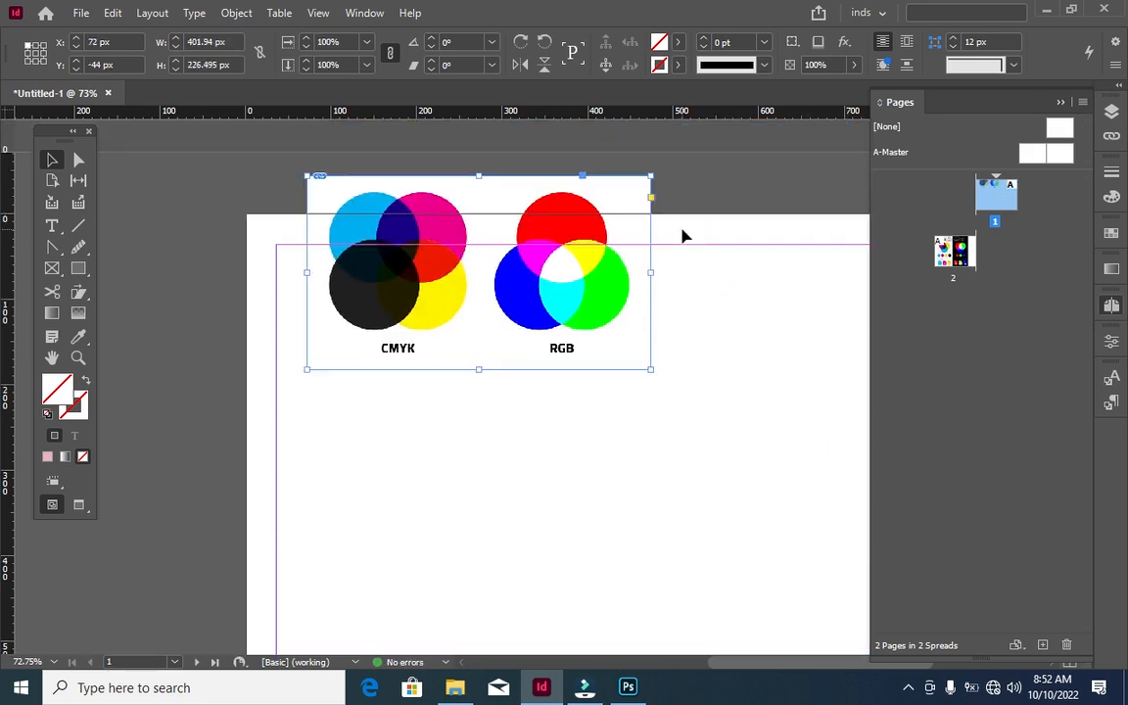
scroll(684, 235, "down", 3)
left_click_drag(548, 202, 555, 157)
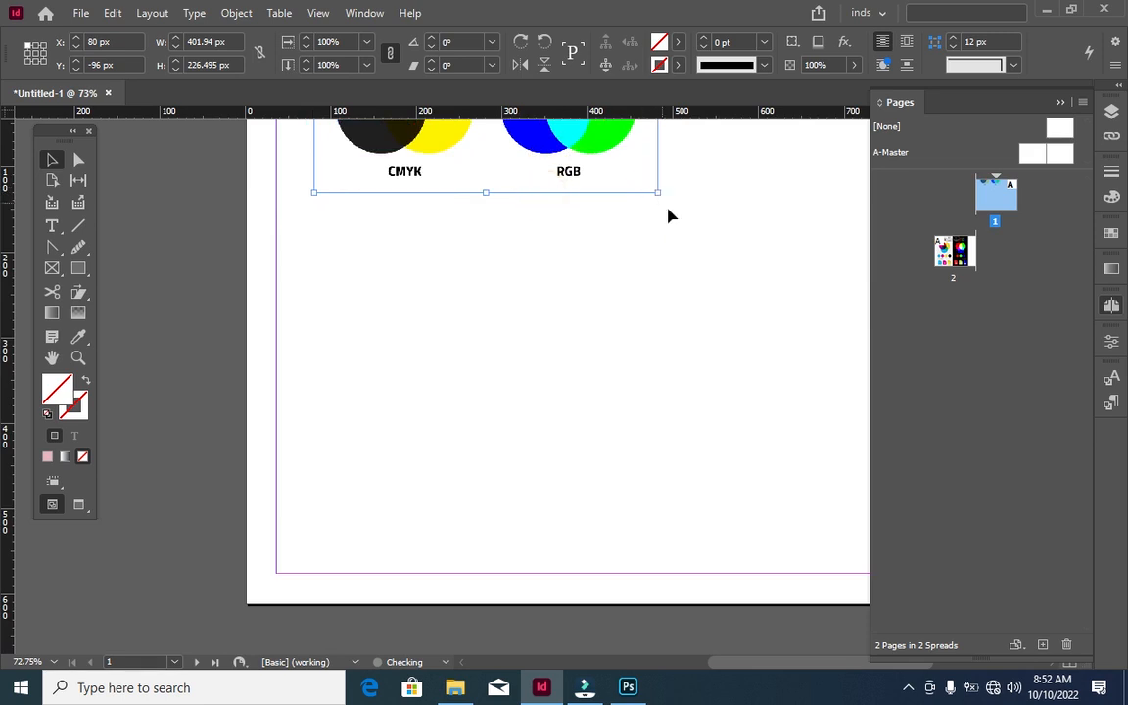
scroll(669, 216, "up", 3)
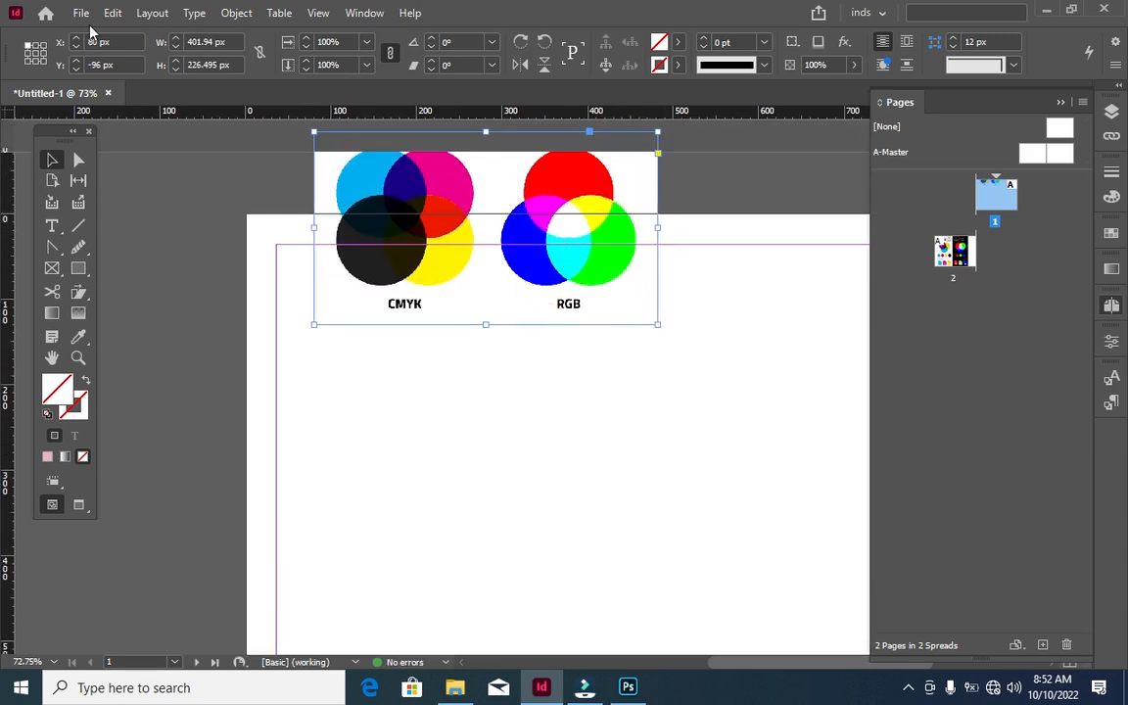
Place the rgb image from File Explorer on page 1, about 333 px square at X 154 px, Y 188 px, and shift the diagram further up
left_click(455, 687)
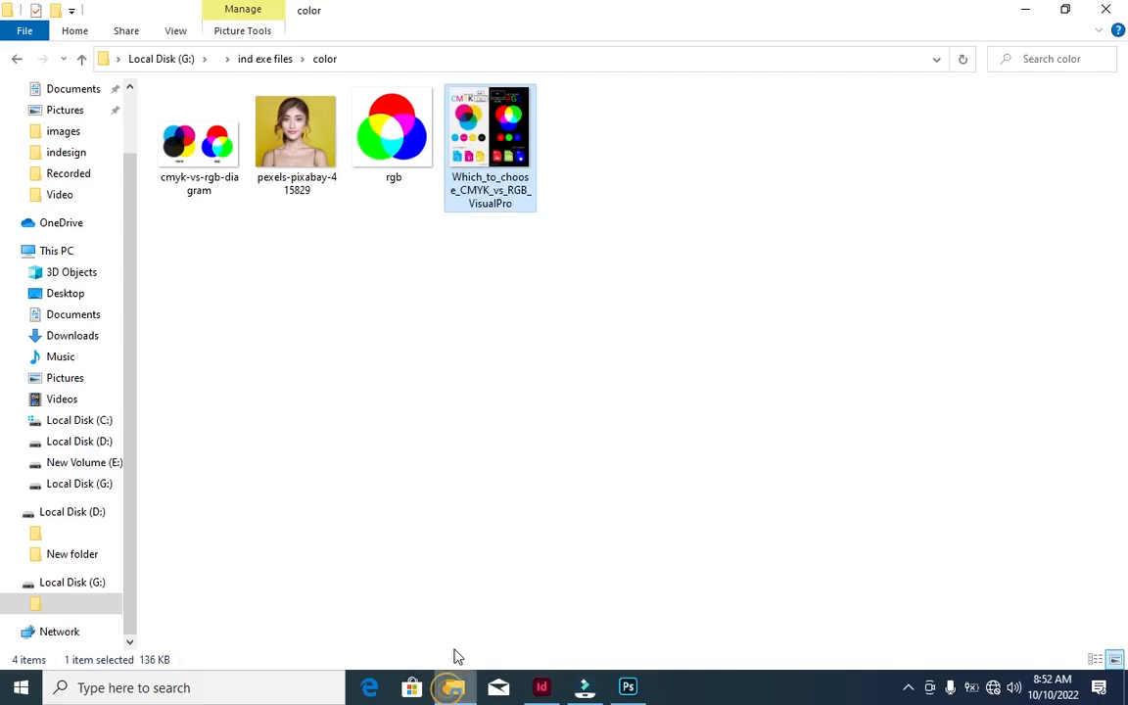
left_click_drag(362, 144, 662, 577)
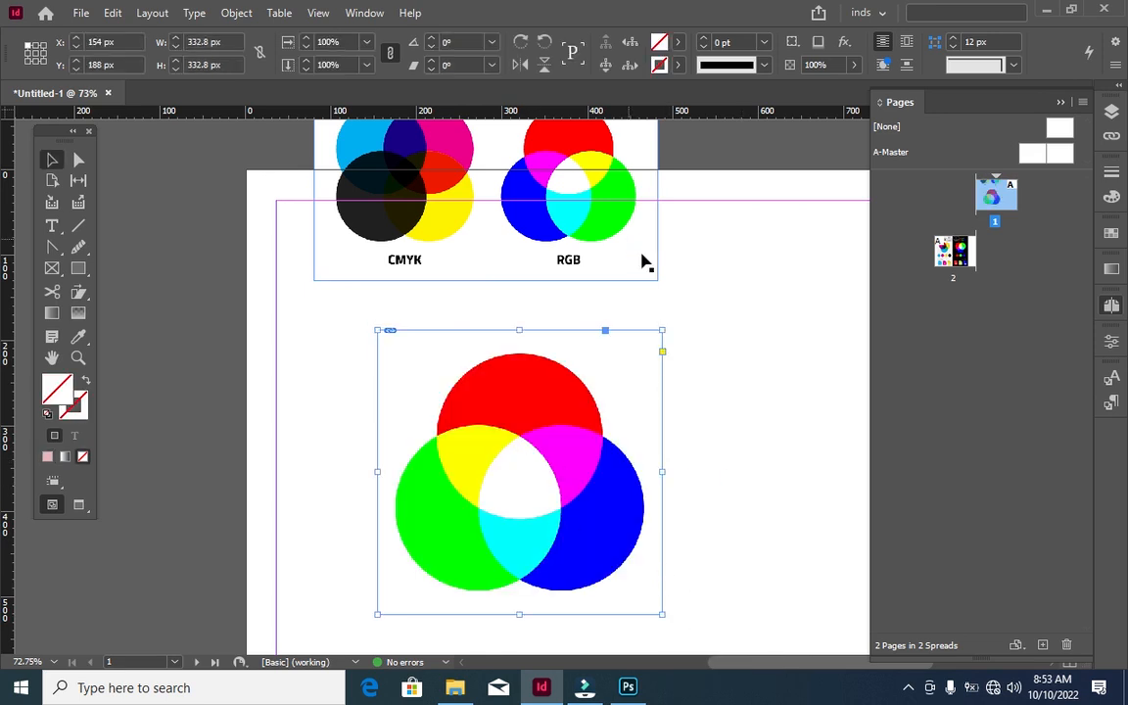
left_click_drag(607, 188, 604, 132)
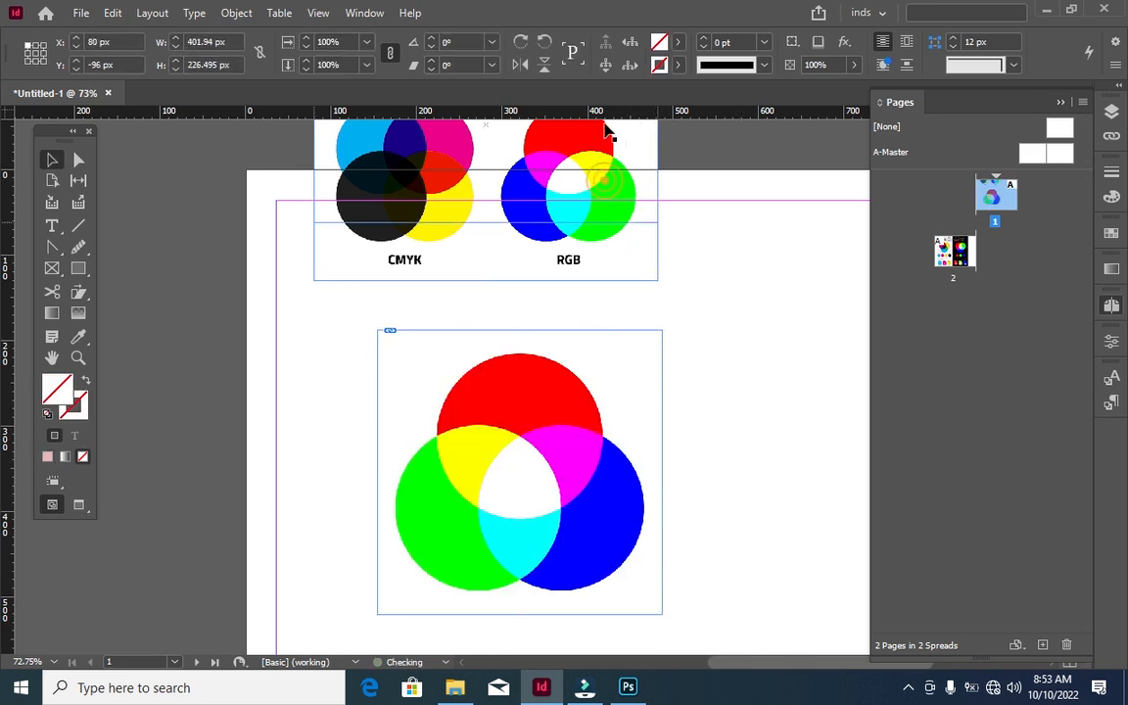
left_click(545, 393)
left_click(798, 381)
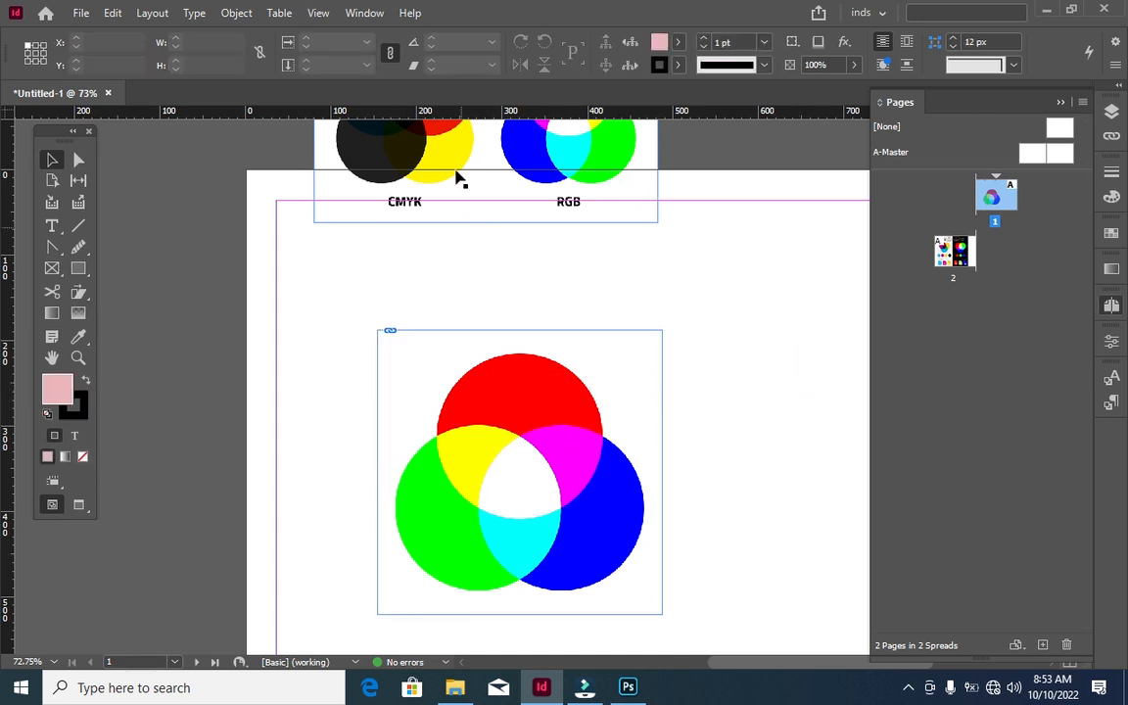
Move the CMYK versus RGB diagram down to about X 78 px, Y -82 px and deselect it
scroll(460, 182, "up", 1)
left_click(488, 176)
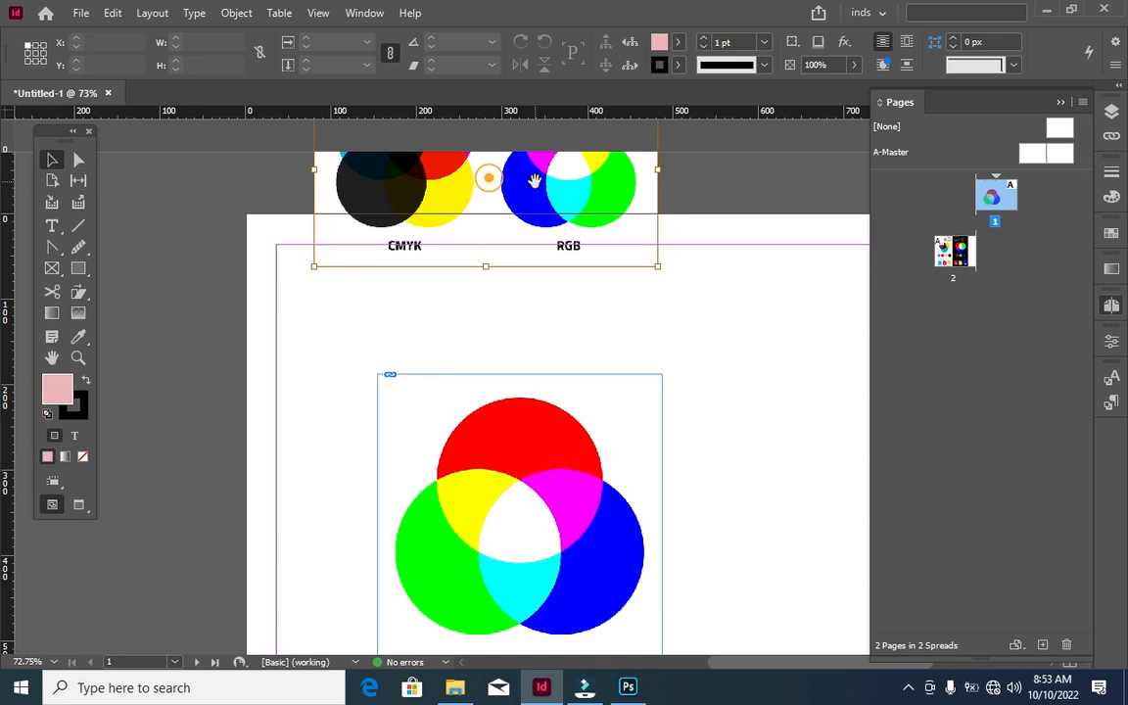
left_click(658, 326)
left_click_drag(628, 264, 626, 334)
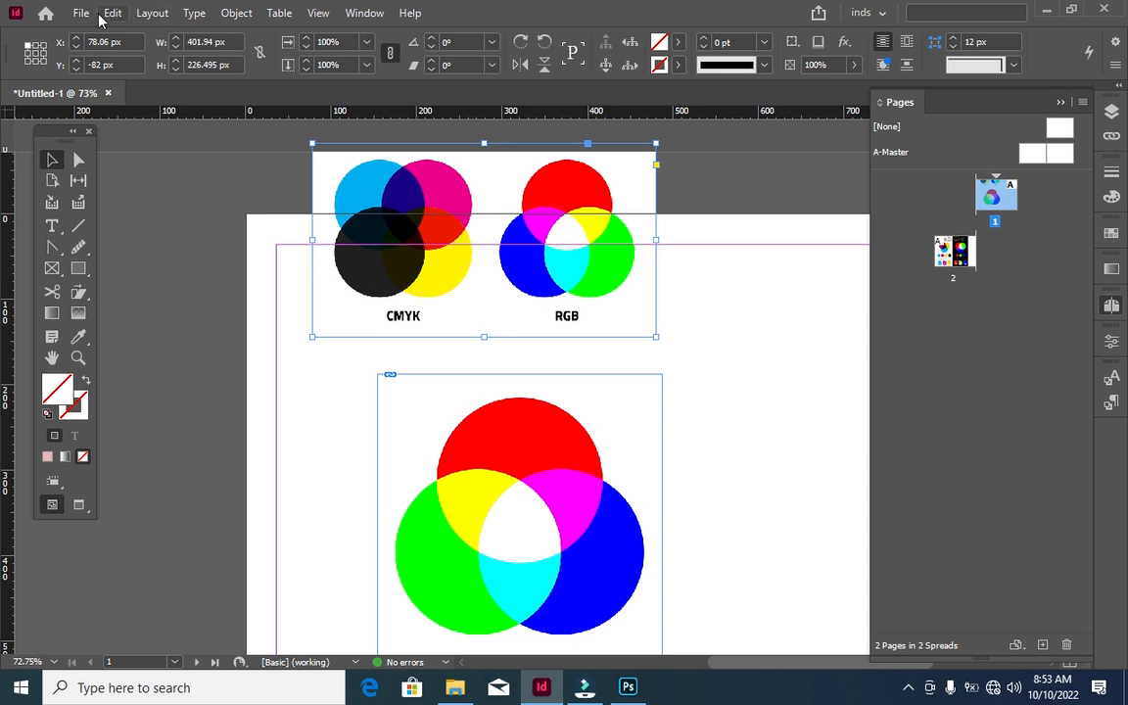
left_click(769, 386)
Set the document's transparency blend space to Document CMYK
left_click(113, 12)
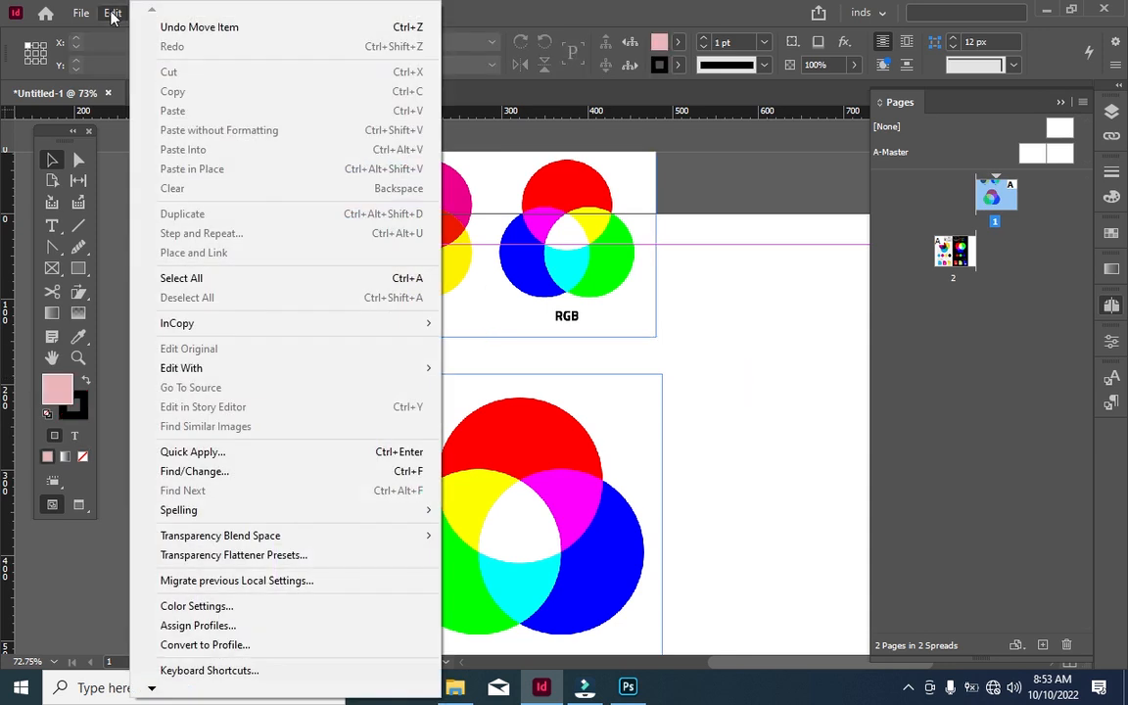
mouse_move(248, 544)
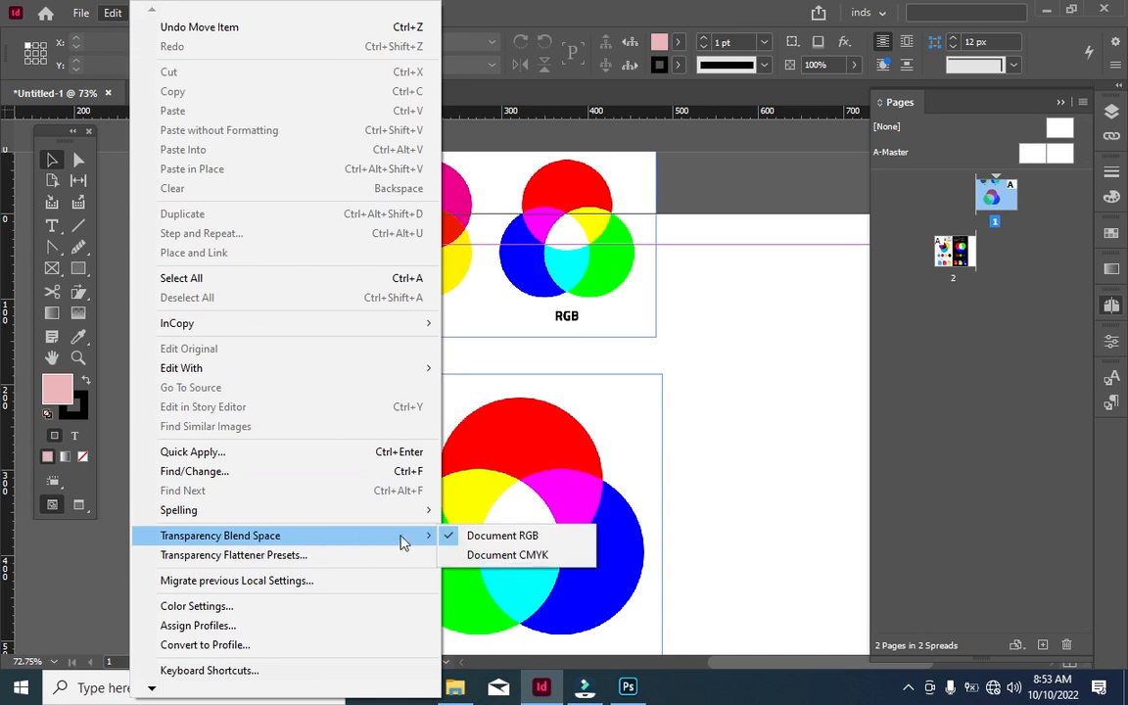
left_click(508, 555)
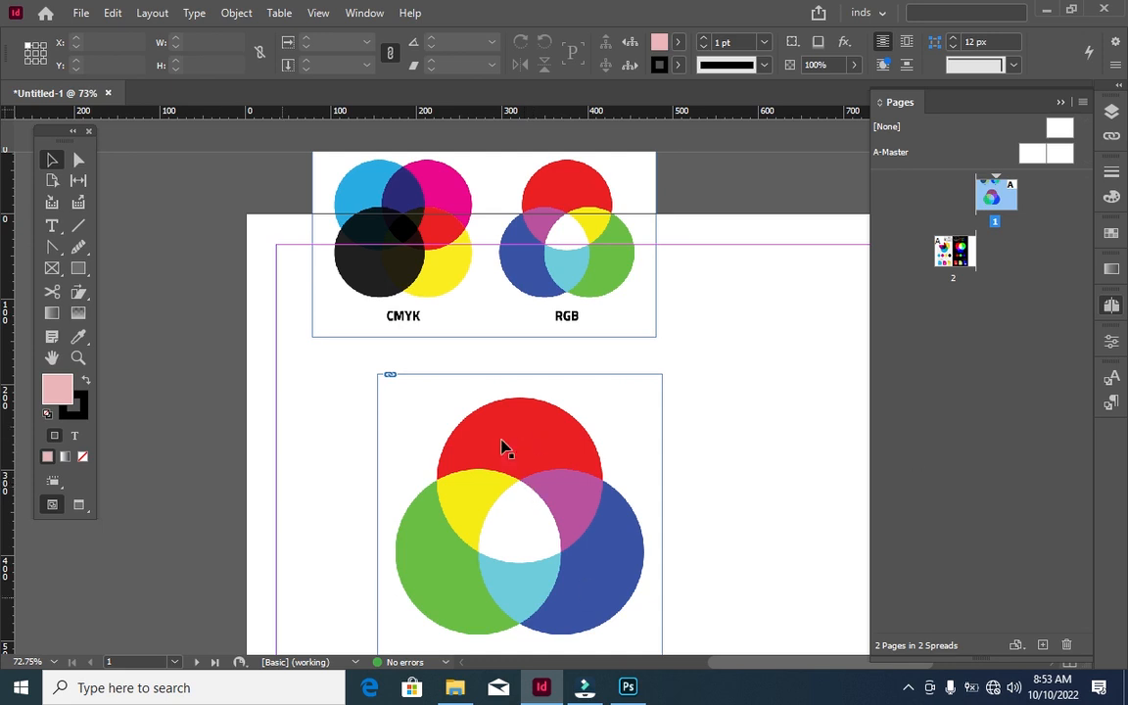
Set the transparency blend space to Document RGB and move the CMYK versus RGB diagram down to about X 76 px, Y -16 px
left_click(123, 12)
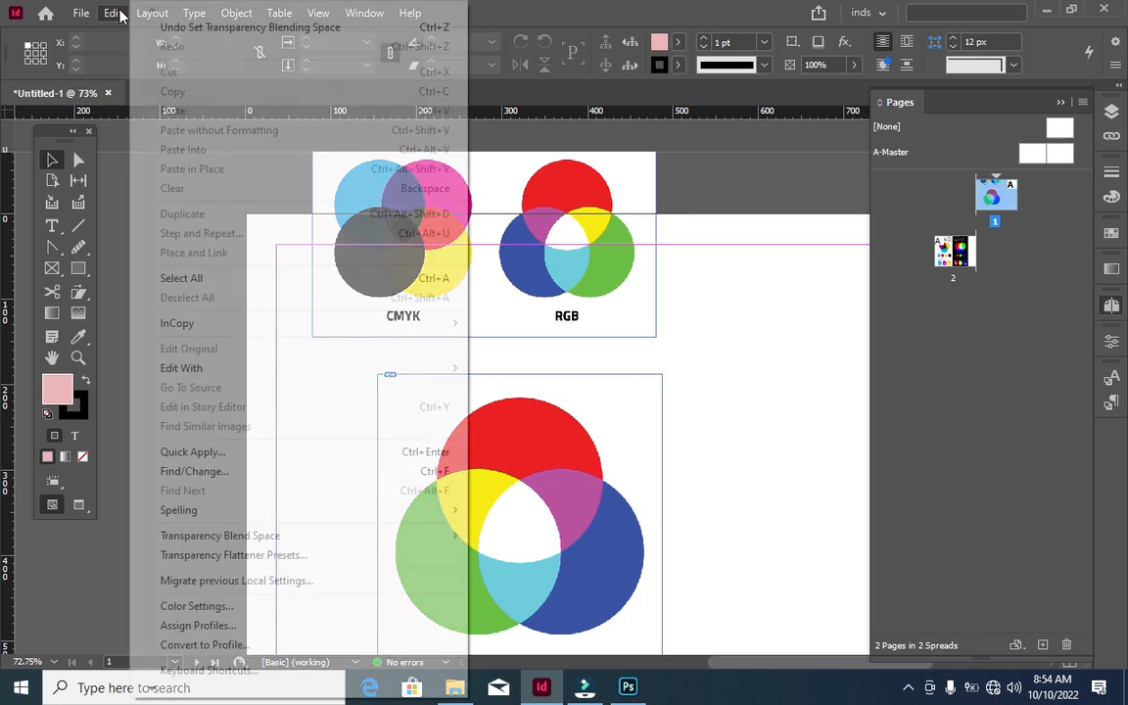
mouse_move(305, 541)
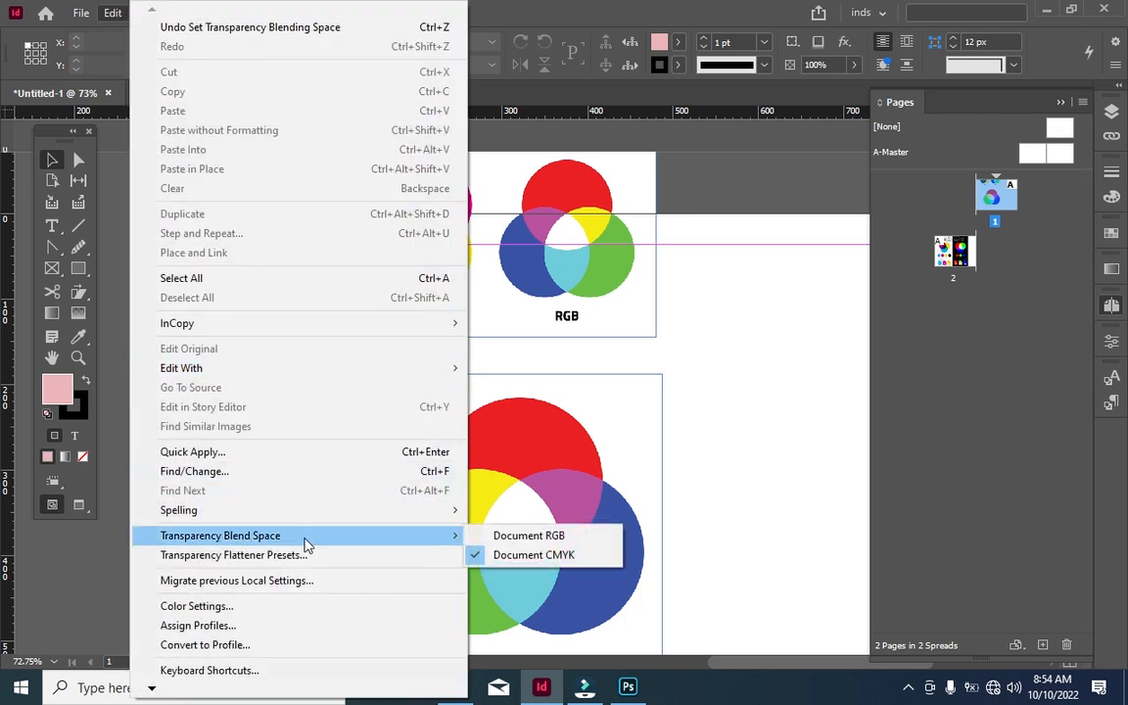
left_click(511, 535)
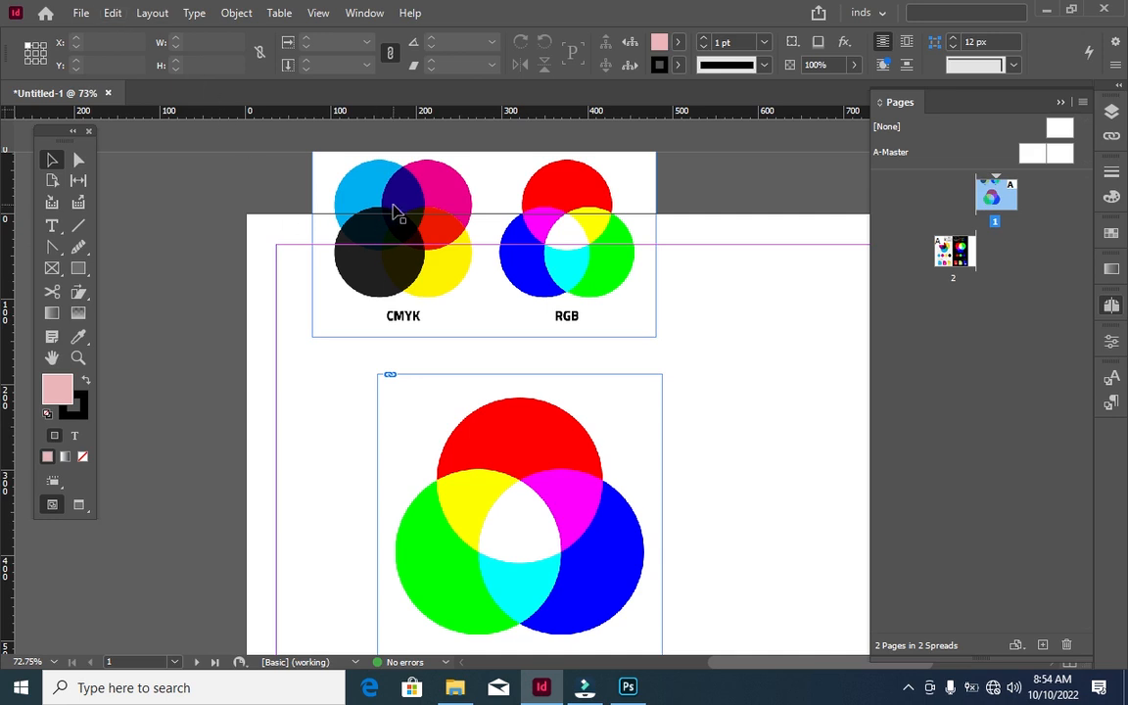
left_click_drag(396, 211, 387, 301)
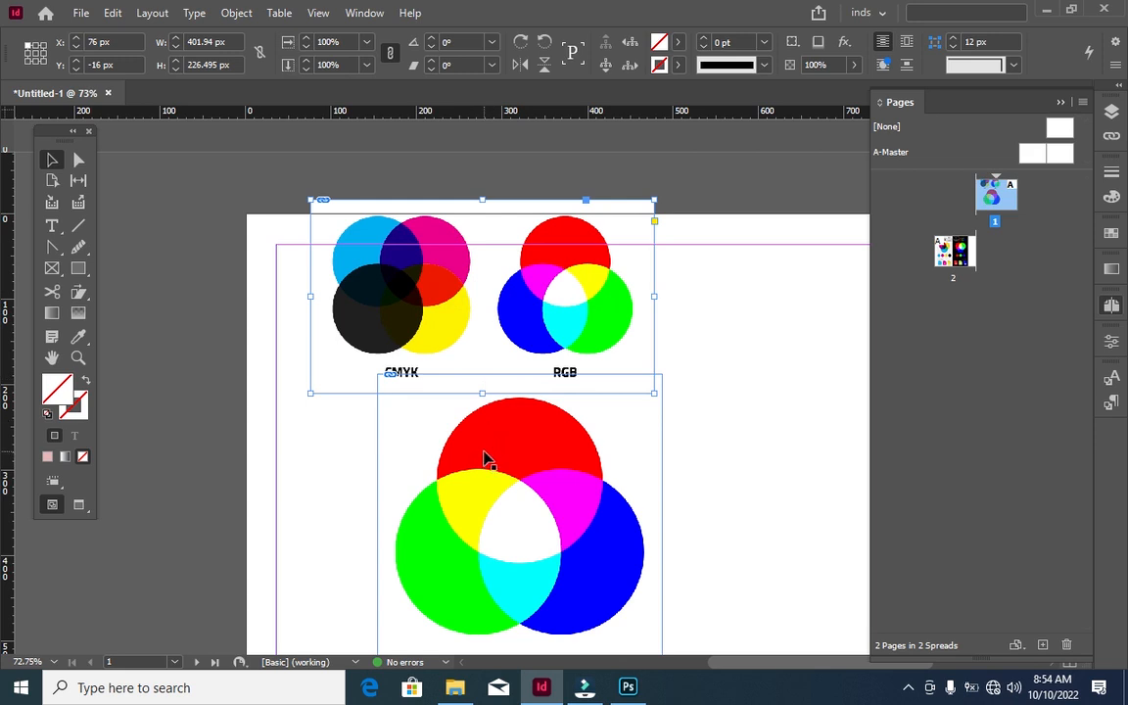
Show the document's swatches in place of the page thumbnails
scroll(607, 390, "down", 10)
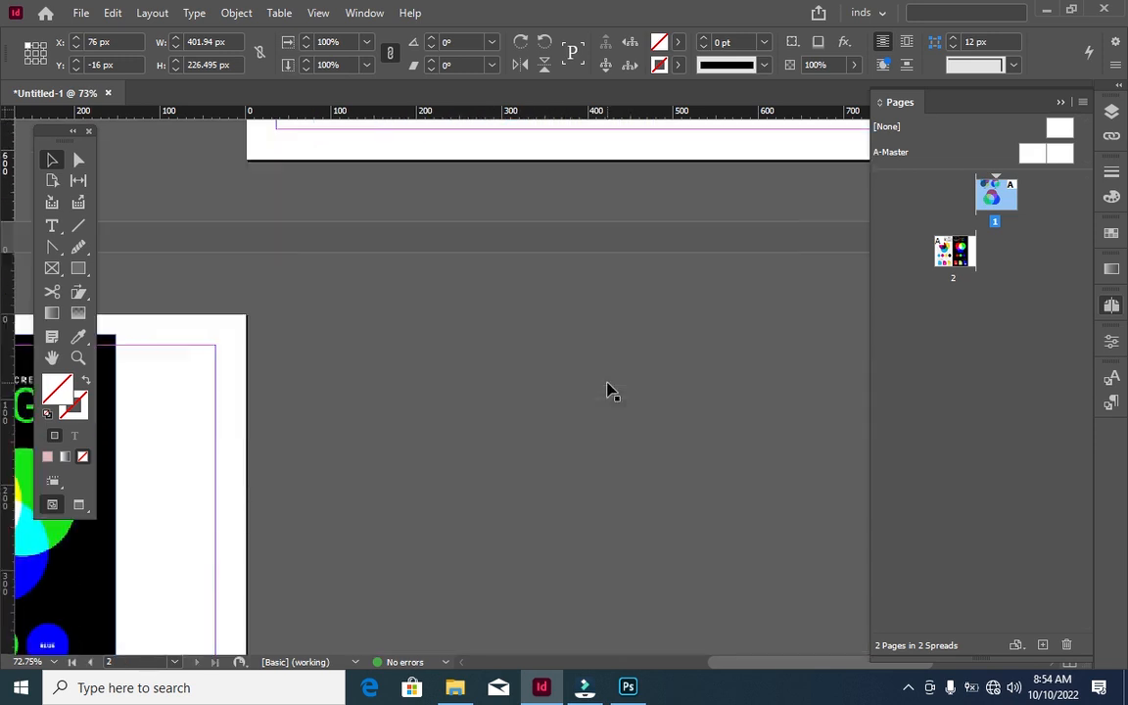
scroll(607, 391, "up", 10)
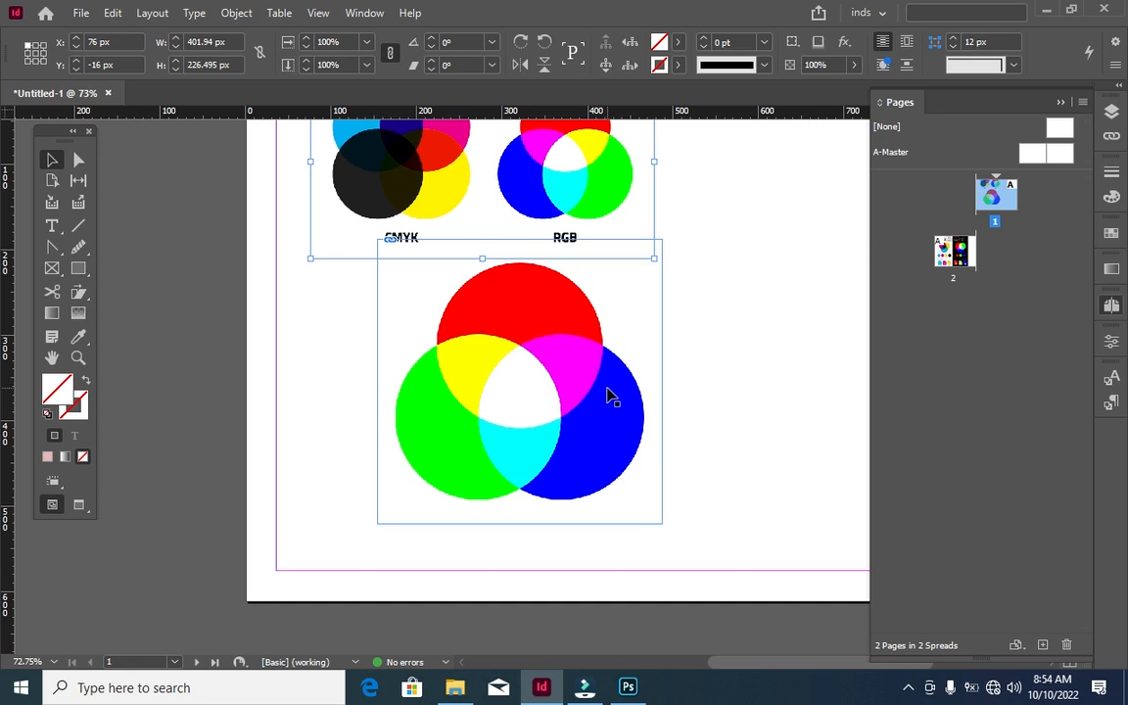
scroll(608, 395, "up", 3)
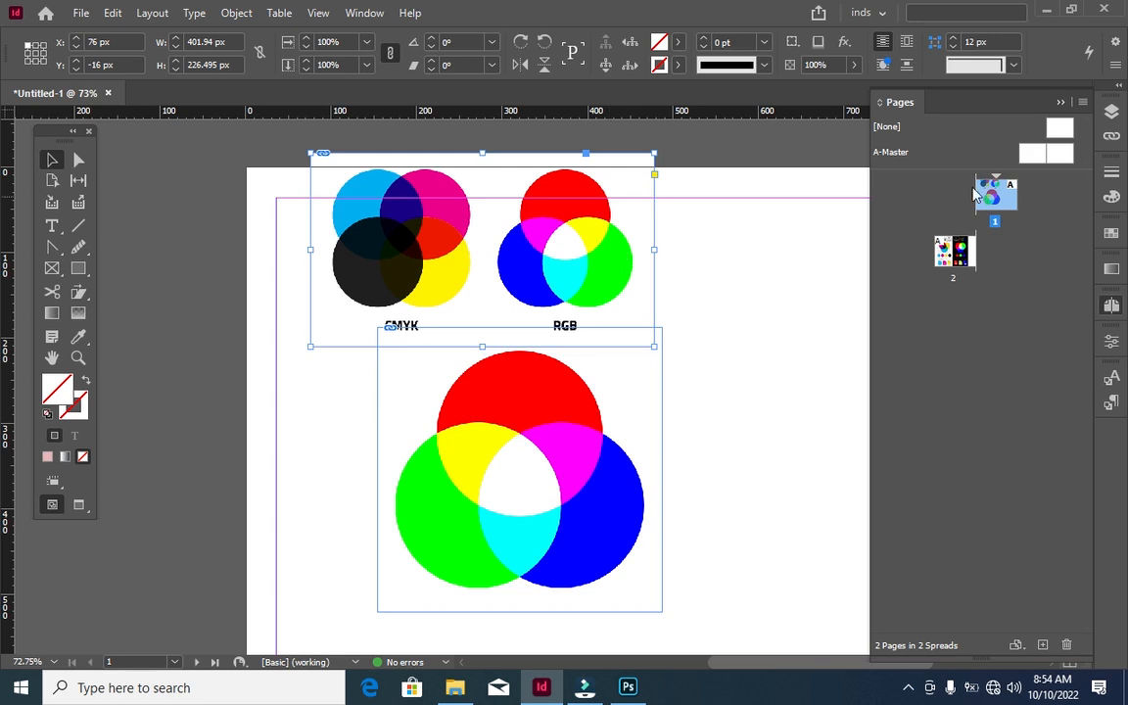
left_click(1058, 105)
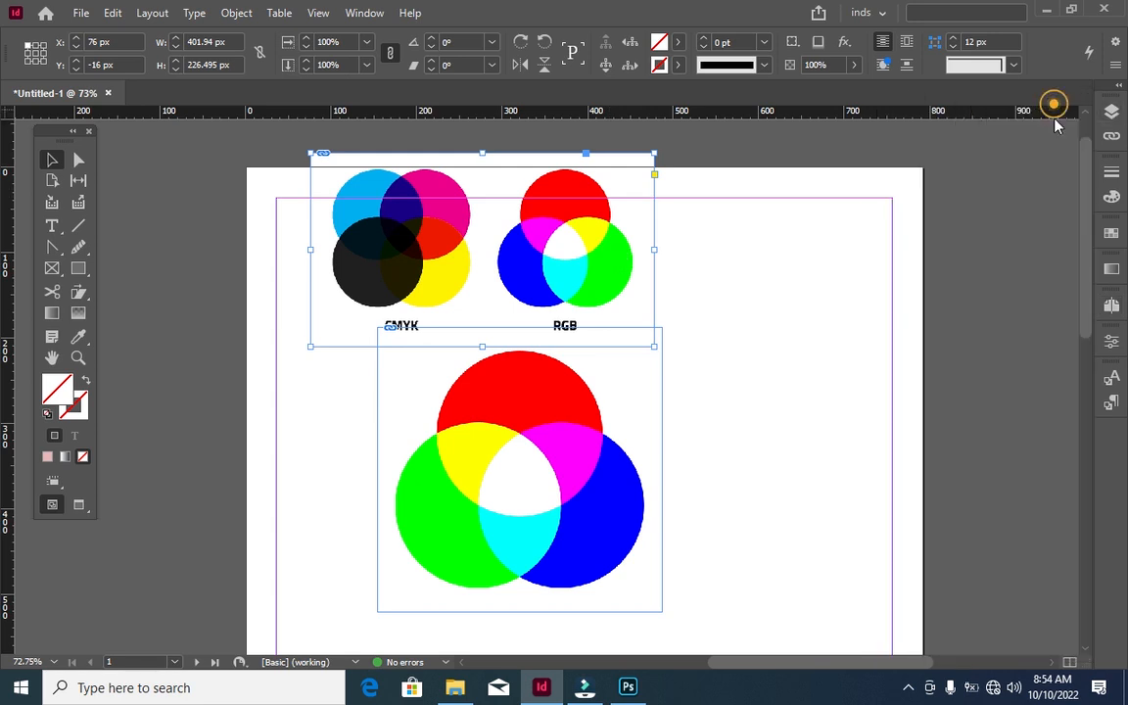
left_click(1110, 232)
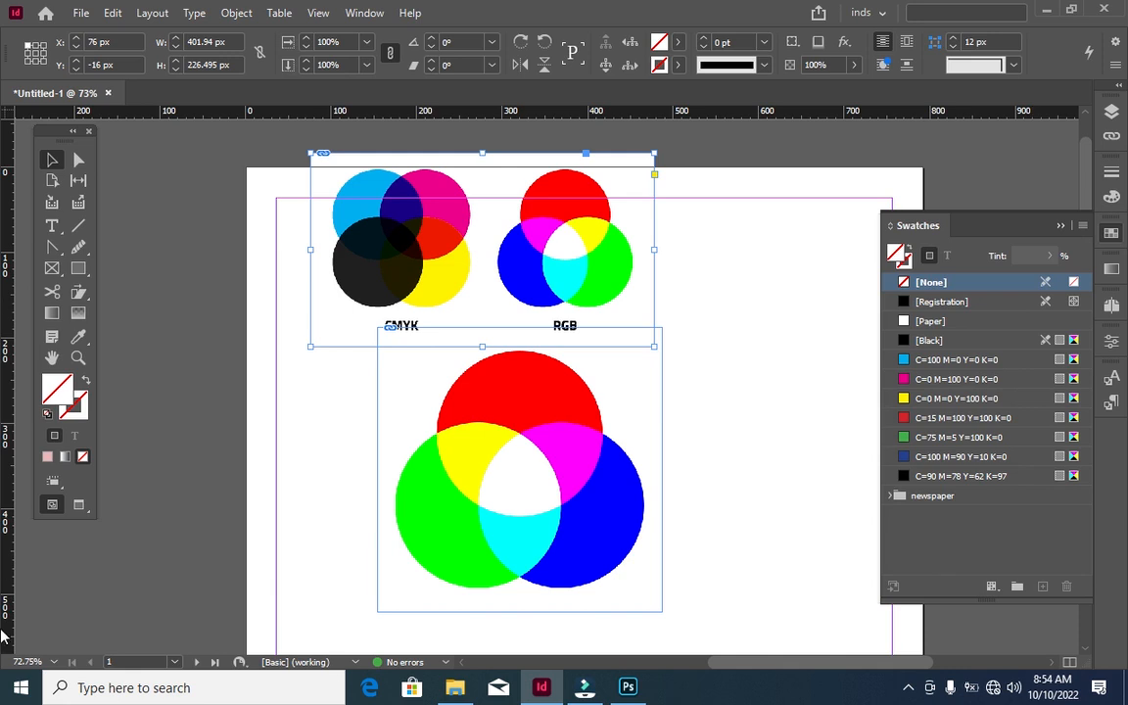
Sample yellow from the CMYK circles and red from the large RGB diagram with the Eyedropper as the selected frame's fill
left_click(397, 263)
left_click(79, 336)
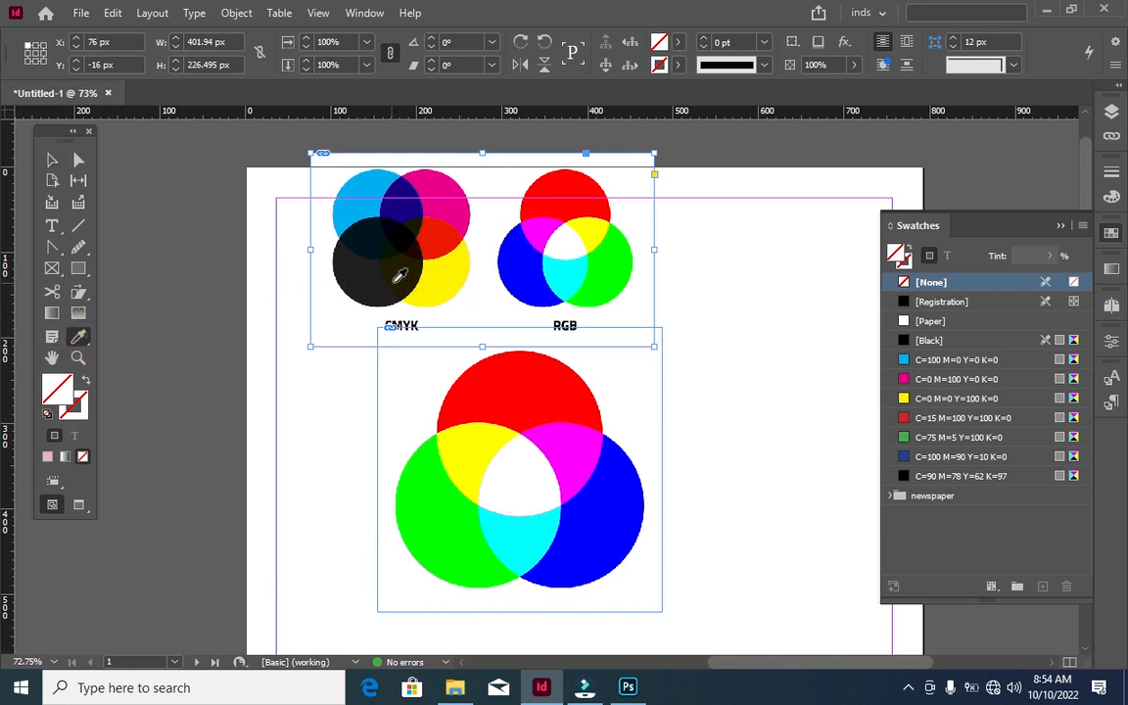
left_click(442, 272)
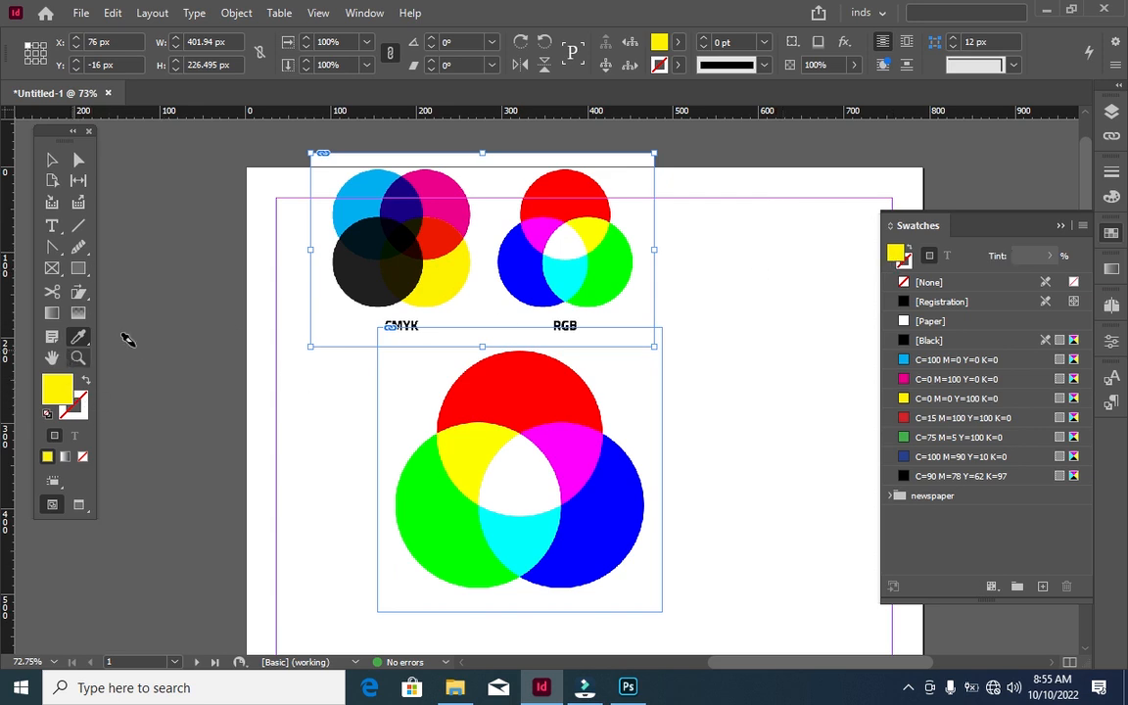
left_click(87, 343)
left_click(80, 337)
left_click(538, 401)
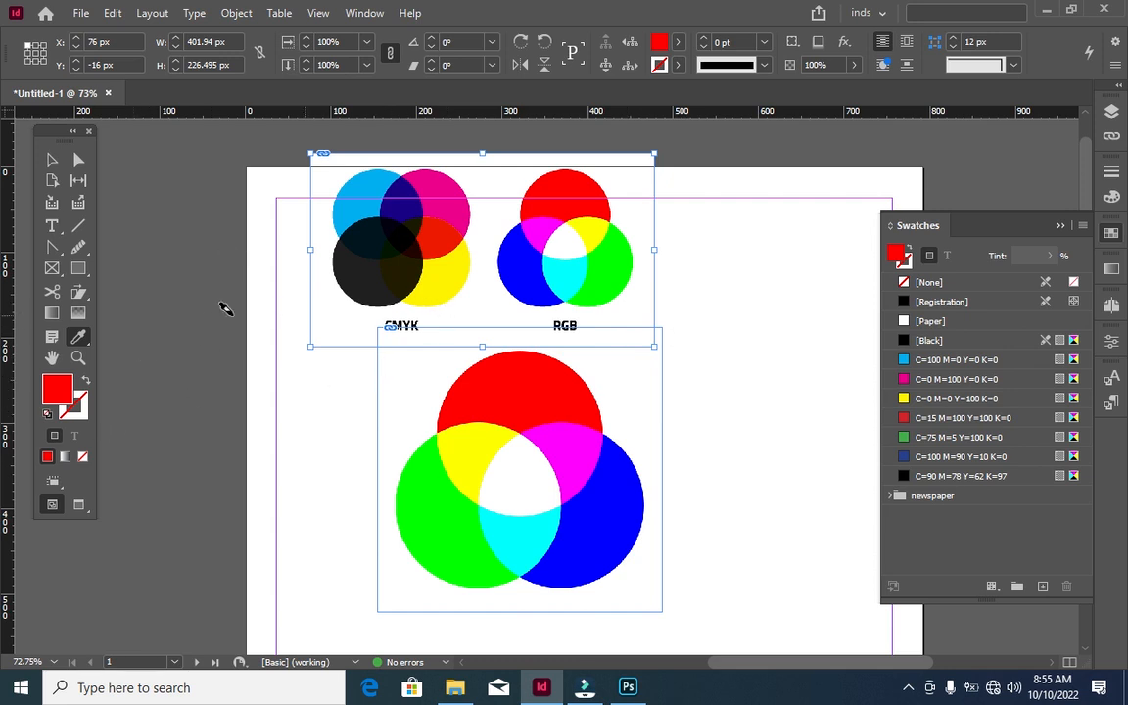
left_click(79, 337)
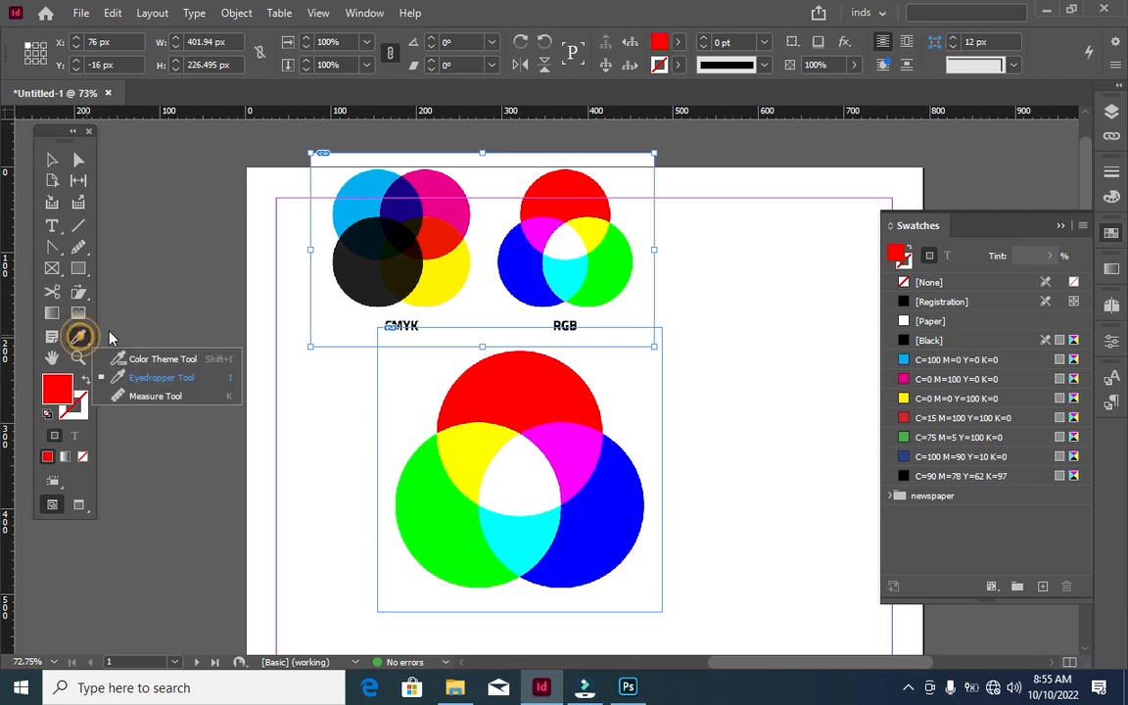
left_click(78, 333)
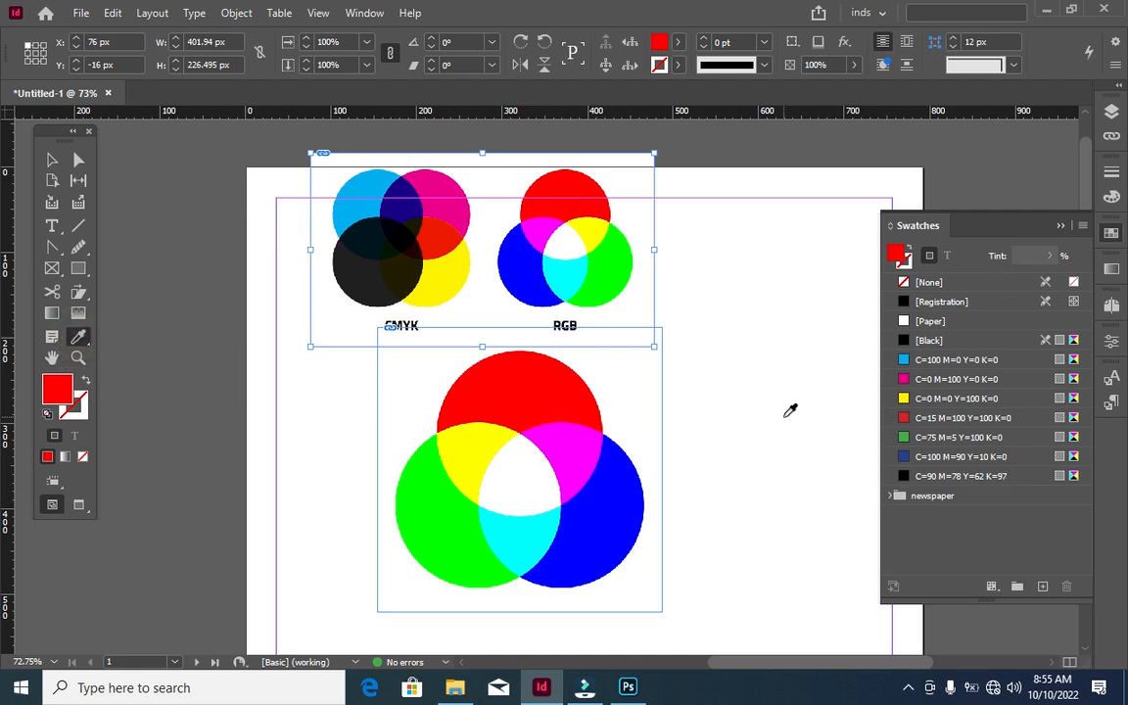
Delete the large RGB diagram and the CMYK versus RGB diagram from page 1
scroll(462, 323, "down", 2)
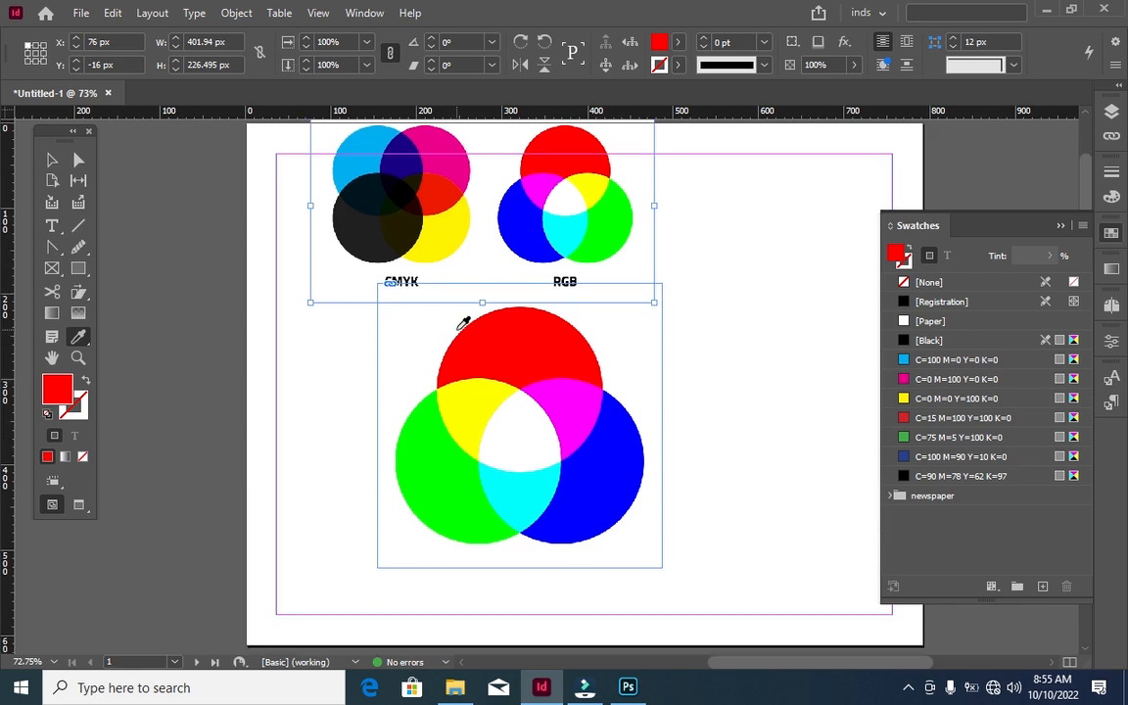
scroll(462, 323, "down", 5)
scroll(462, 323, "up", 4)
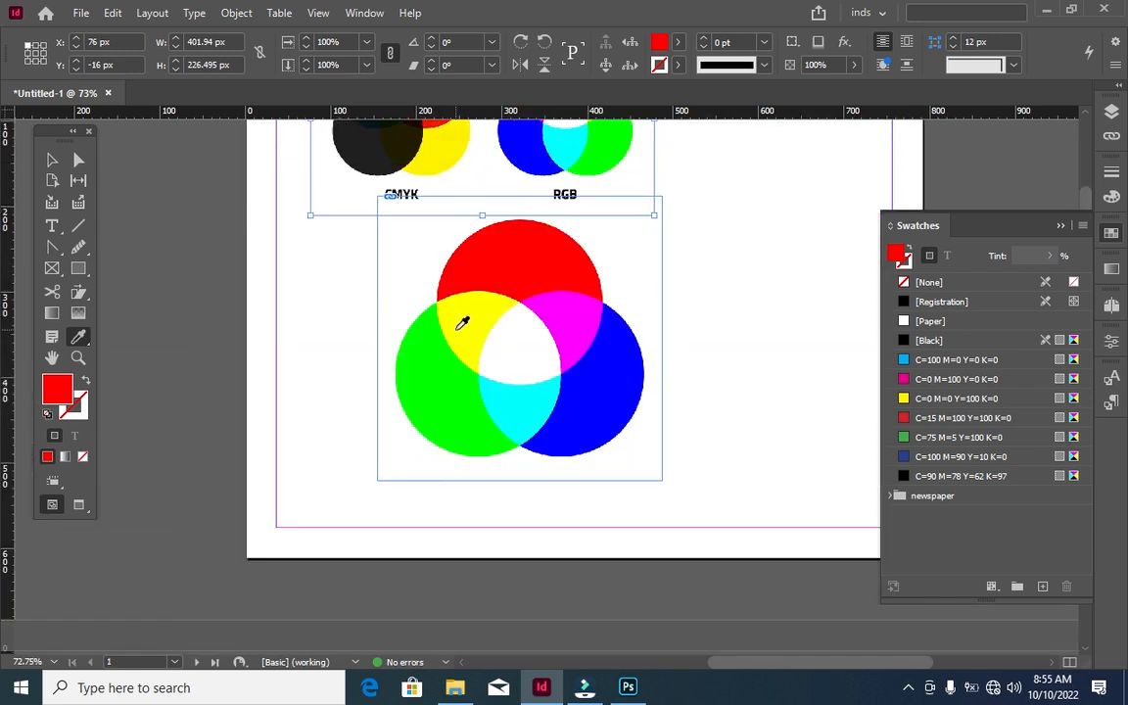
scroll(462, 323, "up", 2)
left_click(52, 160)
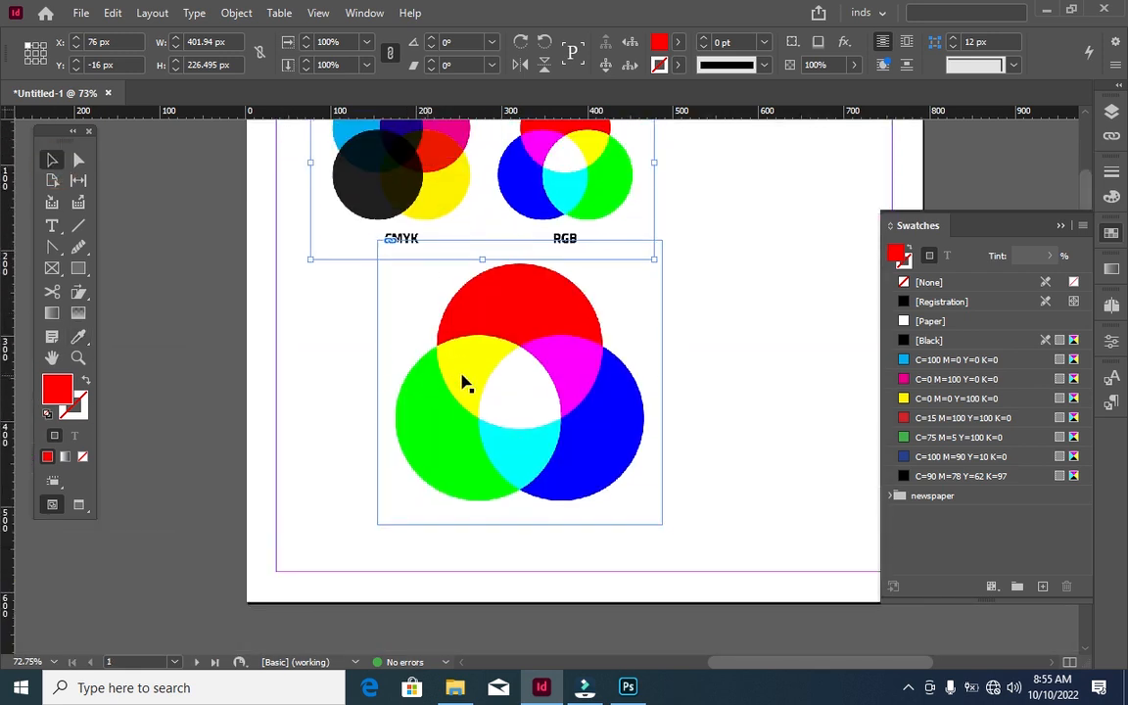
left_click(462, 368)
key("Delete")
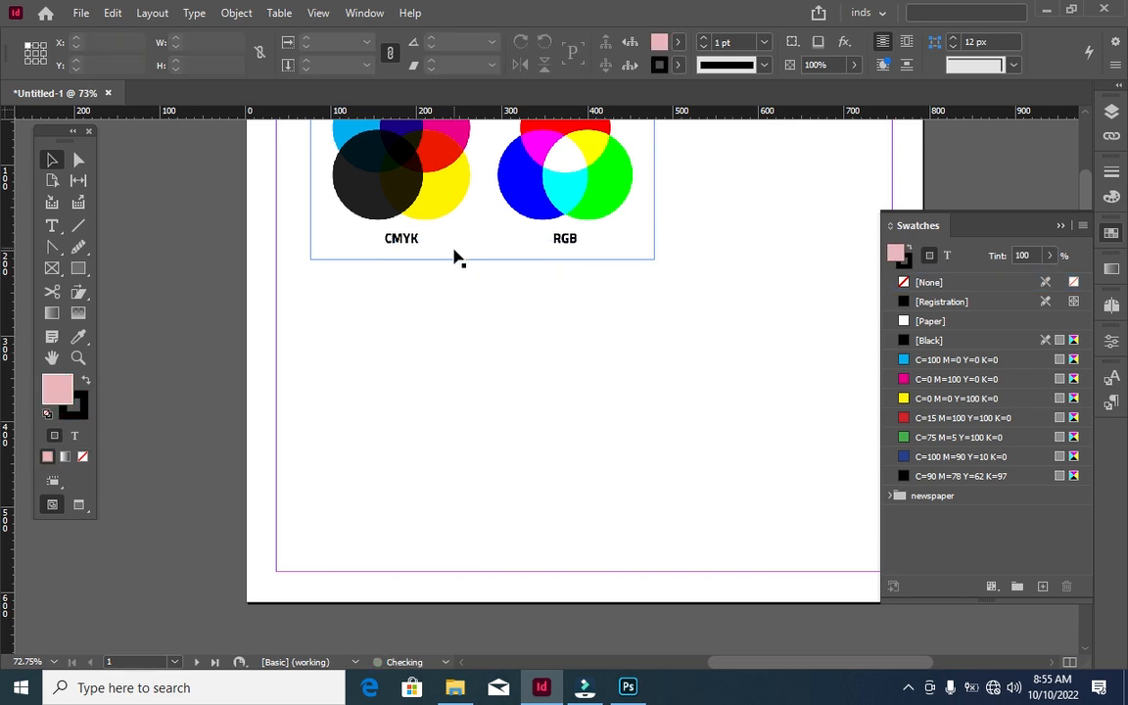
left_click(379, 193)
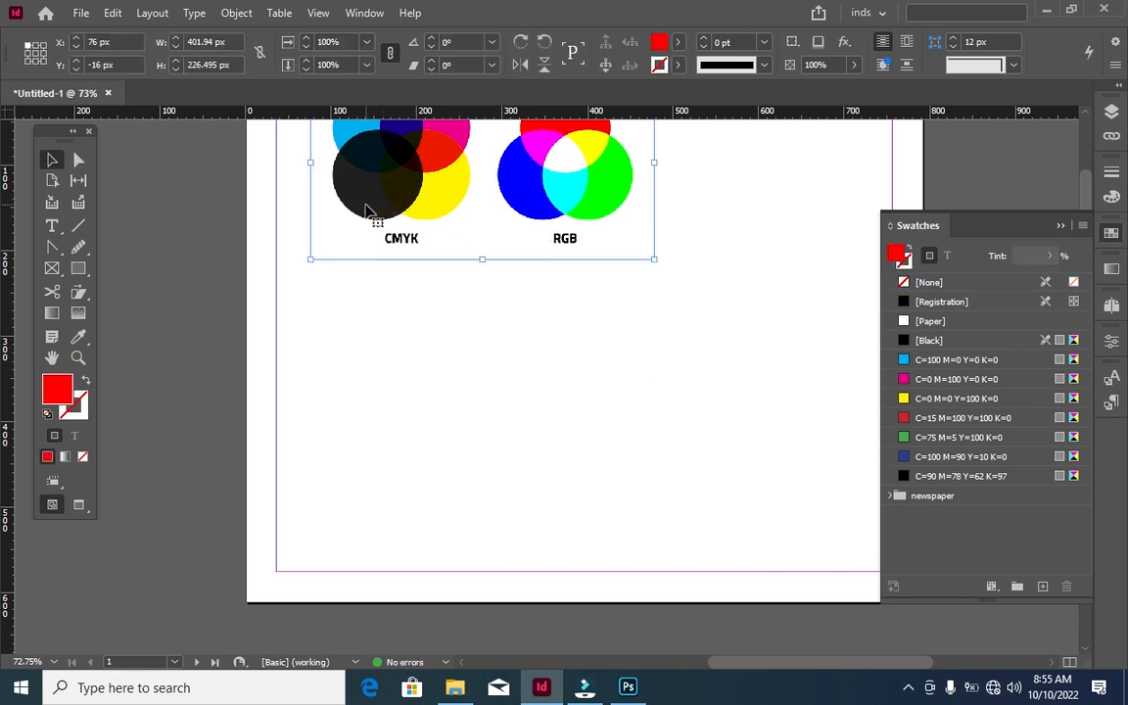
key("Delete")
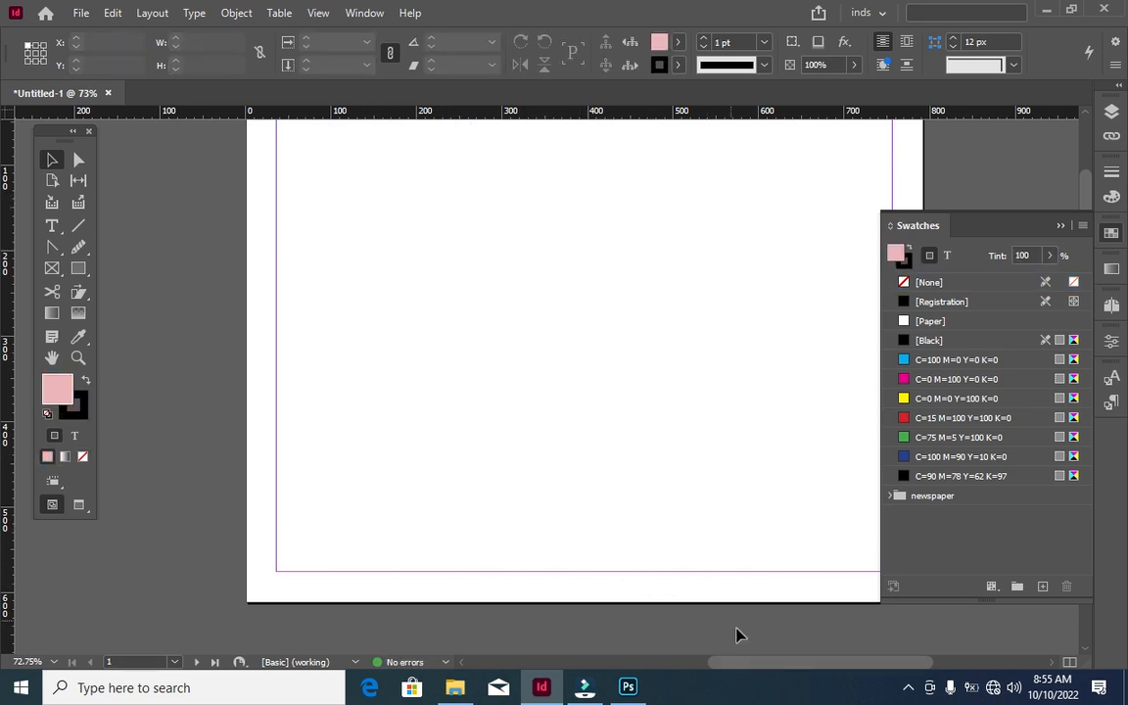
Place the pexels-pixabay-415829 photo from File Explorer on page 1, about 461 by 406 px at X 94 px, Y 78 px, and select it
mouse_move(771, 674)
left_mouse_down()
mouse_move(803, 674)
mouse_move(791, 674)
left_mouse_up()
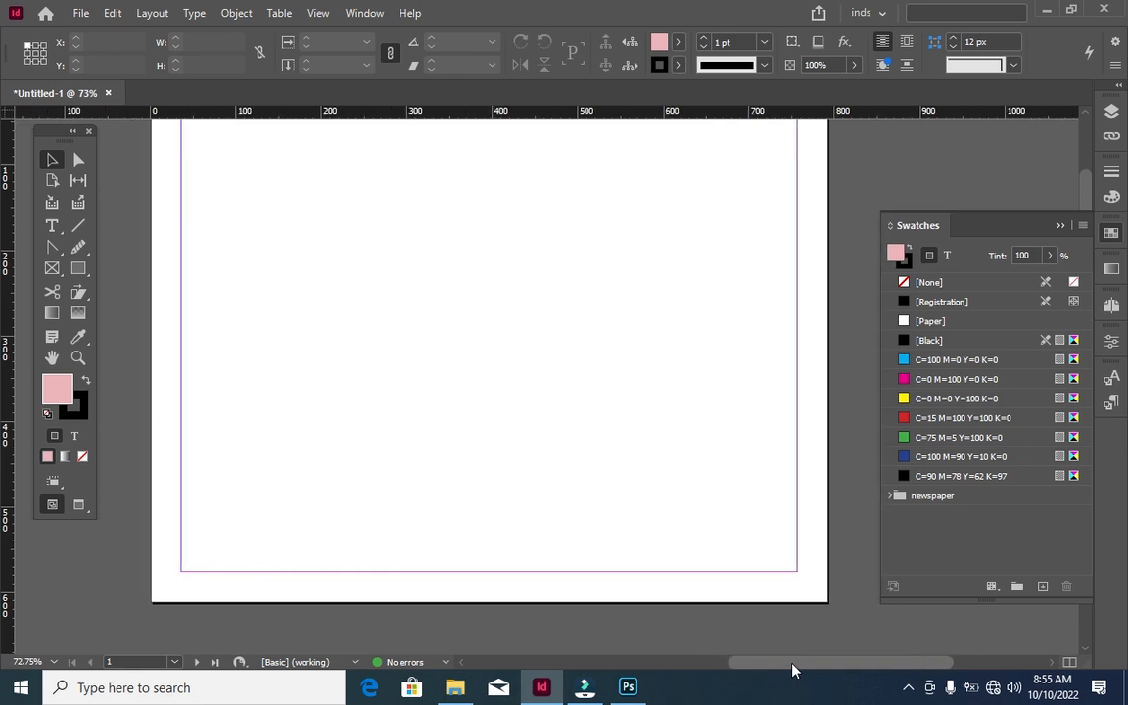
scroll(489, 470, "up", 2)
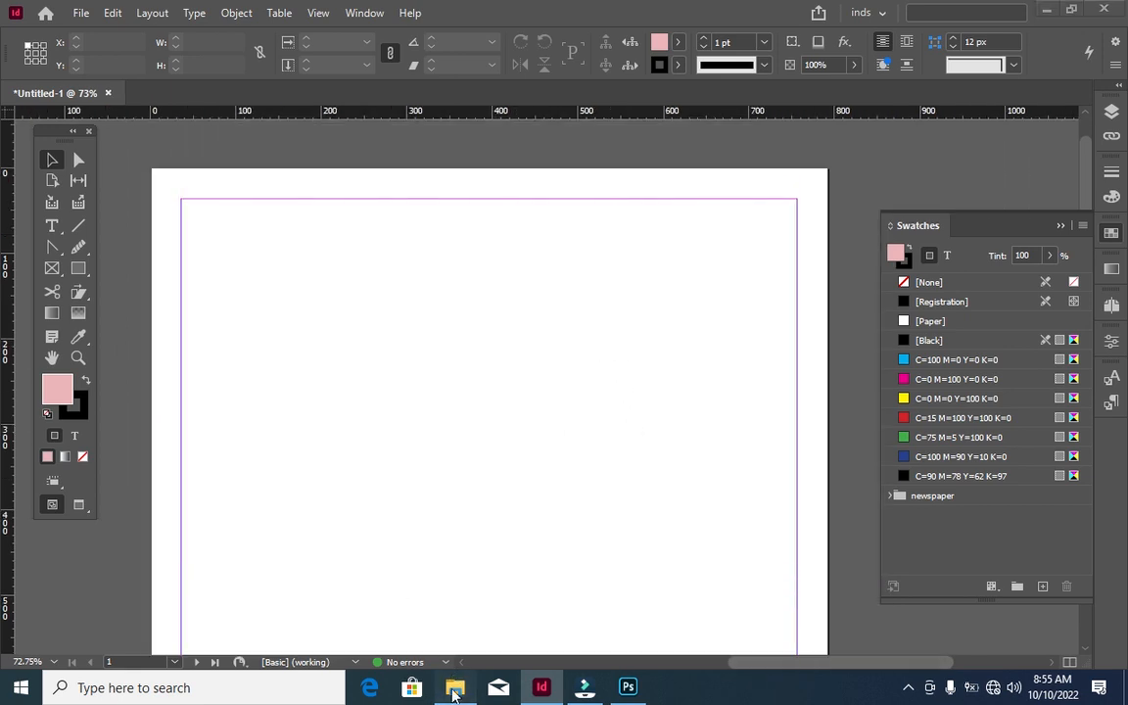
left_click(454, 687)
left_click_drag(260, 128, 609, 591)
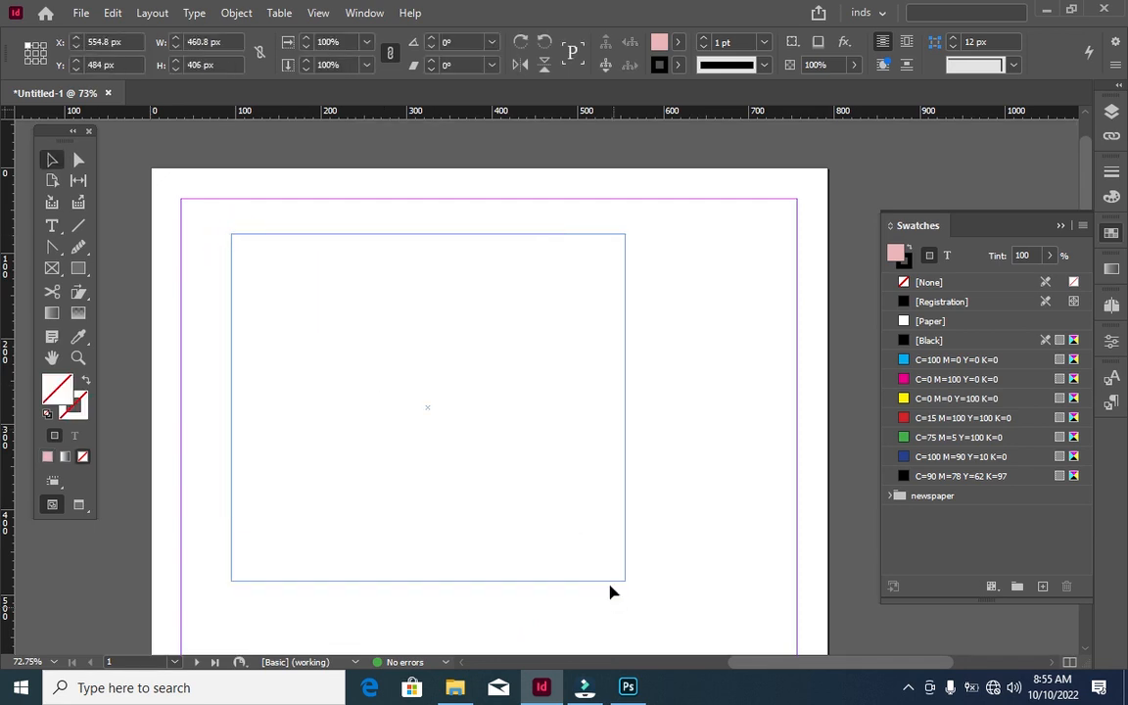
left_click(685, 228)
left_click(397, 316)
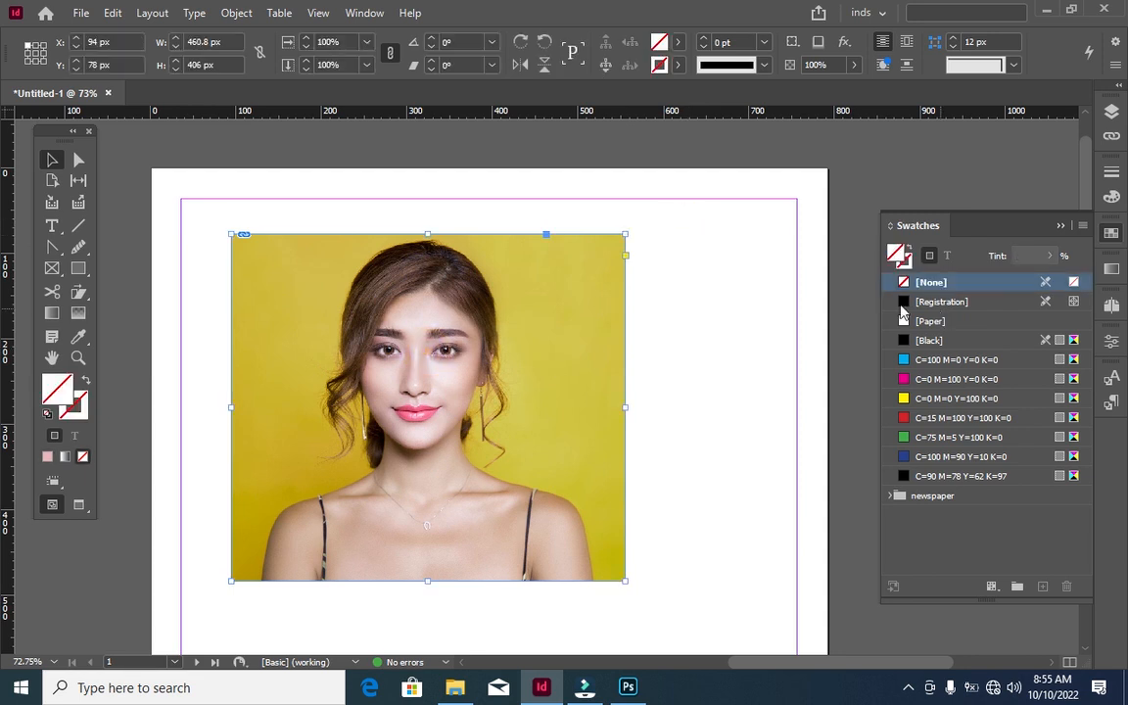
Fill the photo's frame with C=15 M=100 Y=100 K=0 and shrink the image inside it to about 334 by 304 px
left_click(678, 47)
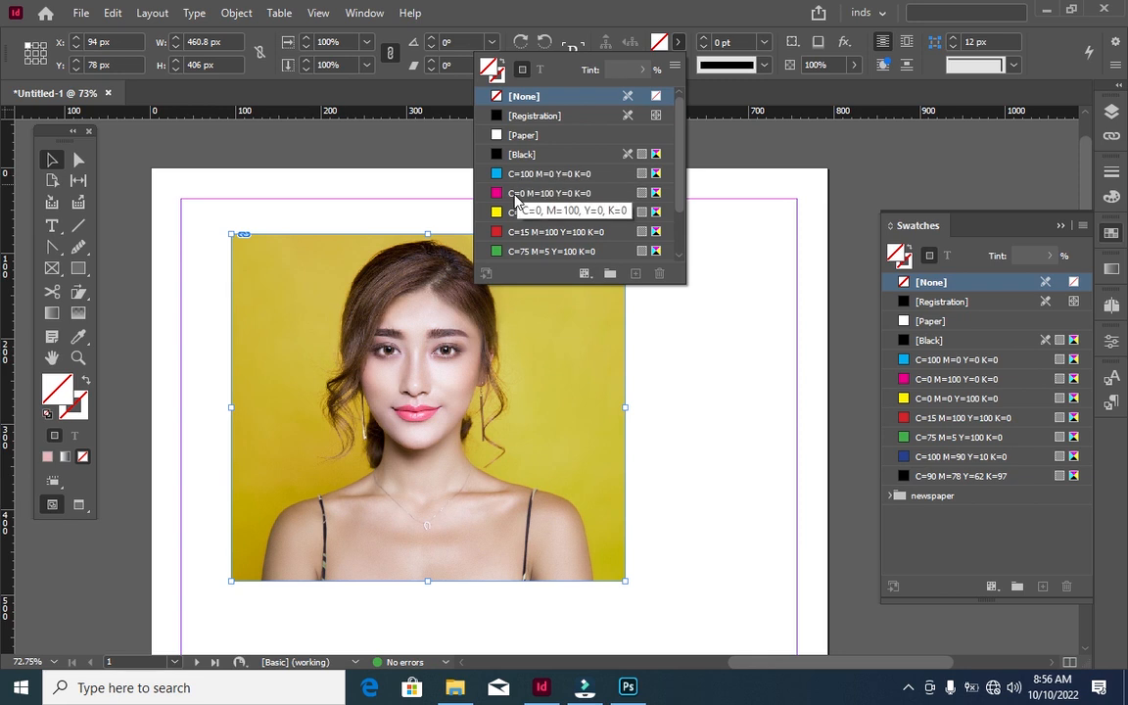
left_click(519, 232)
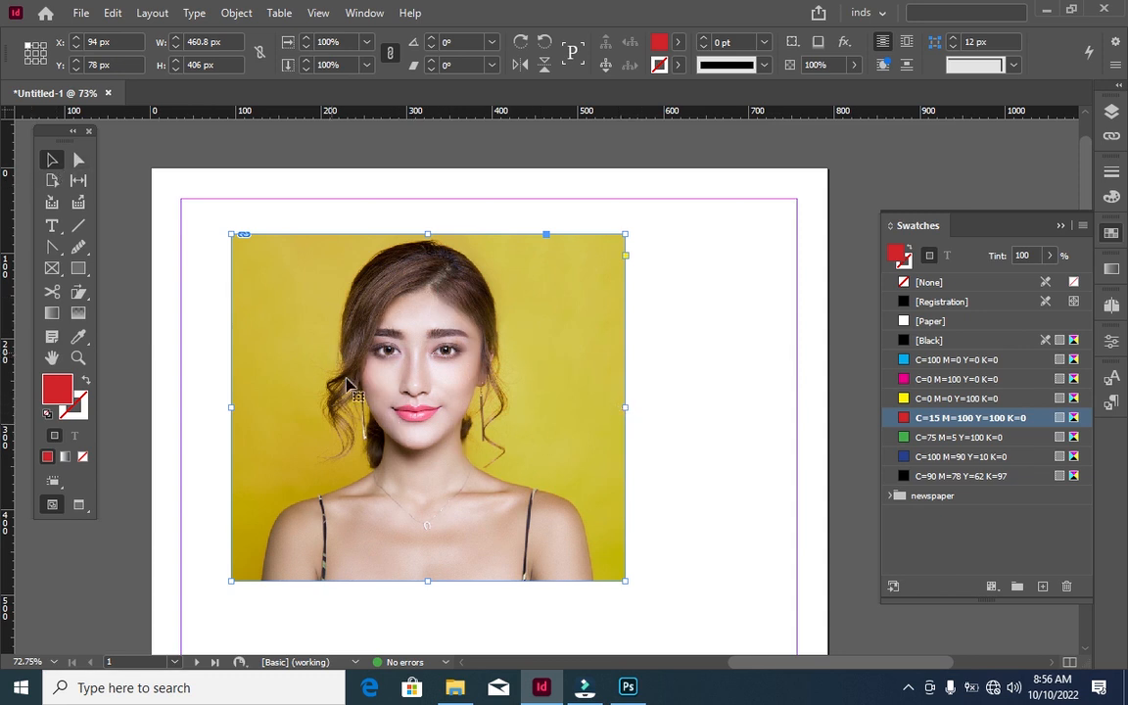
double_click(470, 341)
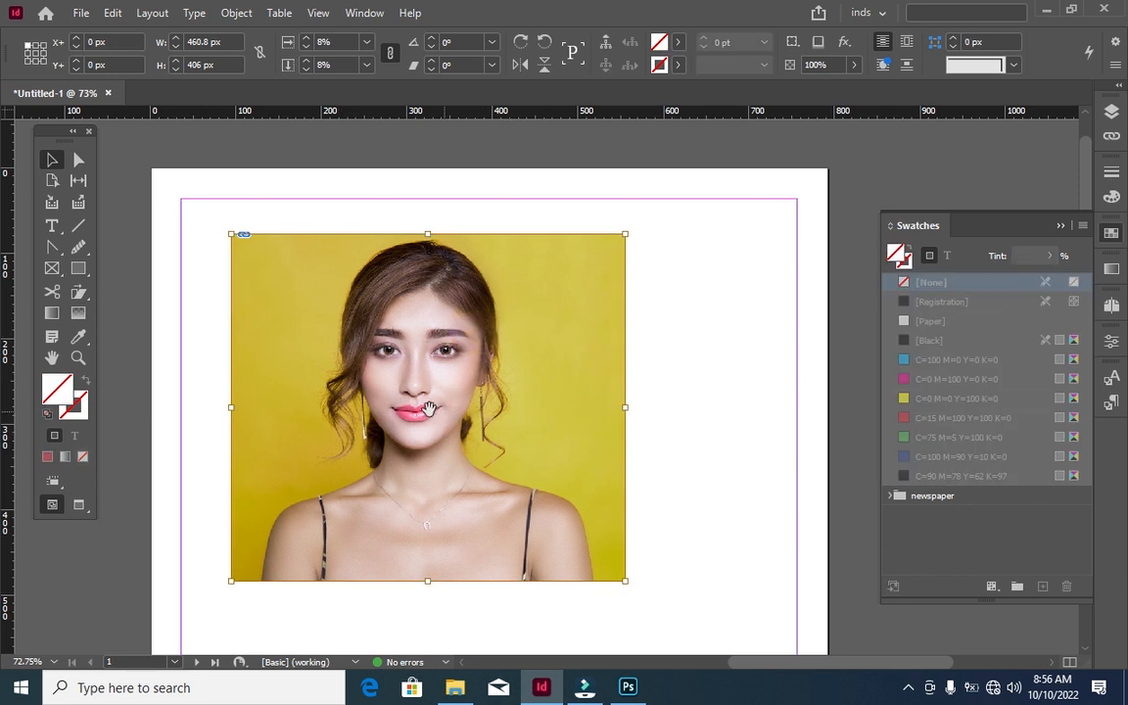
left_click_drag(624, 582, 516, 494)
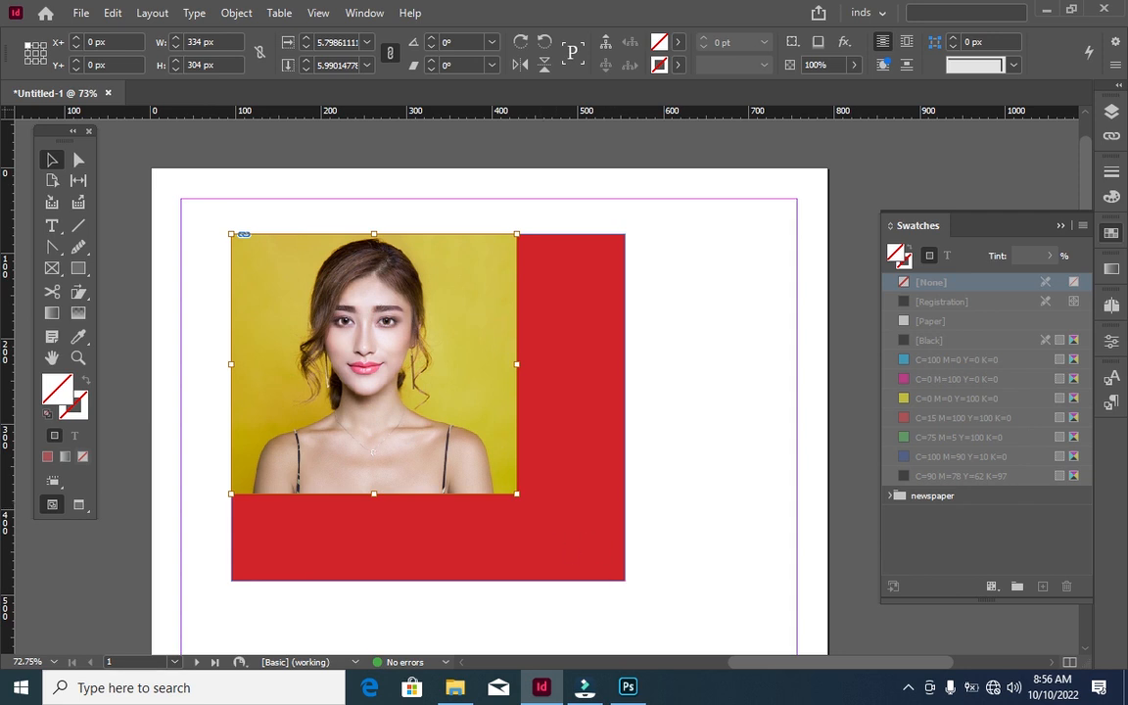
Switch to Photoshop and place the pexels-pixabay-415829 photo in the blank document, scaled to 5.10% at about X 510 px, Y 540 px
left_click(629, 687)
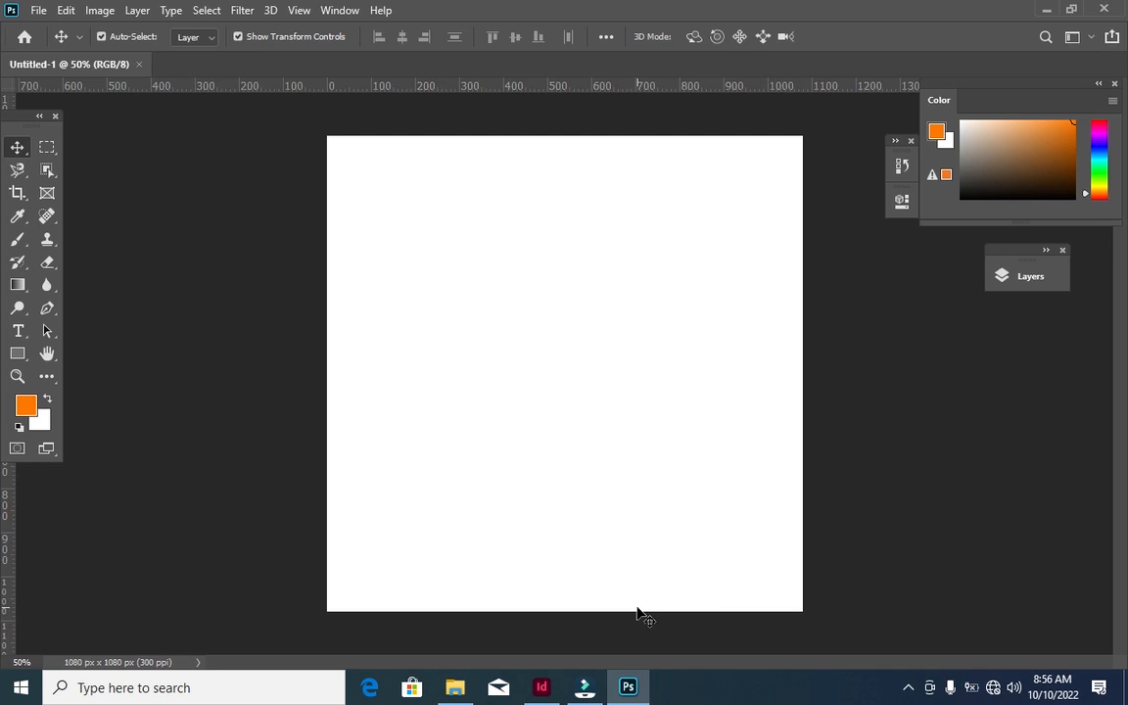
left_click(455, 688)
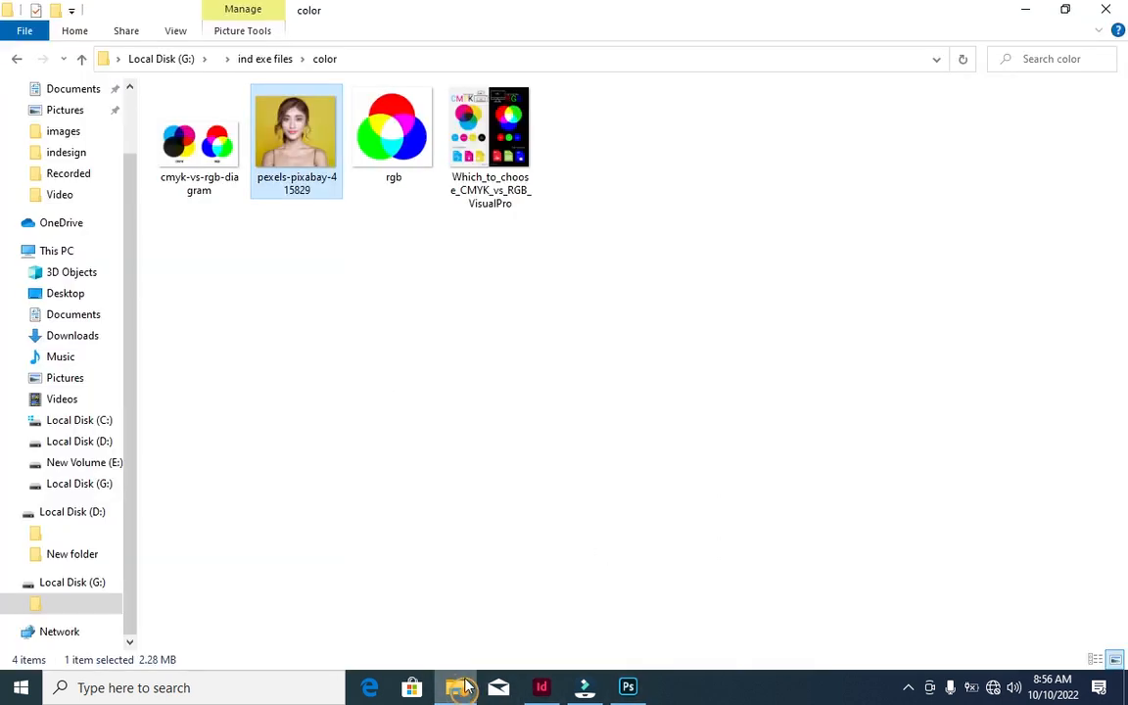
left_click_drag(281, 145, 335, 153)
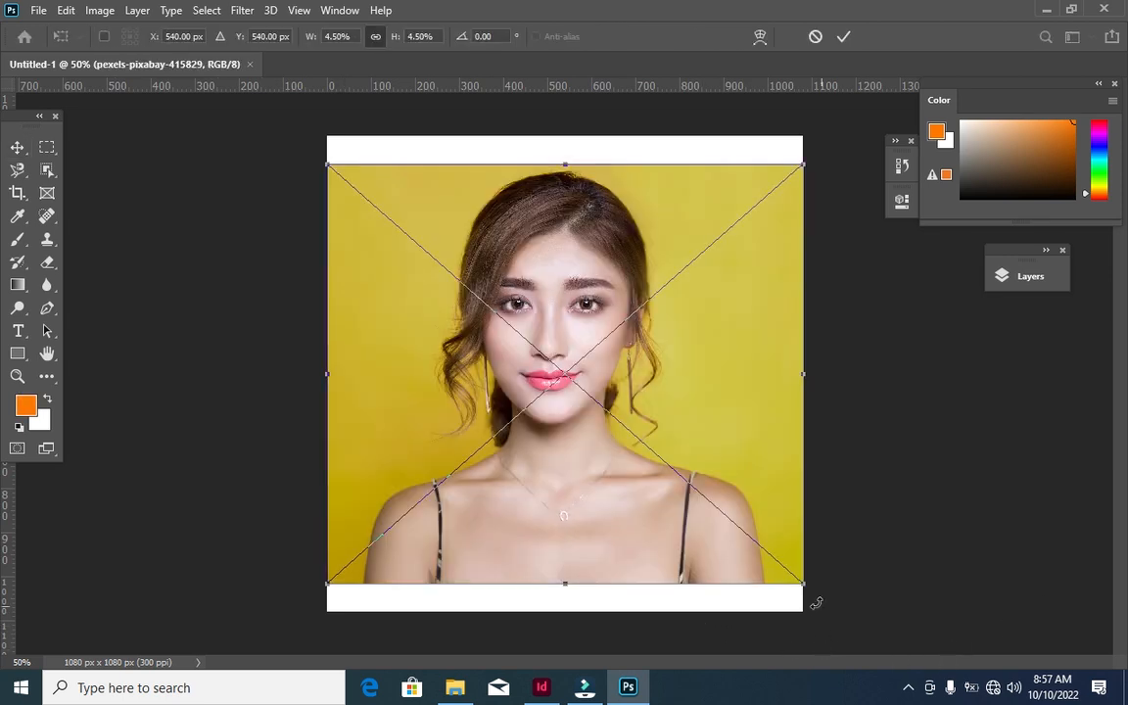
left_click_drag(805, 585, 866, 639)
left_click_drag(574, 335, 536, 325)
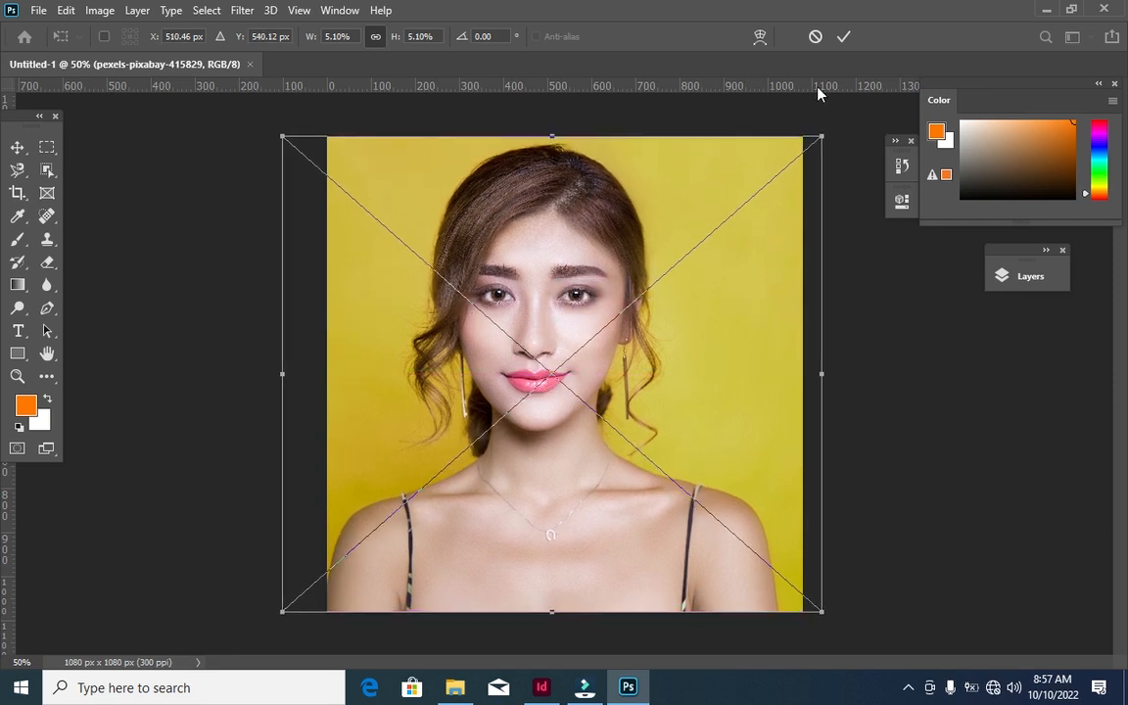
left_click(841, 39)
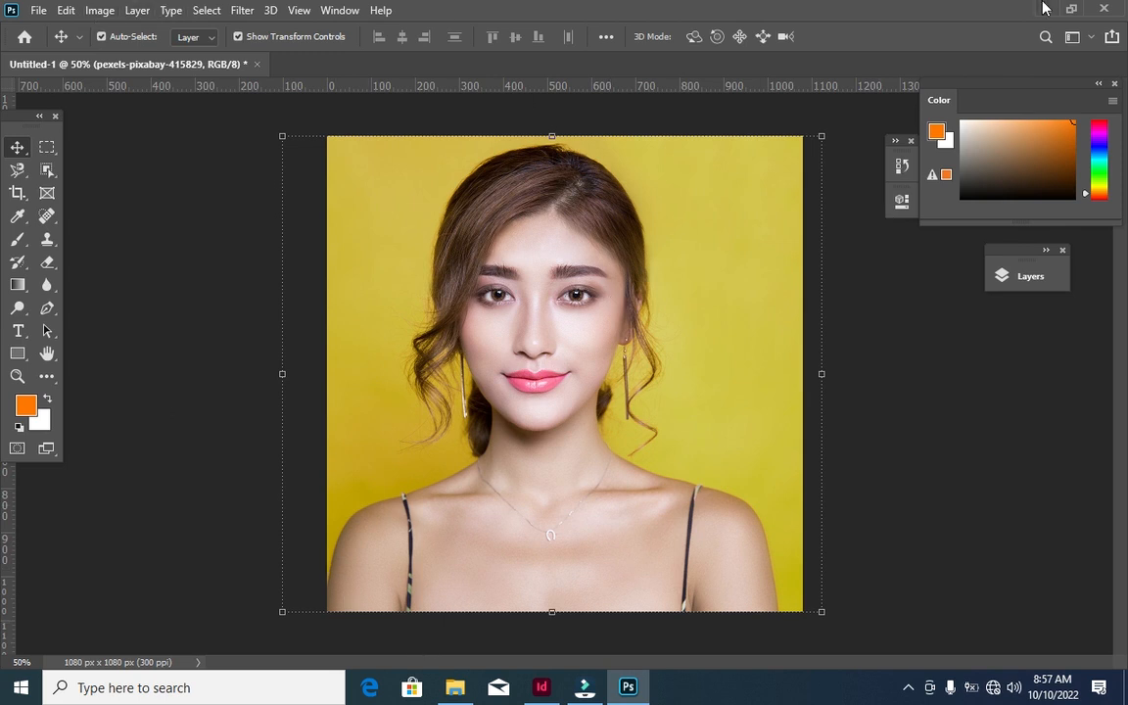
Switch to InDesign to look at the photo in its red frame, and return to Photoshop
left_click(1044, 8)
left_click(540, 693)
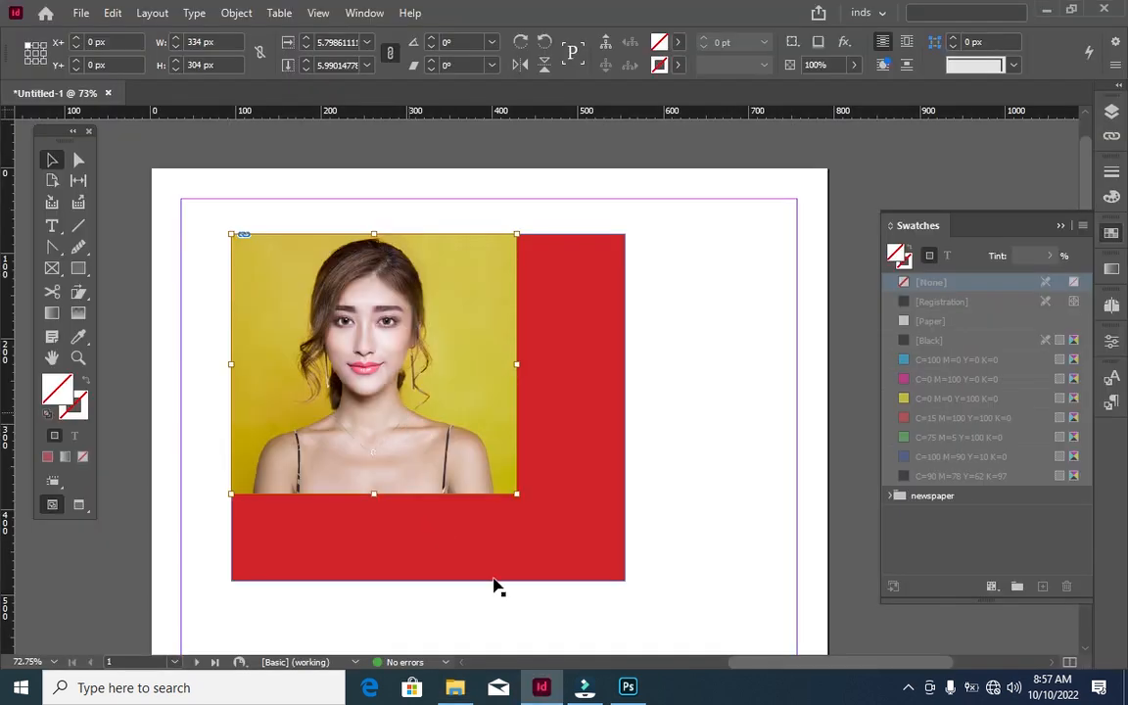
left_click(629, 688)
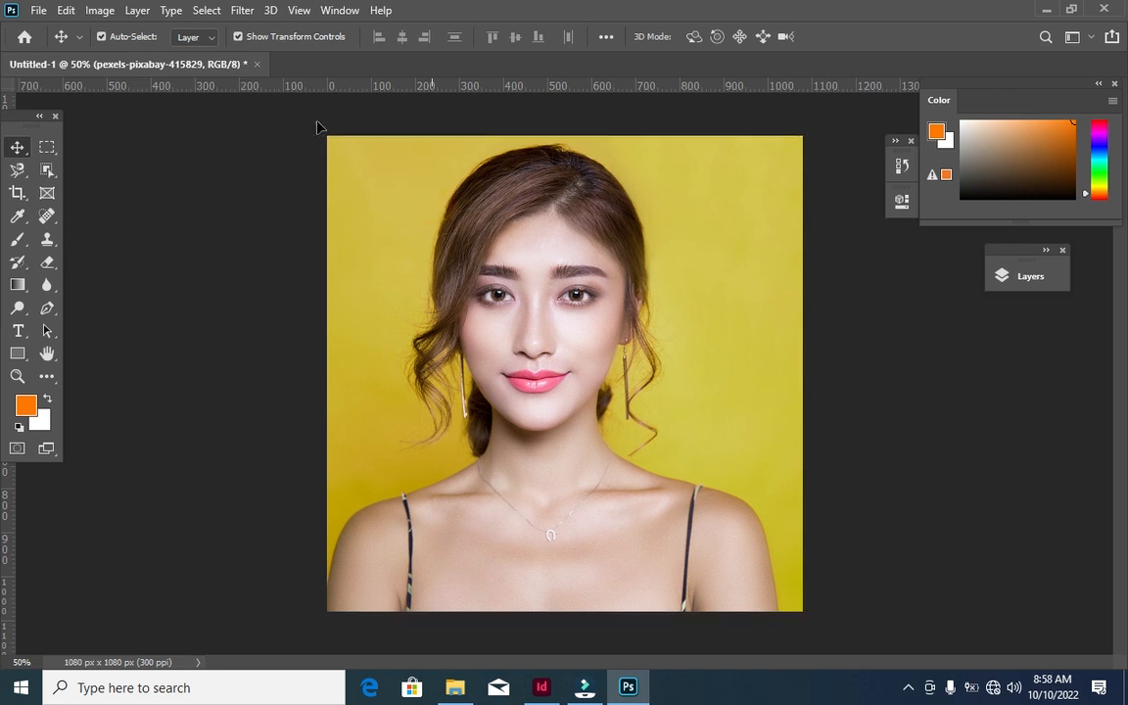
Convert the document to Grayscale mode, flattening the layers and discarding the color information
left_click(97, 11)
mouse_move(128, 56)
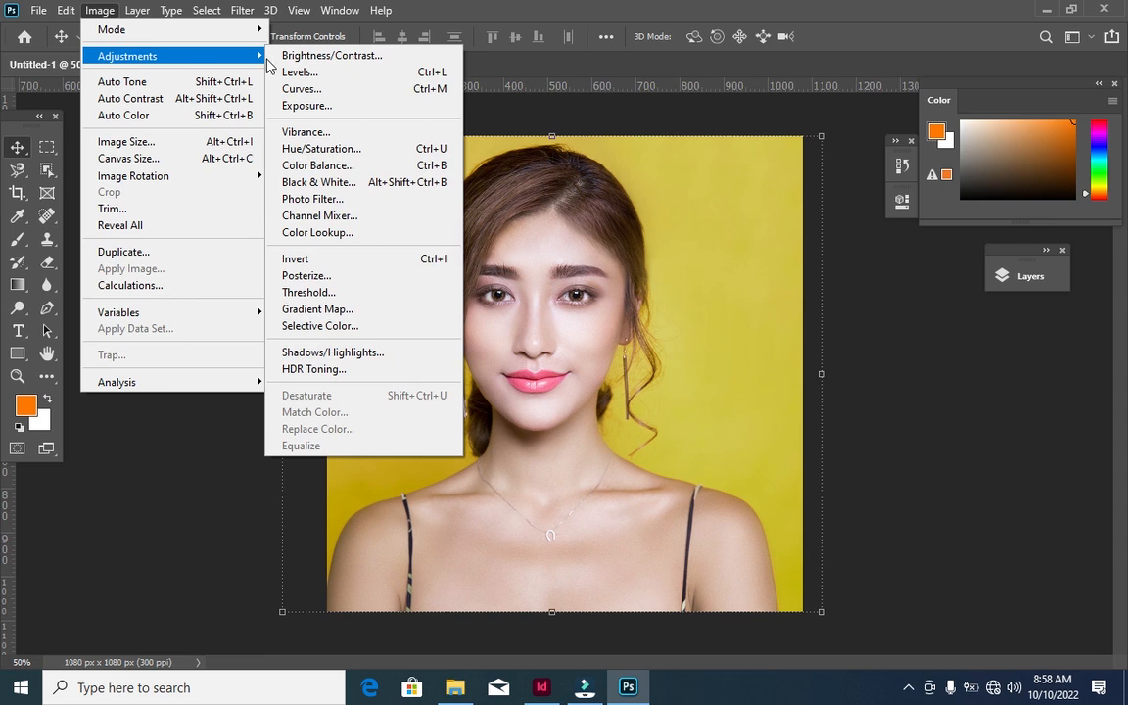
mouse_move(201, 29)
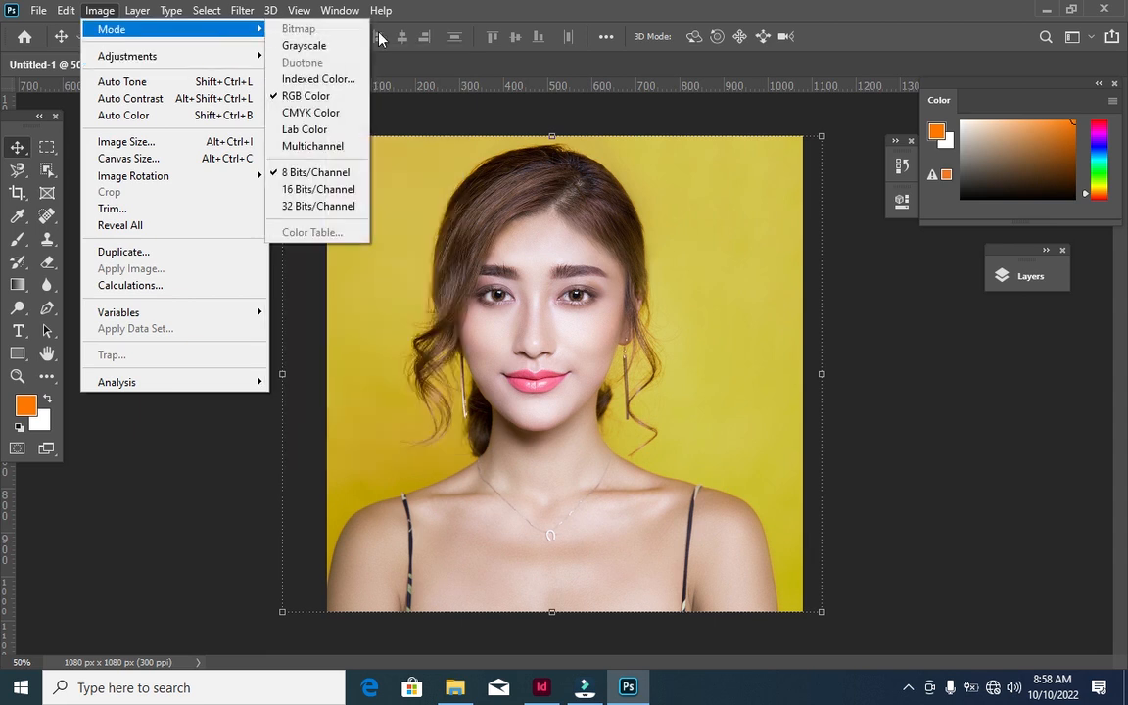
left_click(342, 45)
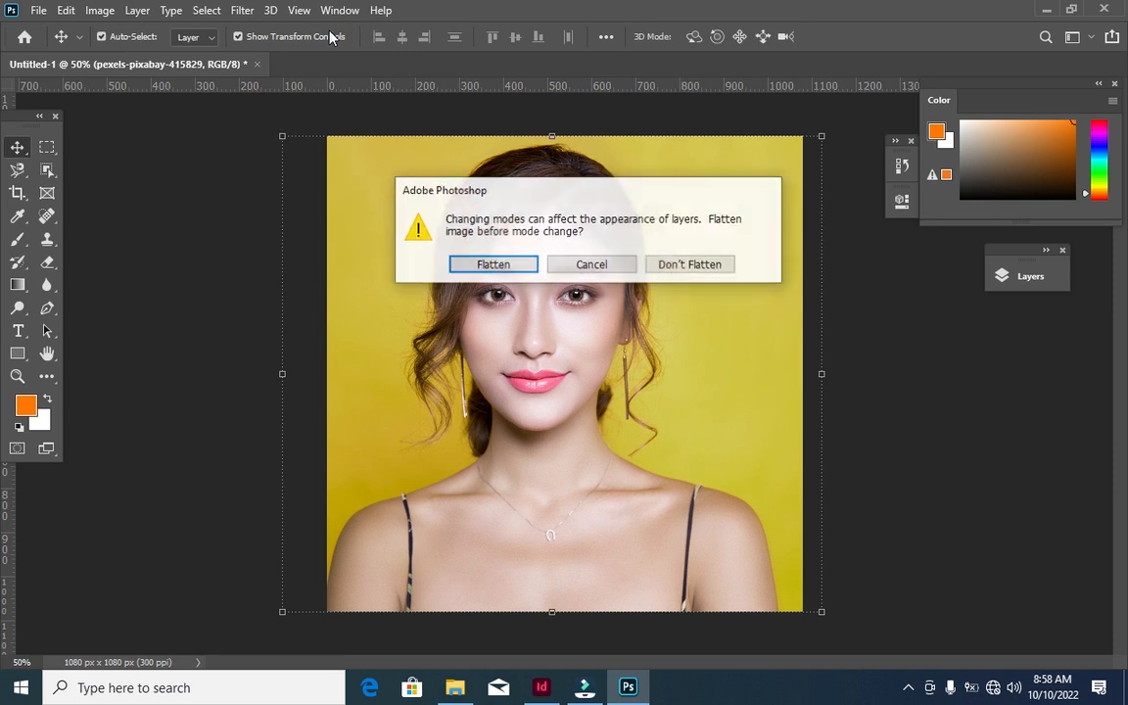
left_click(507, 267)
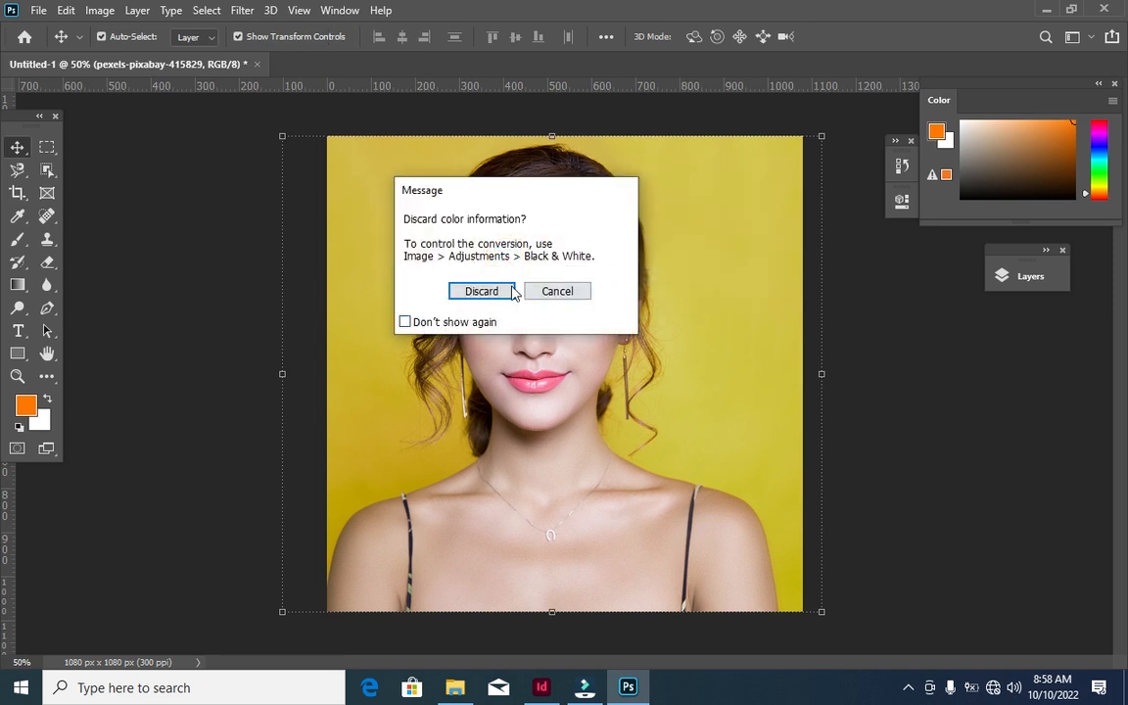
left_click(503, 289)
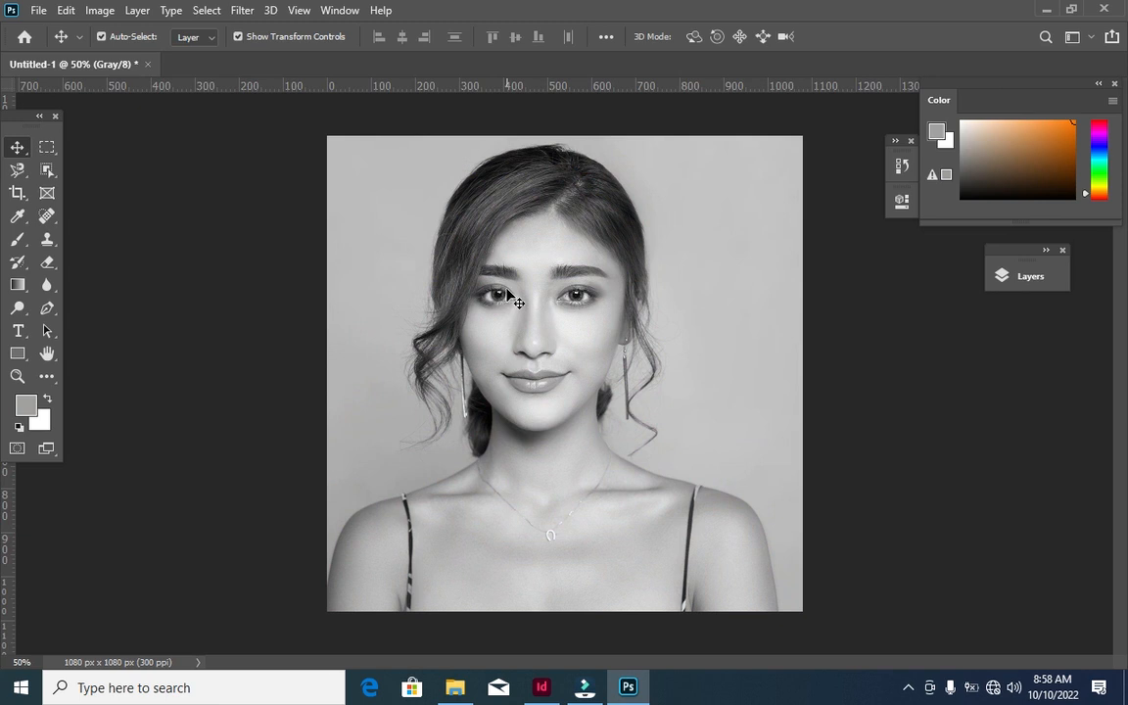
left_click(38, 10)
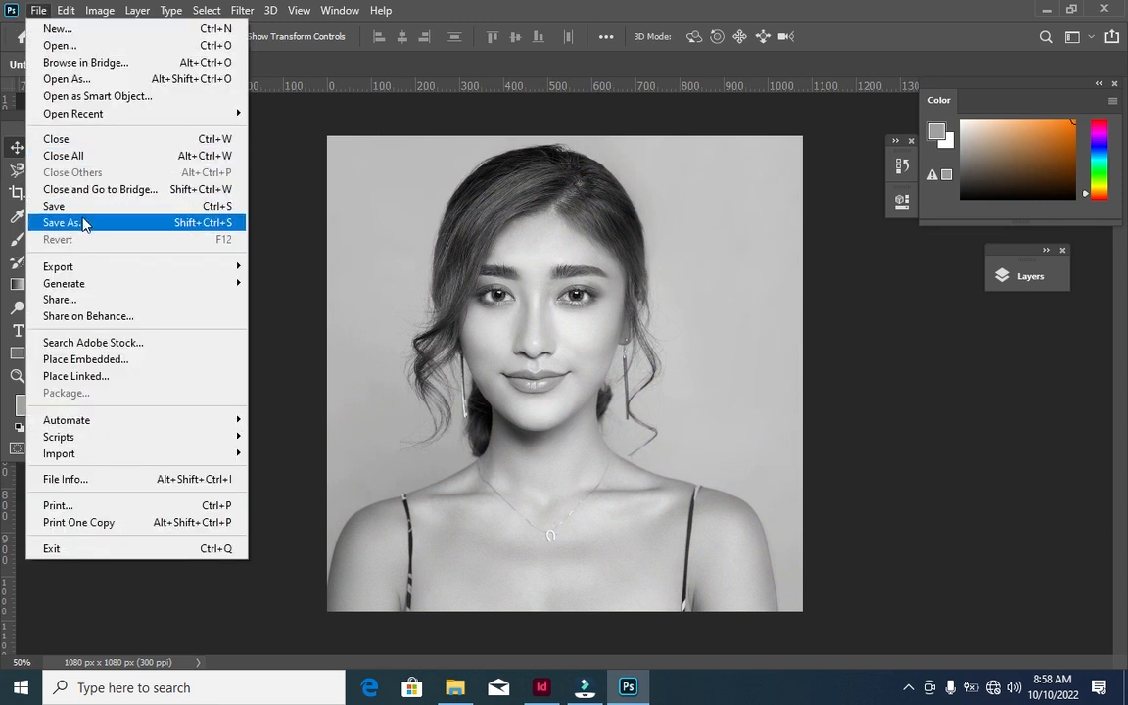
left_click(85, 208)
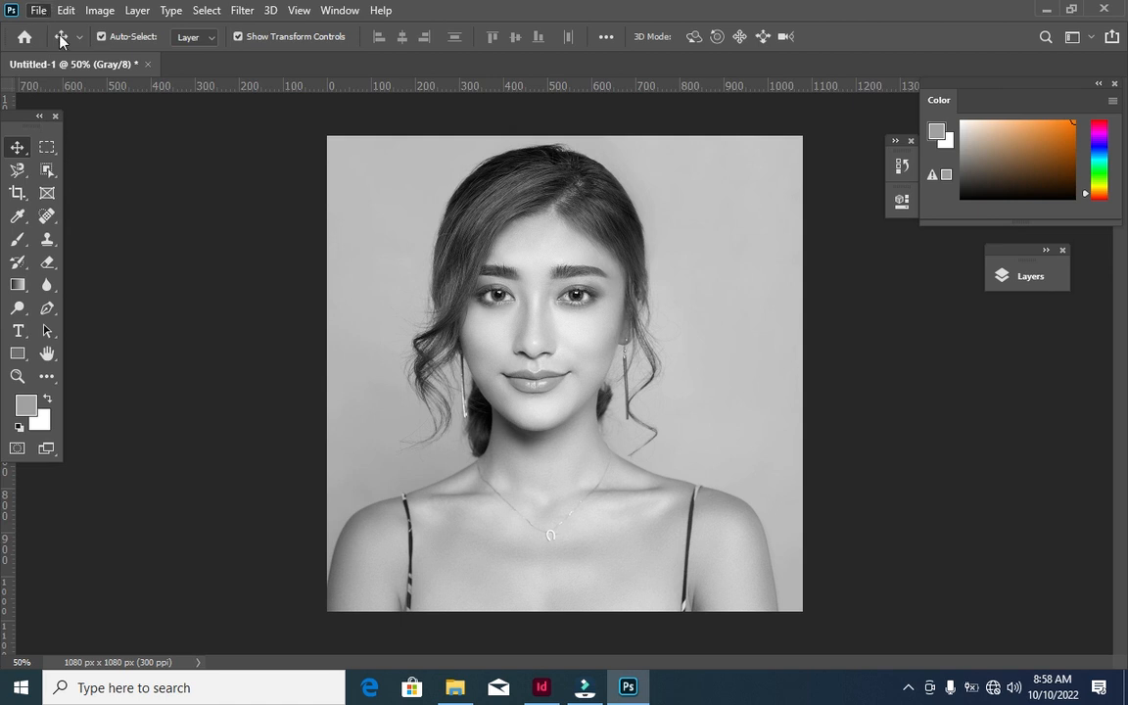
key("alt+f")
left_click(455, 8)
left_click(38, 10)
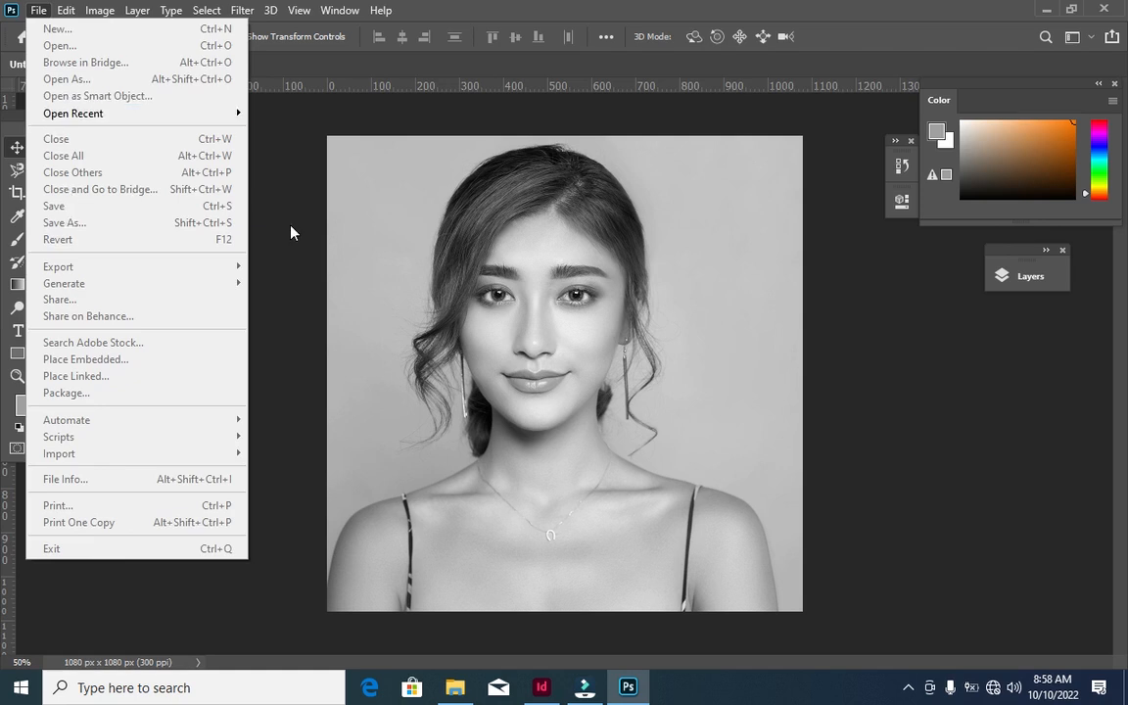
left_click(500, 268)
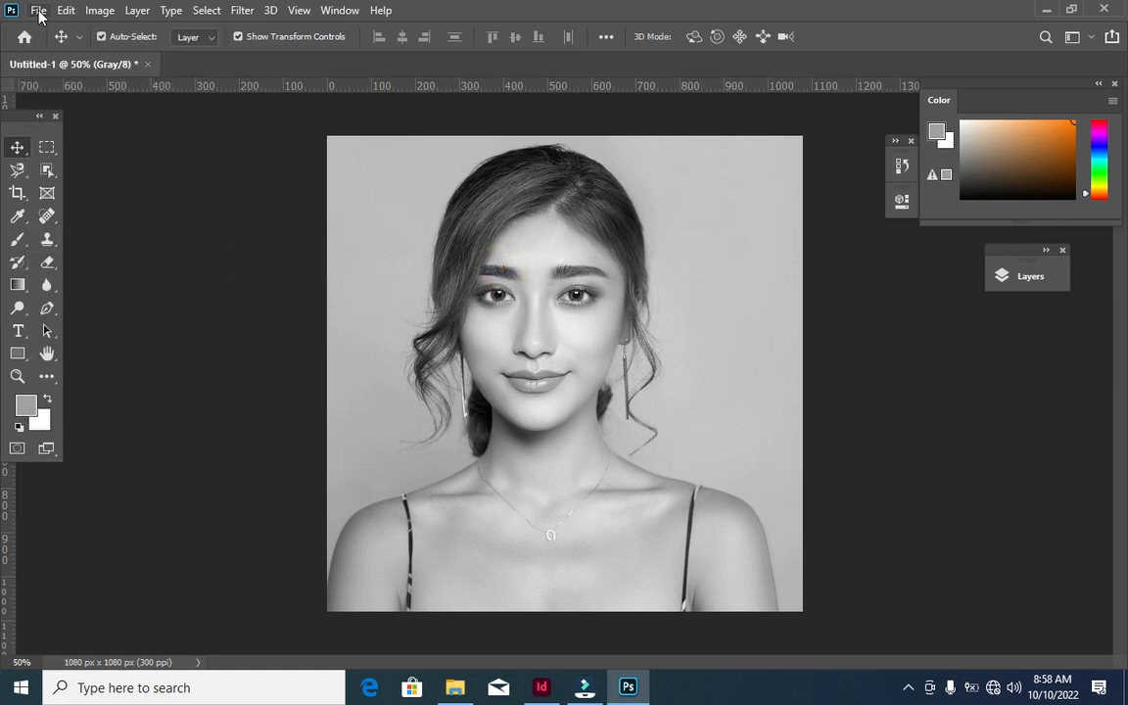
left_click(39, 9)
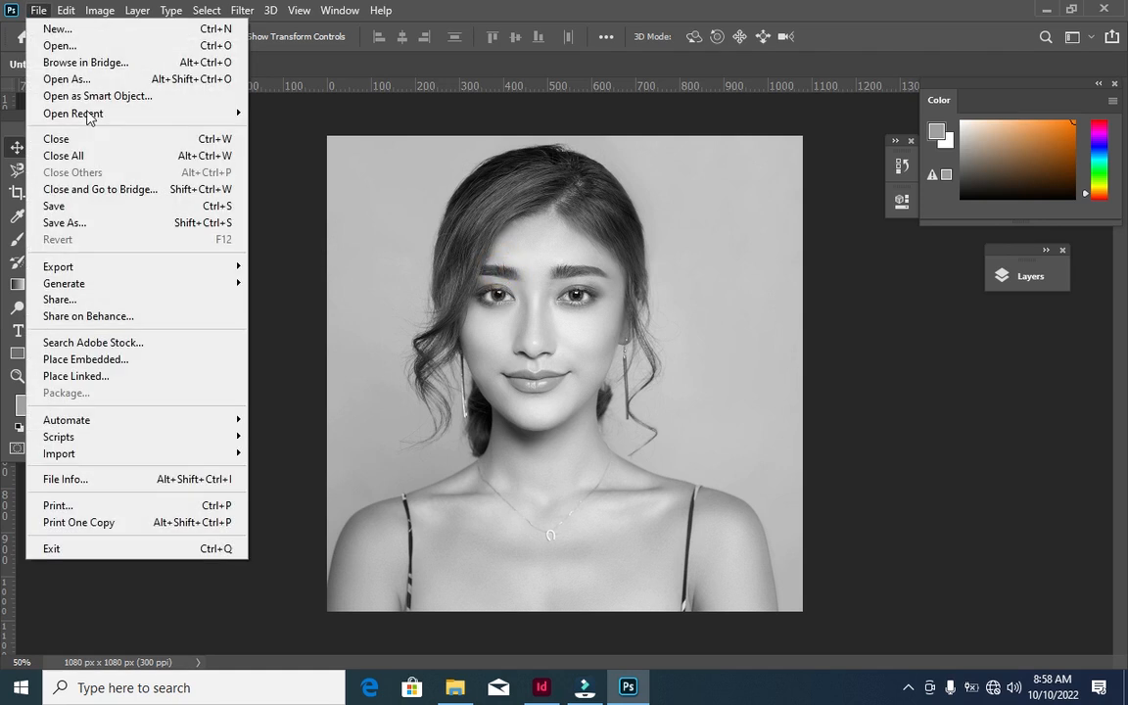
left_click(91, 225)
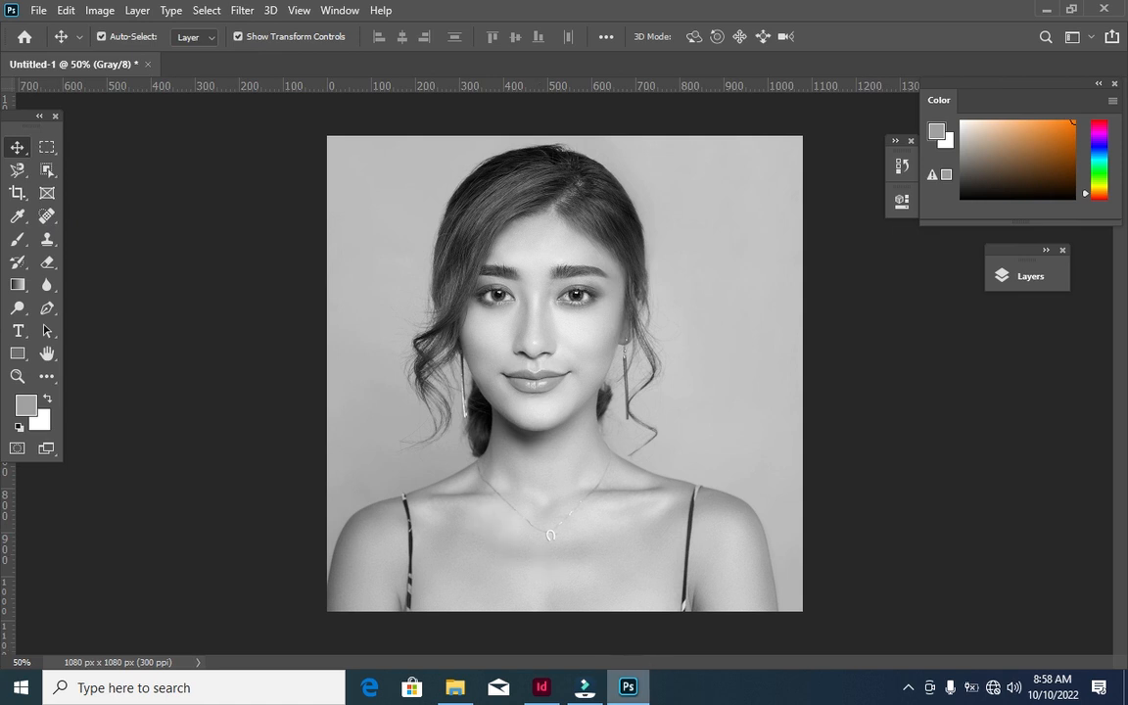
mouse_move(548, 693)
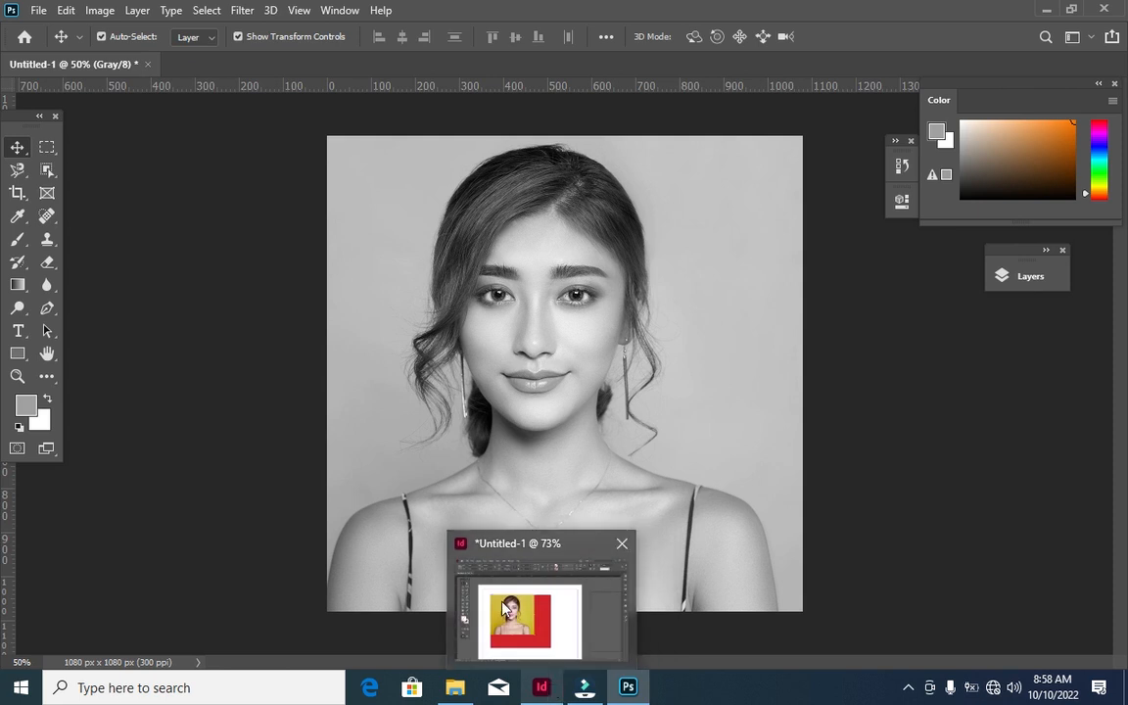
left_click(541, 616)
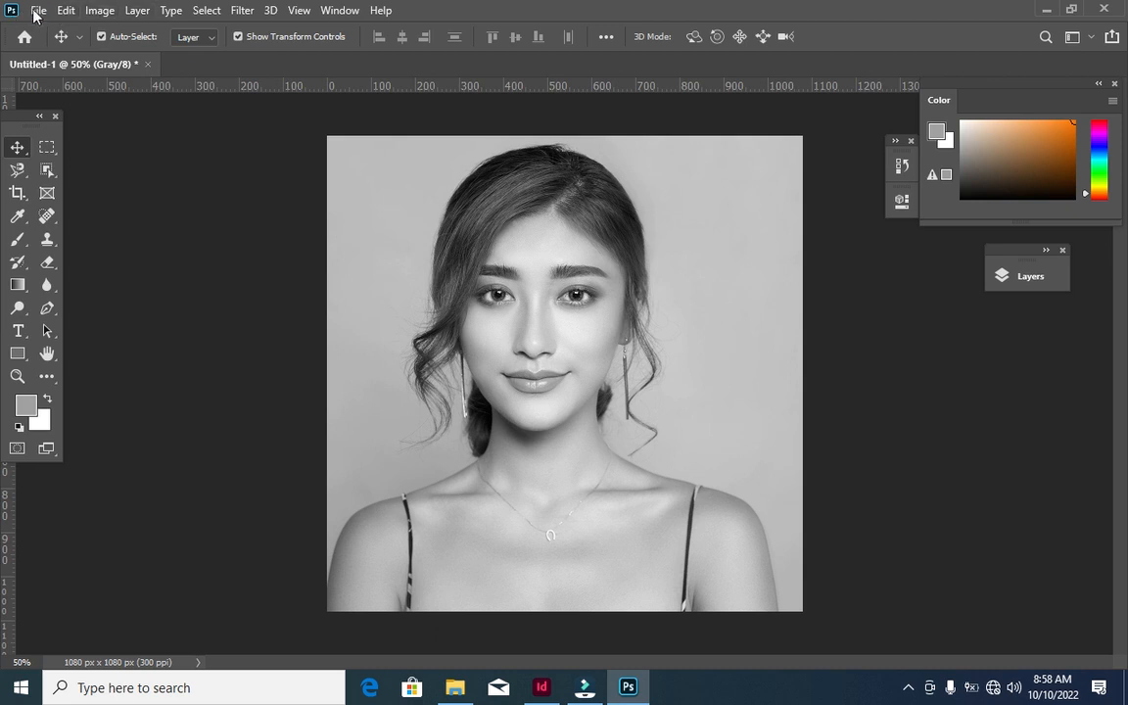
Start saving the grayscale image, choosing to store it on the computer instead of in cloud documents
key("ctrl+s")
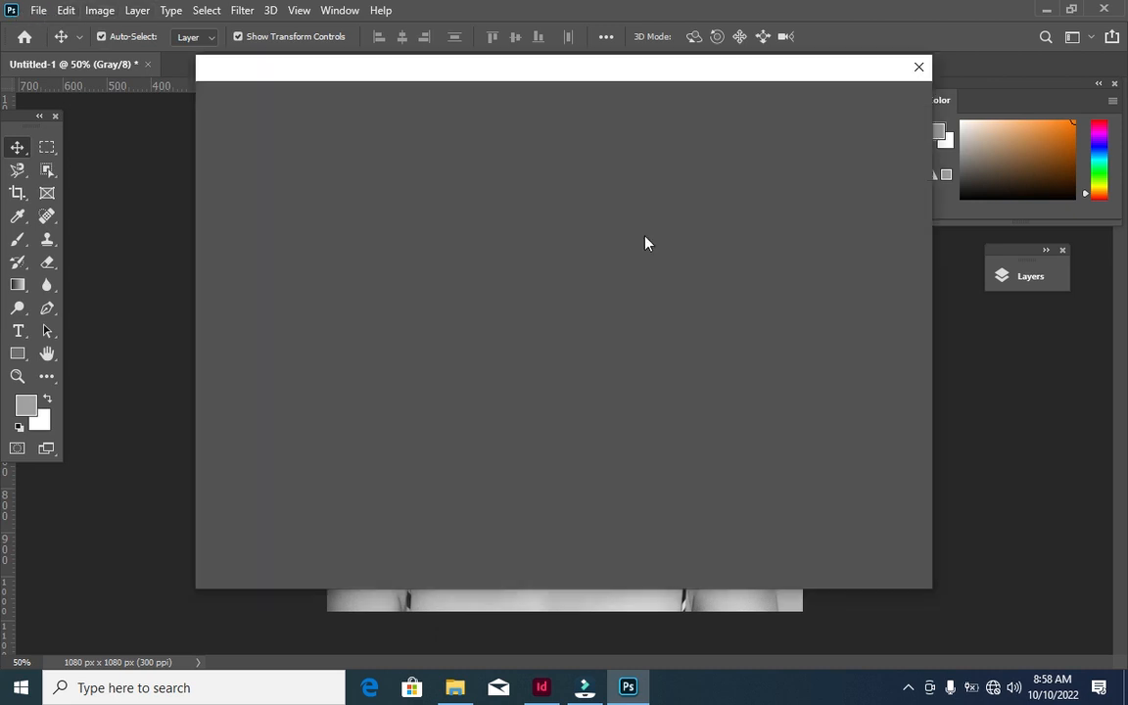
left_click(689, 501)
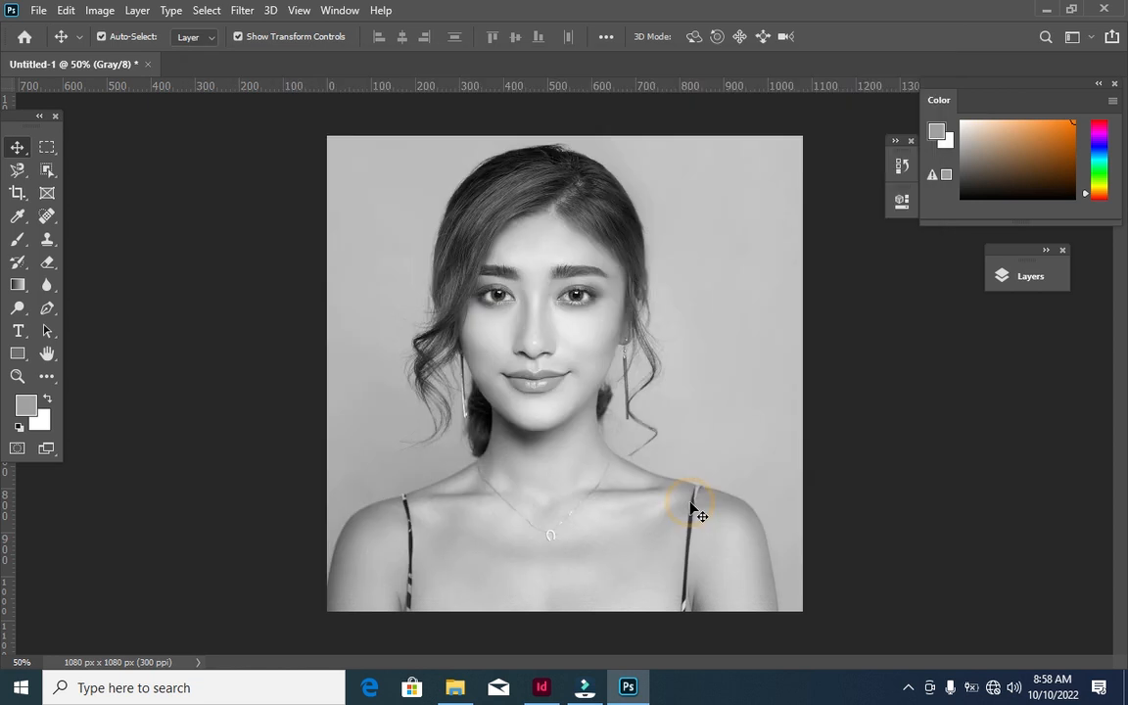
key("ctrl+s")
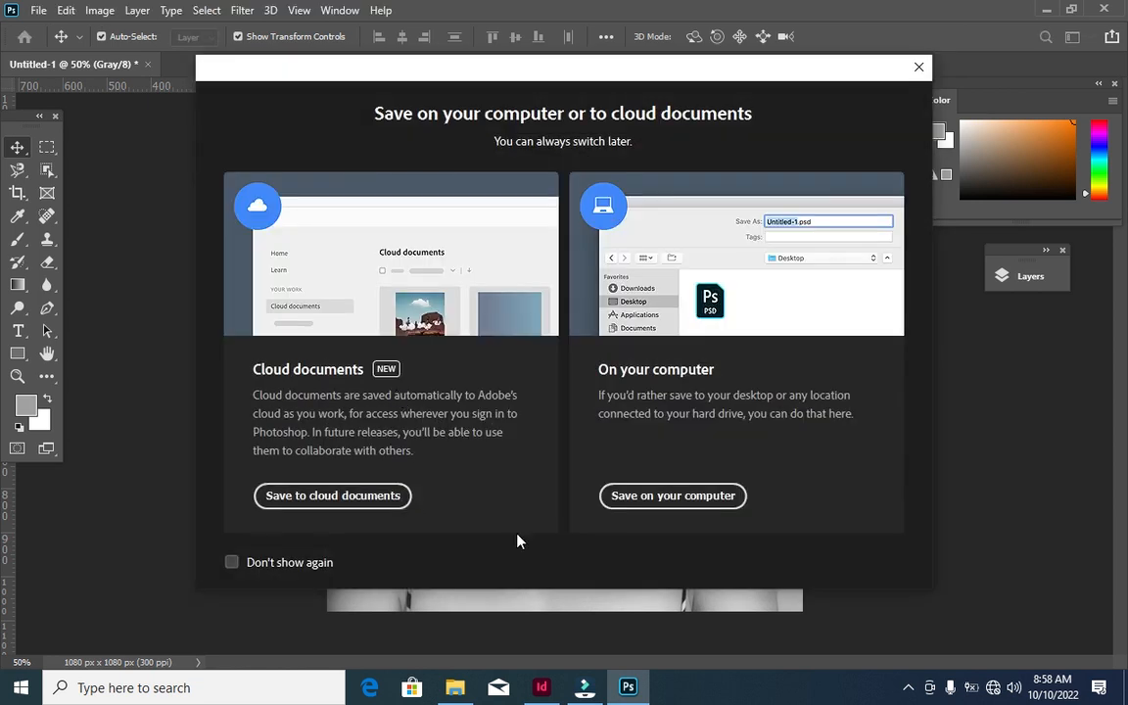
left_click(661, 495)
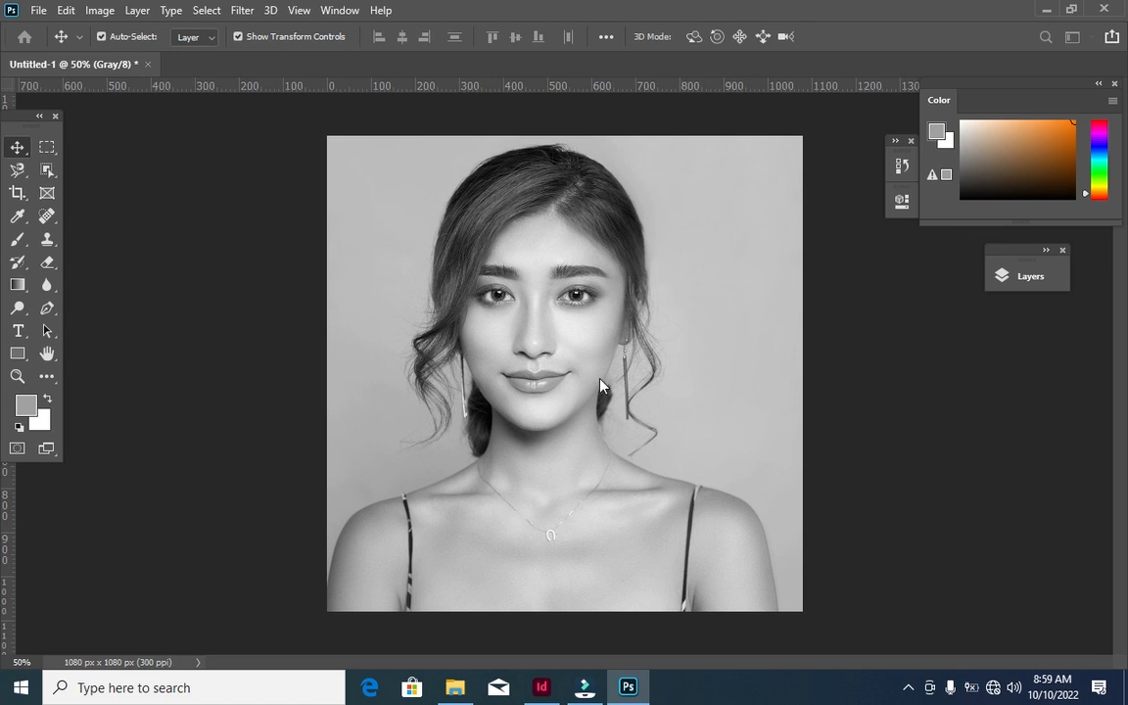
mouse_move(612, 678)
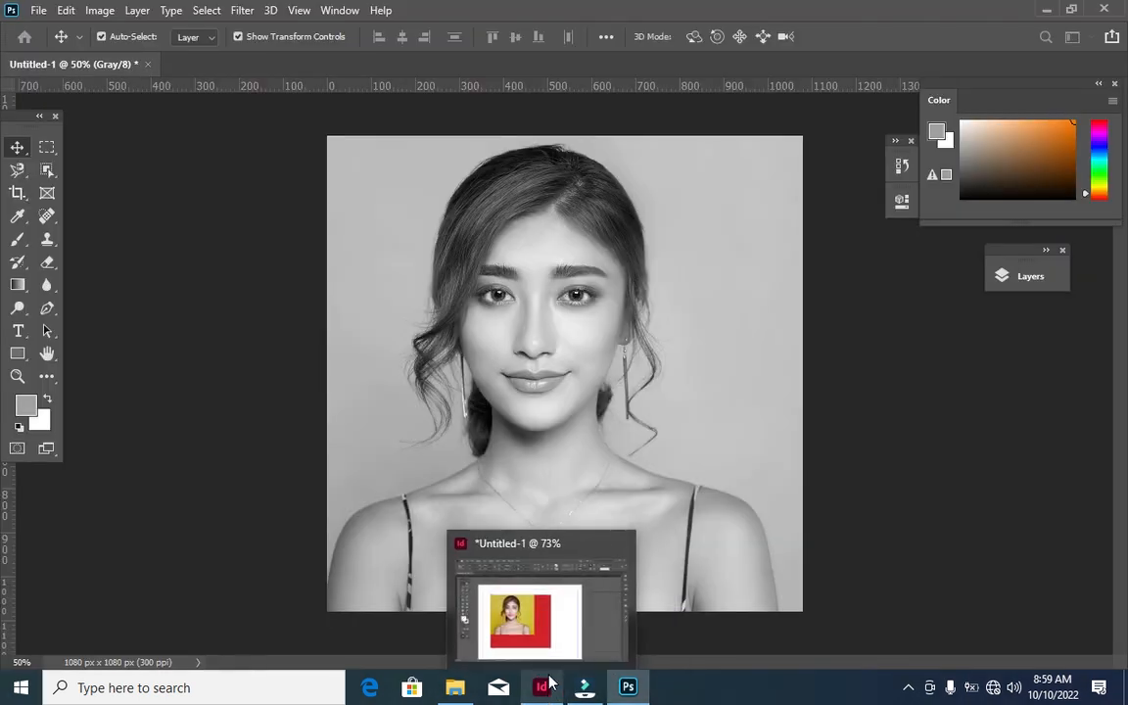
key("ctrl+shift+s")
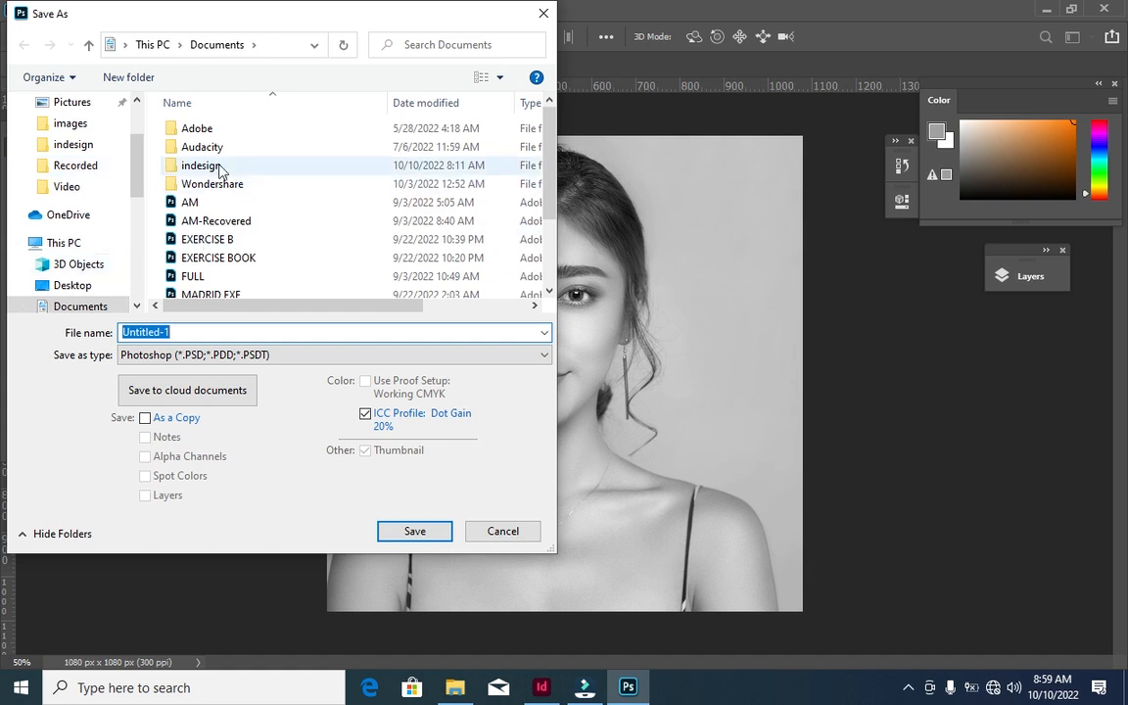
Choose the color folder inside ind exe files on Local Disk (G:) as the save location
scroll(221, 170, "down", 2)
scroll(222, 170, "up", 2)
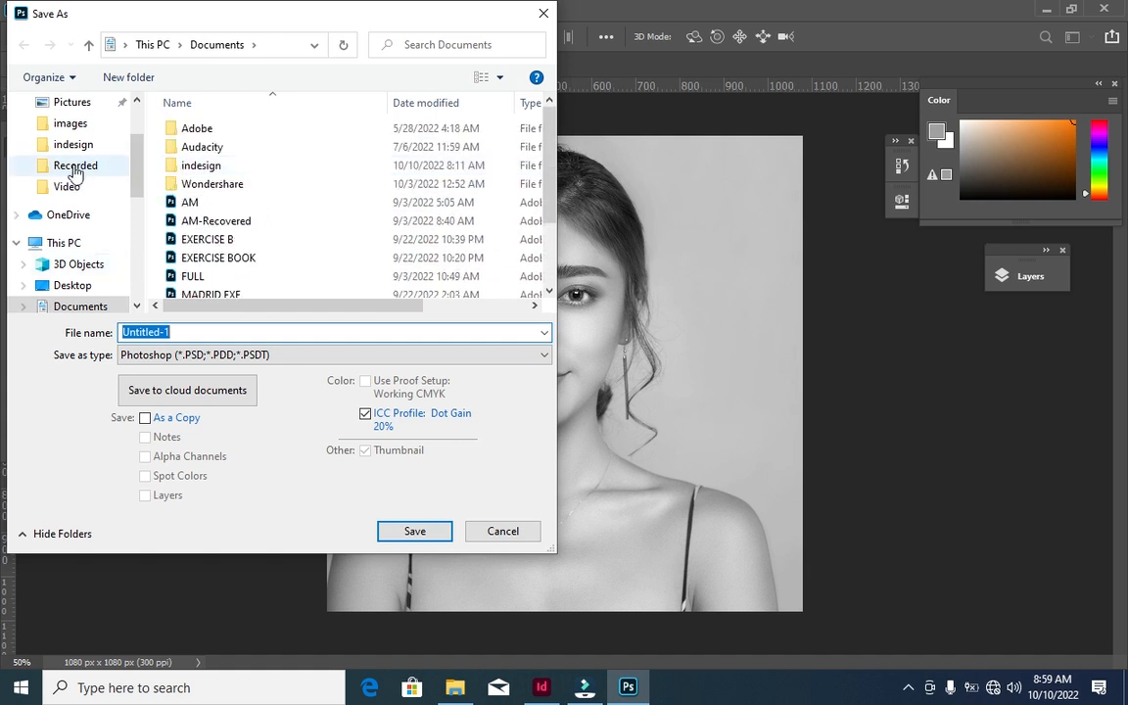
scroll(68, 170, "down", 3)
scroll(68, 175, "down", 3)
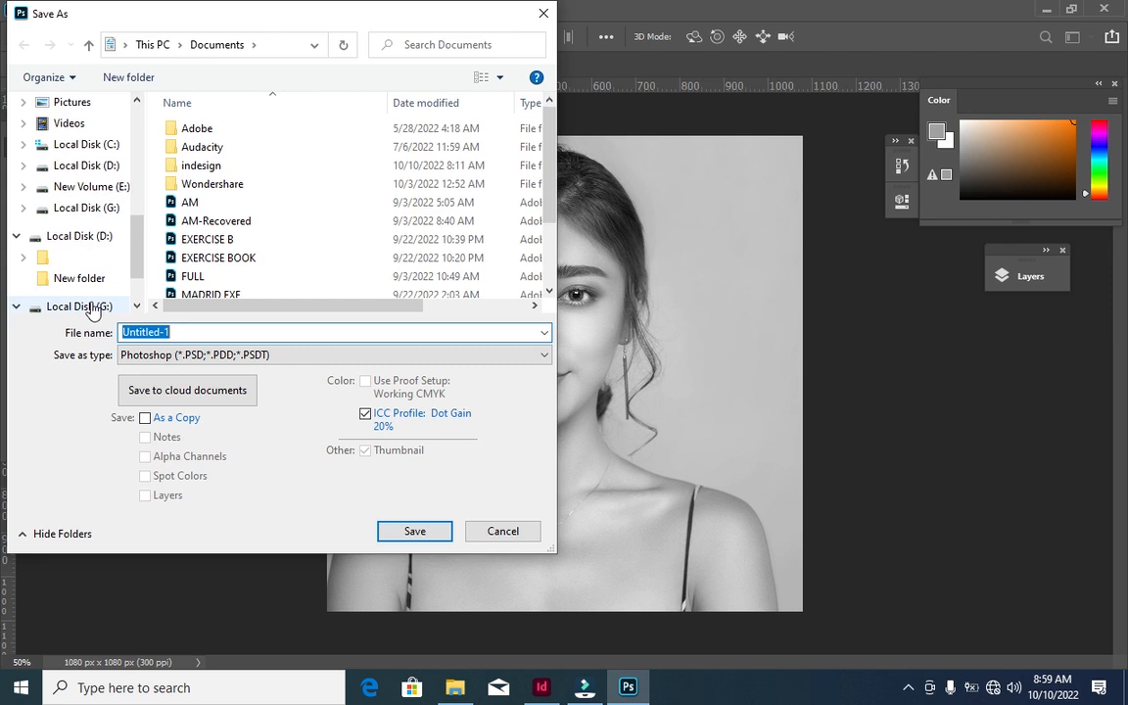
left_click(94, 307)
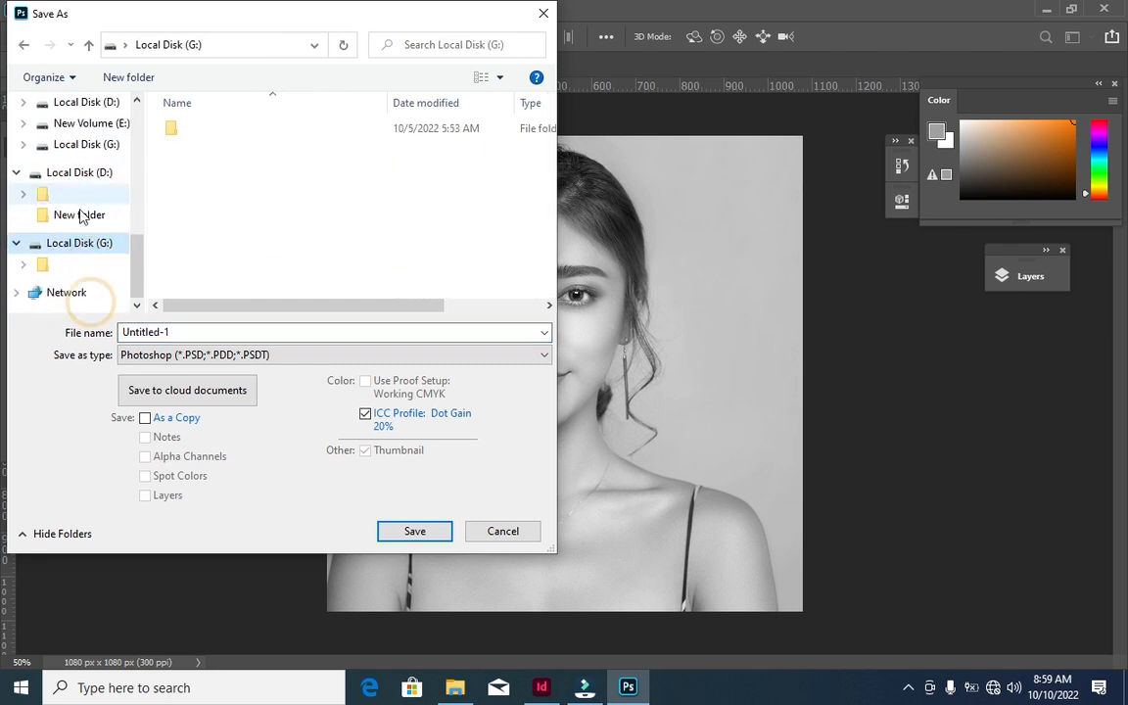
double_click(201, 128)
scroll(215, 225, "down", 6)
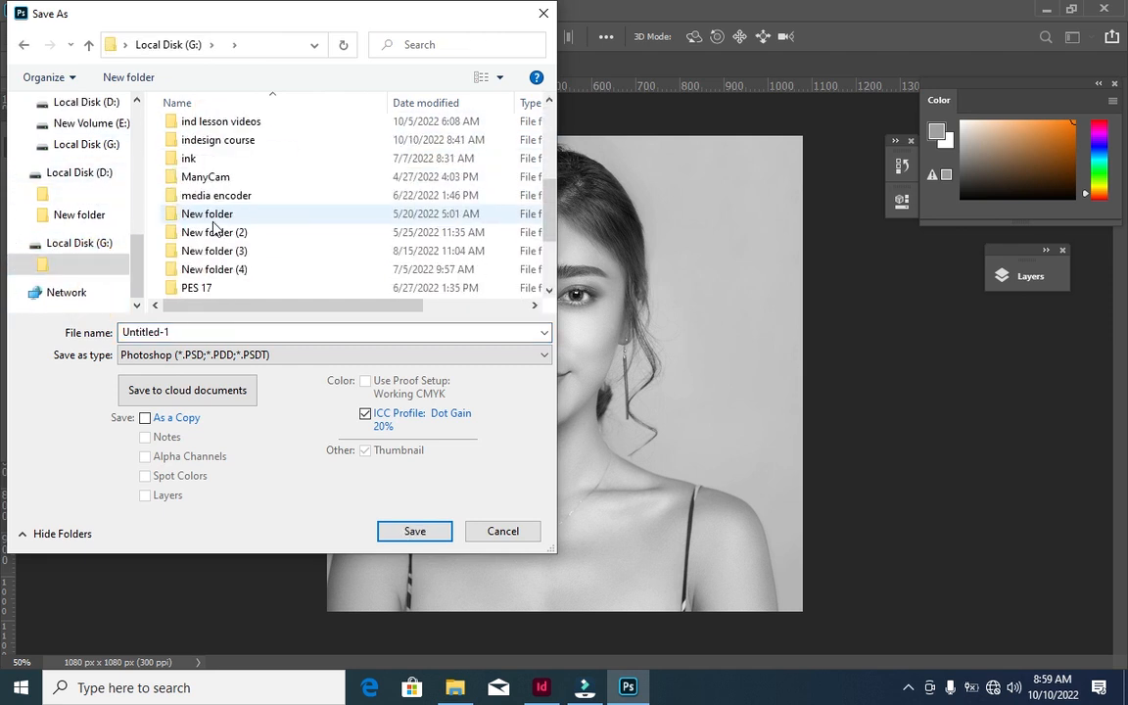
scroll(216, 227, "up", 6)
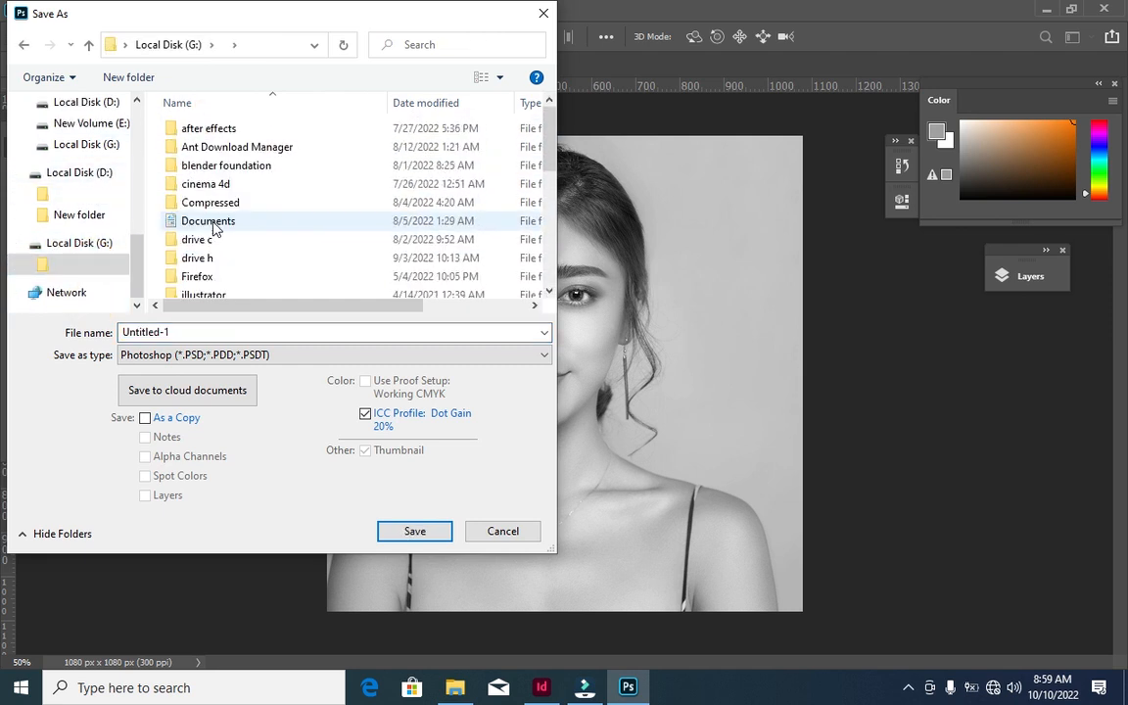
scroll(215, 228, "down", 6)
scroll(215, 227, "up", 6)
scroll(215, 228, "down", 6)
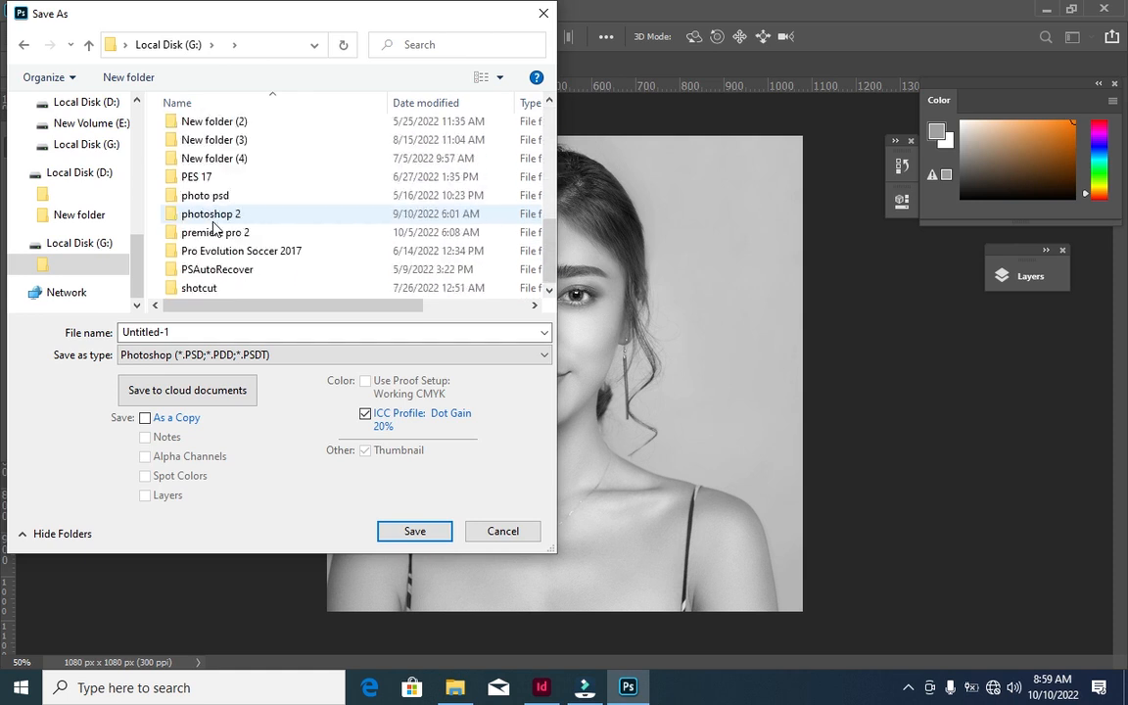
scroll(215, 226, "up", 5)
scroll(213, 220, "down", 1)
left_click(212, 201)
double_click(213, 213)
double_click(235, 143)
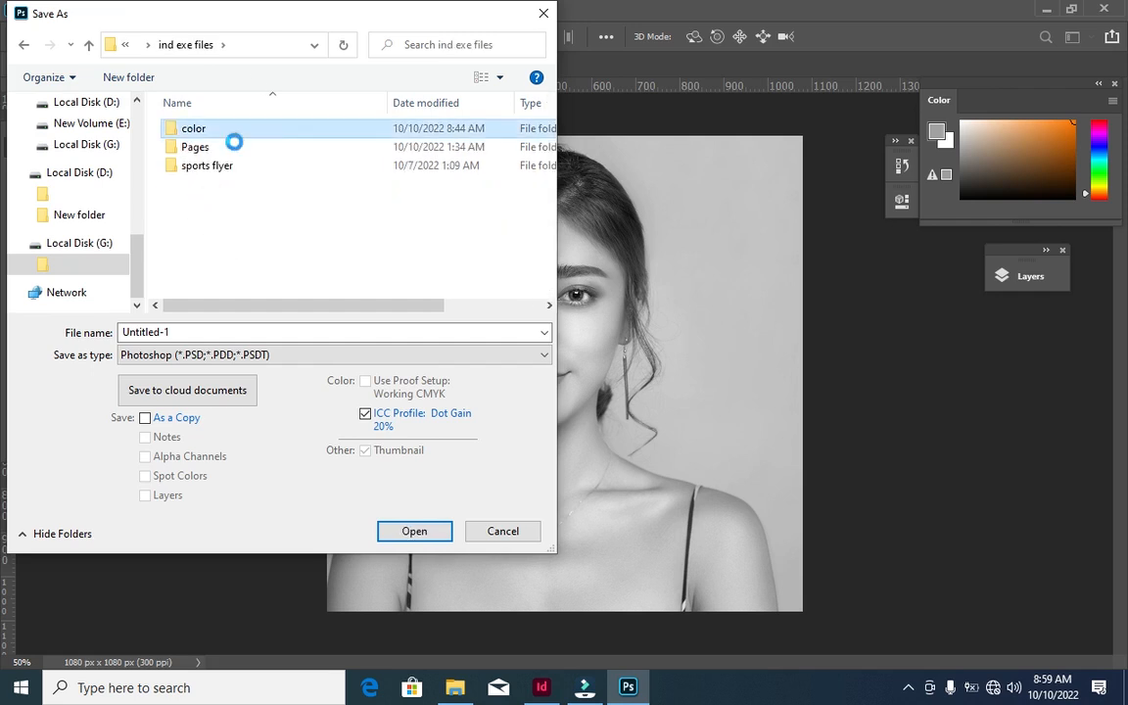
Save the grayscale image as the TIFF file Untitled-1 with no compression, interleaved pixel order and IBM PC byte order
left_click(195, 354)
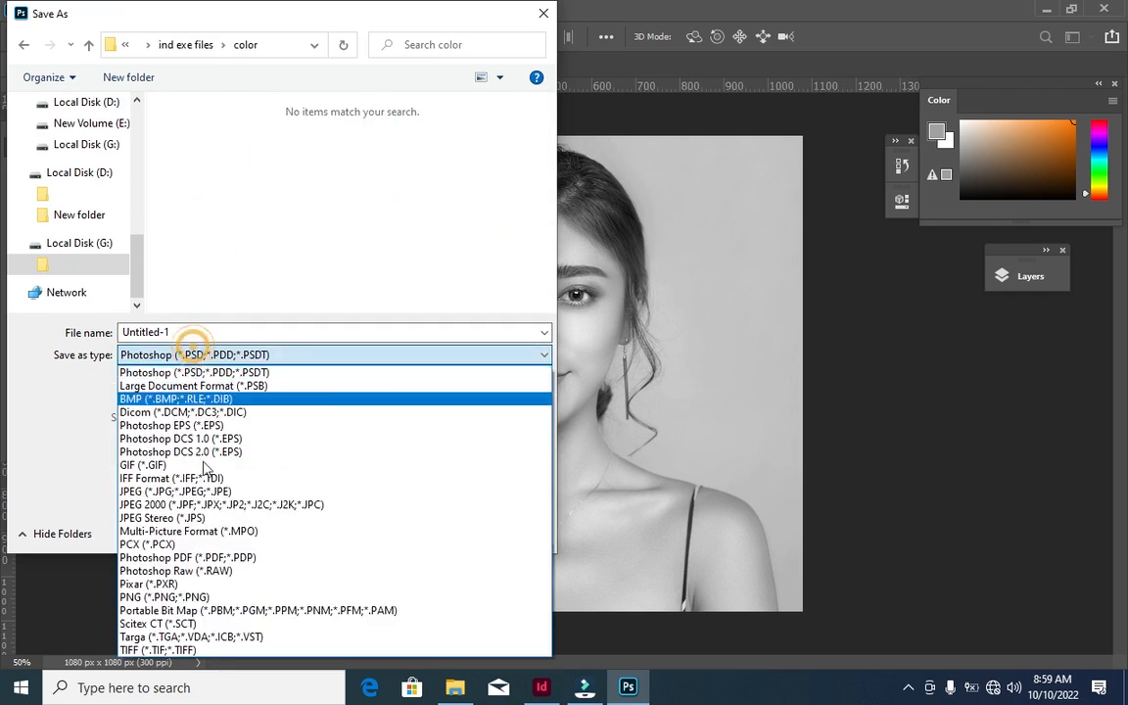
left_click(174, 651)
left_click(415, 528)
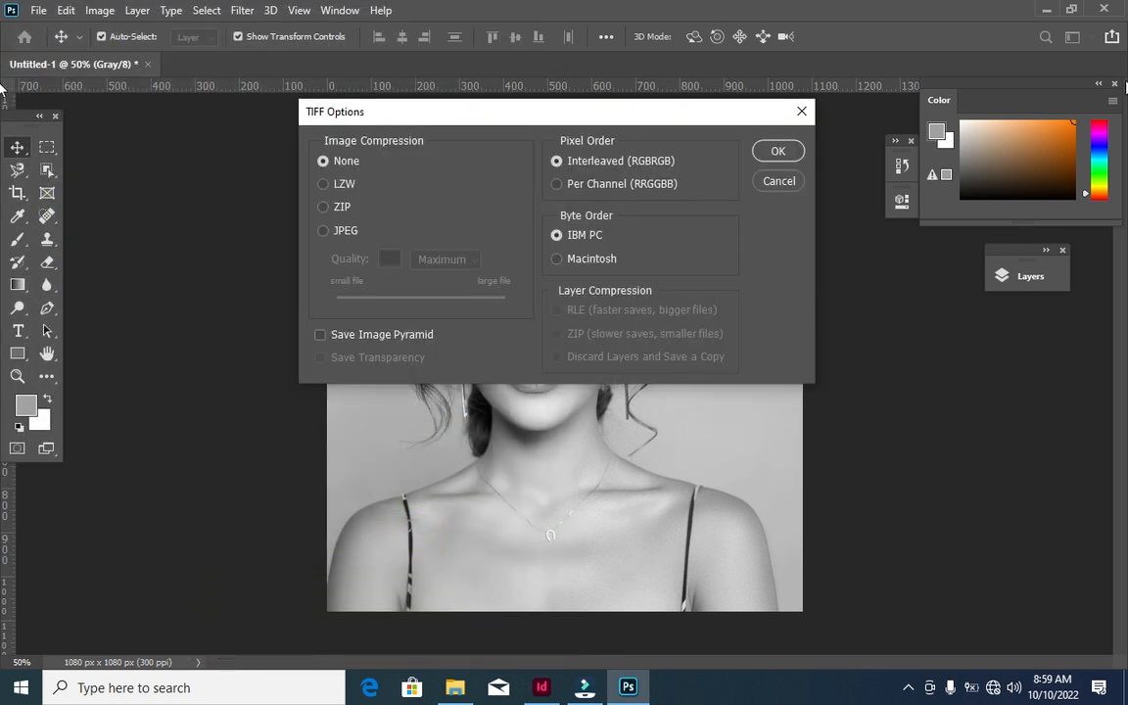
left_click(776, 152)
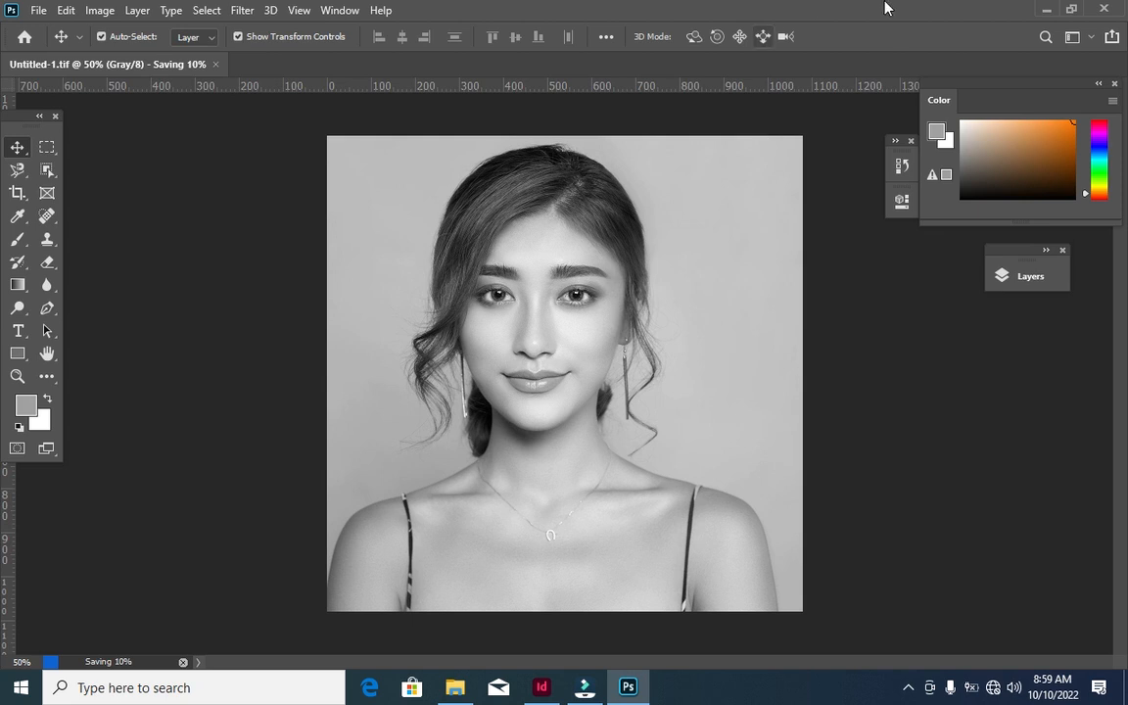
Switch to InDesign, crop the color photo's frame to about 302 by 246 px, and move it to about X -26 px, Y 126 px
left_click(1045, 14)
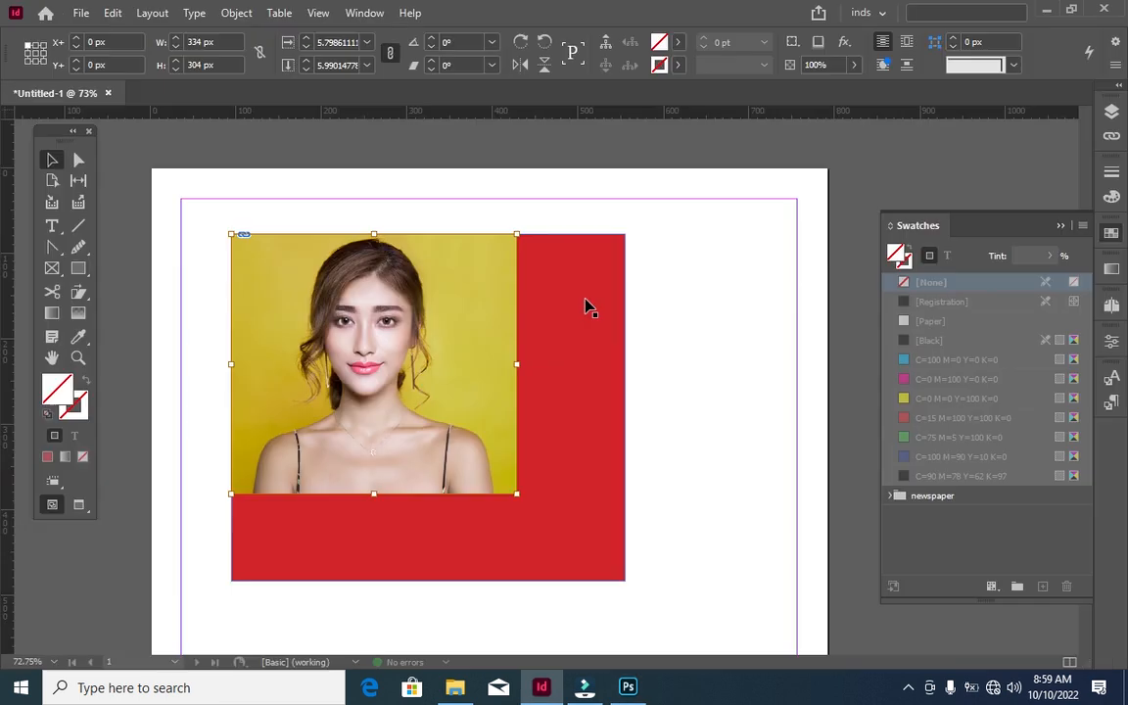
scroll(655, 293, "down", 3)
left_click(474, 278)
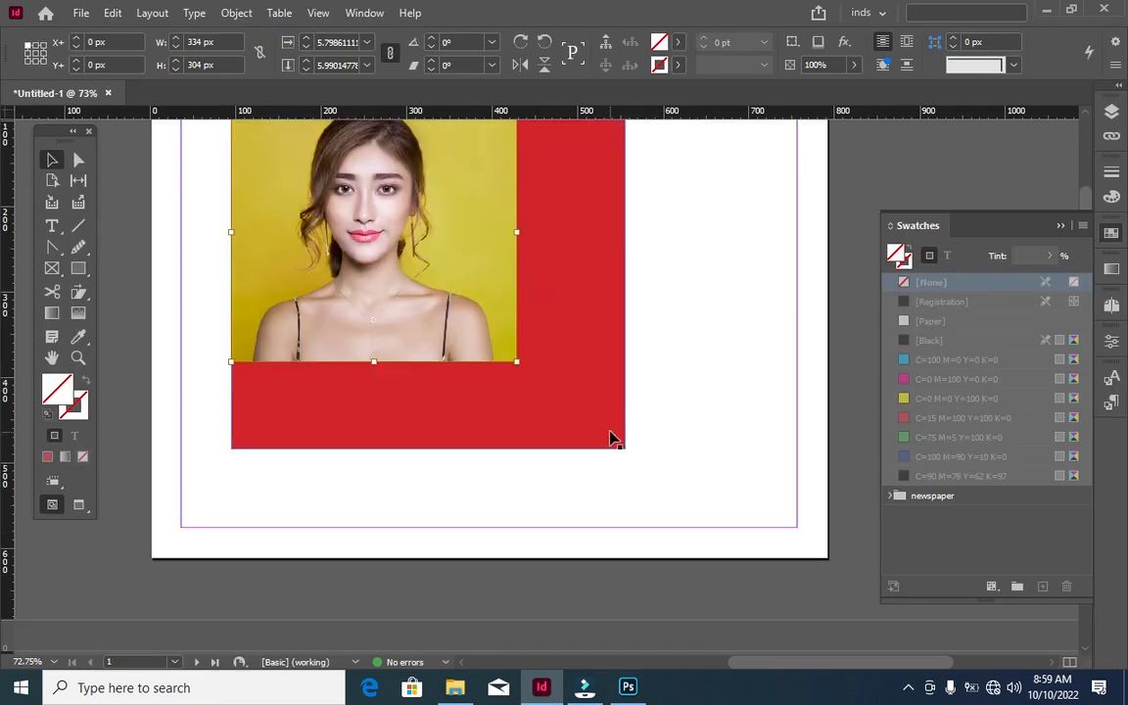
left_click(609, 430)
left_click_drag(623, 448, 489, 312)
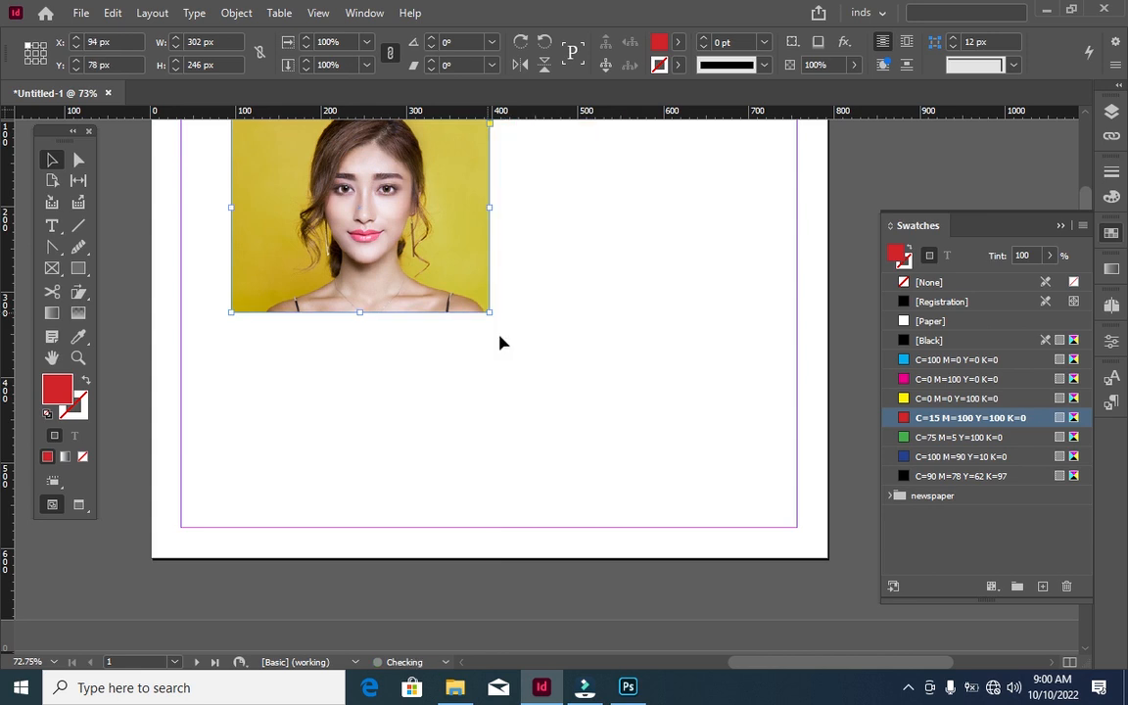
left_click_drag(388, 248, 287, 289)
Place the grayscale Untitled-1 image from File Explorer beside the color photo, about 365 by 365 px at X 332 px, Y 126 px
left_click(455, 690)
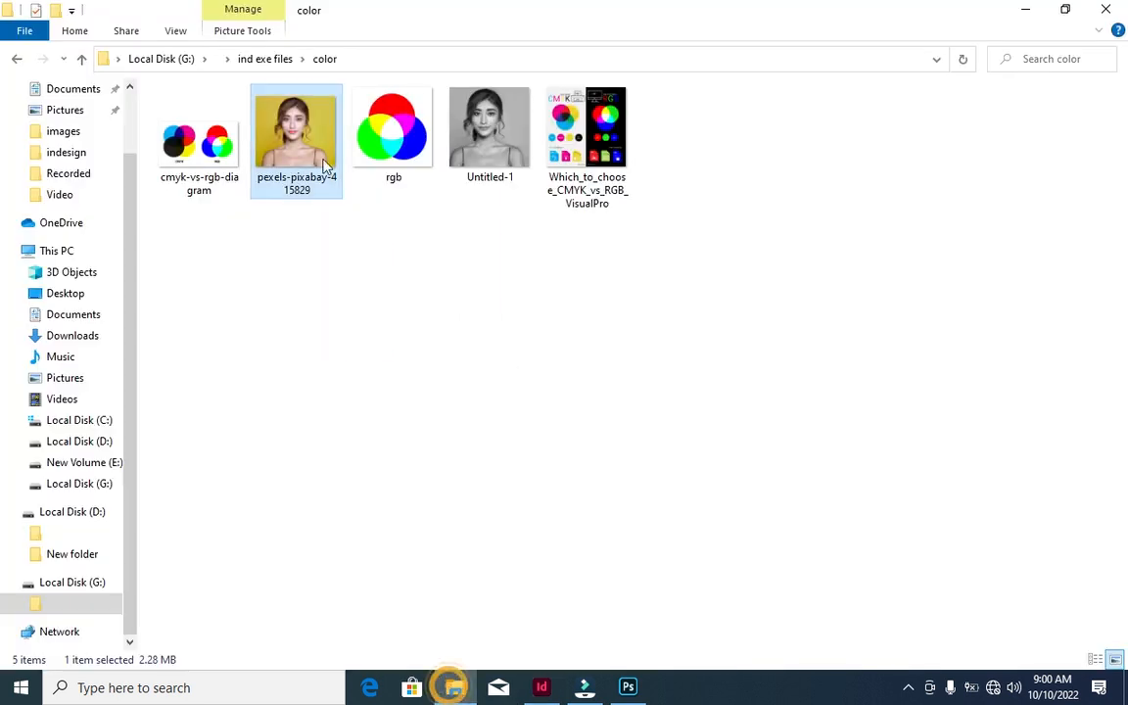
left_click_drag(488, 135, 534, 237)
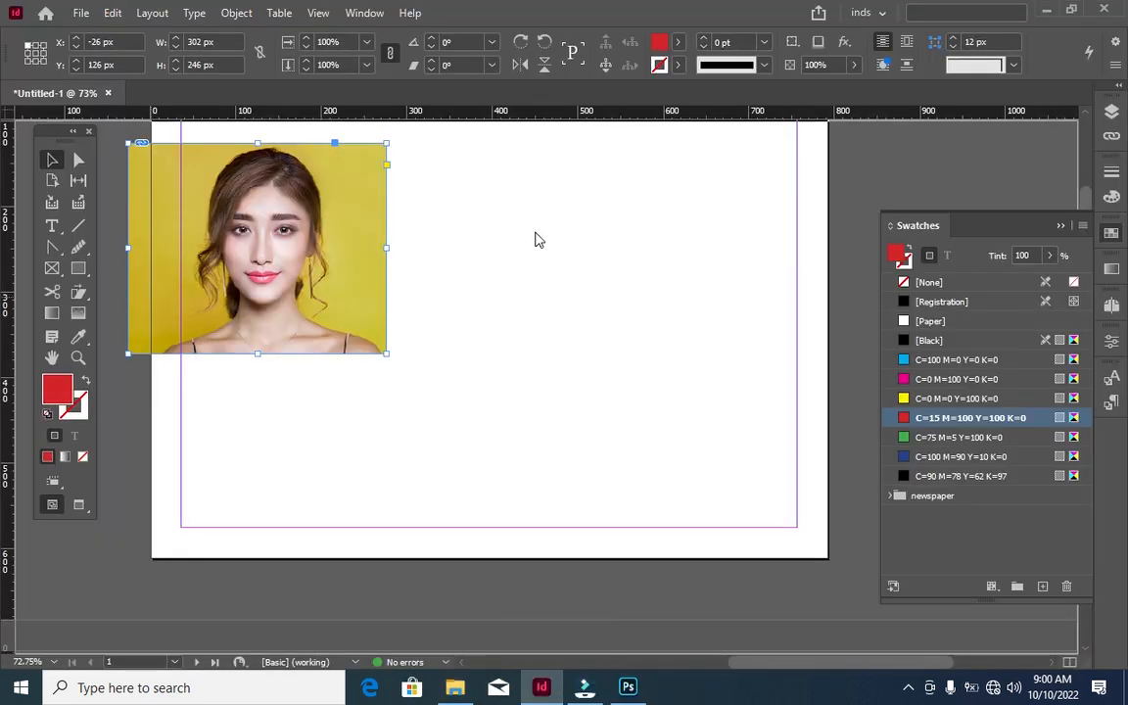
left_click_drag(437, 145, 749, 415)
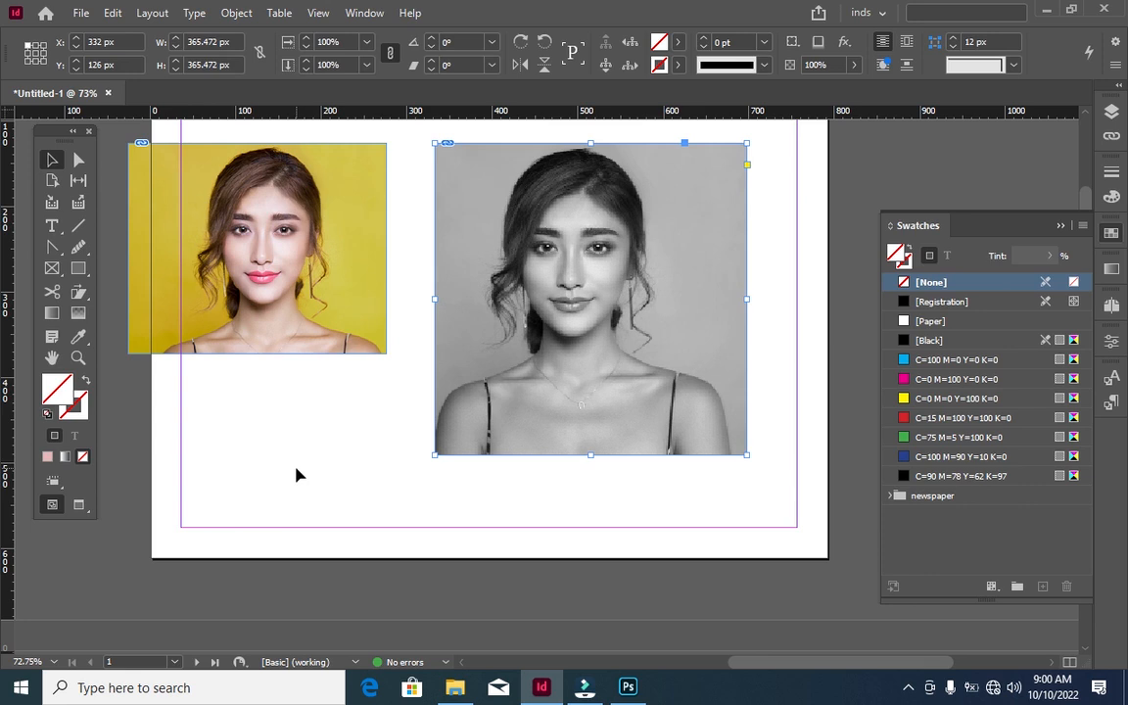
Fill the grayscale portrait's frame with the yellow C=0 M=0 Y=100 K=0 swatch, then replace it with the red C=15 M=100 Y=100 K=0 swatch
left_click(265, 419)
left_click(641, 313)
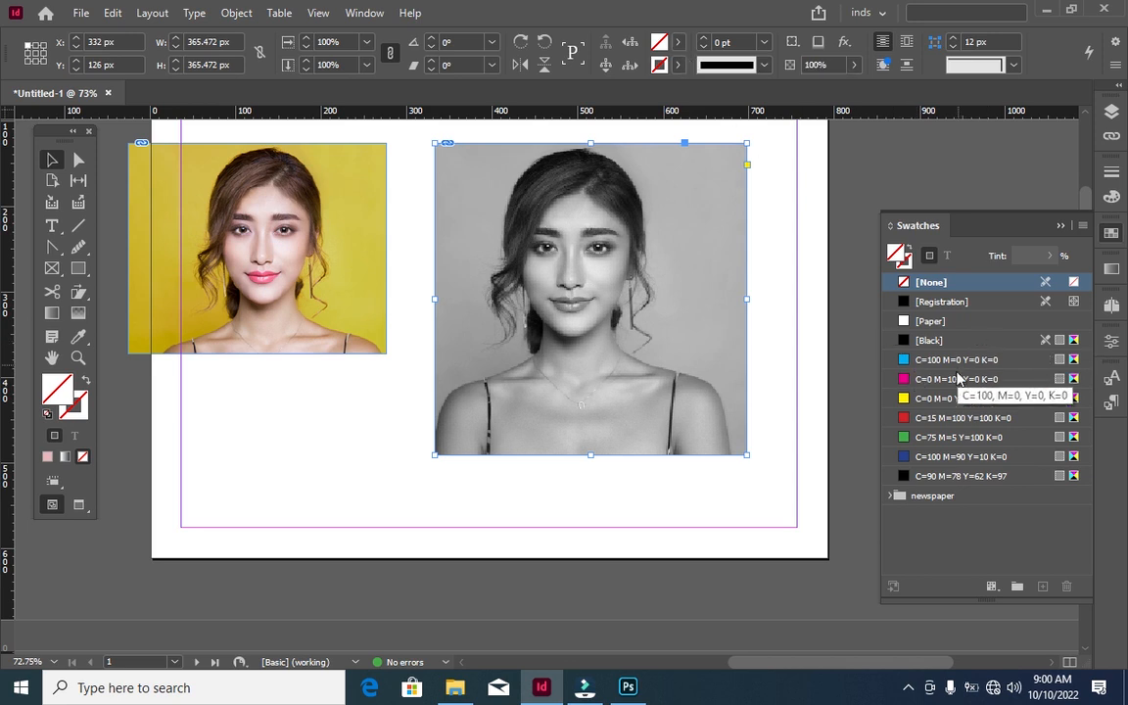
left_click(955, 406)
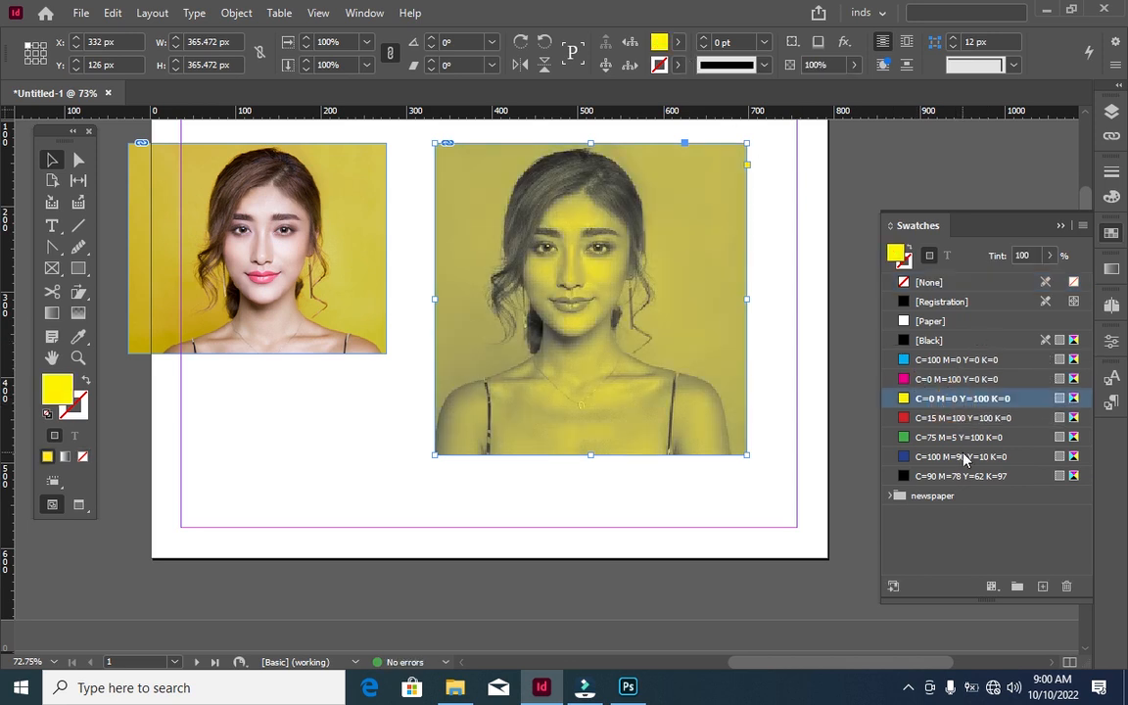
left_click(959, 419)
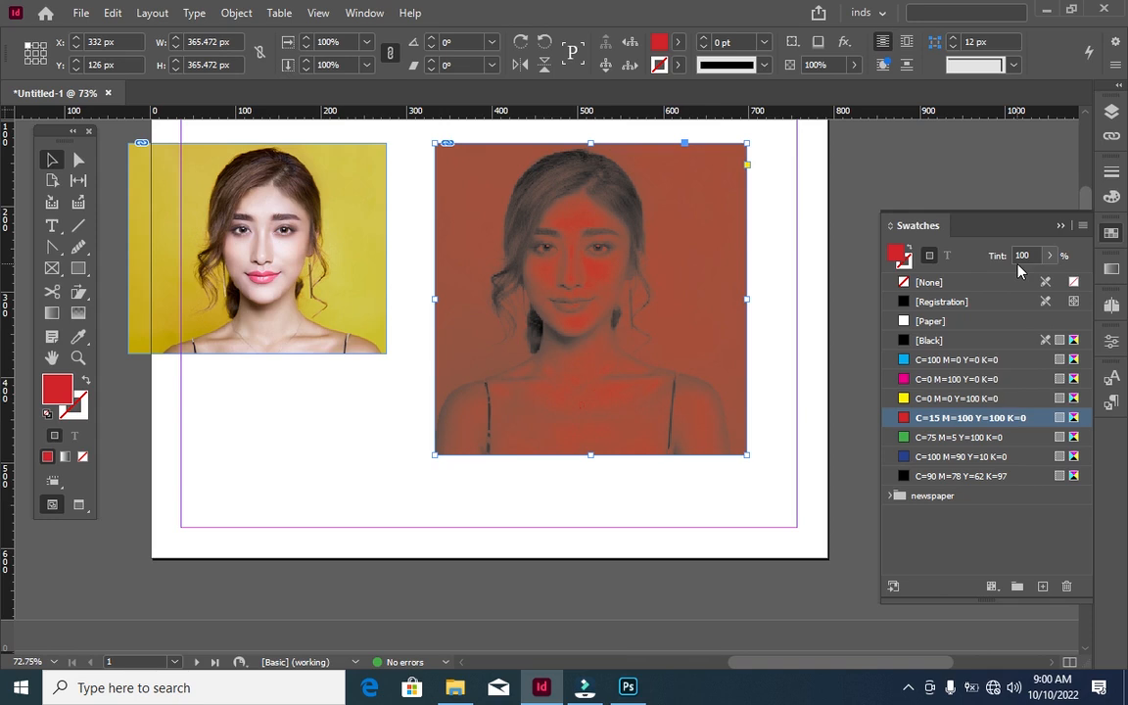
left_click(1050, 256)
left_click_drag(1048, 277, 1072, 298)
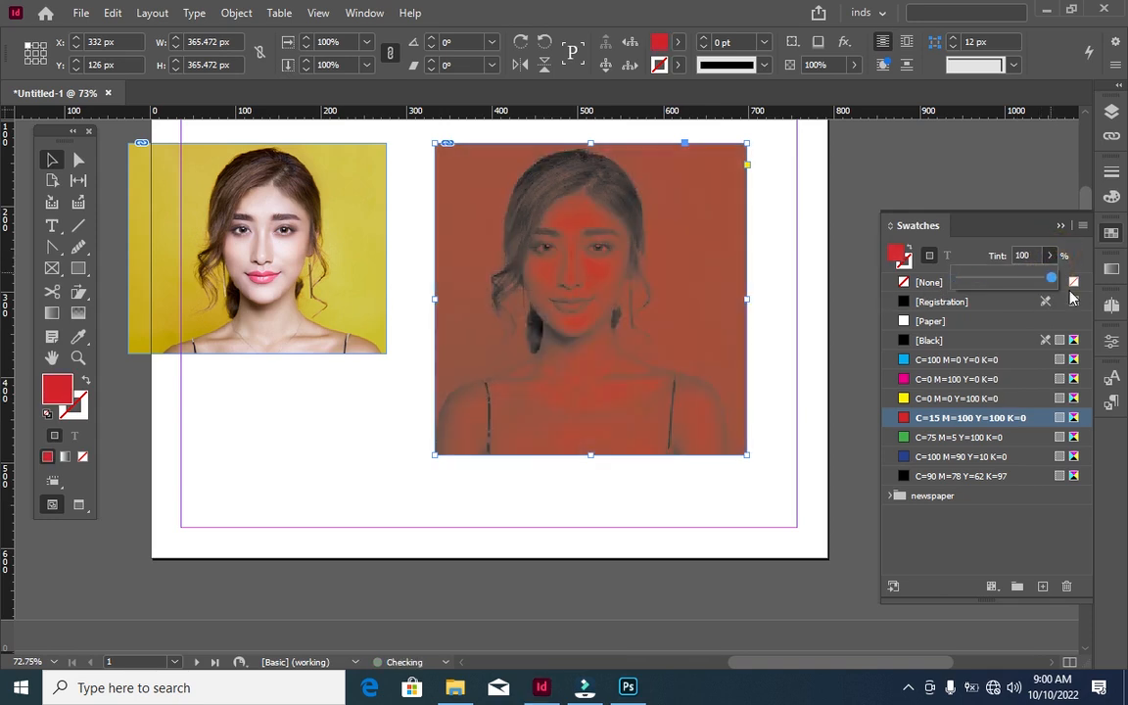
left_click(850, 67)
left_click_drag(848, 86, 828, 101)
left_click_drag(850, 101, 877, 115)
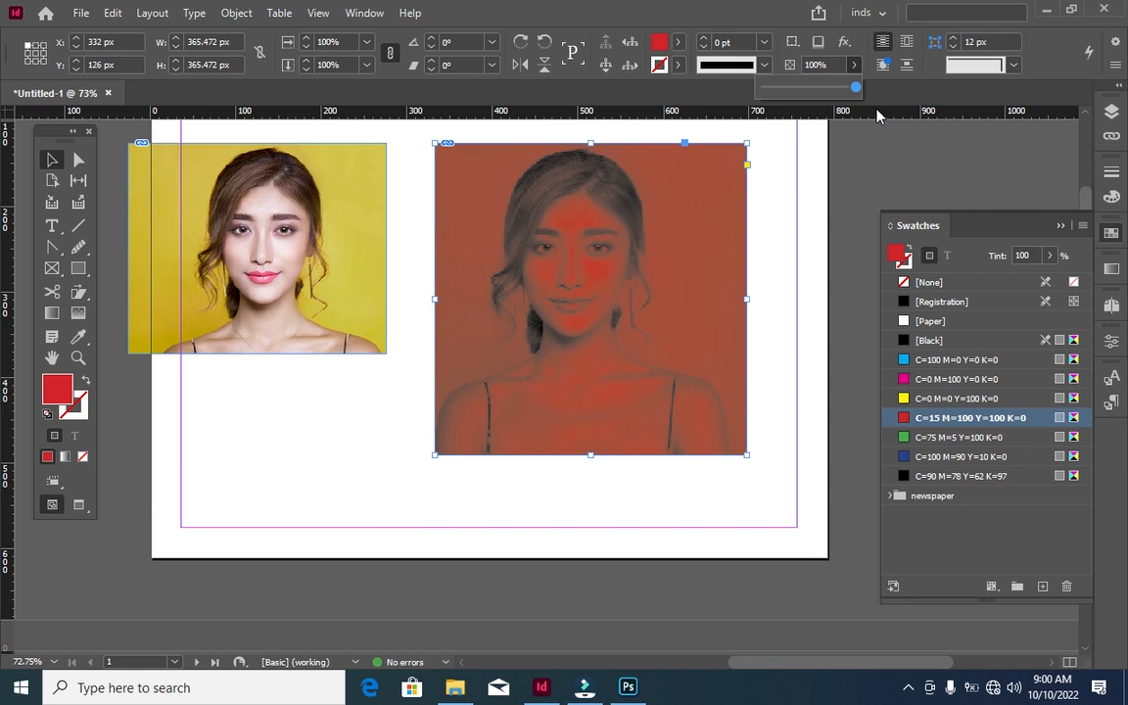
Reduce the tint of the grayscale portrait's red fill to 51%
left_click(1052, 262)
left_click(1050, 256)
left_click_drag(1050, 281, 1006, 284)
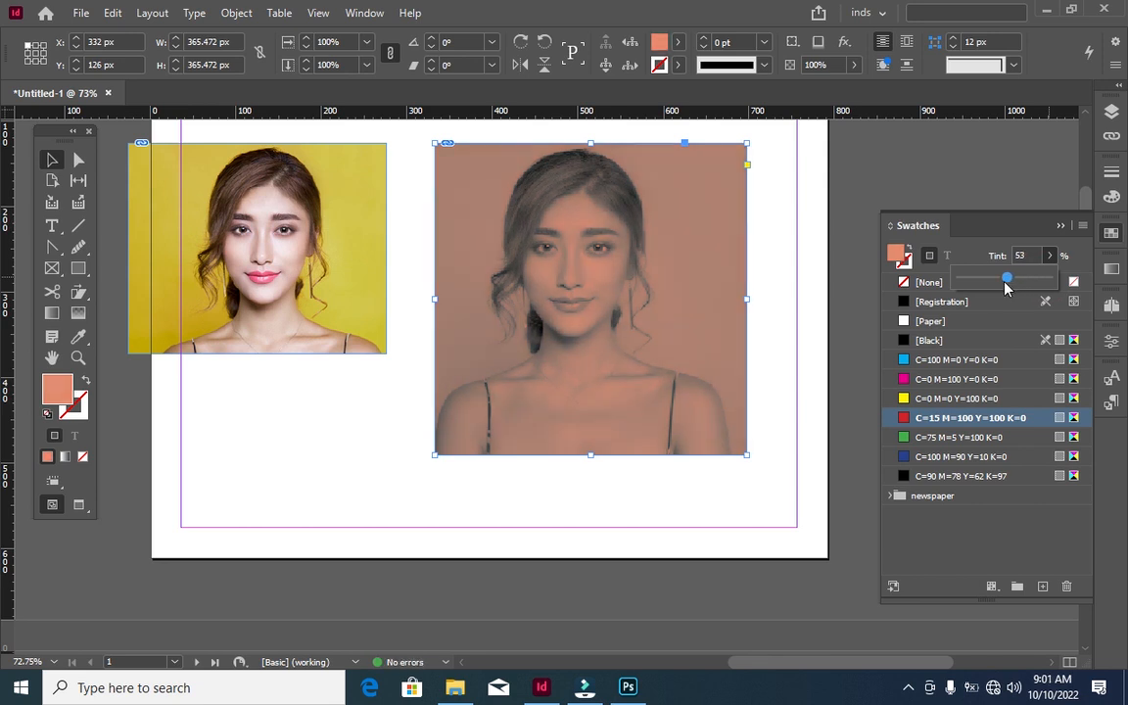
mouse_move(1005, 284)
left_mouse_down()
mouse_move(1018, 284)
mouse_move(1004, 285)
left_mouse_up()
mouse_move(1004, 284)
left_mouse_down()
mouse_move(956, 284)
mouse_move(1025, 286)
mouse_move(1006, 286)
left_mouse_up()
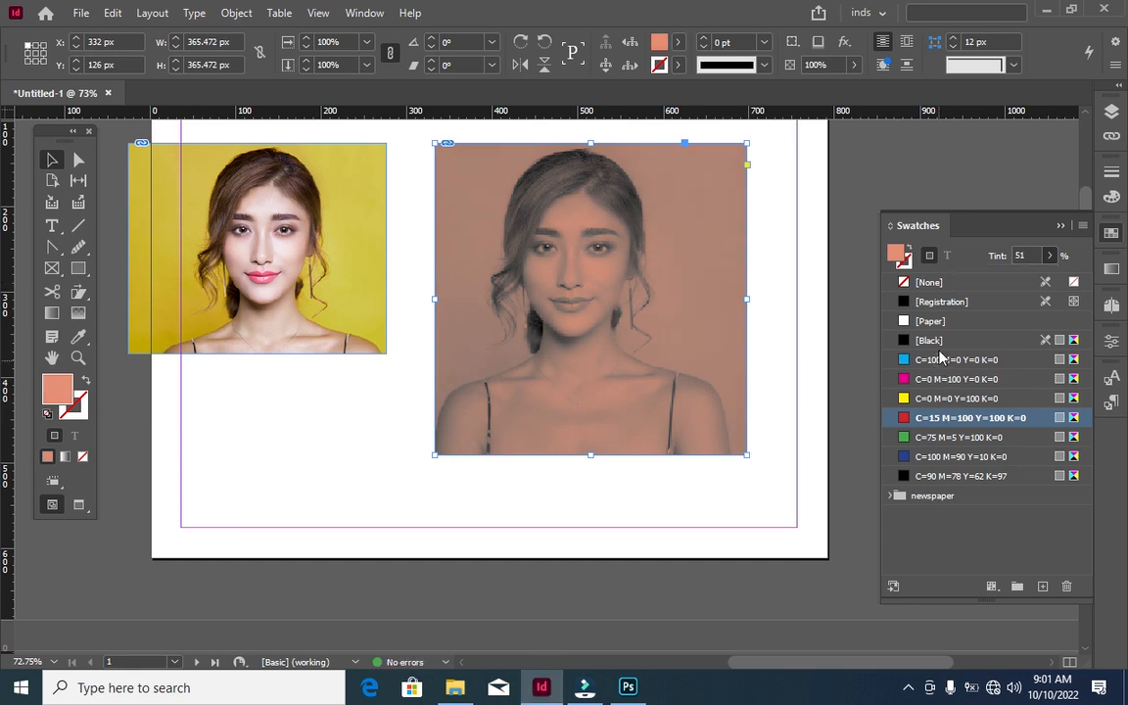
Fill the grayscale portrait's frame with the C=100 M=0 Y=0 K=0 swatch at a 31% tint, then deselect it
left_click(937, 359)
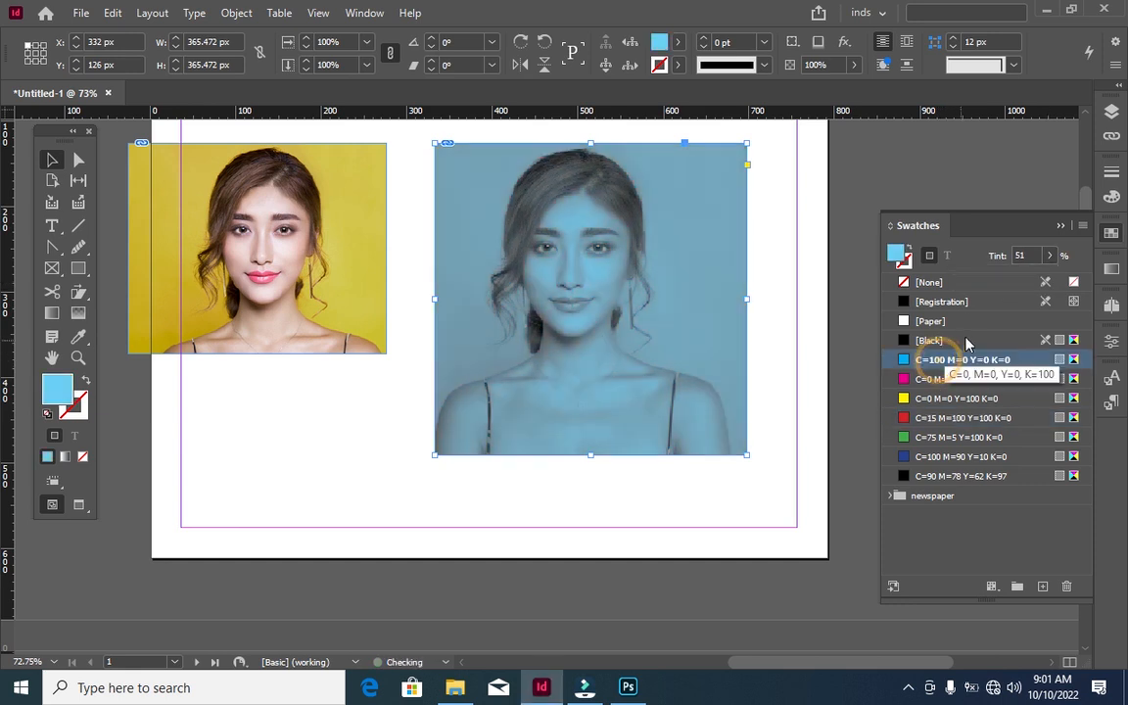
left_click(1050, 255)
left_click_drag(1005, 279, 987, 283)
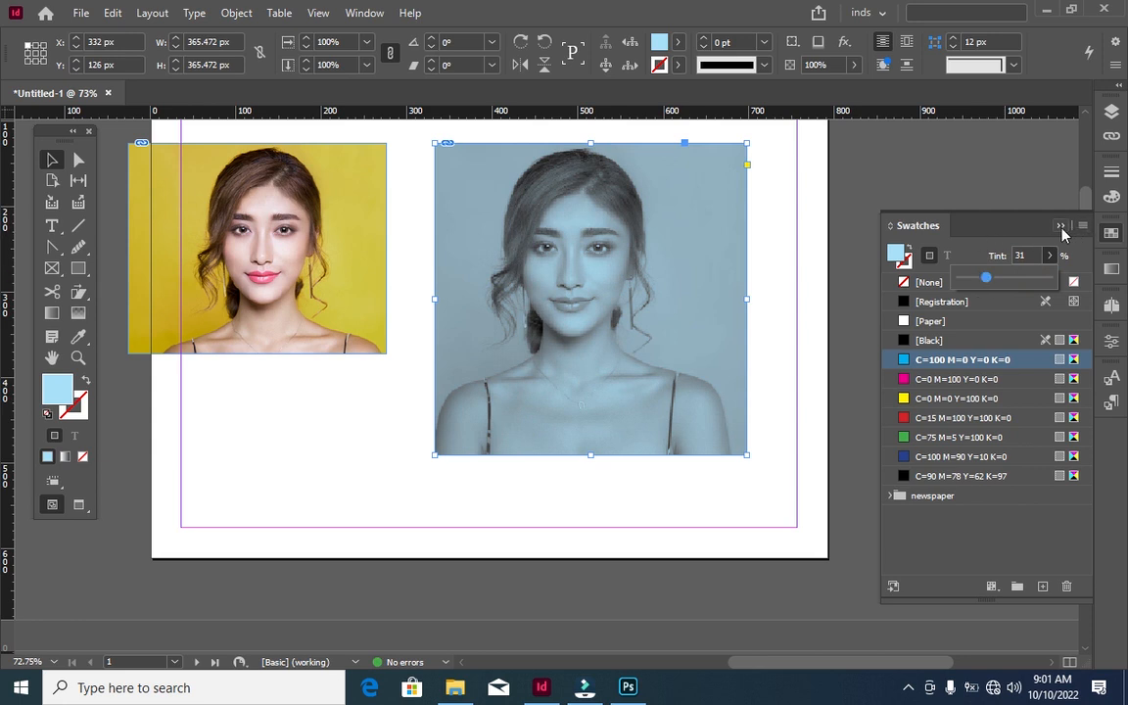
left_click(1059, 226)
left_click(691, 477)
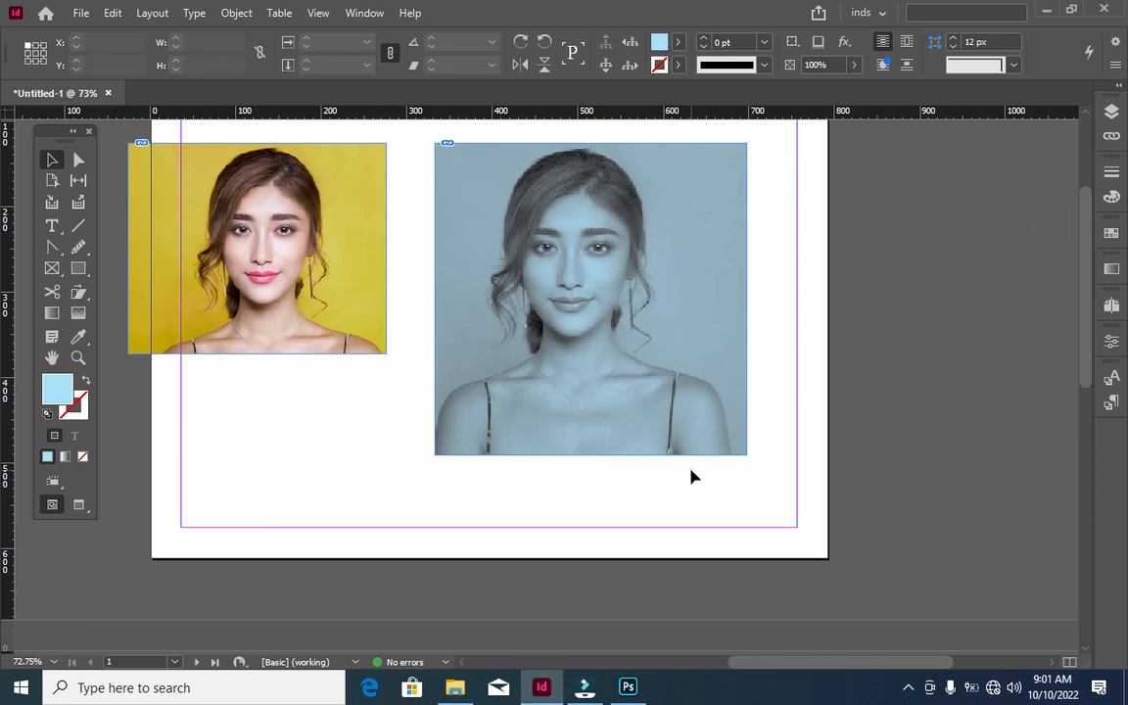
left_click(692, 477)
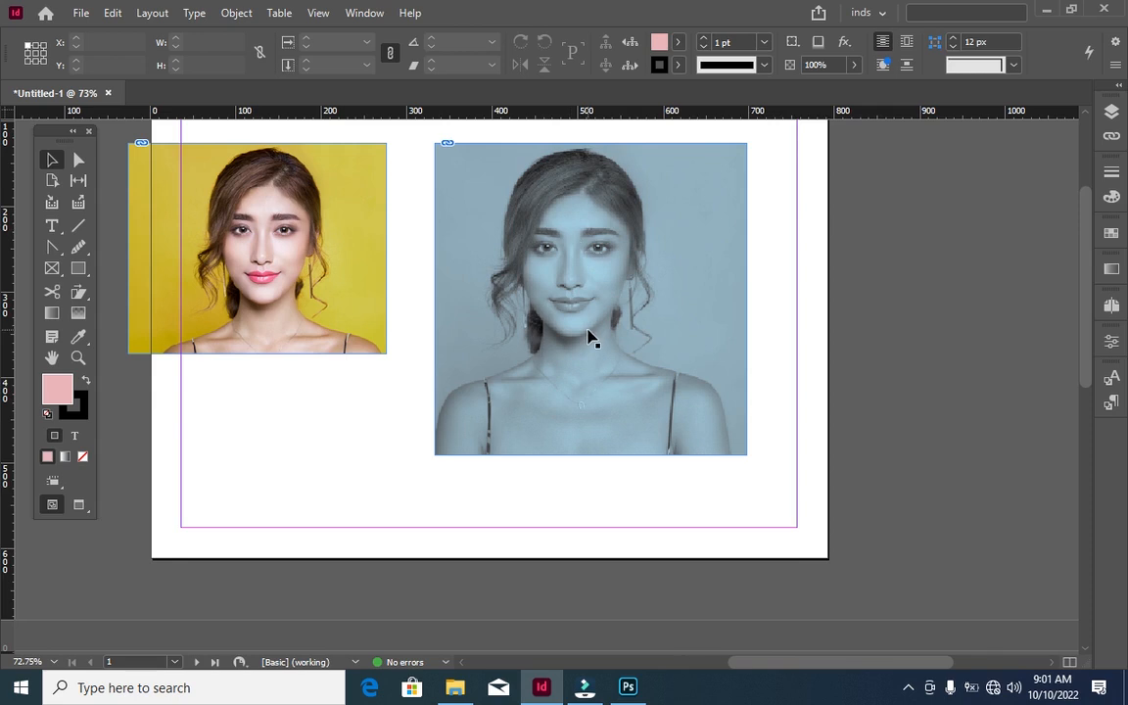
Select the color photo, set the display performance to High Quality Display, and view both portraits at 100% zoom
left_click(322, 258)
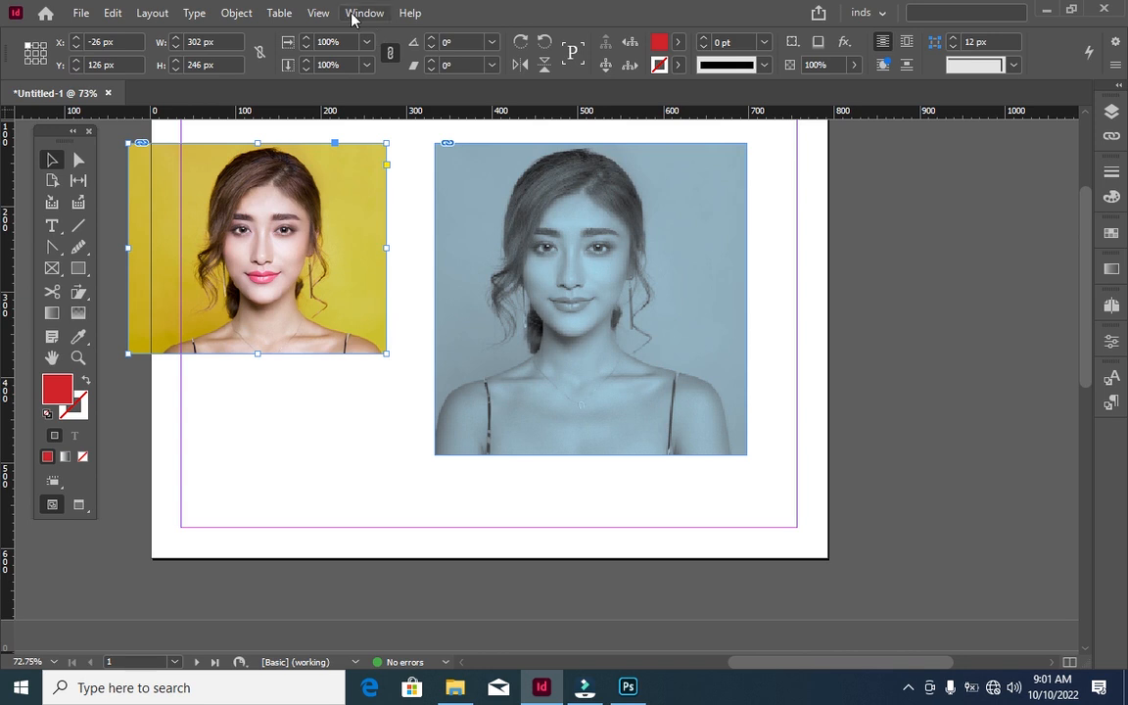
left_click(318, 14)
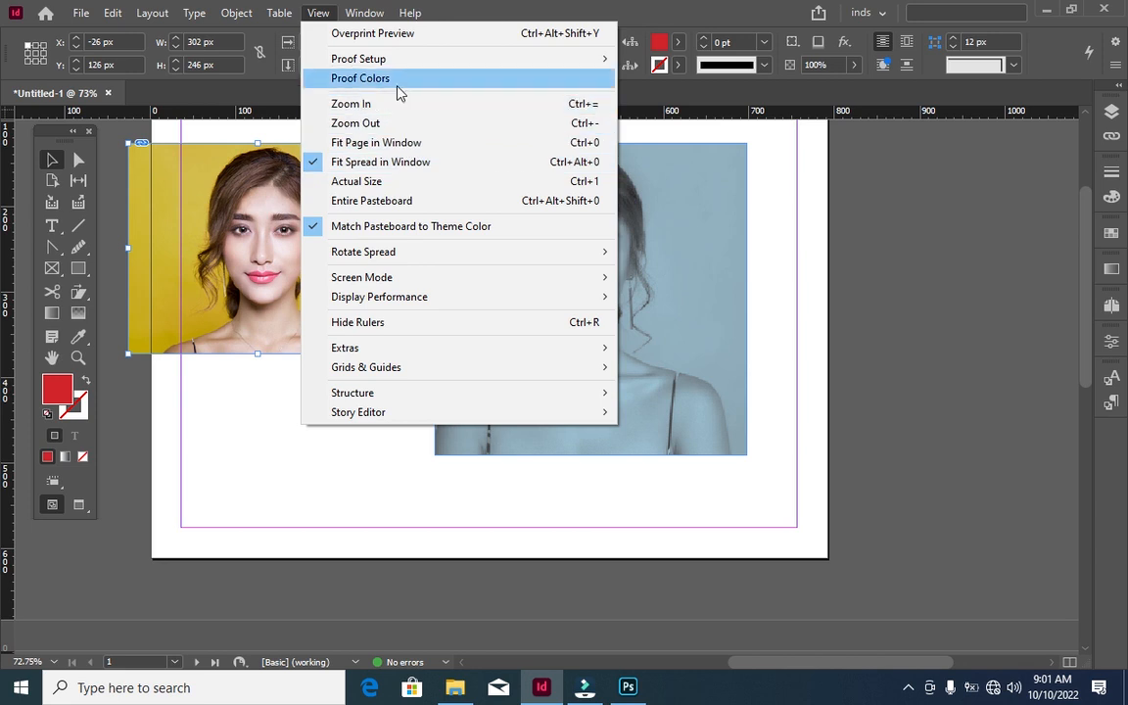
mouse_move(398, 298)
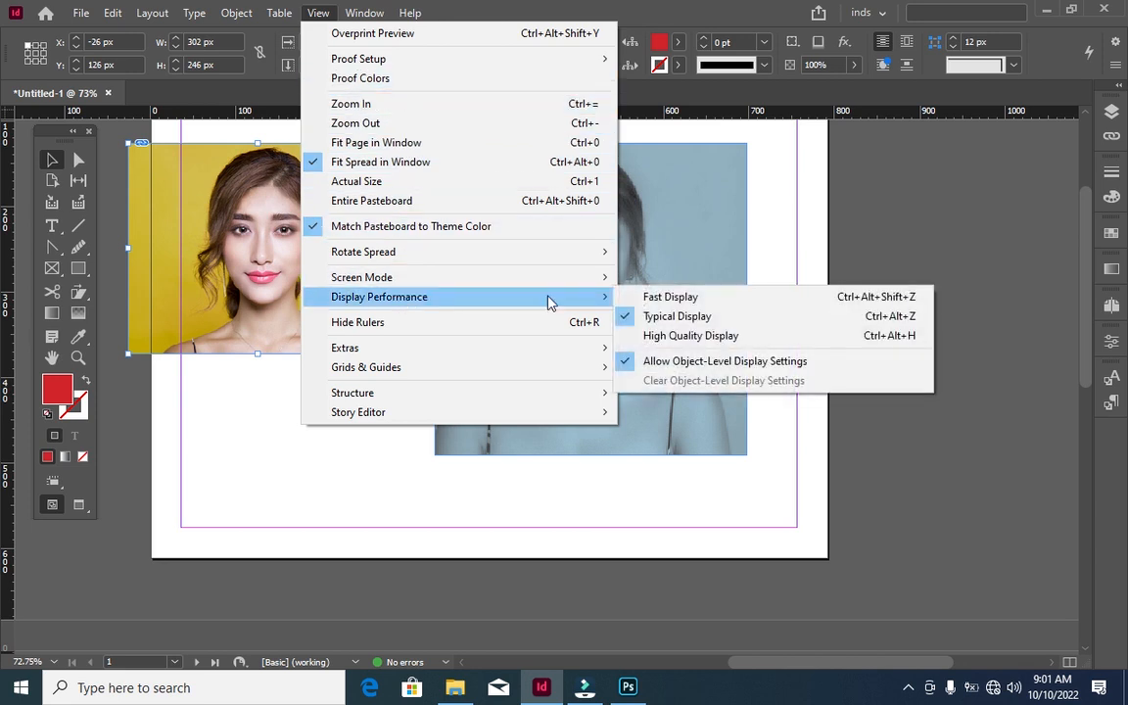
left_click(672, 335)
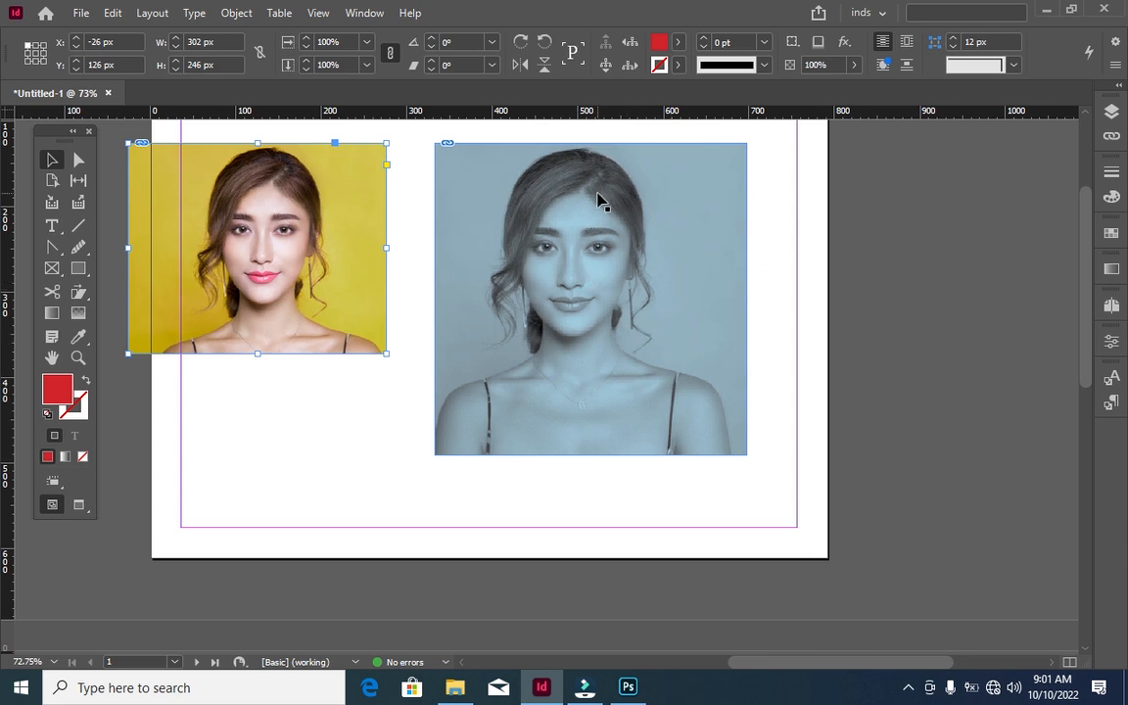
key("ctrl+equal")
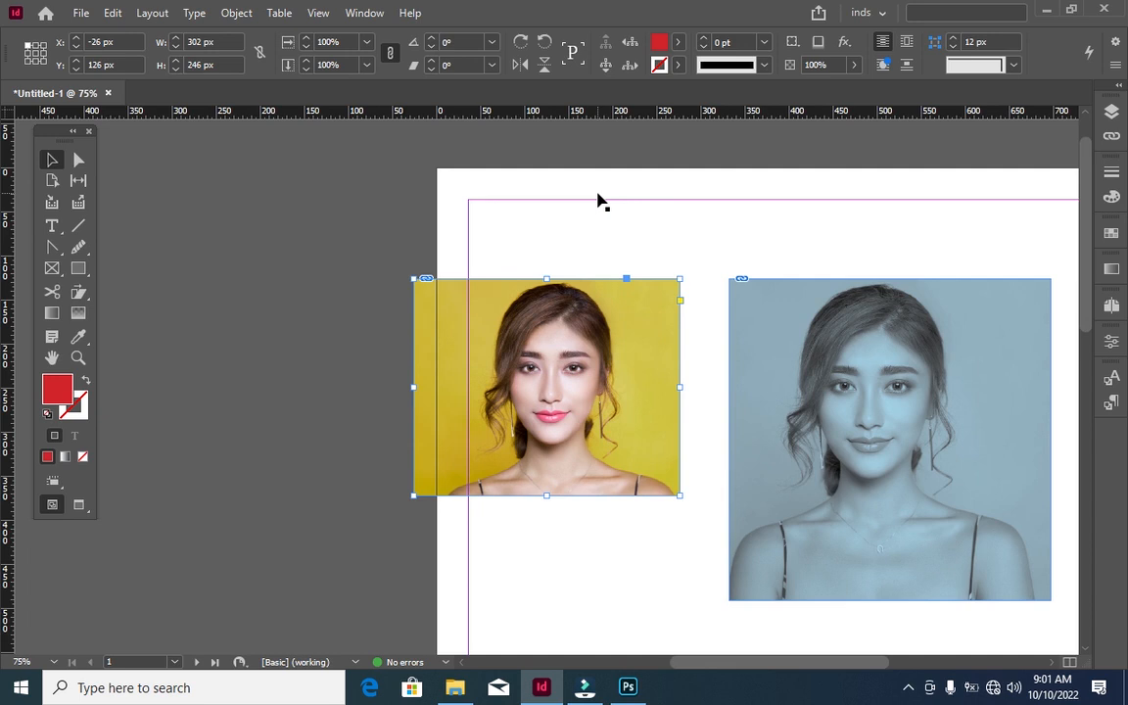
key("ctrl+equal")
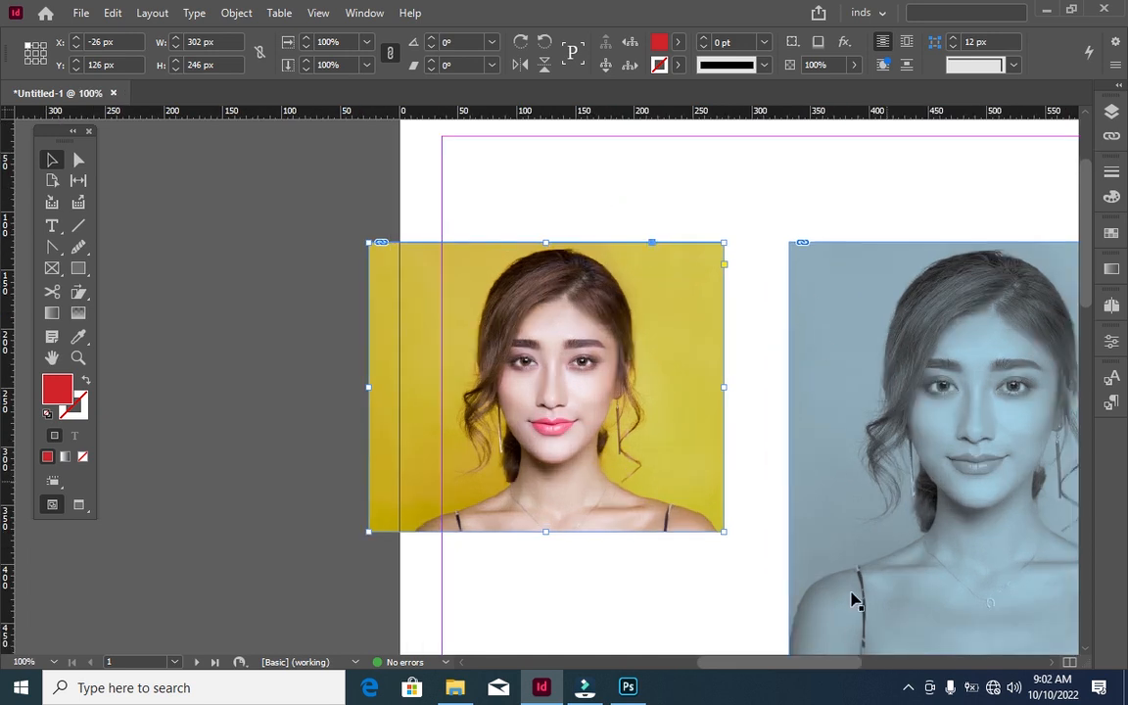
left_click_drag(821, 668, 863, 668)
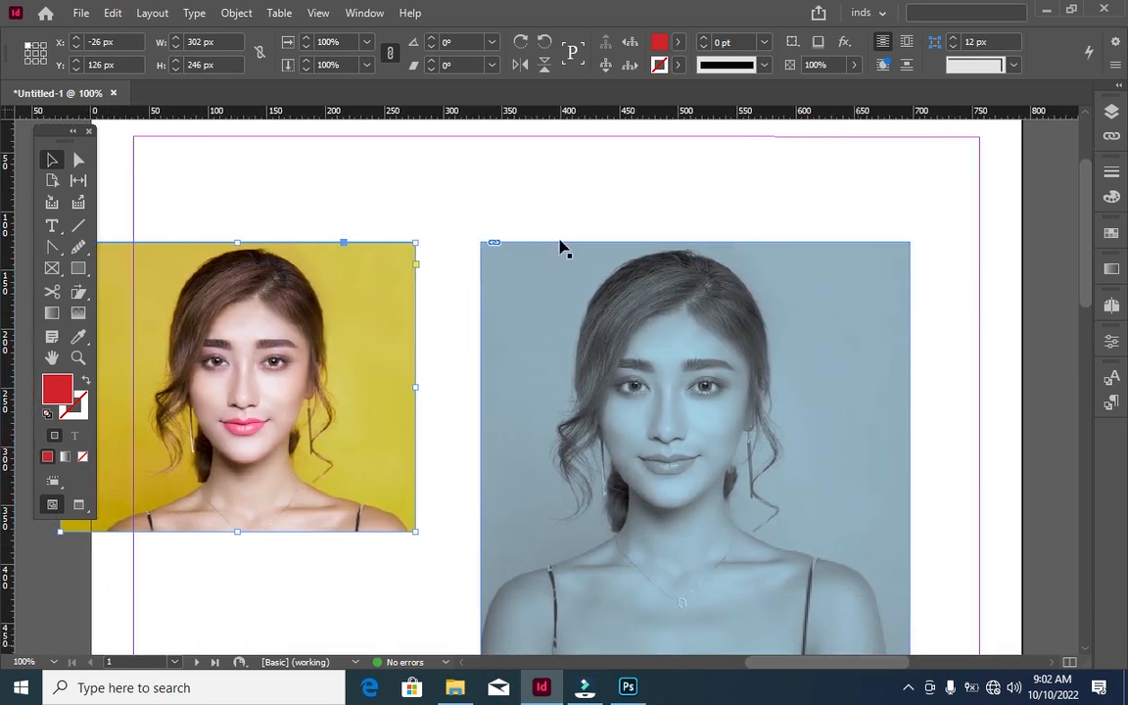
Switch the display performance back to Typical Display to compare the image quality
left_click(313, 13)
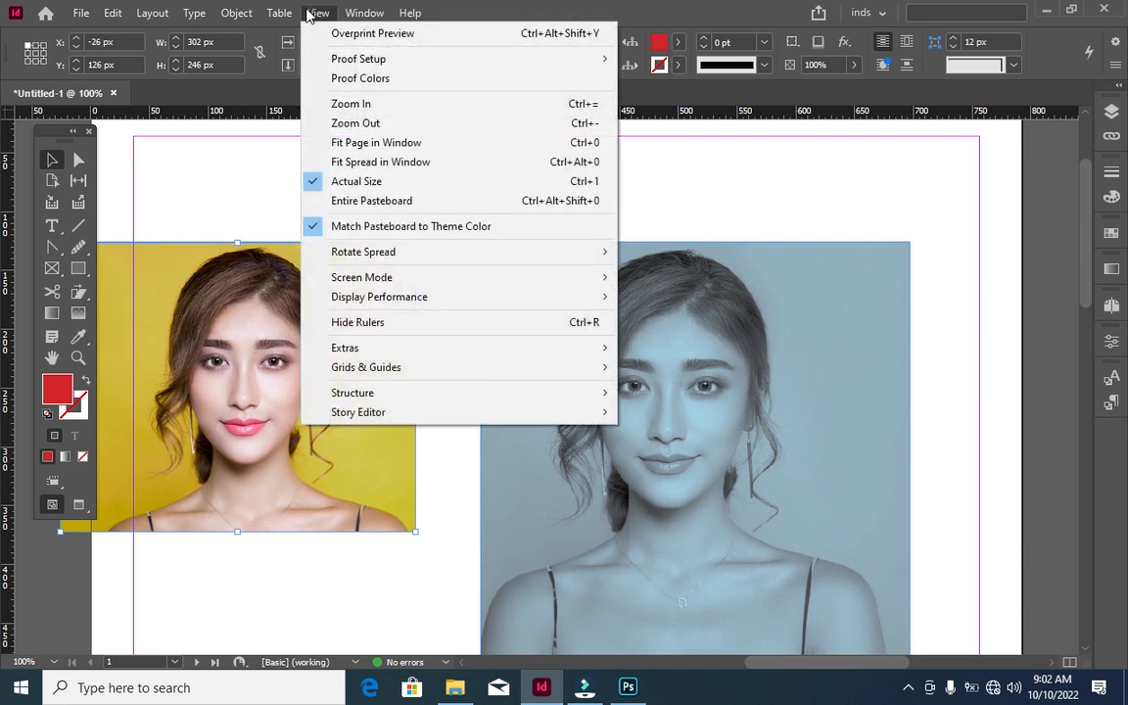
left_click(314, 12)
left_click(311, 17)
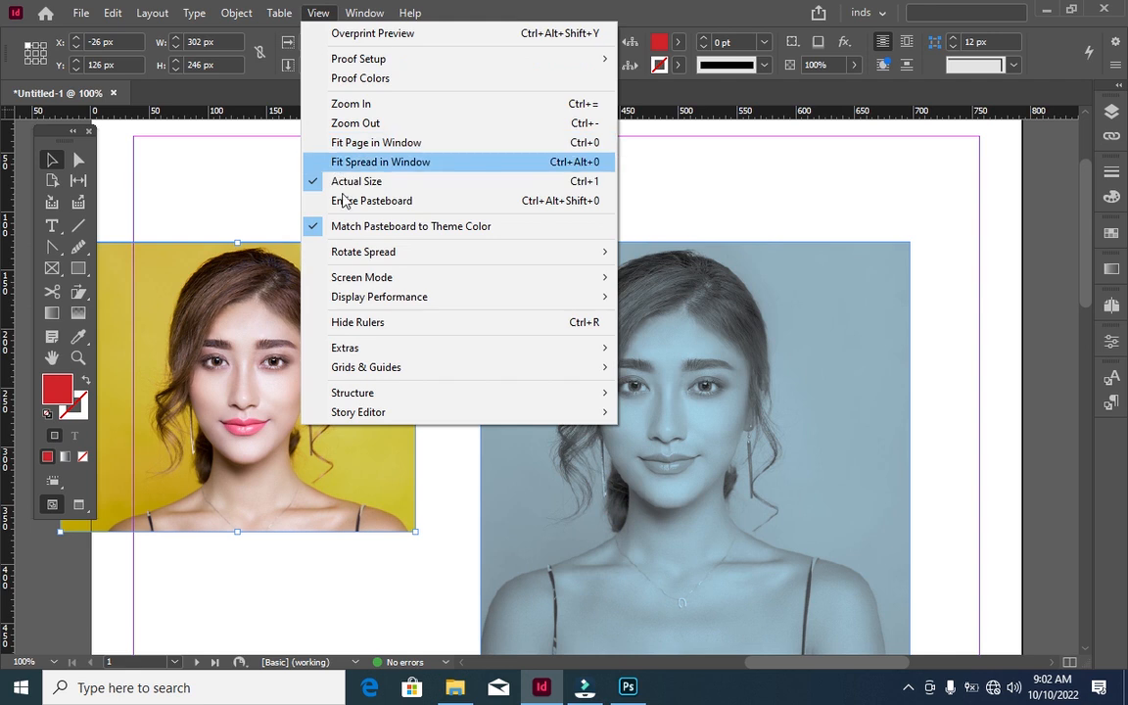
mouse_move(559, 296)
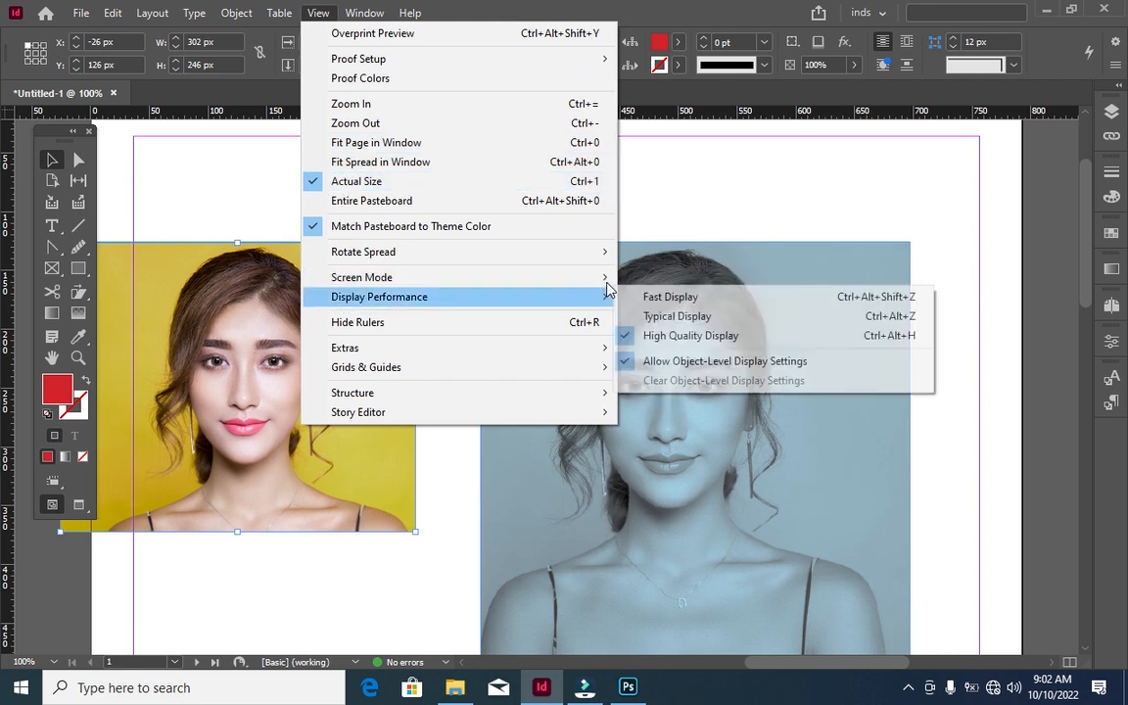
mouse_move(607, 278)
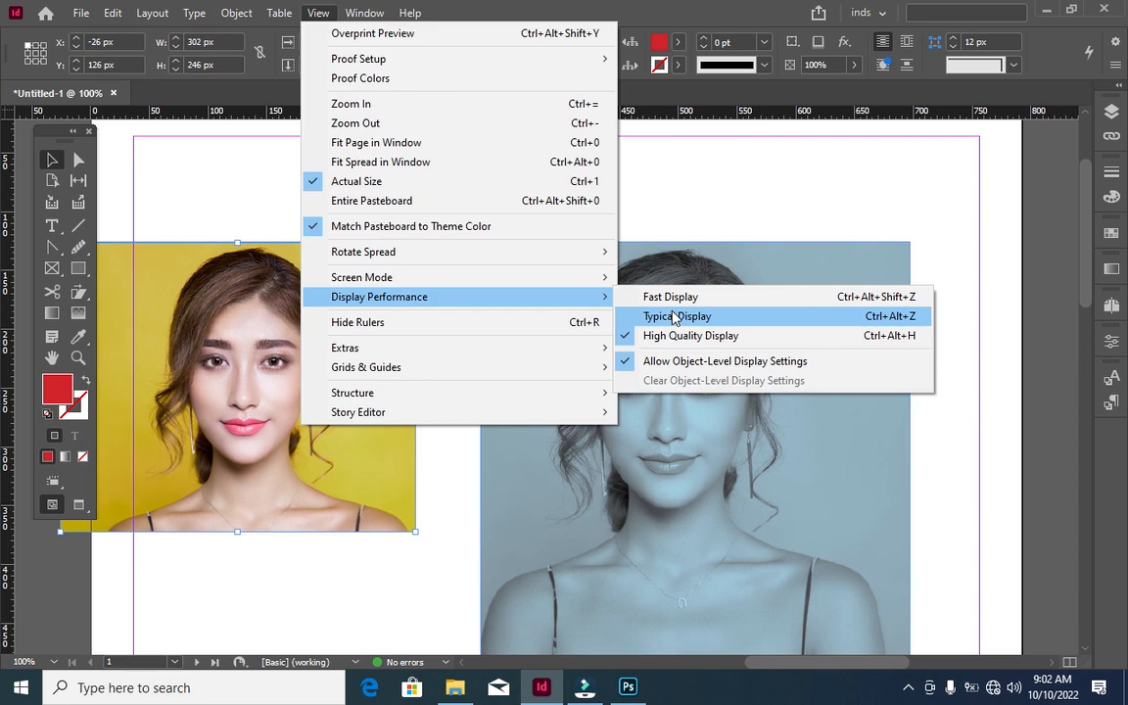
left_click(675, 316)
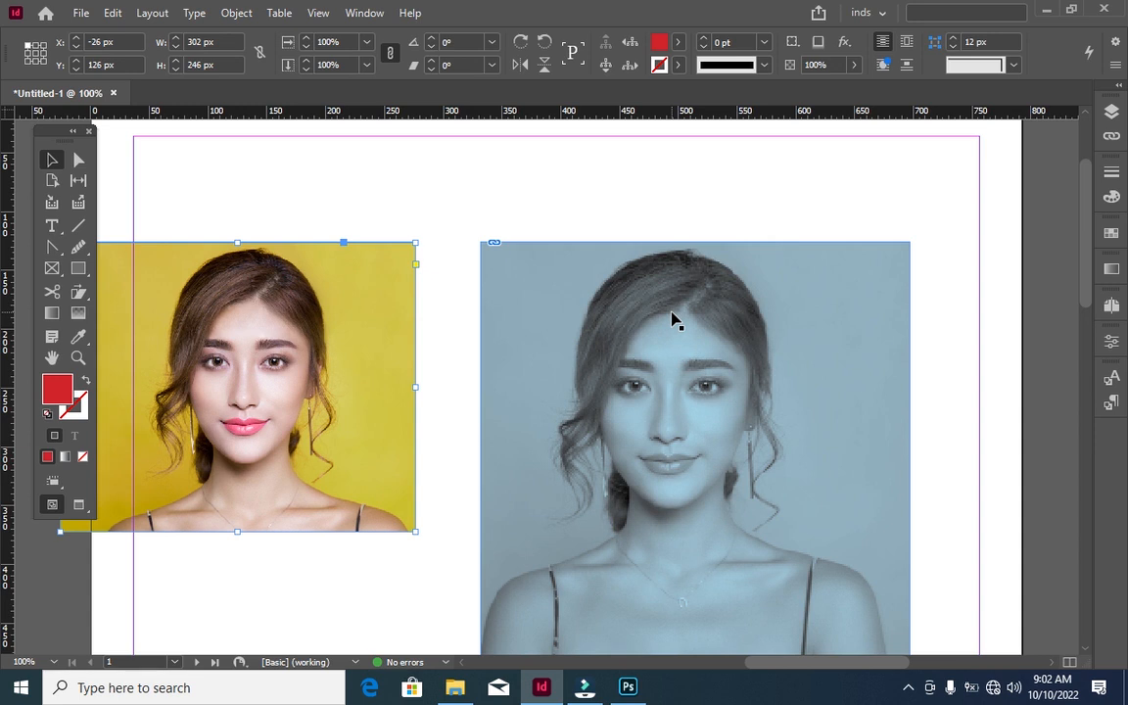
Set the display performance to High Quality Display again
left_click(365, 12)
left_click(319, 16)
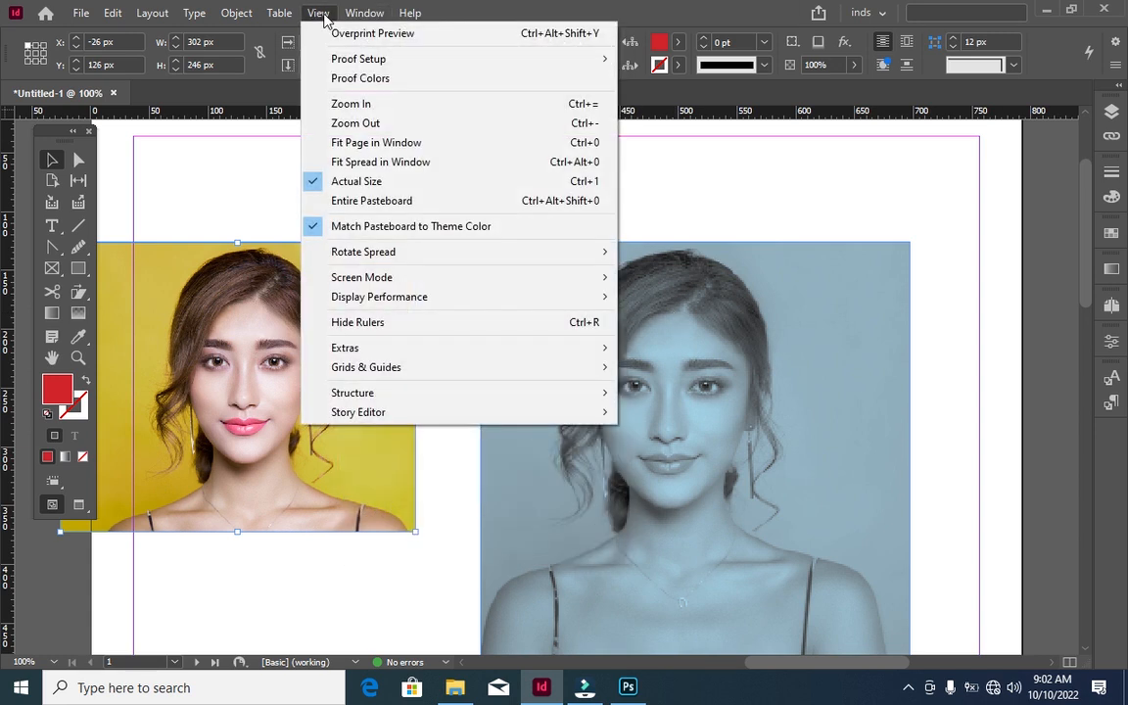
mouse_move(431, 299)
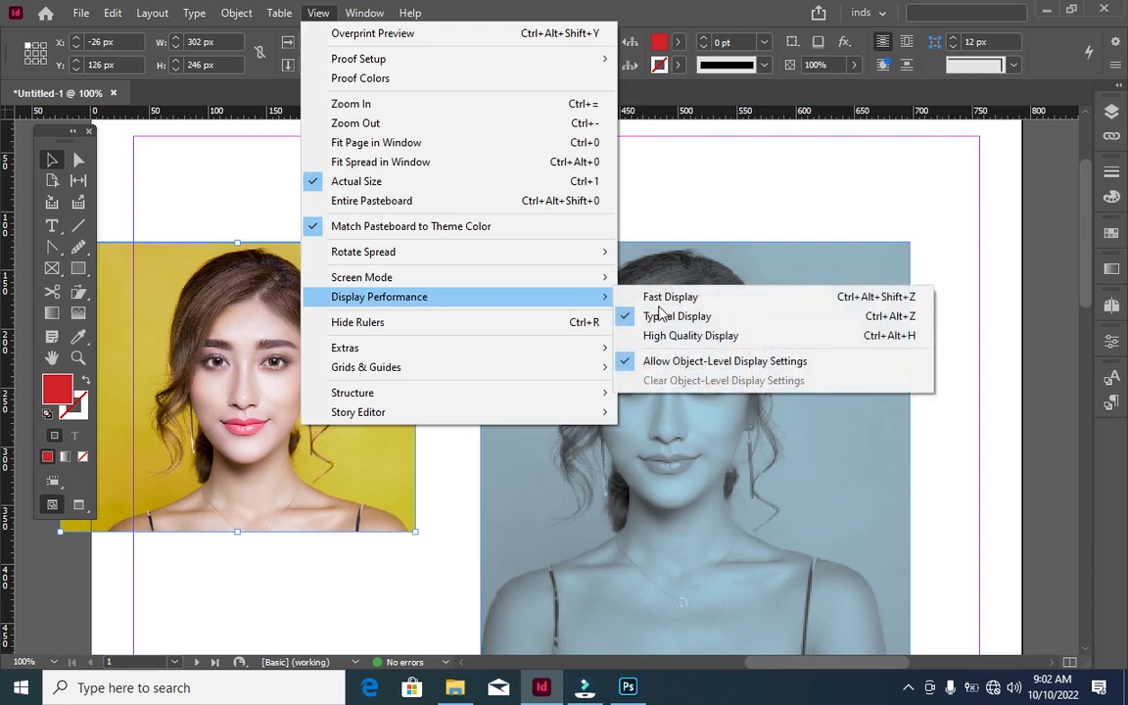
left_click(748, 337)
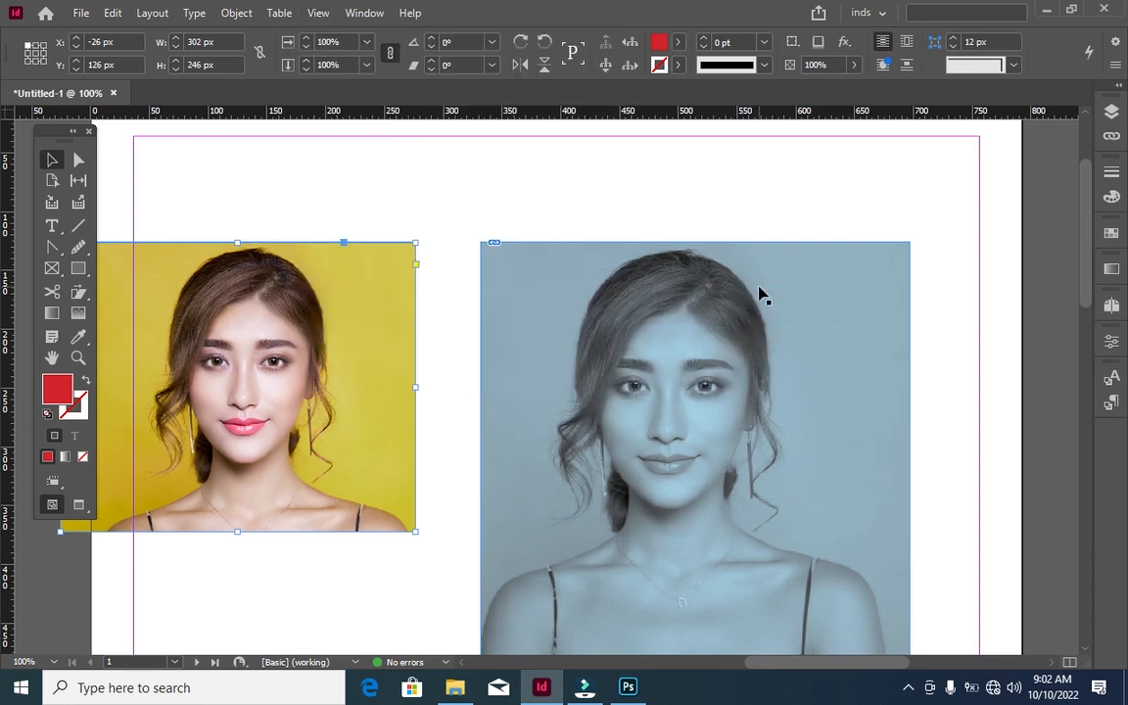
Return the display performance to Typical Display
left_click(319, 12)
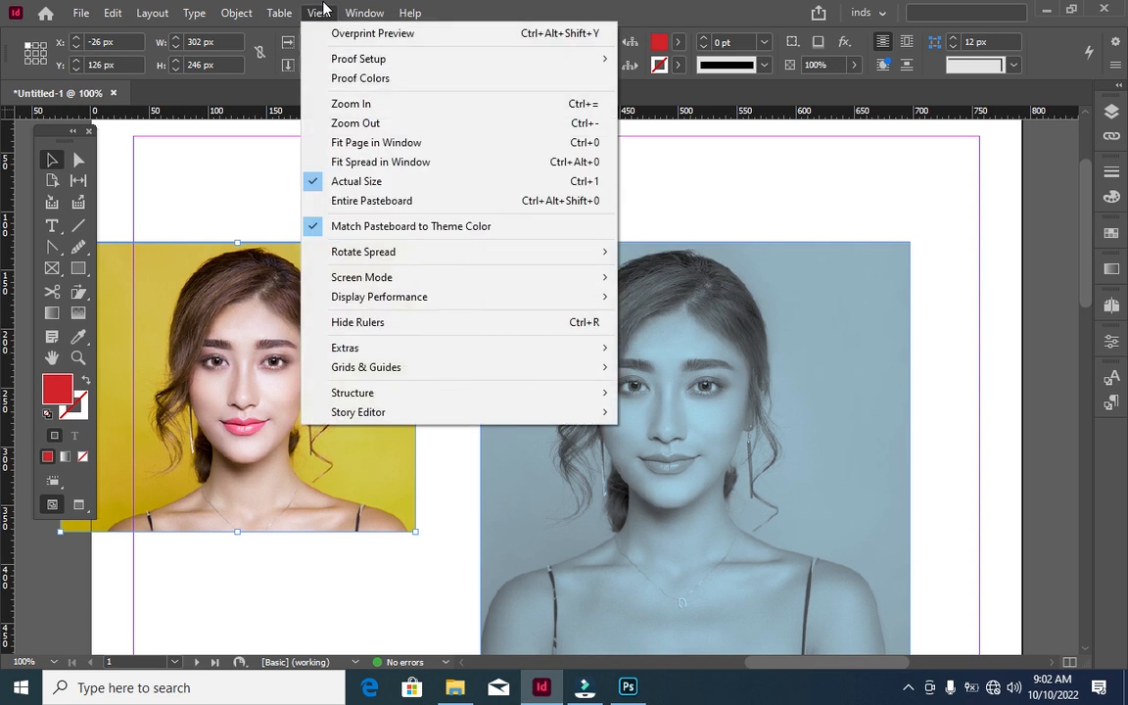
mouse_move(537, 302)
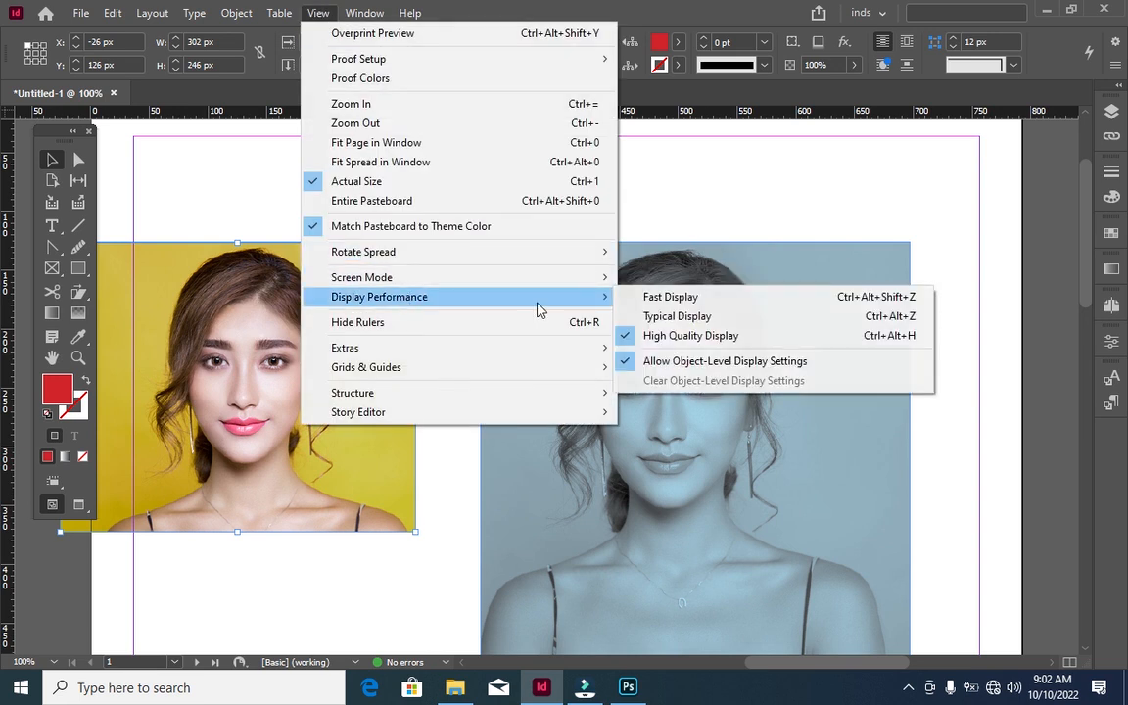
left_click(677, 318)
Move the color photo inside the page margins, to about X 56 px, Y 113 px
scroll(684, 300, "down", 3)
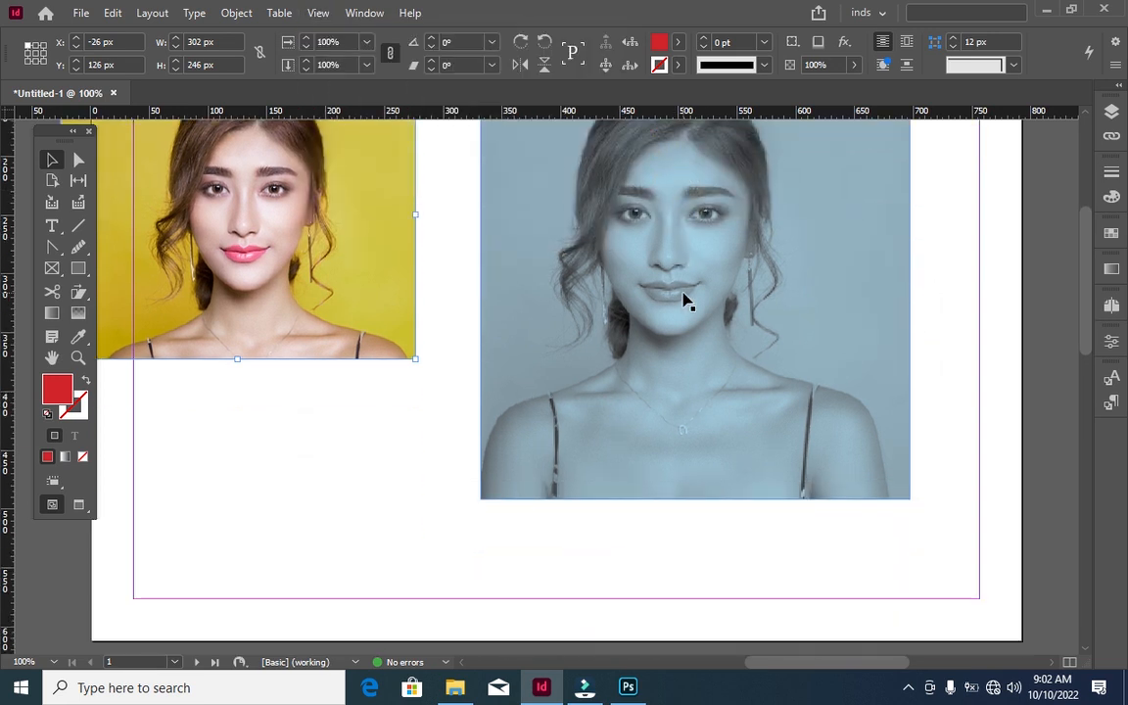
scroll(684, 294, "up", 1)
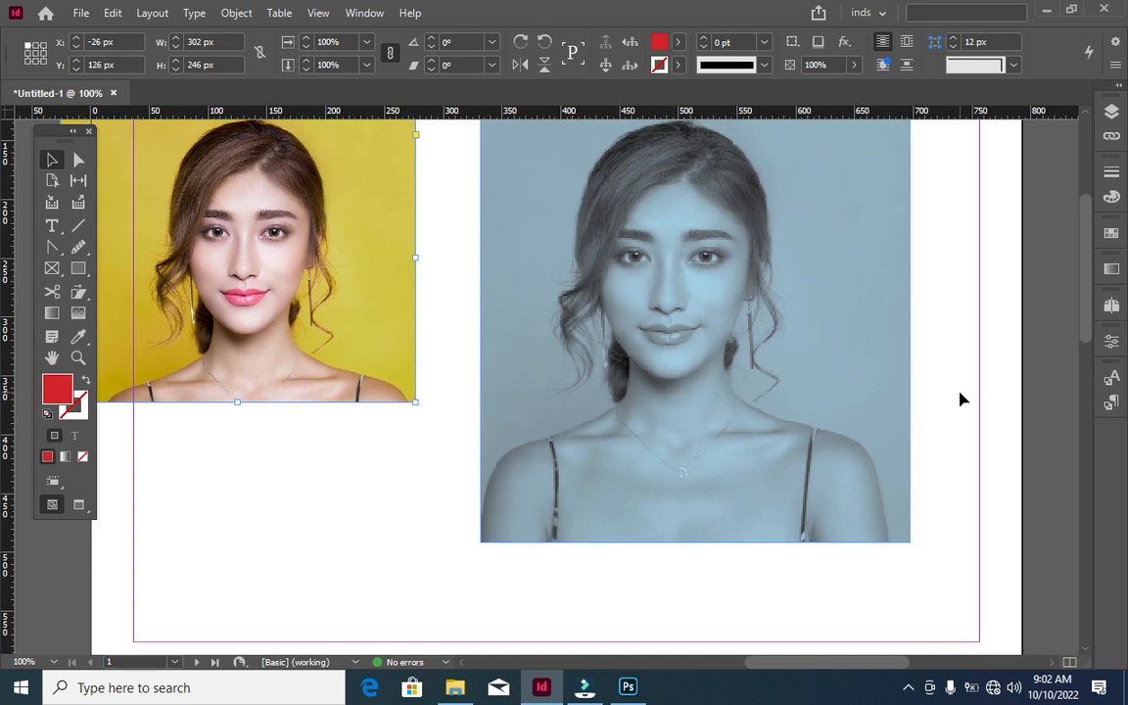
scroll(913, 404, "up", 5)
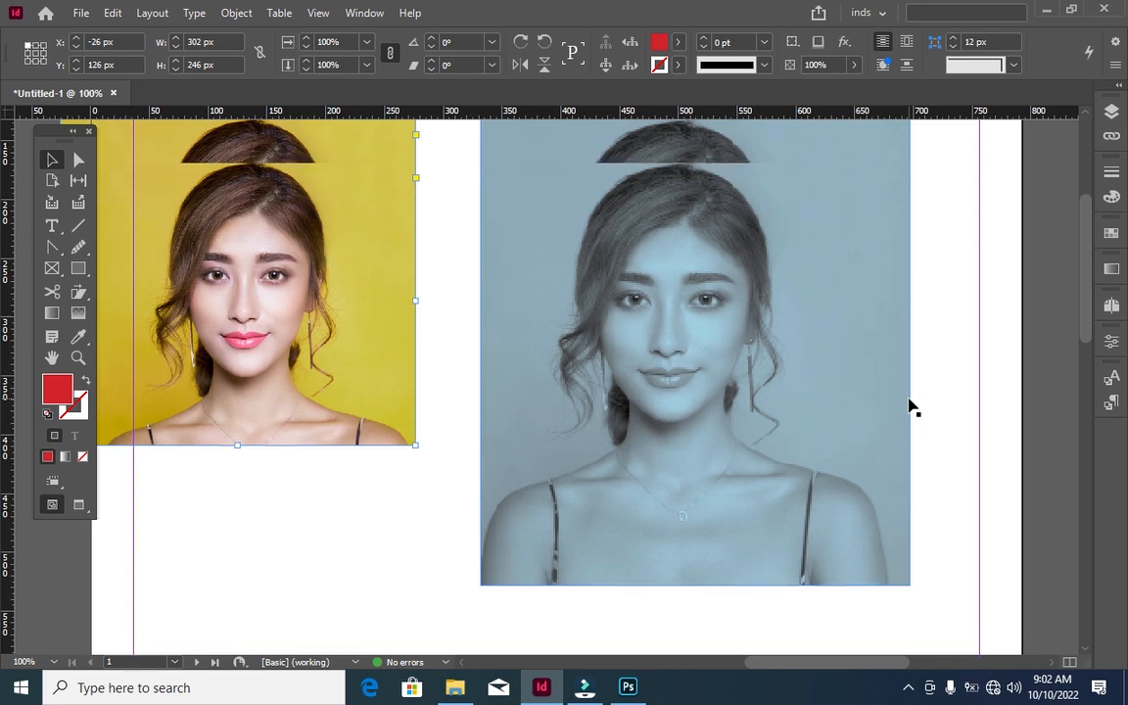
scroll(912, 406, "down", 5)
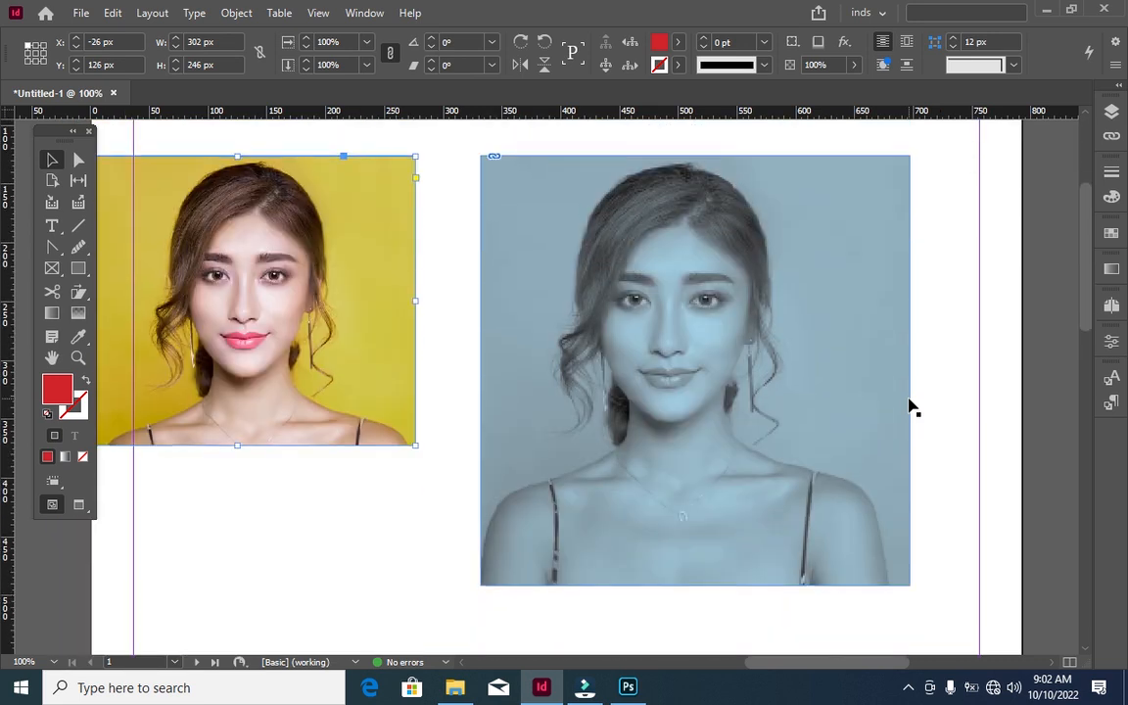
scroll(912, 407, "down", 1)
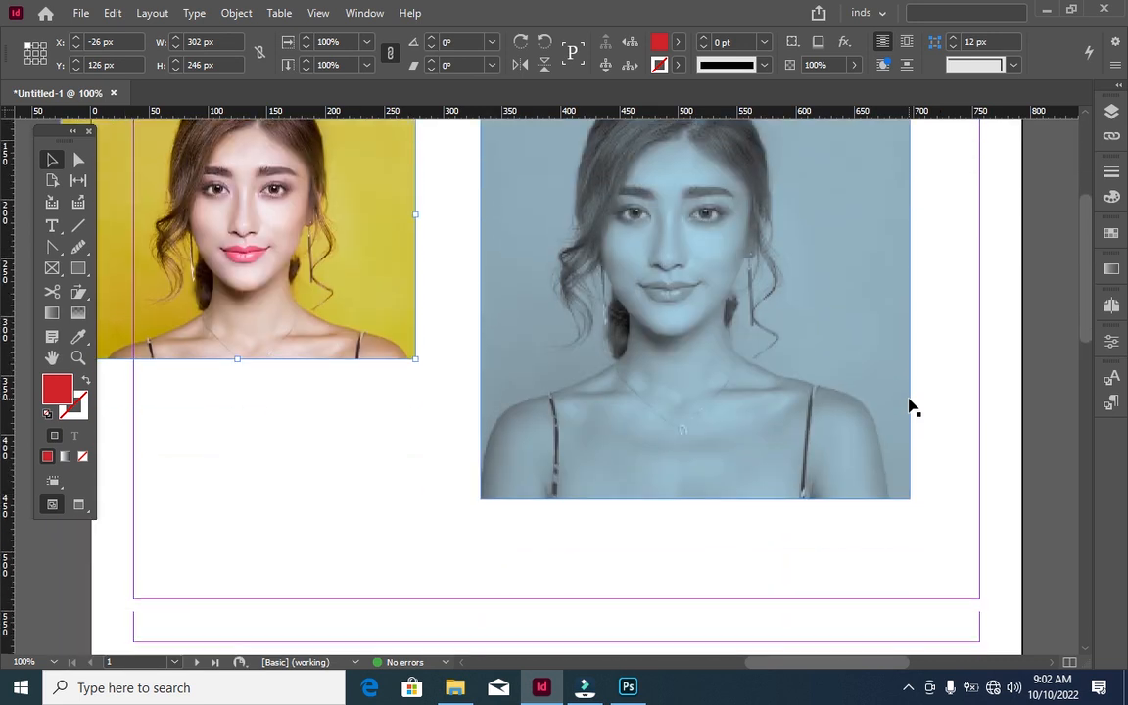
scroll(913, 406, "down", 4)
scroll(913, 406, "up", 4)
scroll(913, 406, "up", 6)
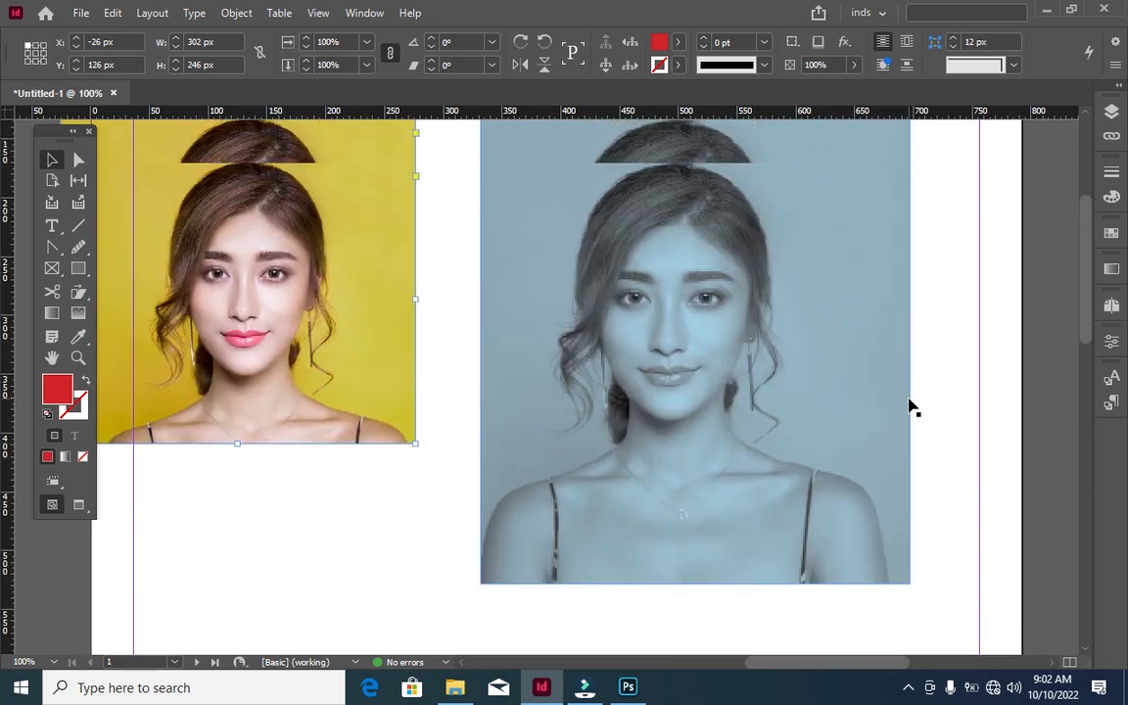
left_click_drag(260, 458, 355, 445)
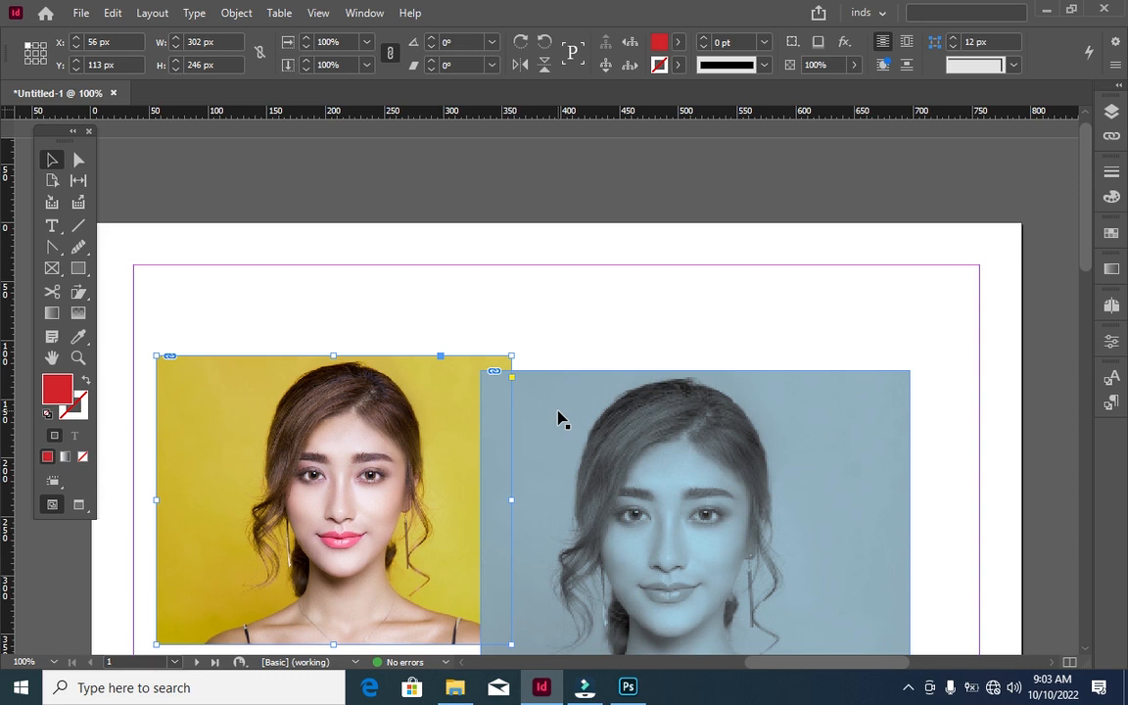
Move the blue-tinted grayscale photo clear of the color photo, to about X 375 px, Y 106 px
left_click_drag(601, 425, 656, 425)
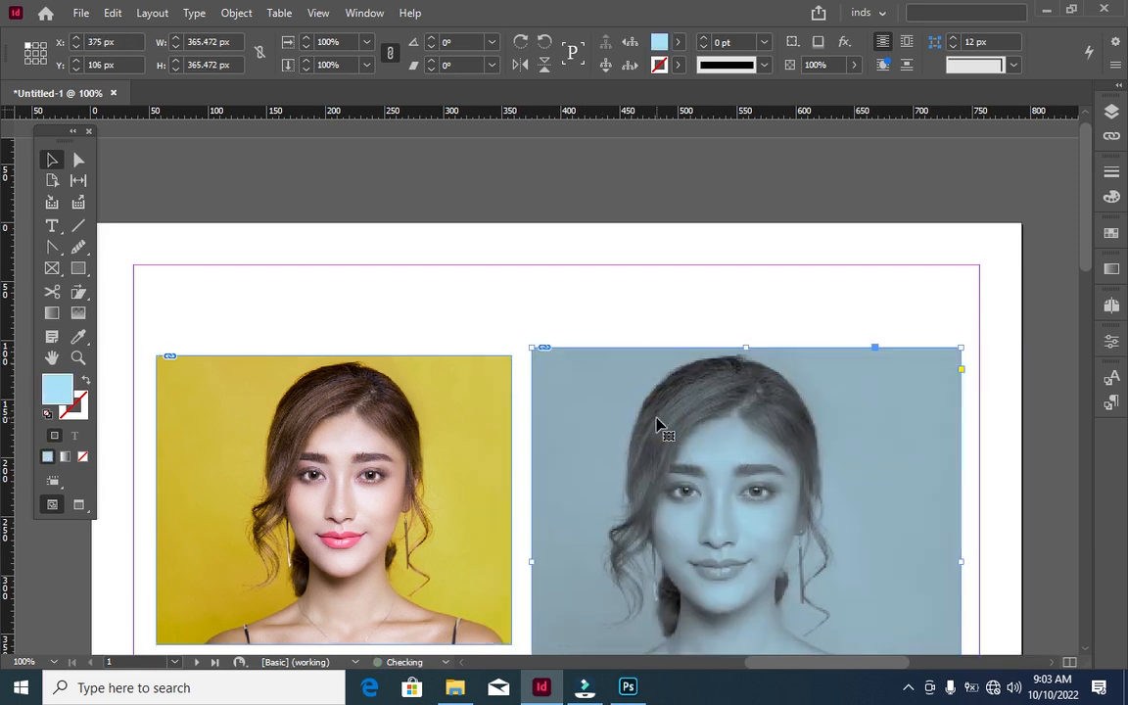
scroll(656, 425, "down", 4)
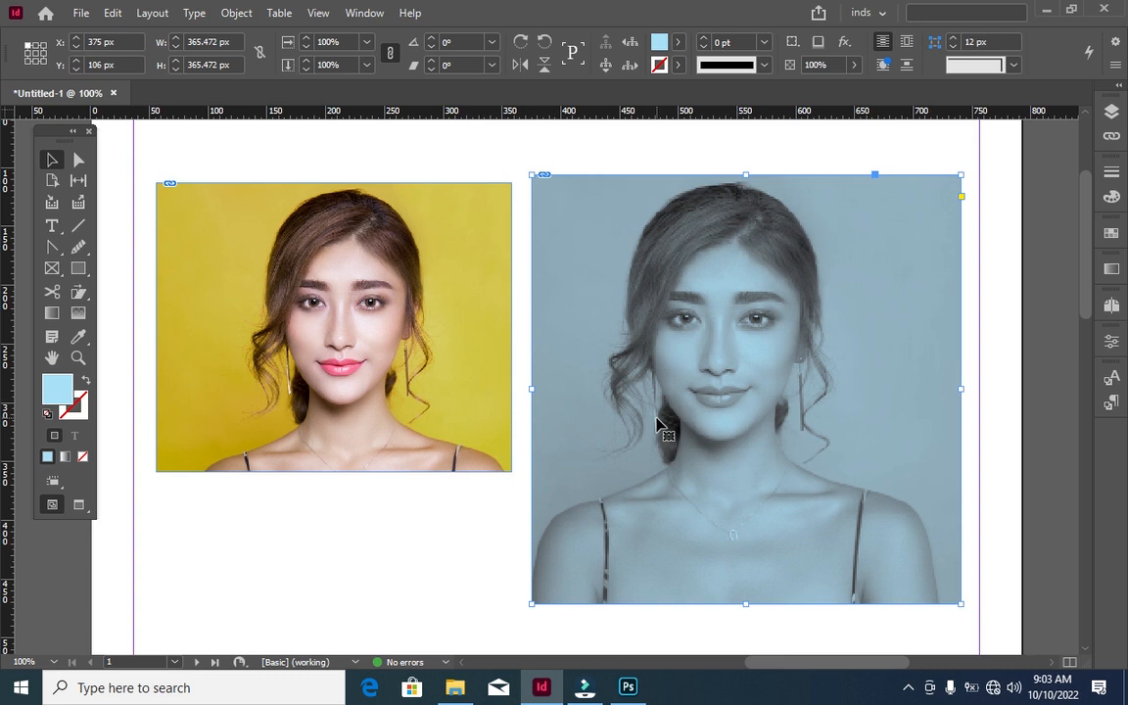
scroll(656, 425, "down", 3)
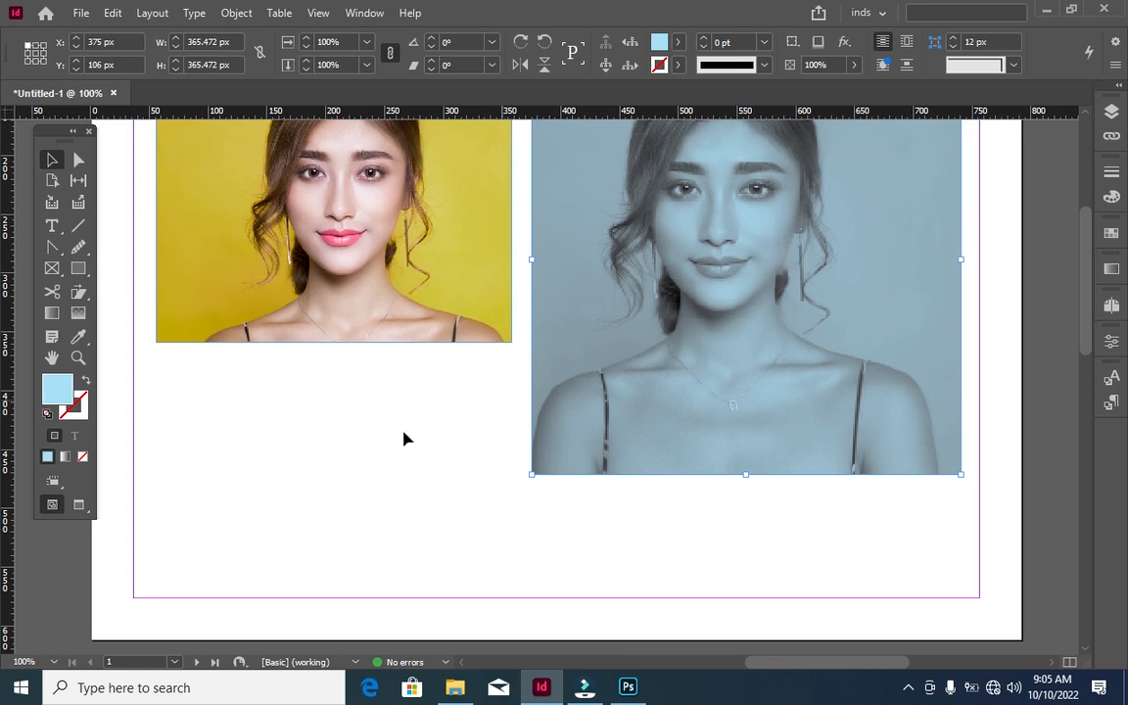
mouse_move(471, 696)
scroll(502, 442, "down", 3)
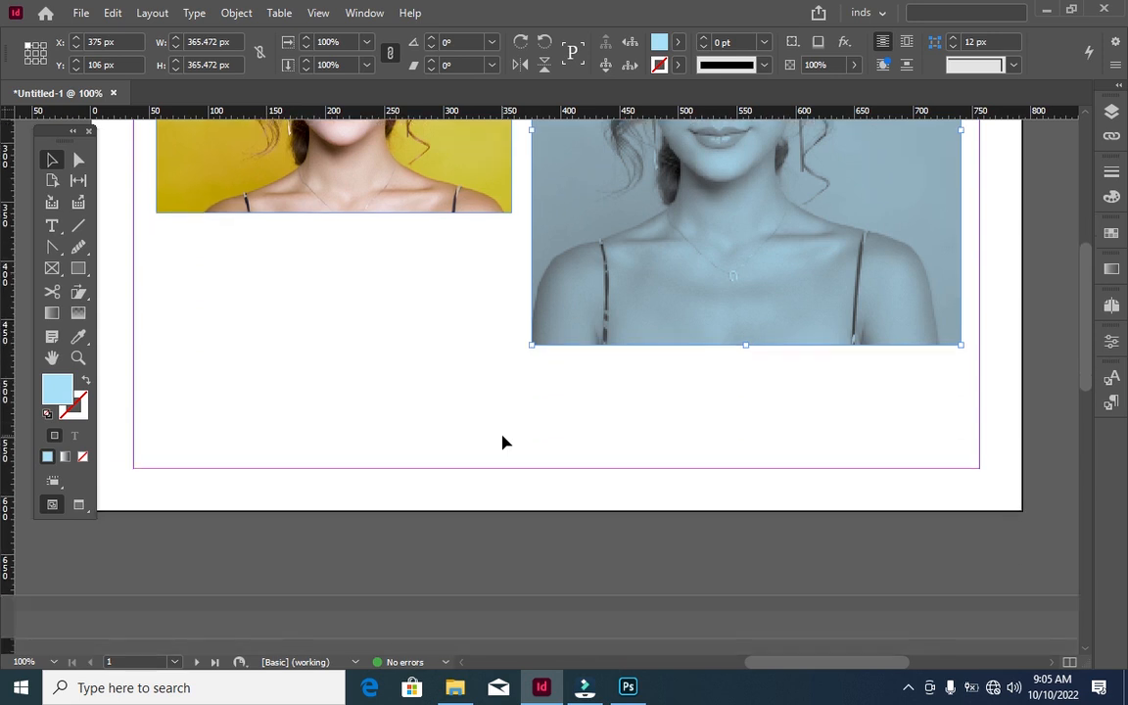
scroll(502, 443, "up", 2)
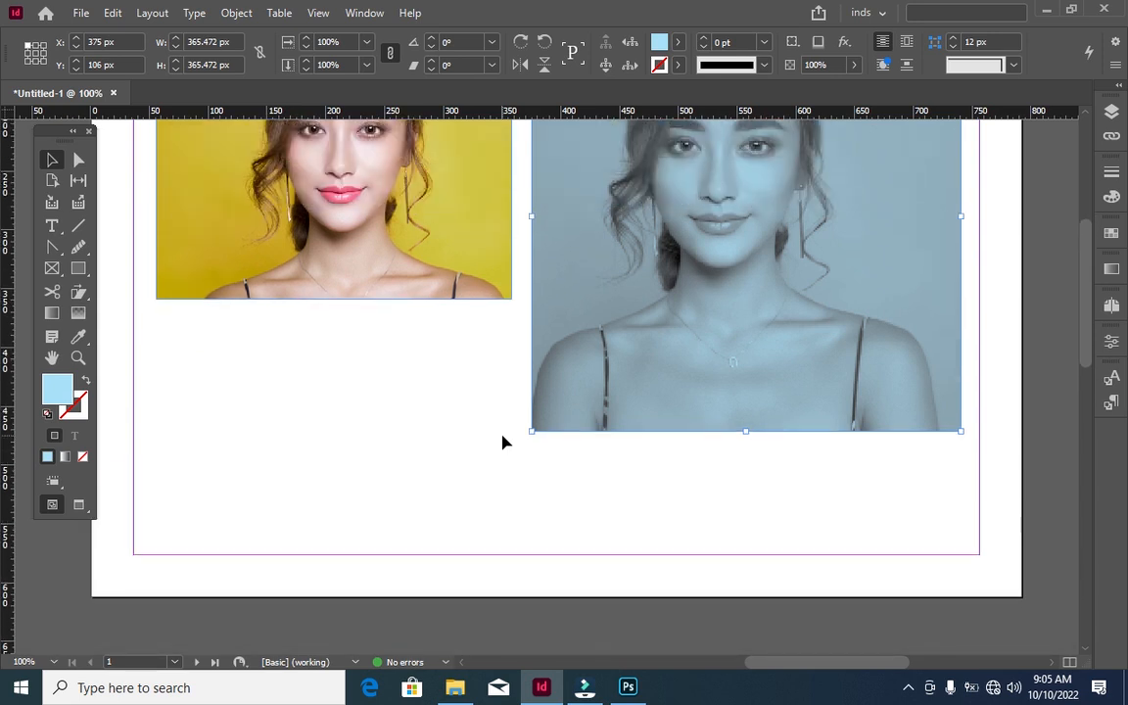
scroll(502, 442, "up", 3)
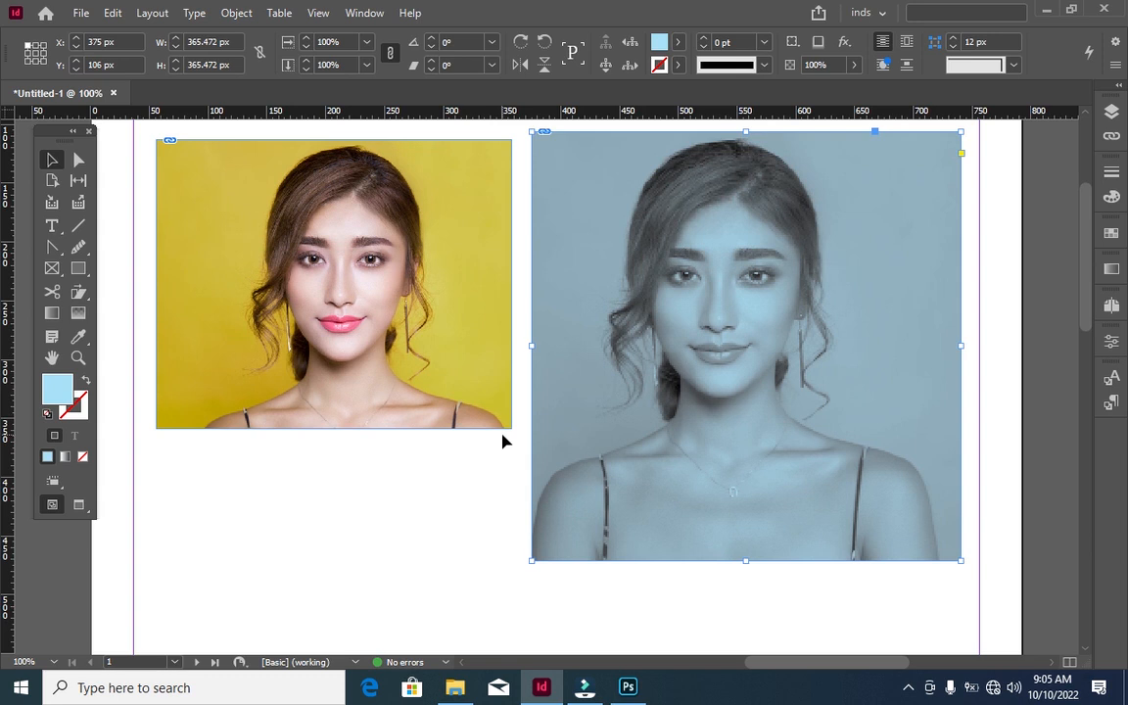
scroll(502, 443, "up", 1)
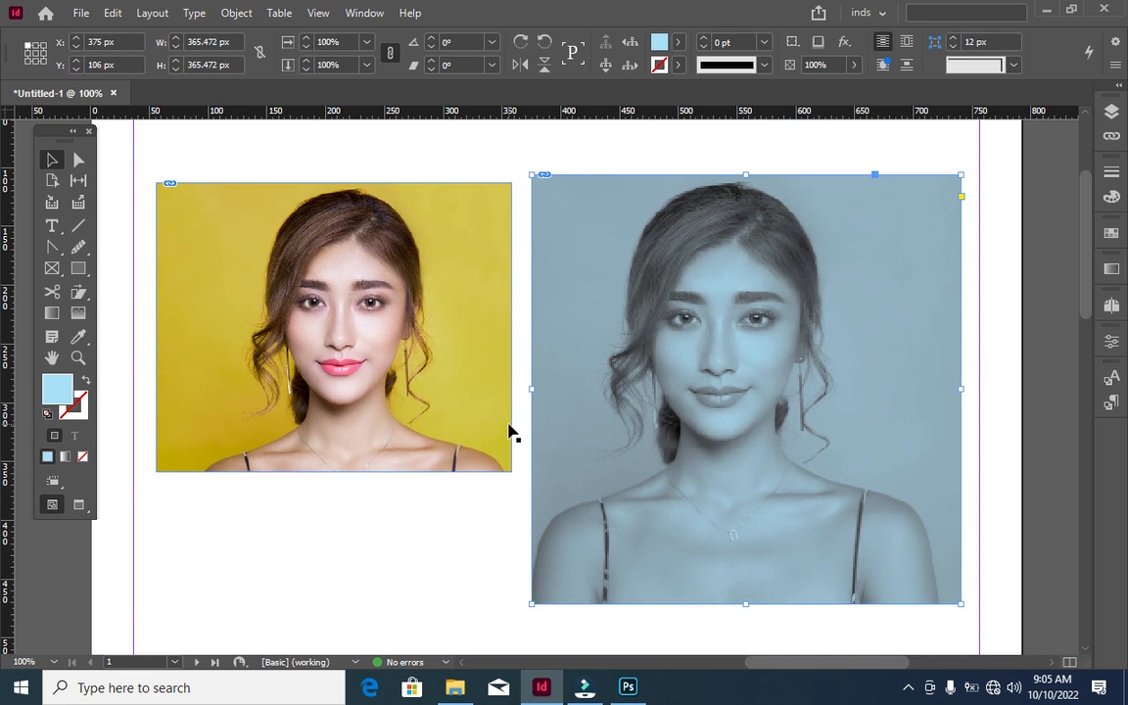
Switch to Photoshop to examine the source grayscale image Untitled-1.tif, and return to the InDesign layout
left_click(626, 688)
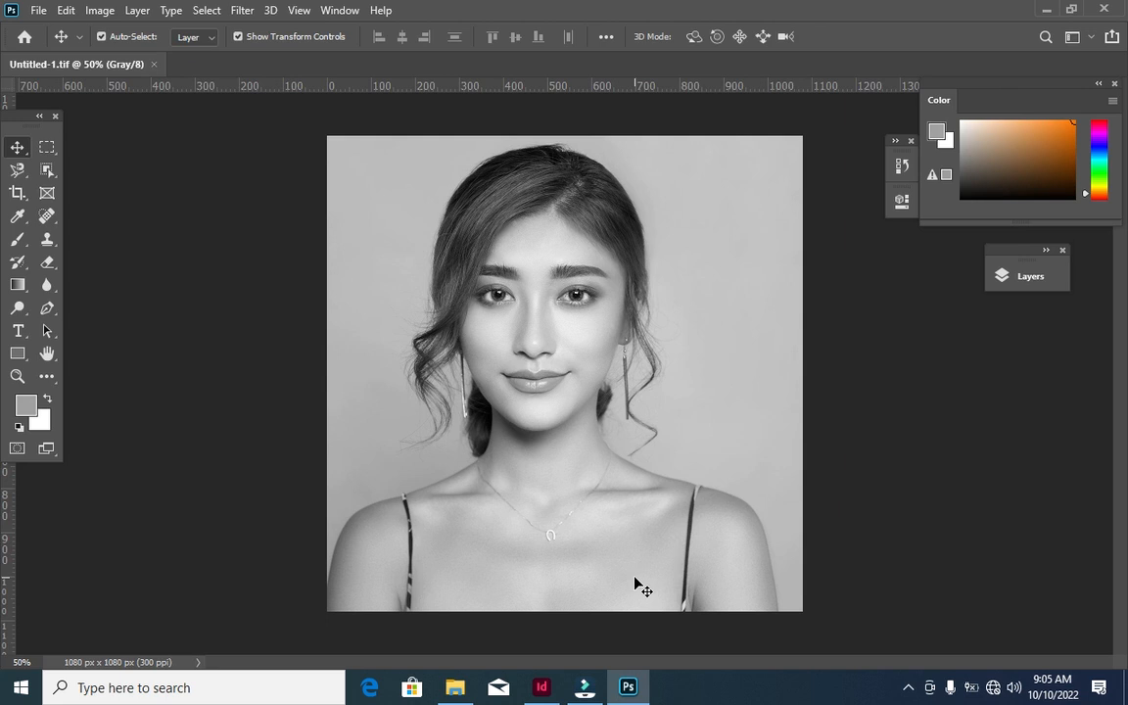
left_click(1042, 11)
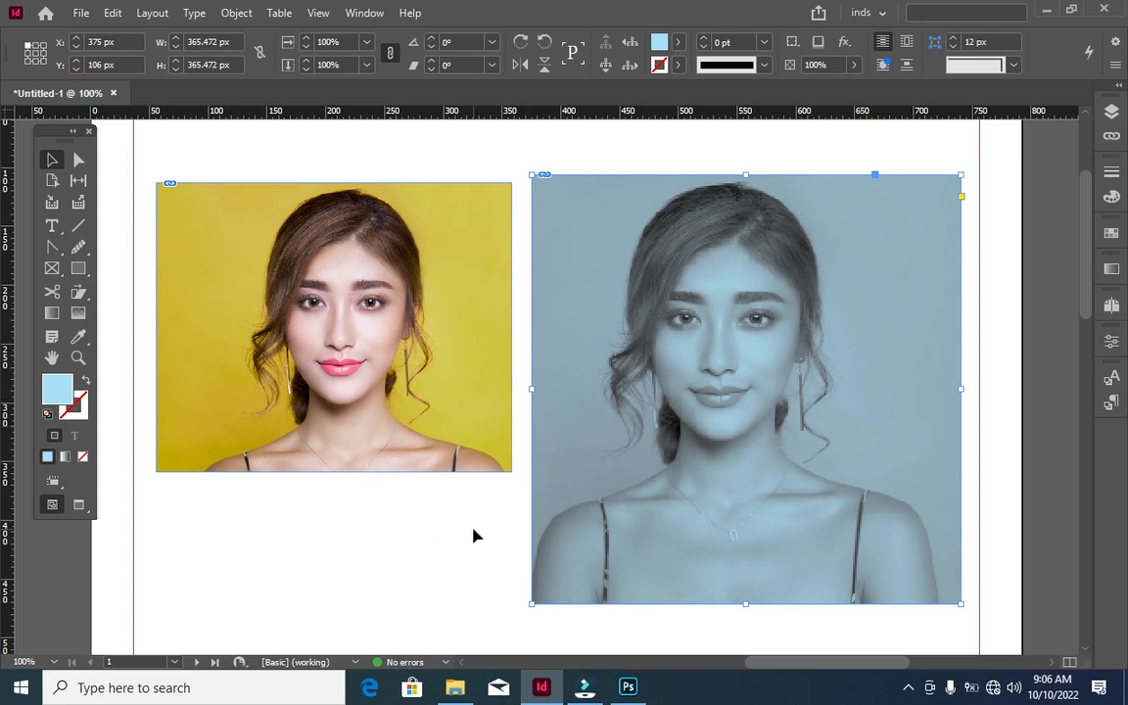
left_click(628, 687)
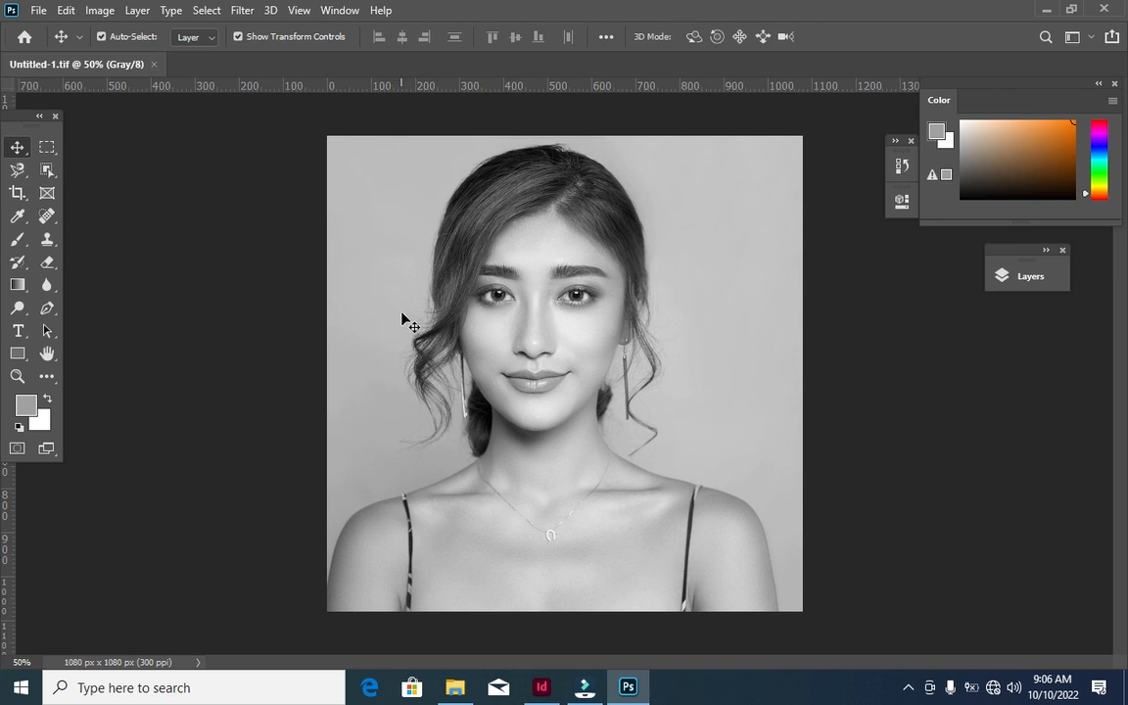
left_click(66, 11)
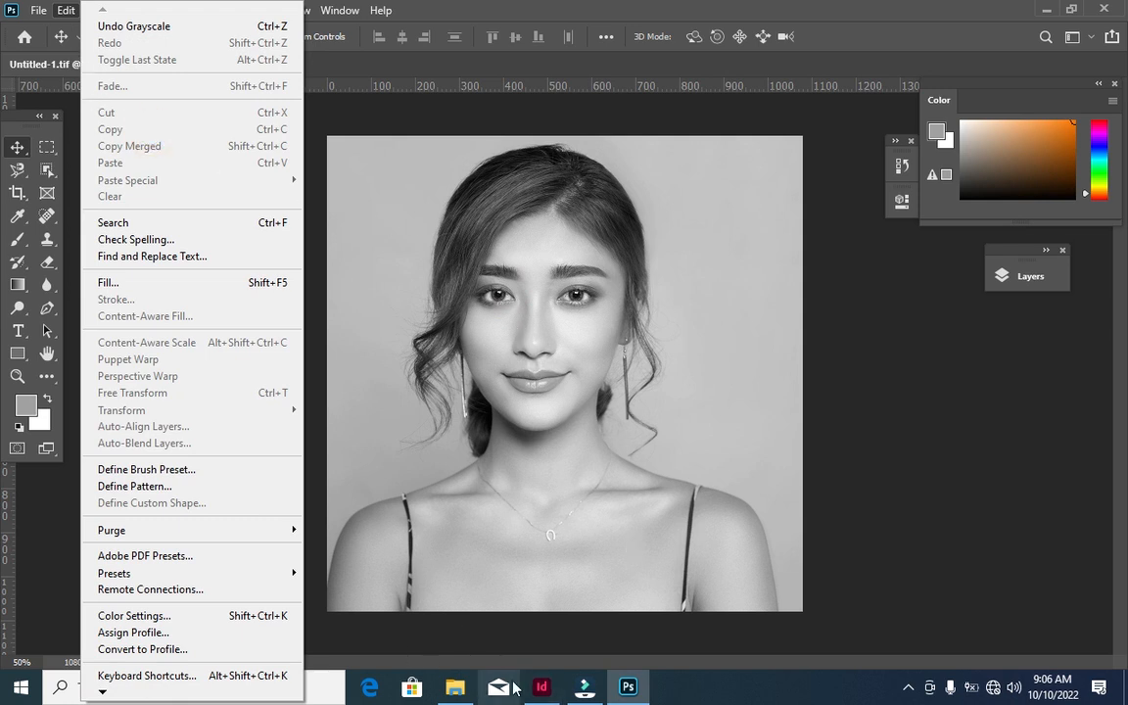
left_click(488, 619)
left_click(541, 687)
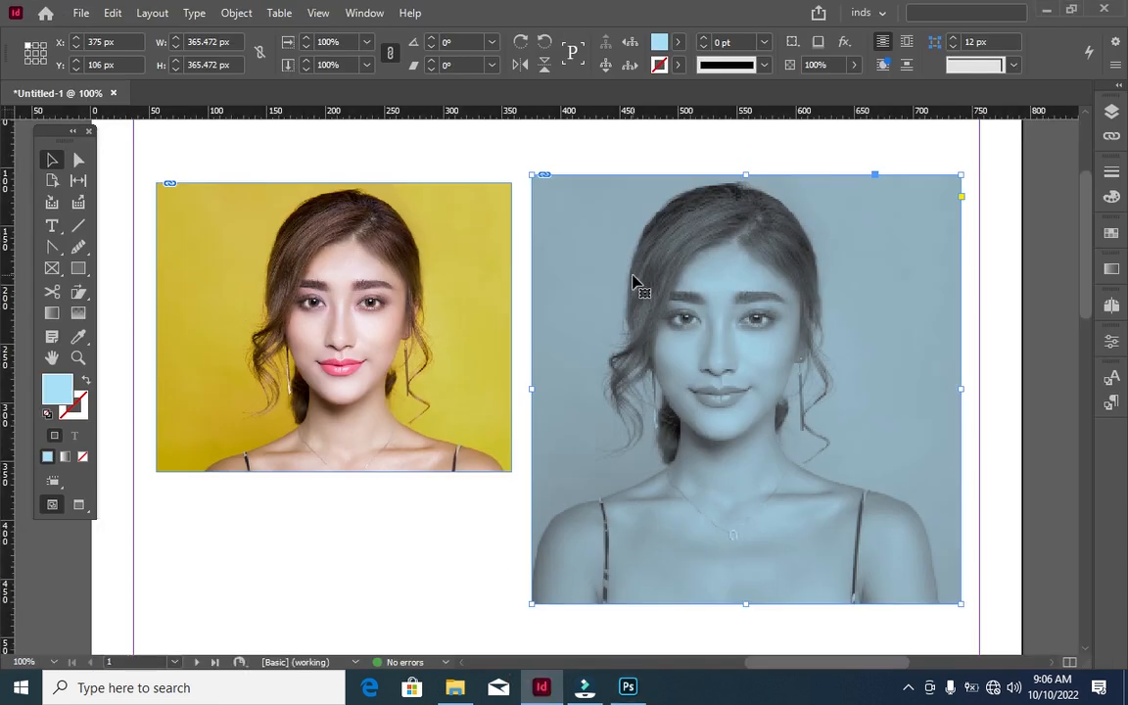